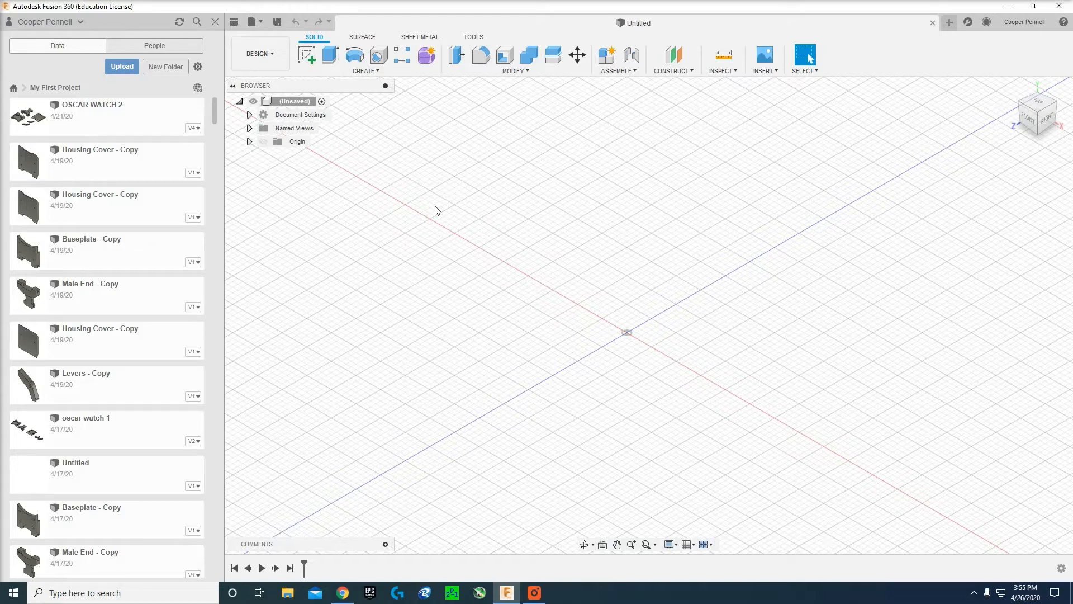
Step: Upload the SolidWorks part "test part 1" from the PERSONAL (F:) test folder into My First Project
click(122, 67)
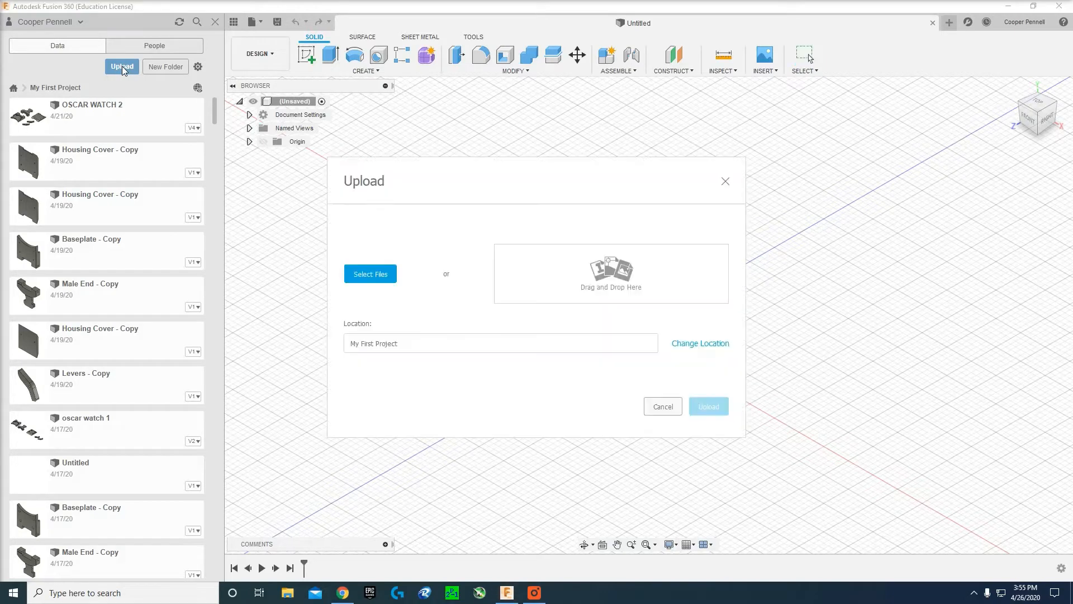
click(371, 273)
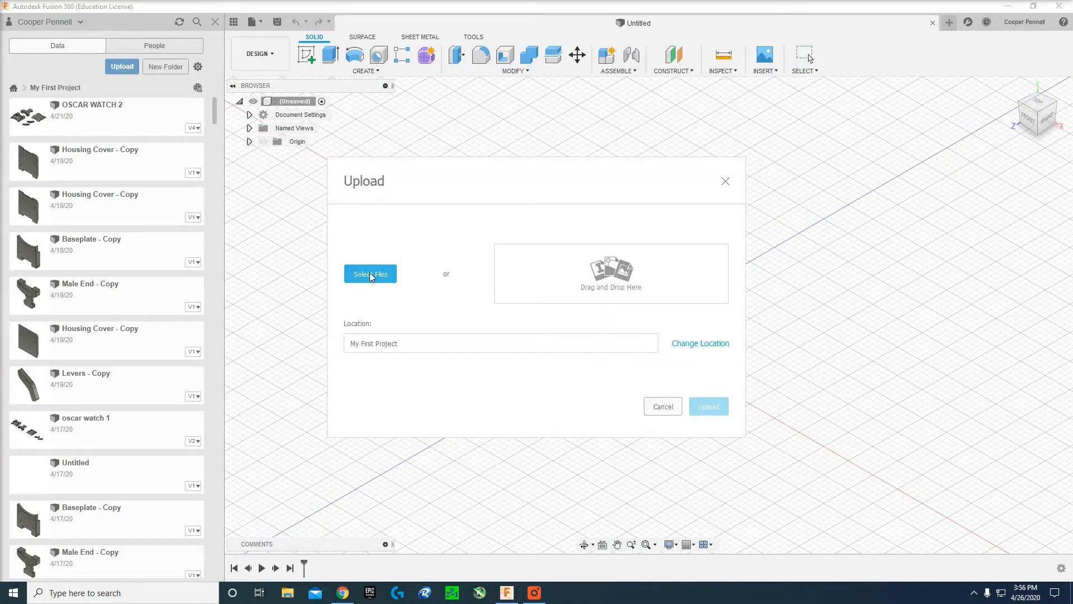
scroll(66, 198, down, 1)
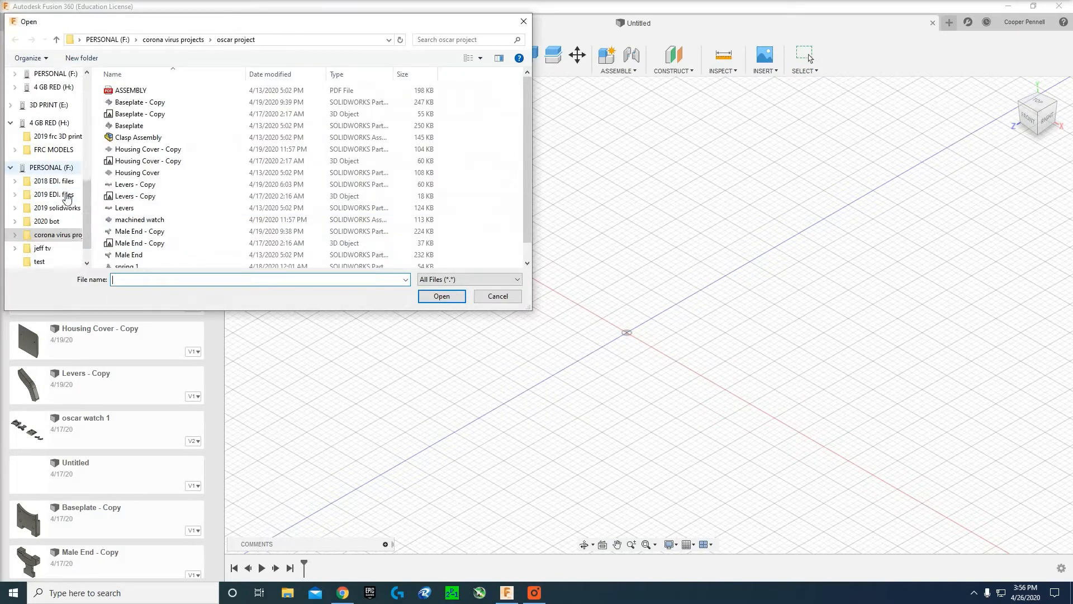
scroll(46, 233, down, 1)
click(40, 248)
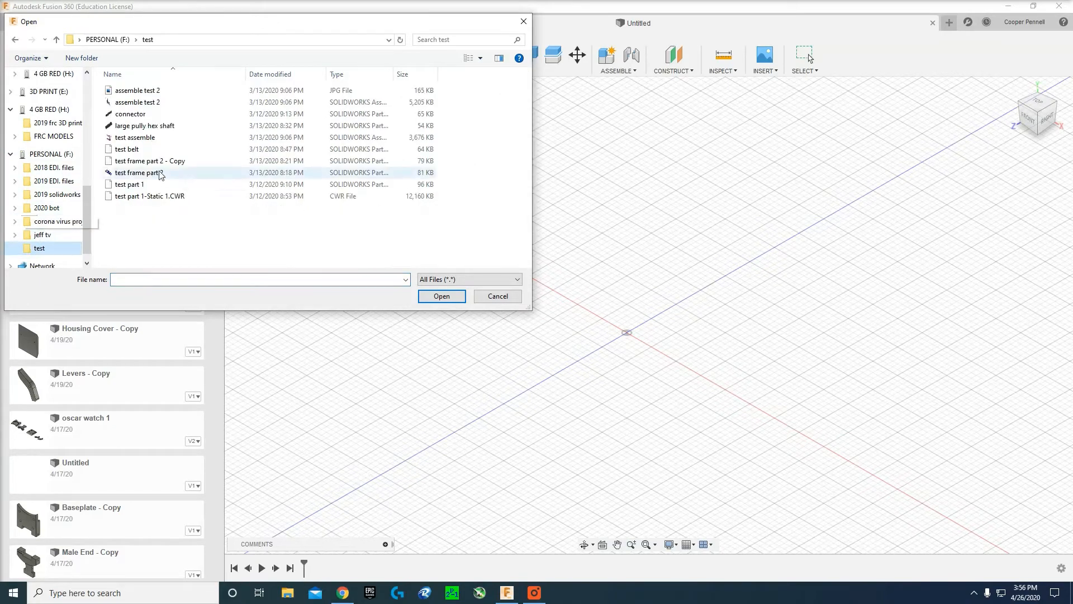
click(158, 189)
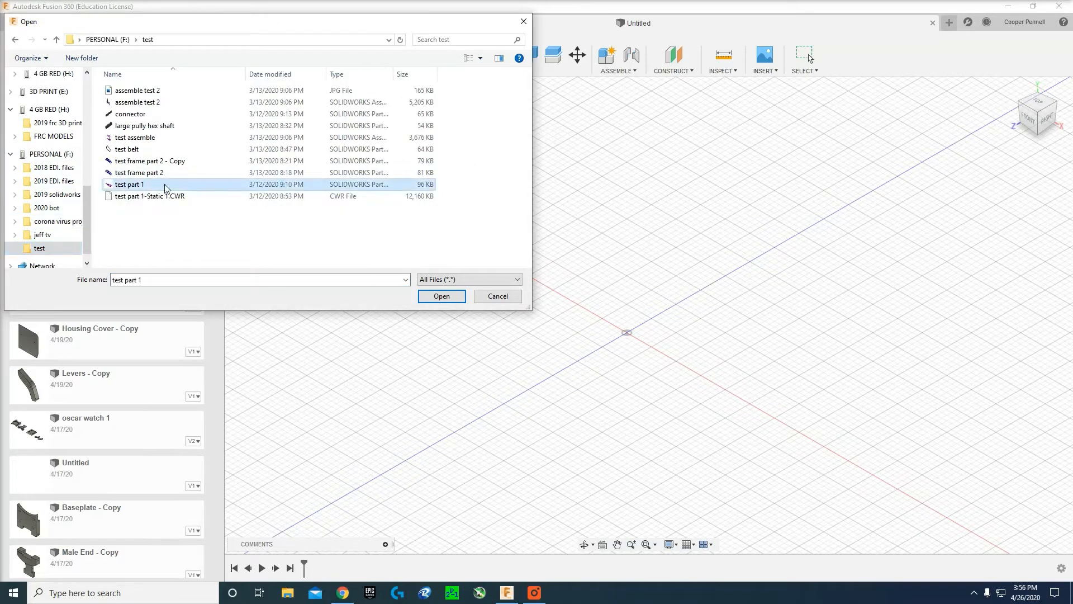
click(429, 296)
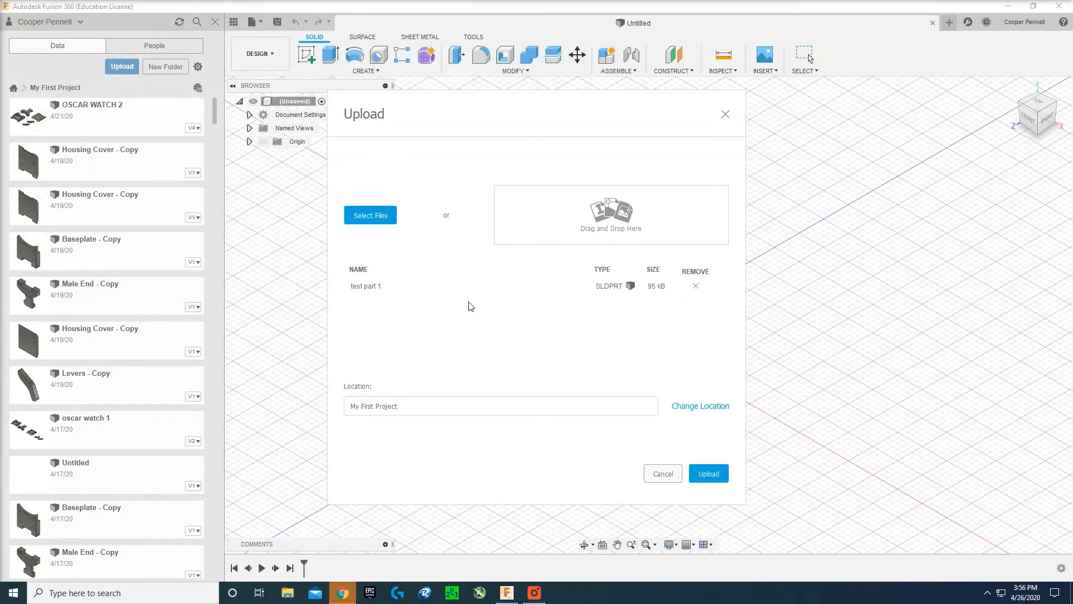
click(709, 474)
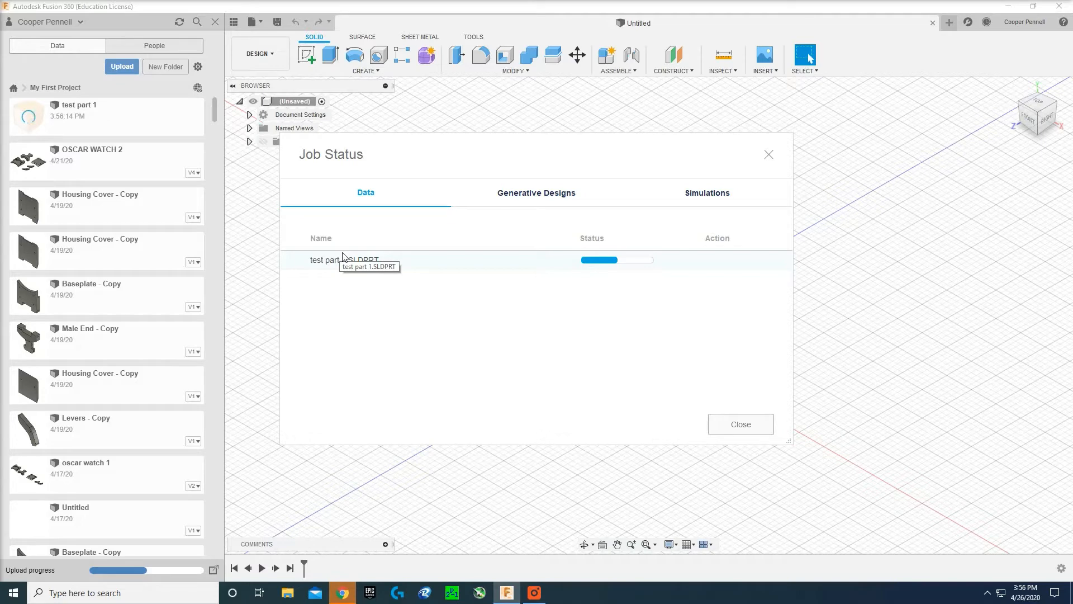
click(739, 424)
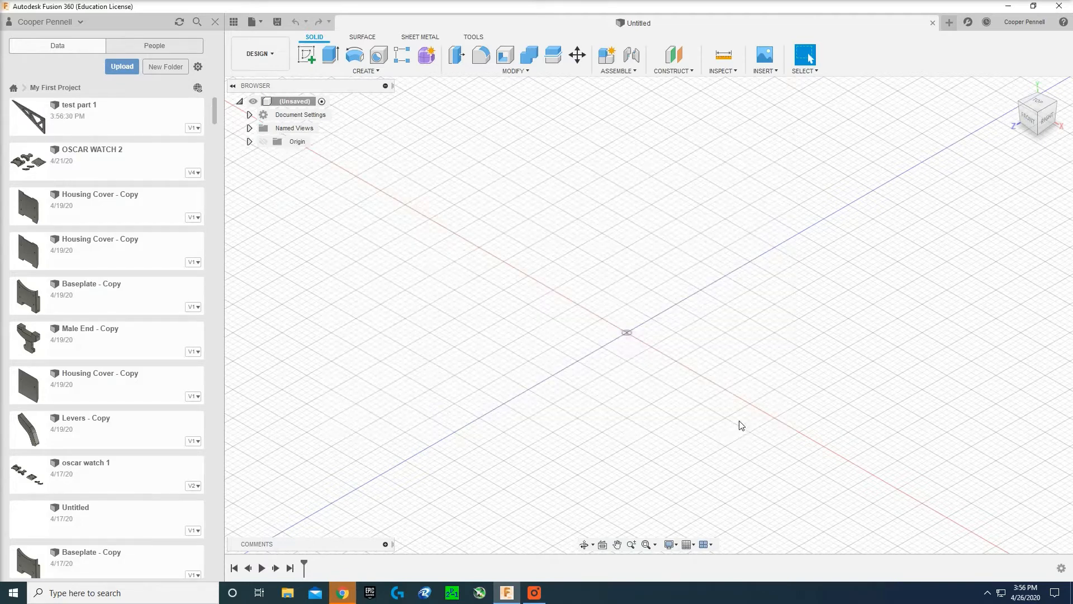
Step: Open the uploaded "test part 1" design from the project
right_click(117, 110)
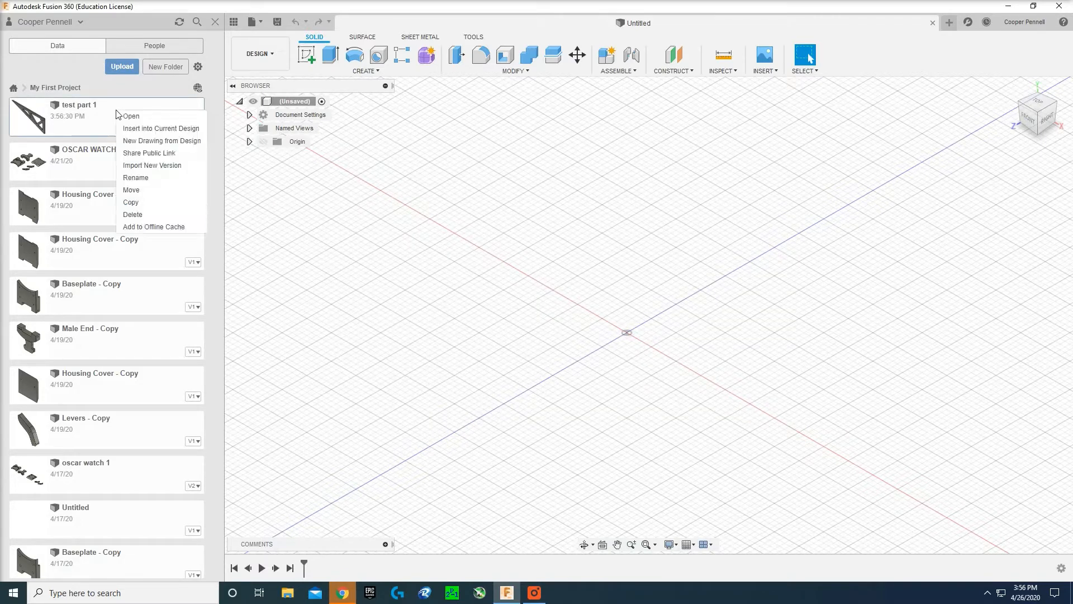
click(133, 117)
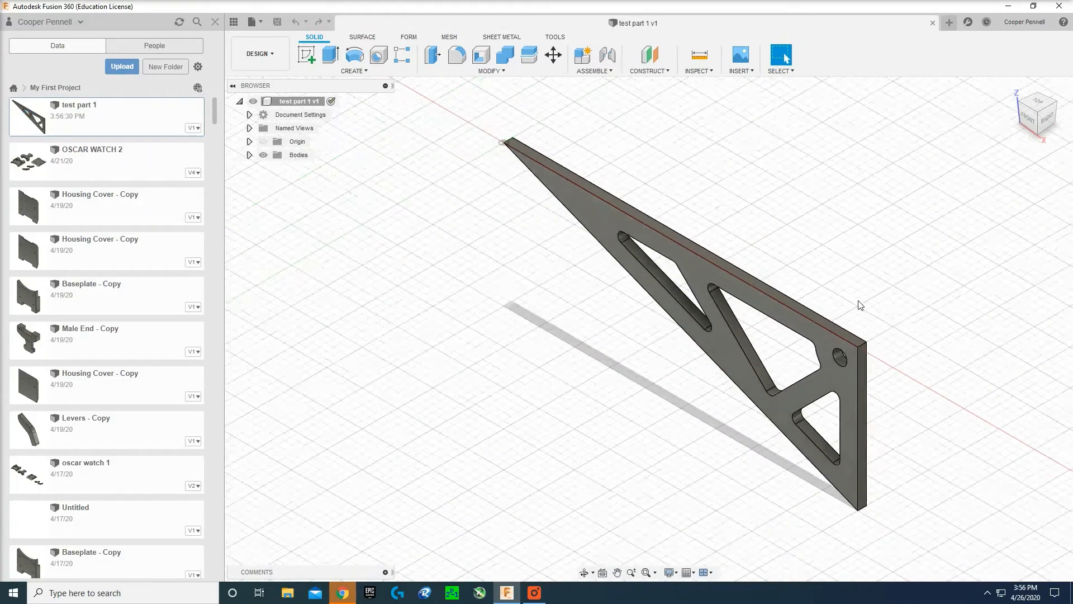
Step: Examine the imported triangular part's shape and its orientation relative to the ground grid
scroll(929, 259, down, 2)
scroll(932, 259, up, 2)
middle_drag(932, 259, 764, 198)
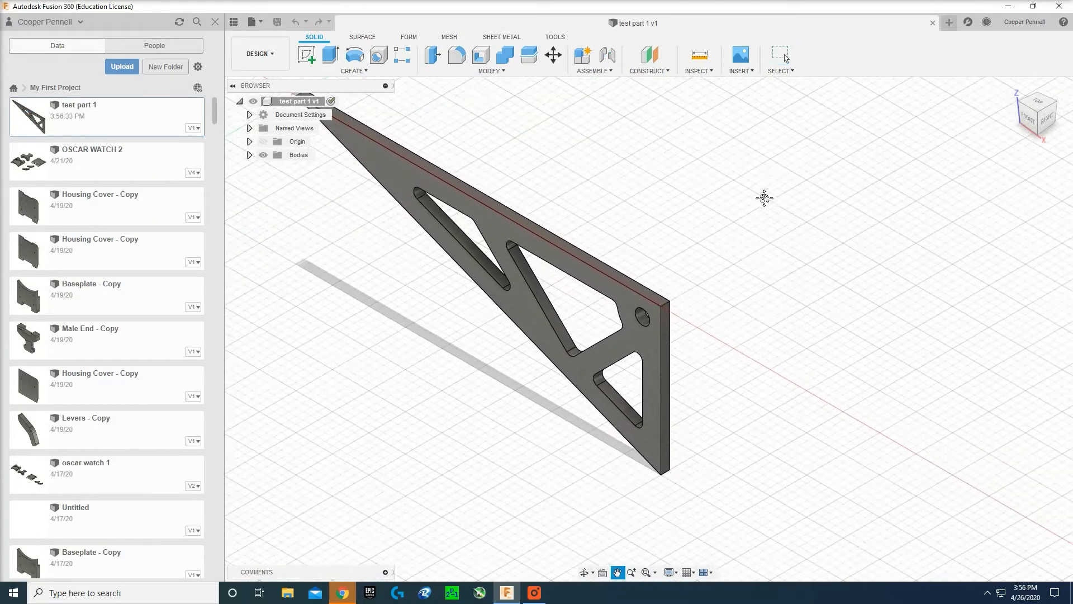
scroll(716, 280, down, 2)
middle_drag(769, 271, 747, 293)
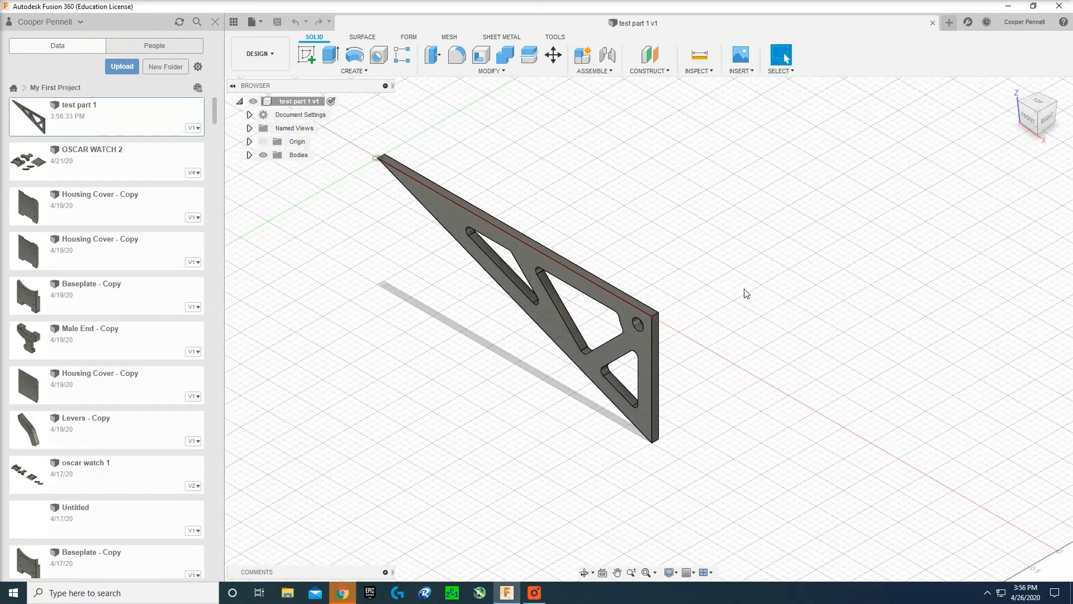
scroll(744, 292, down, 5)
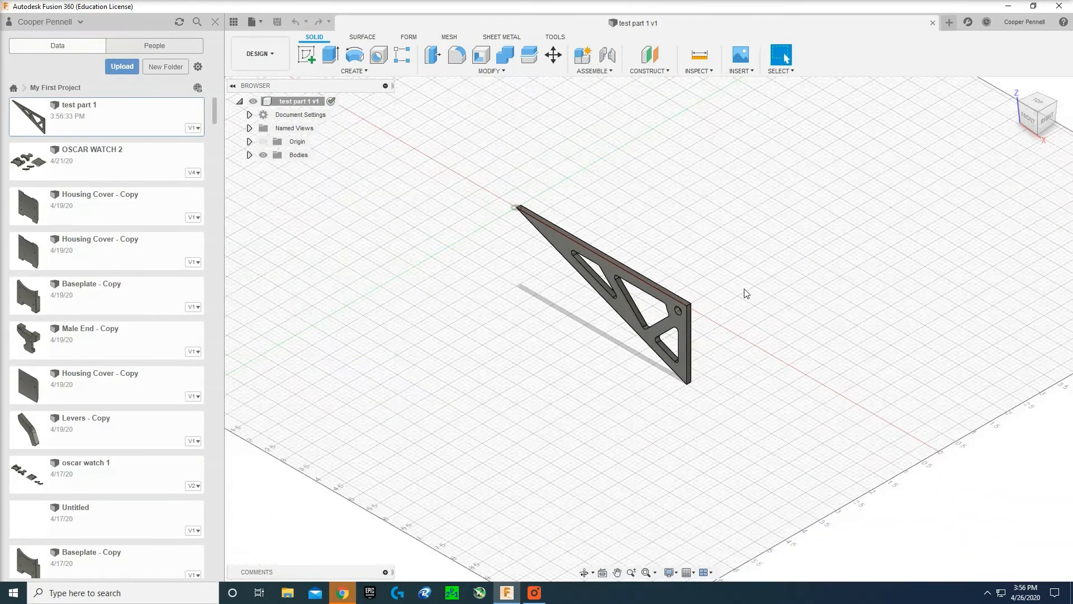
scroll(838, 239, up, 4)
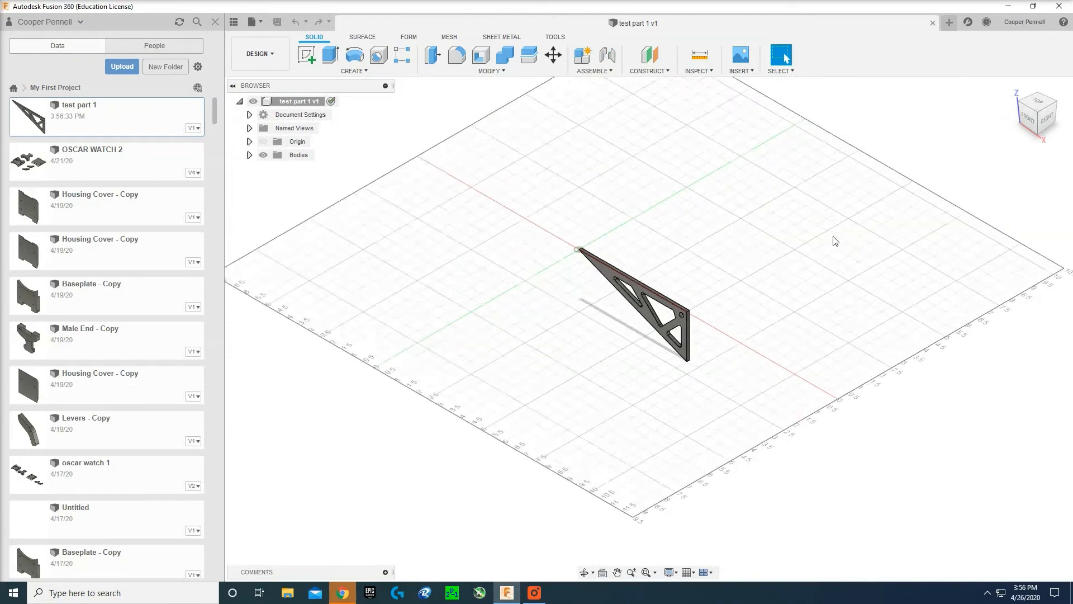
scroll(723, 251, up, 2)
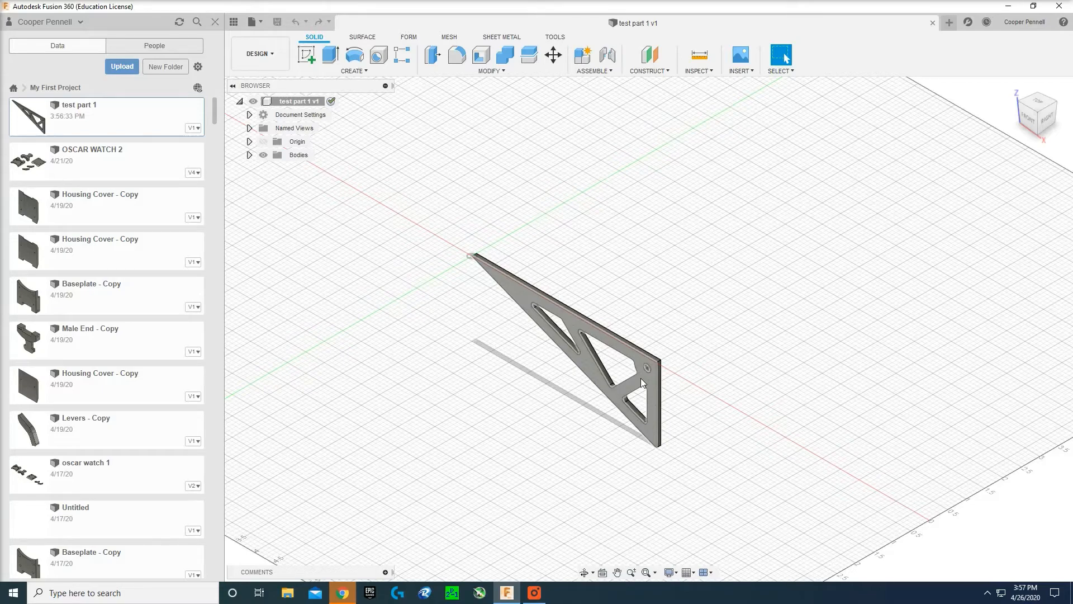
scroll(763, 357, down, 3)
scroll(672, 338, up, 5)
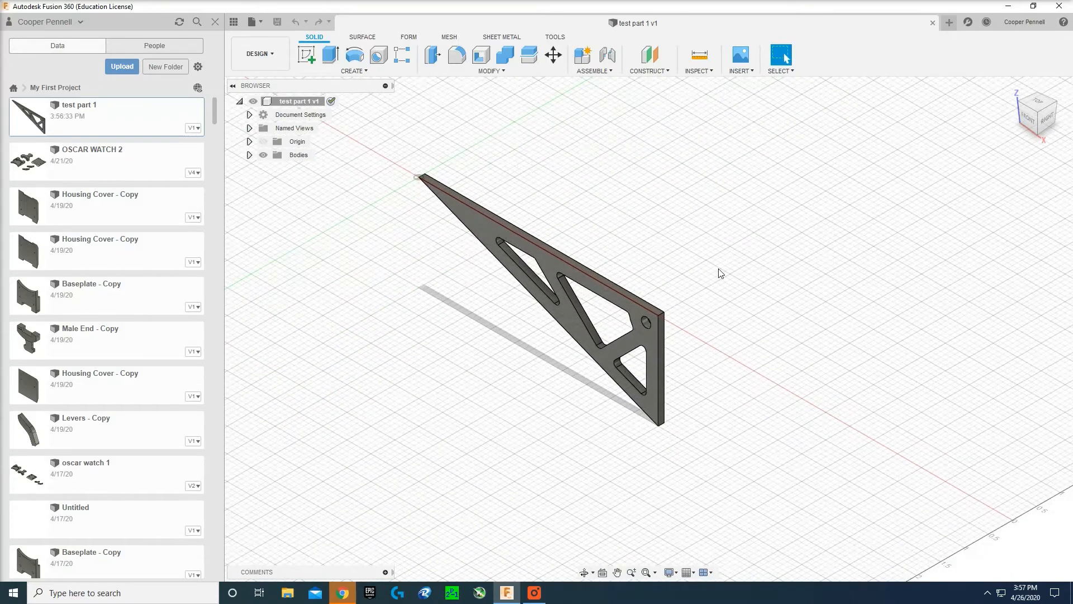
scroll(583, 97, down, 1)
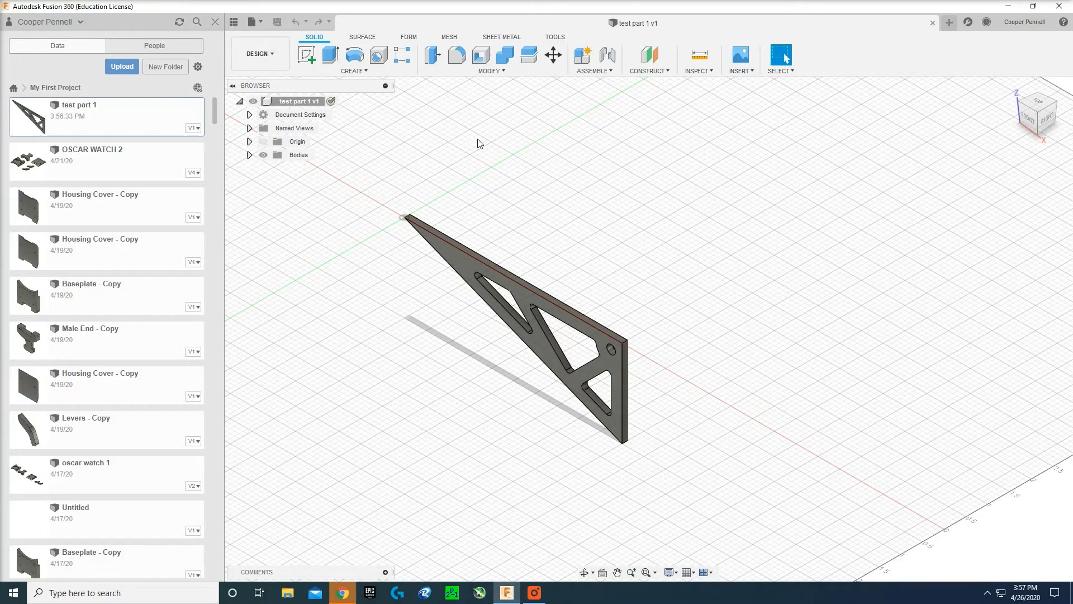
Step: Inspect the contents of the design's Origin, Named Views and Document Settings entries
click(249, 141)
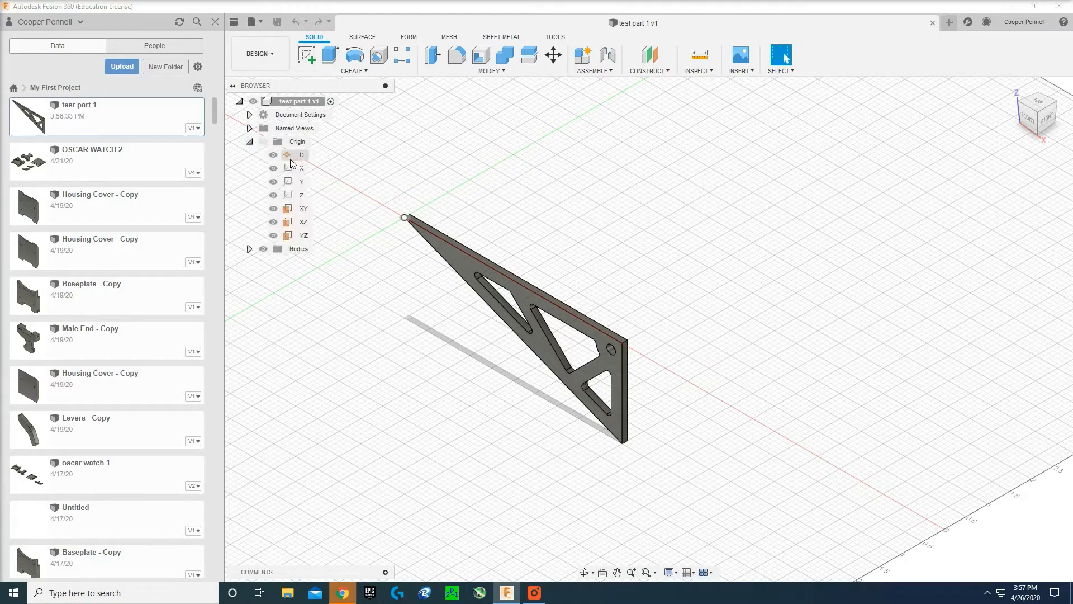
click(249, 142)
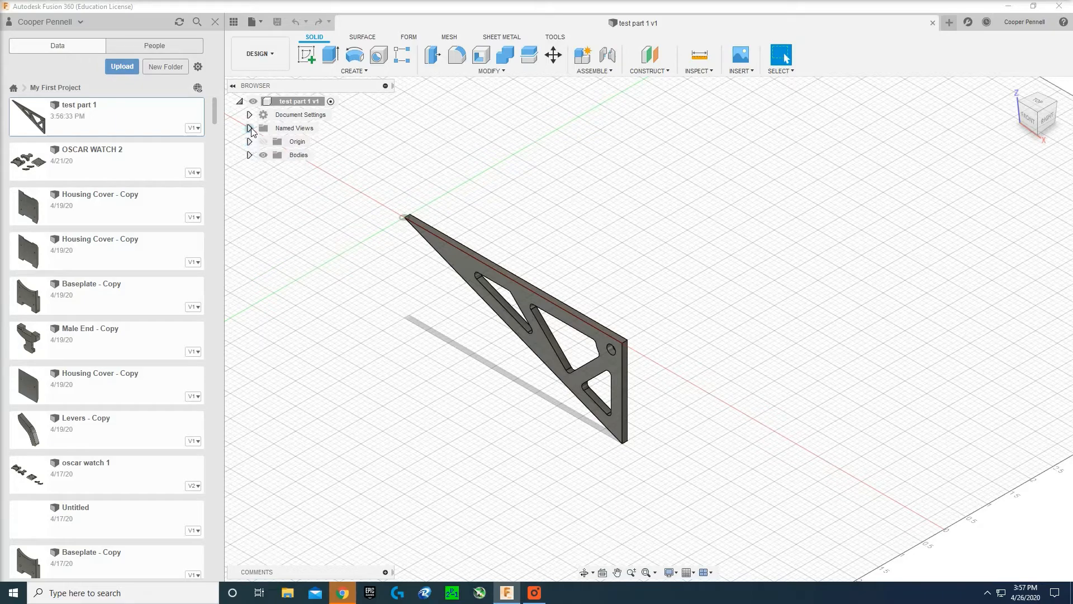
click(249, 128)
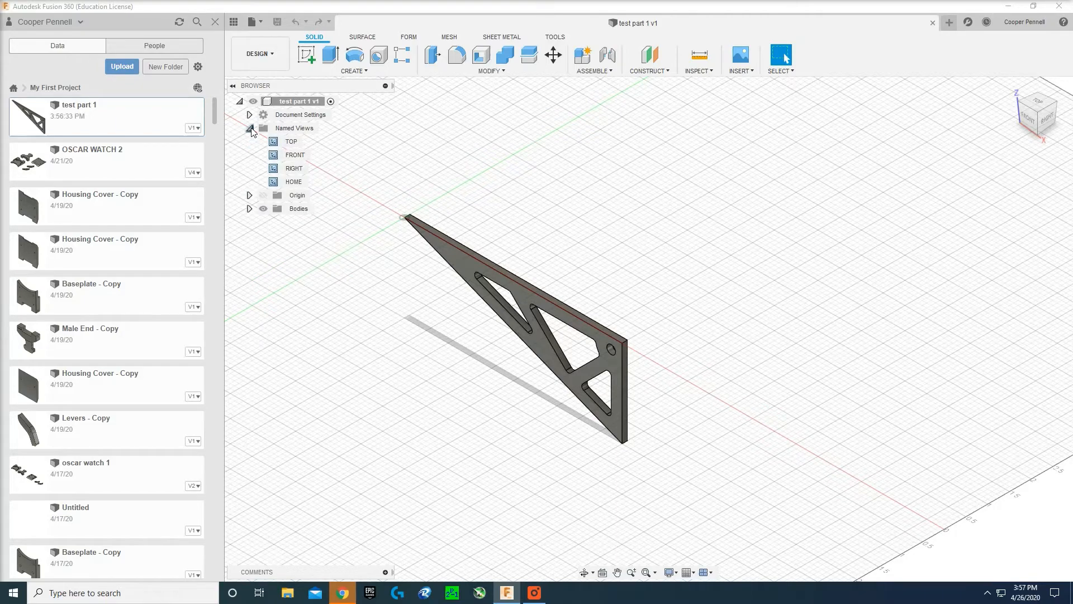
click(249, 128)
click(249, 115)
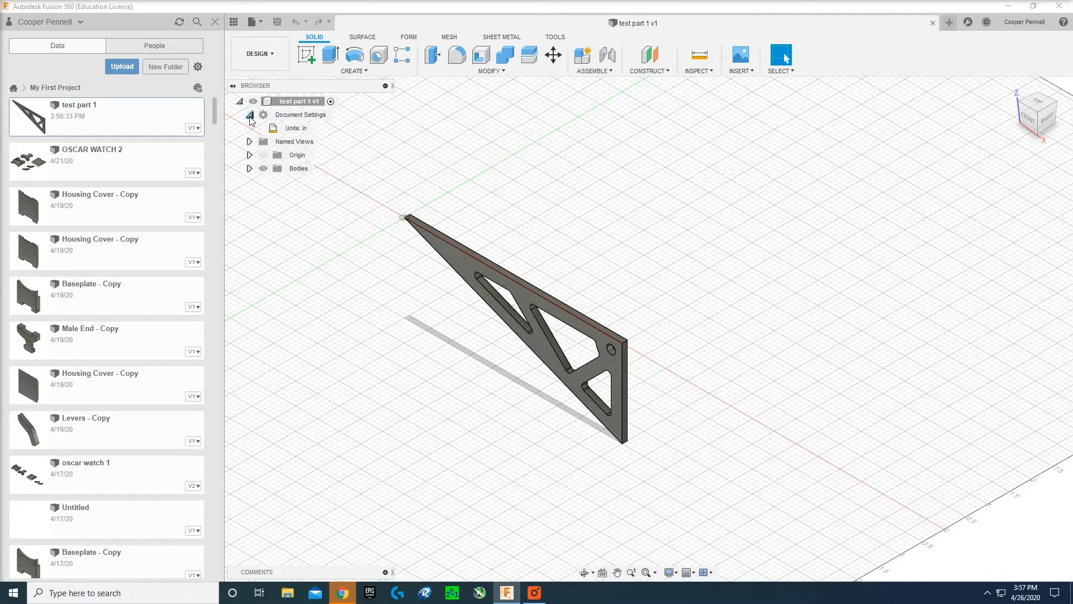
click(249, 116)
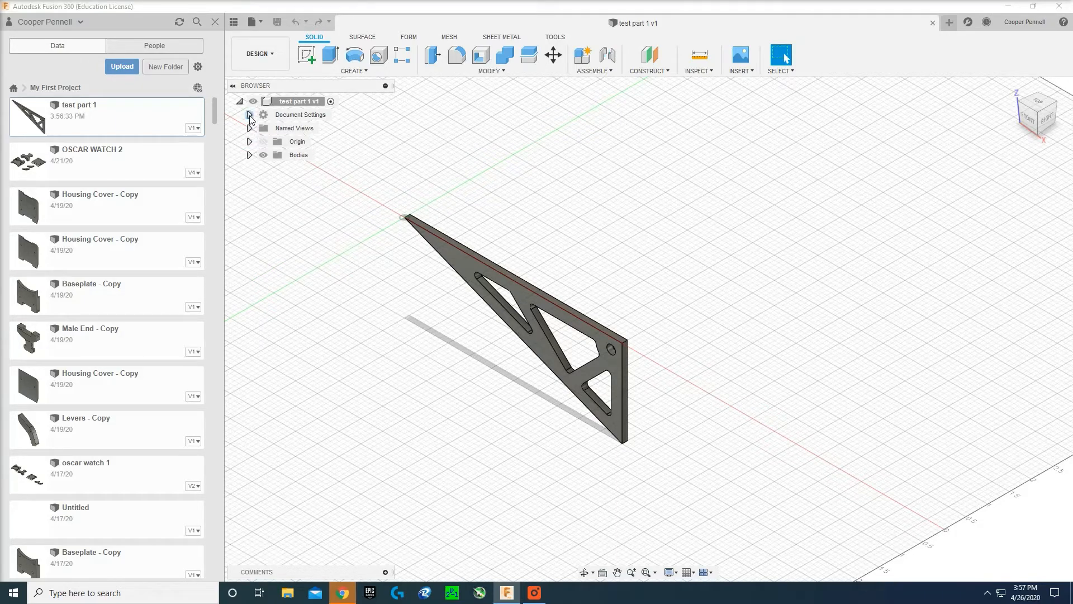
Step: Move Body1 away from the origin and rotate it by an X angle of -90 degrees to lay it flat on the grid
click(250, 155)
click(309, 169)
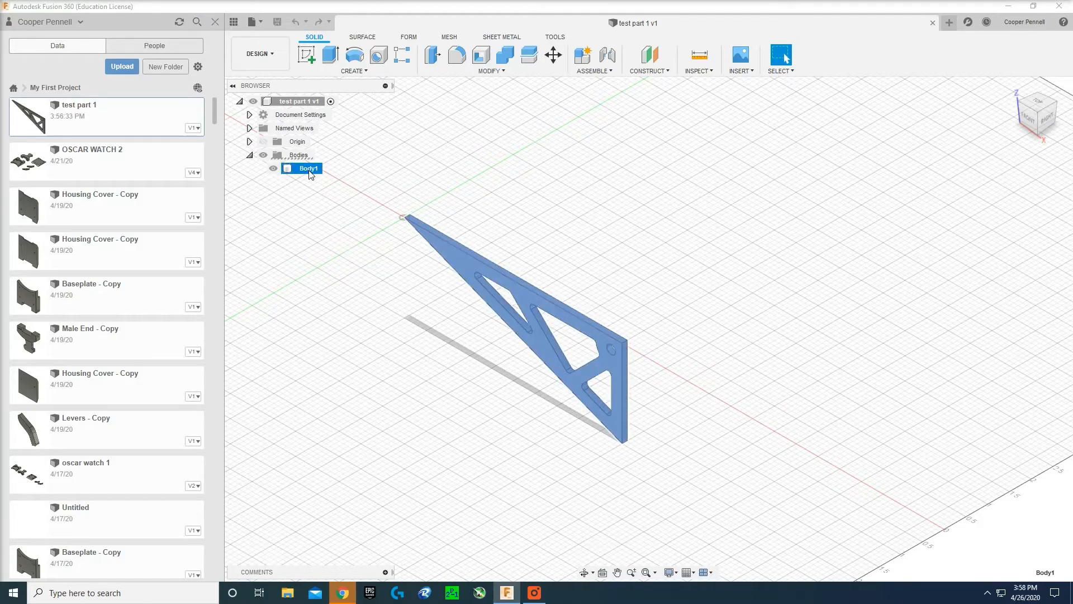
right_click(311, 175)
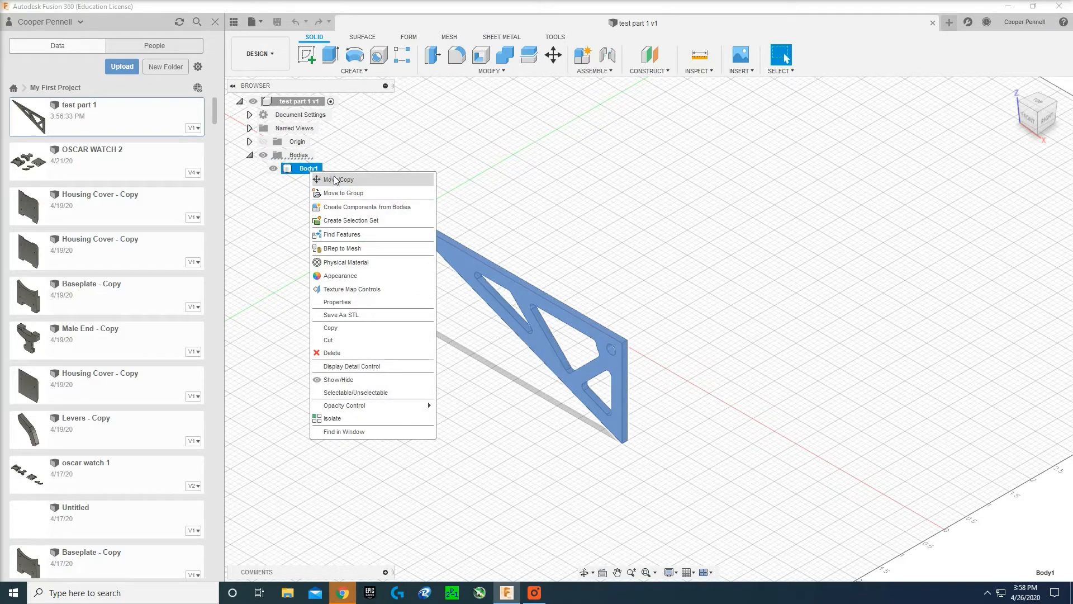
click(333, 180)
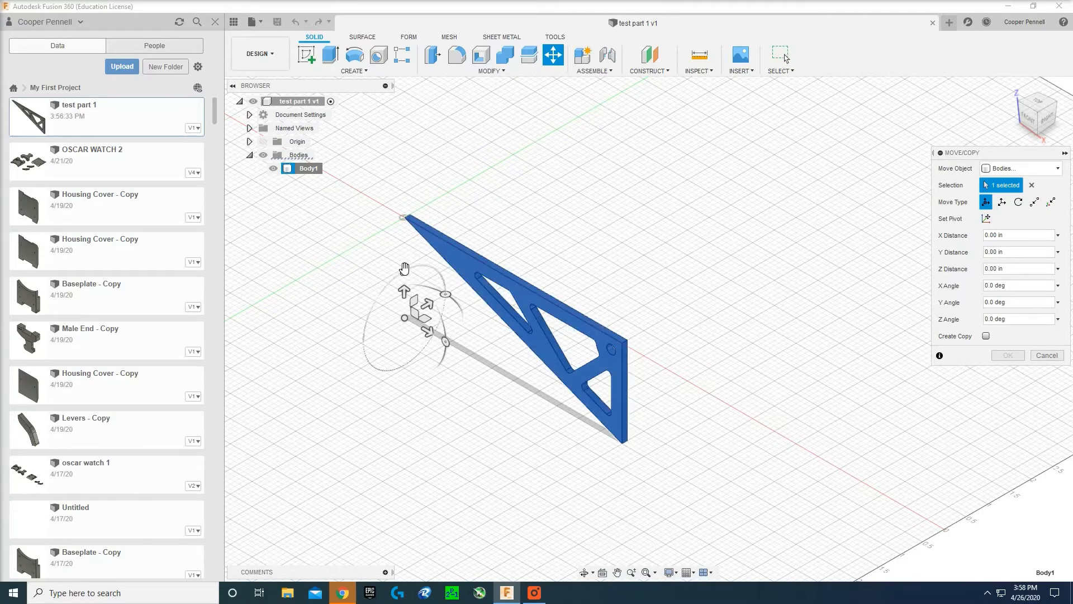
drag(405, 268, 369, 291)
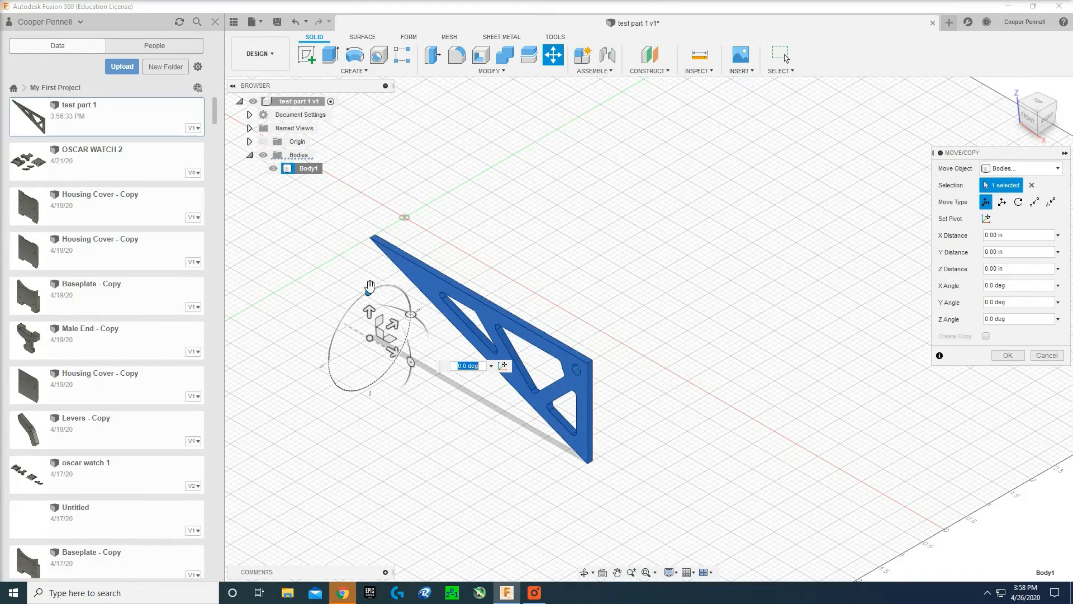
drag(370, 287, 445, 297)
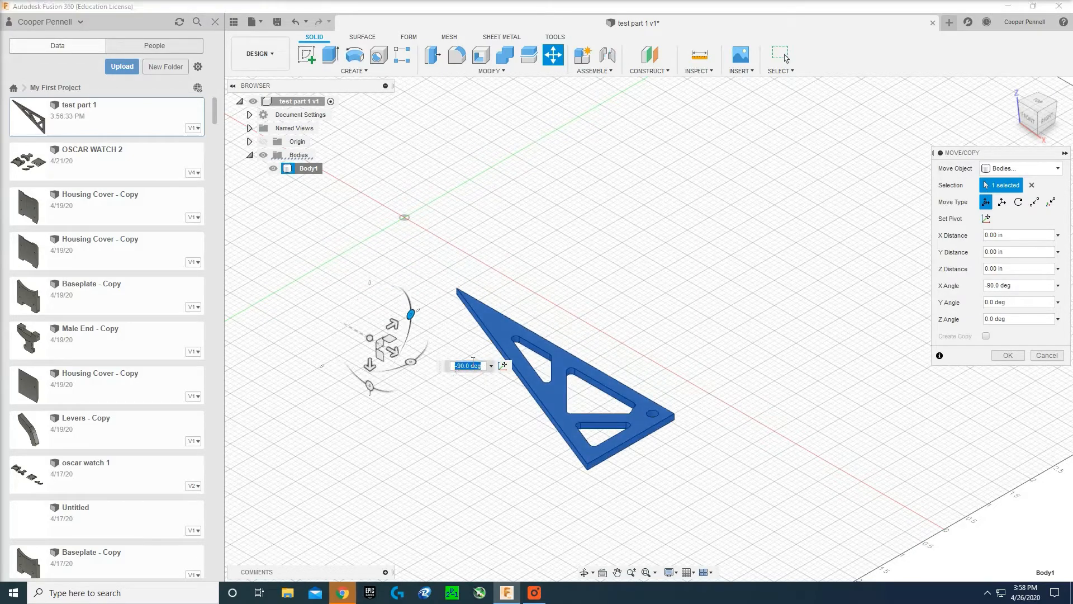
click(1008, 355)
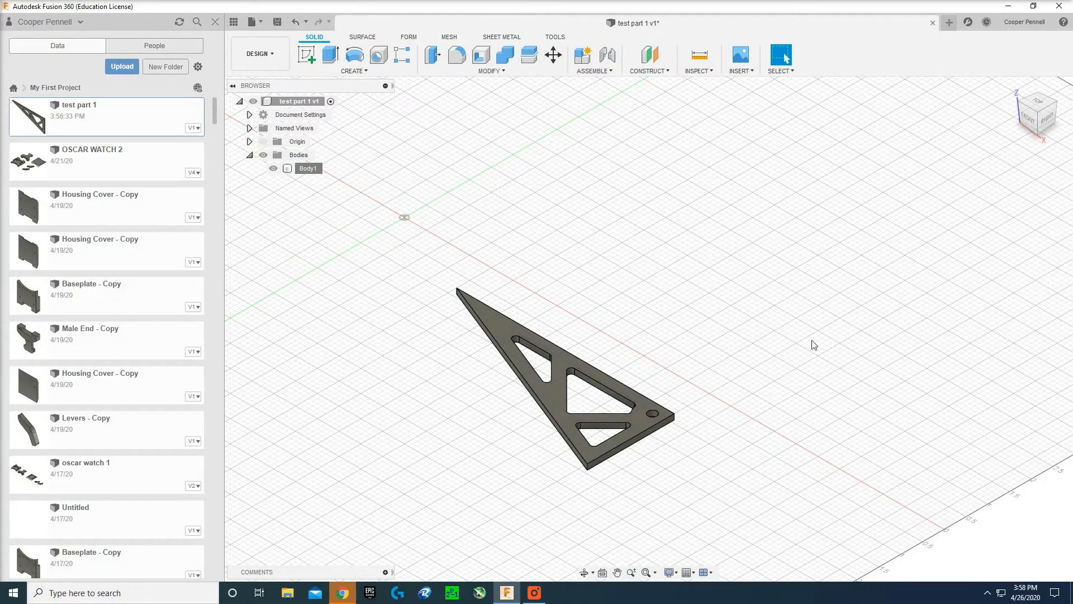
Step: Switch from the Design workspace to the Manufacture workspace for the flat part
scroll(766, 343, up, 2)
middle_drag(767, 342, 626, 276)
scroll(764, 249, down, 3)
scroll(726, 203, down, 3)
scroll(625, 285, up, 2)
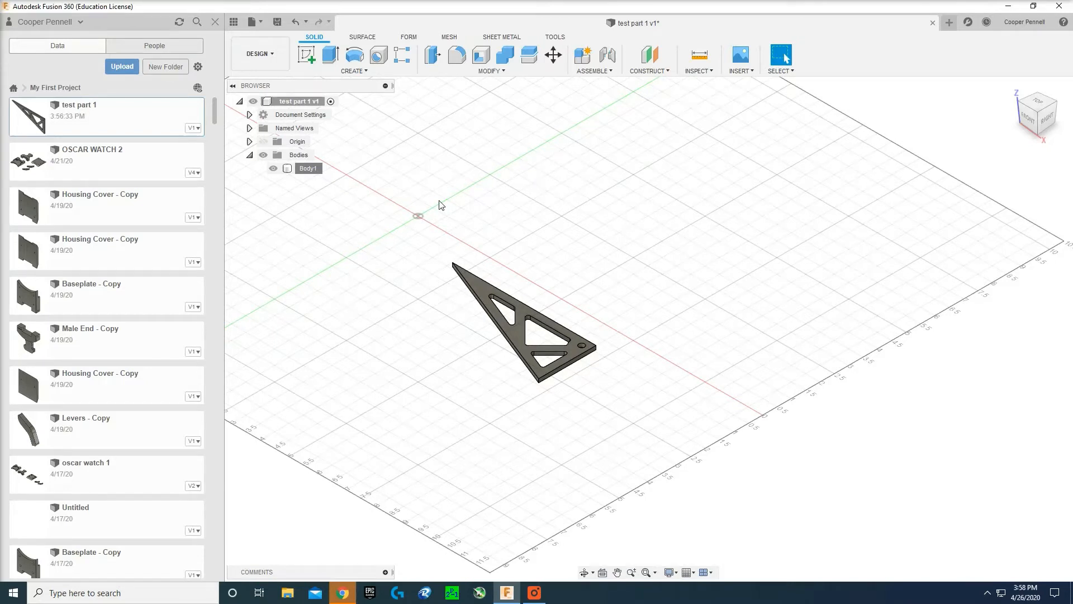
click(280, 59)
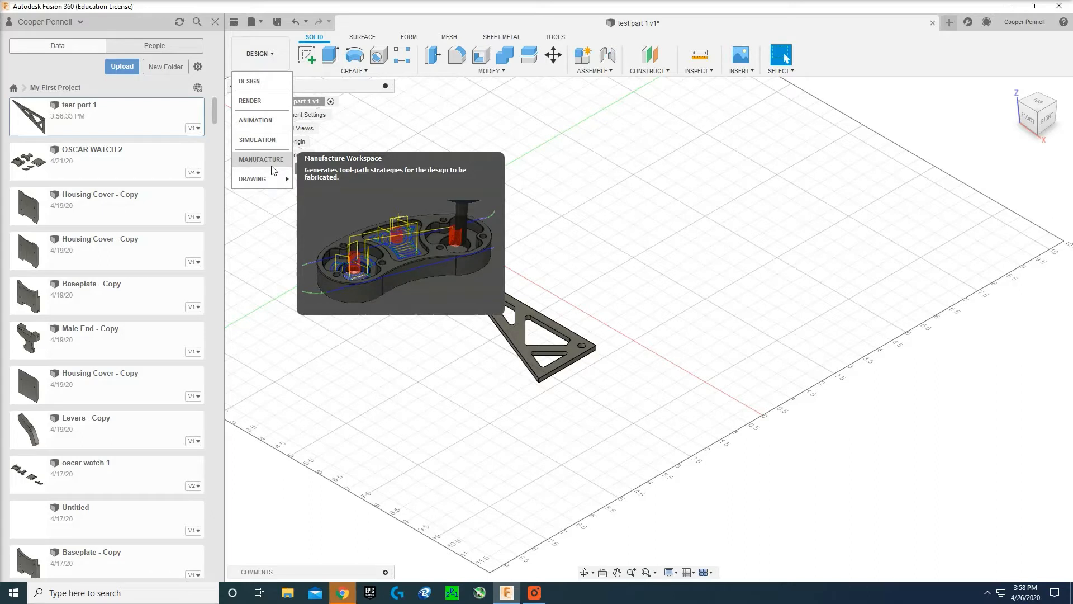
click(662, 120)
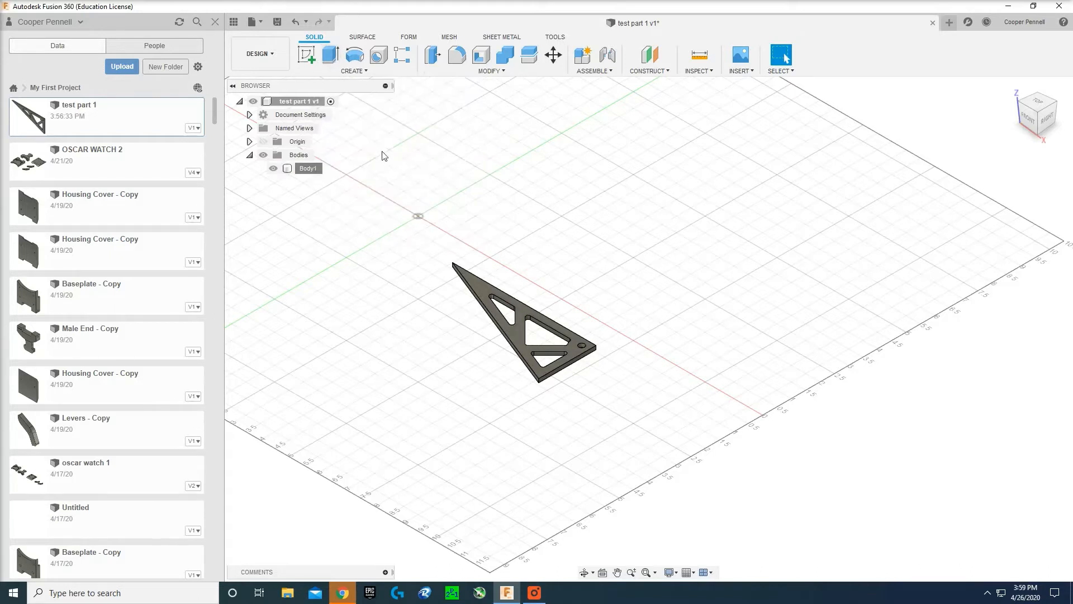
click(260, 54)
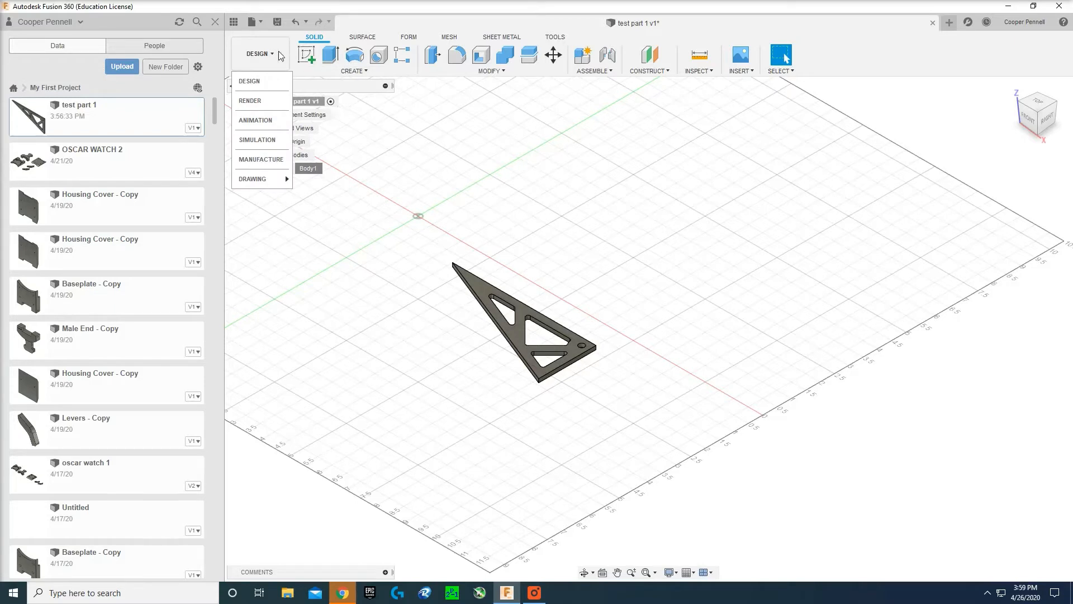
click(261, 160)
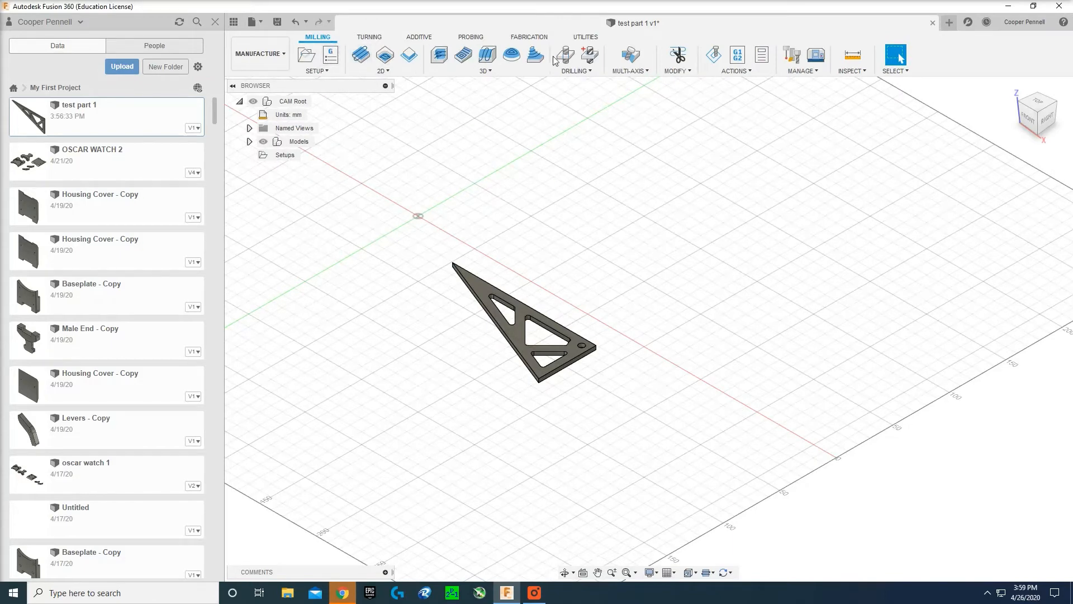
Step: Go back to the Design workspace and return to the Manufacture workspace
click(259, 54)
click(257, 80)
click(260, 53)
click(261, 160)
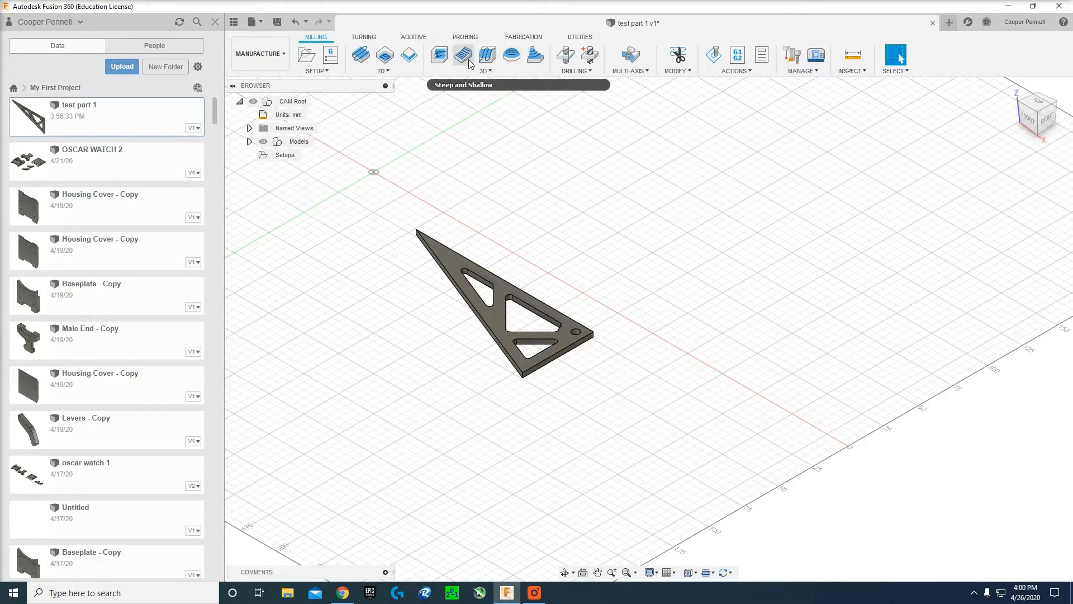
mouse_move(470, 64)
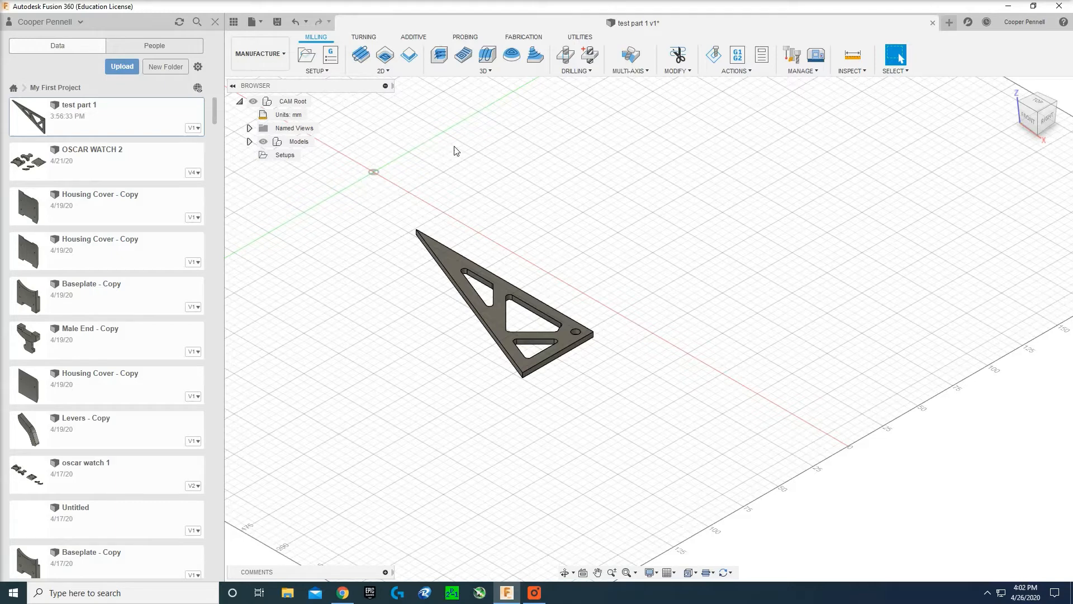
Step: Change the active units of the CAM document to Inch
click(313, 115)
click(1023, 168)
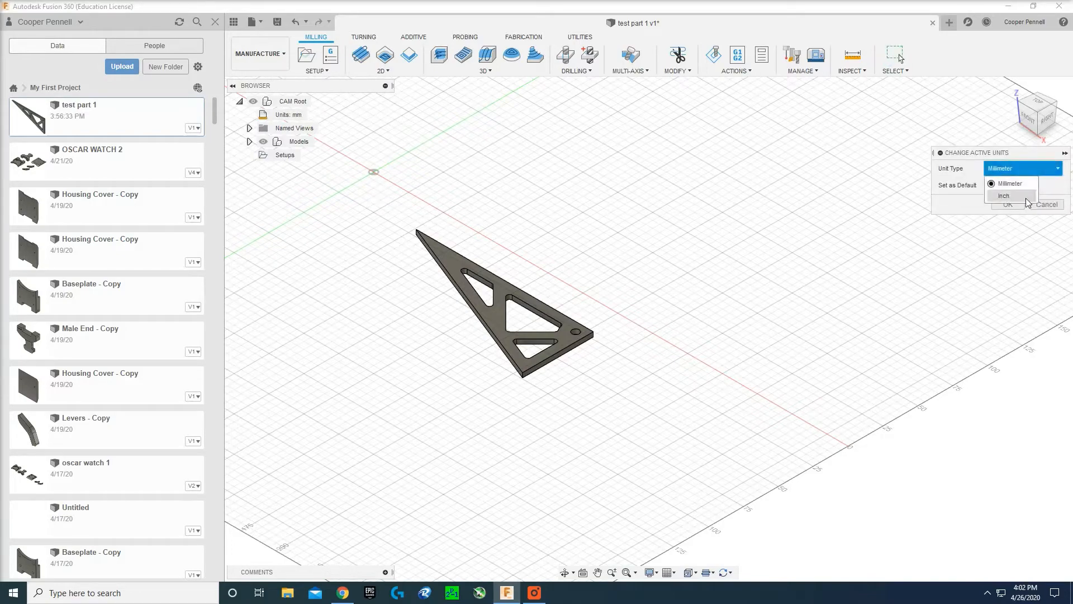
click(1024, 197)
click(1008, 204)
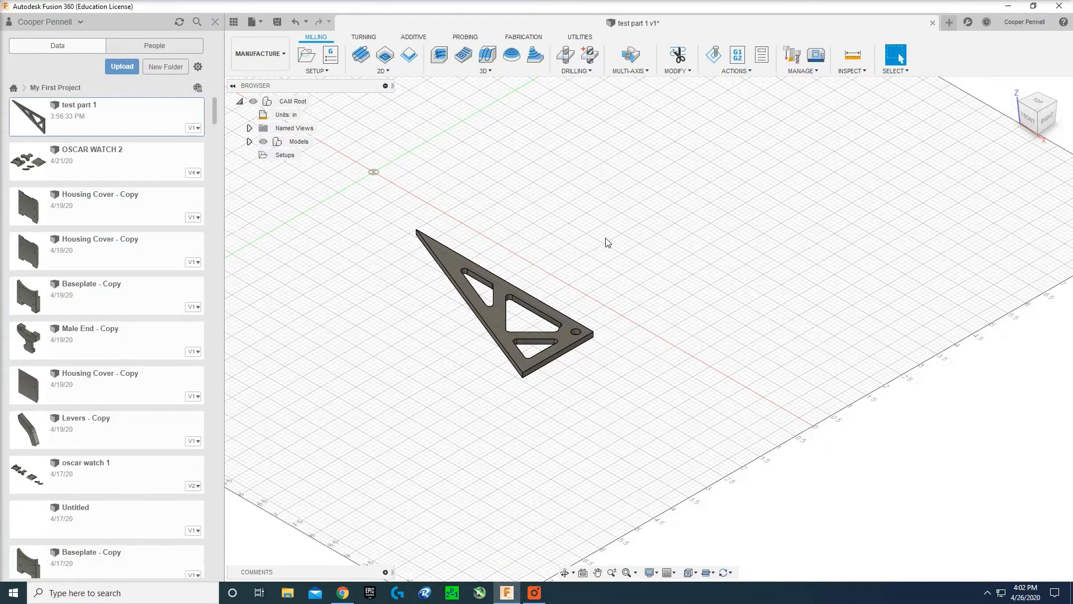
Step: Start a new milling setup for the triangular part and open its stock settings
scroll(587, 229, down, 1)
middle_drag(587, 228, 632, 300)
scroll(600, 263, up, 1)
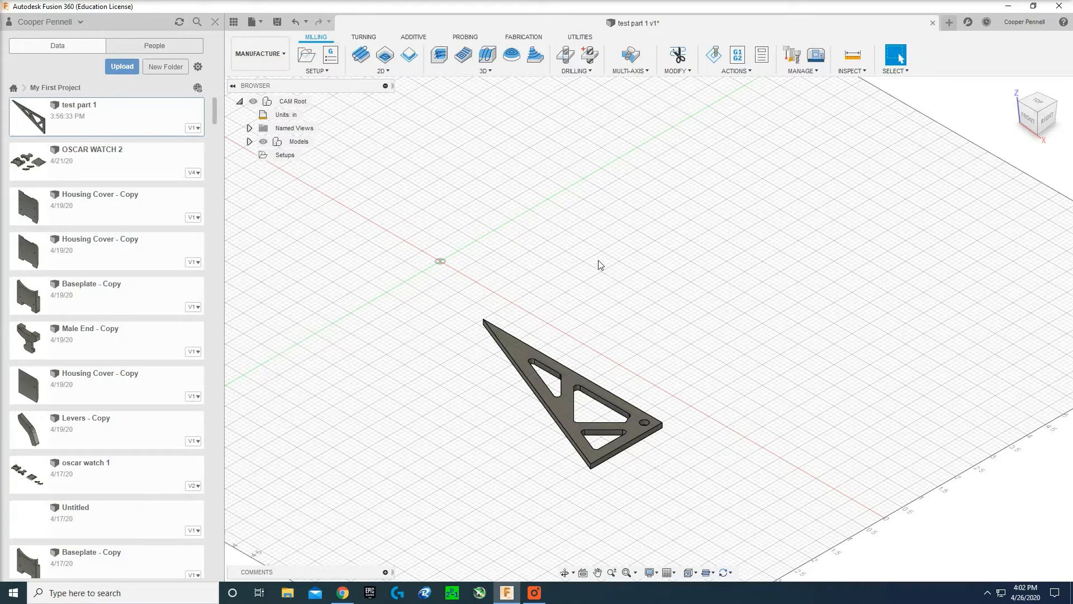
scroll(617, 389, up, 1)
middle_drag(617, 390, 597, 339)
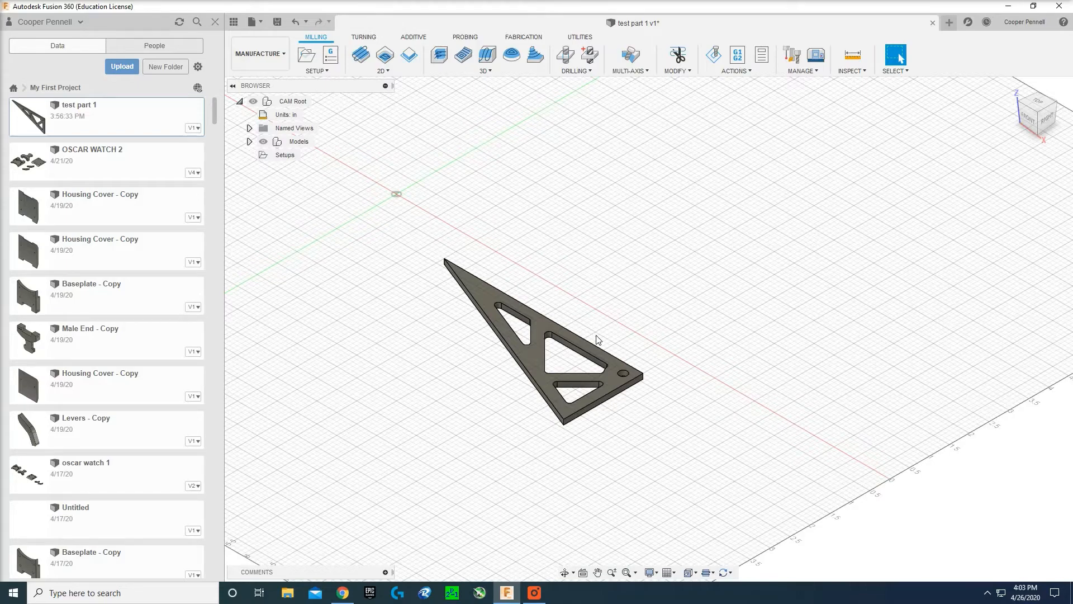
click(304, 55)
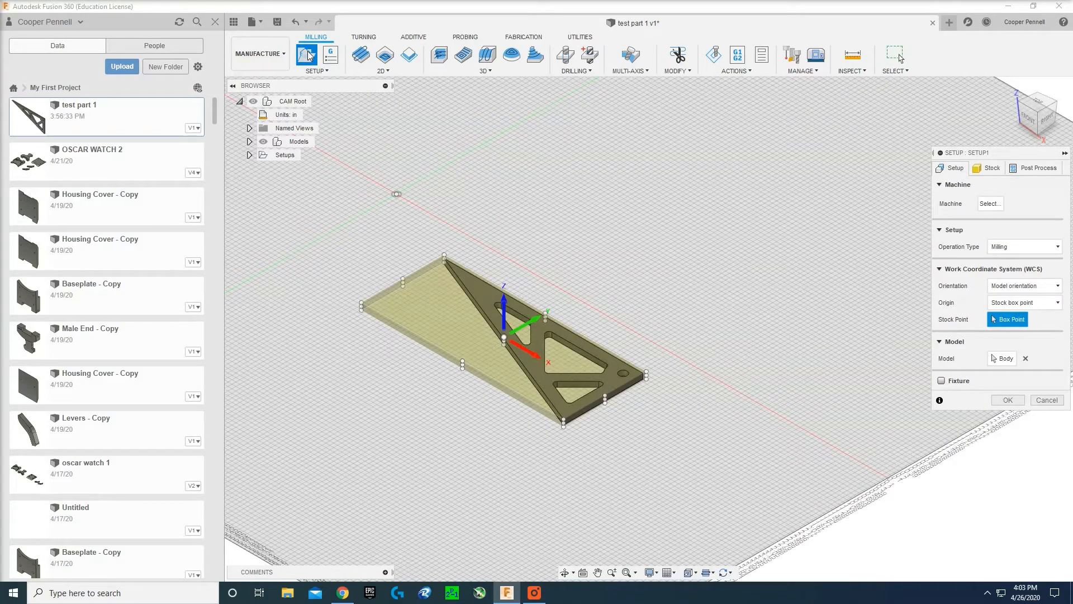
scroll(588, 310, up, 1)
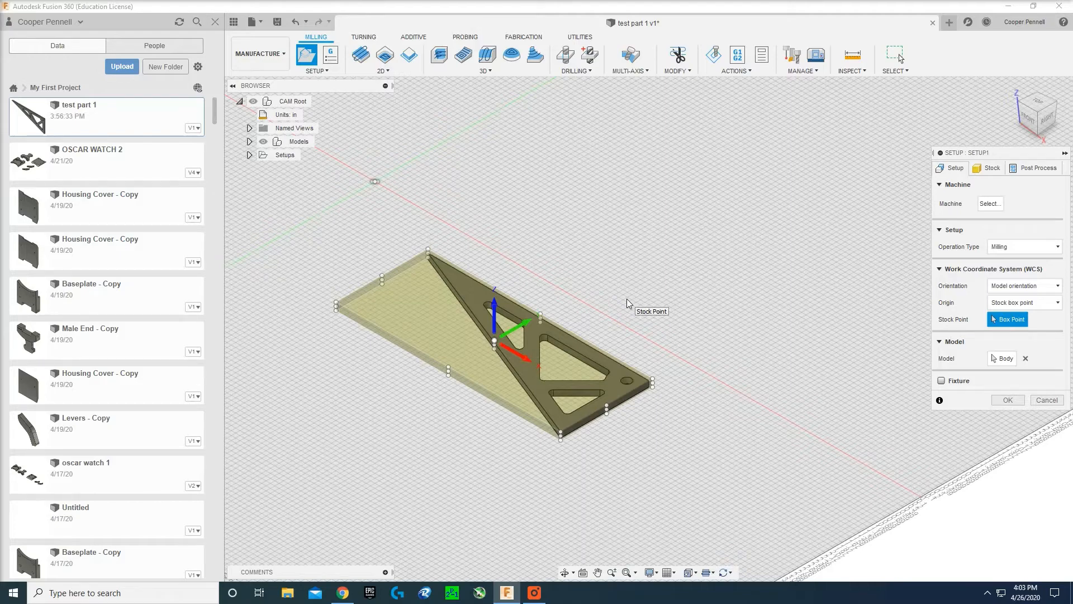
click(988, 169)
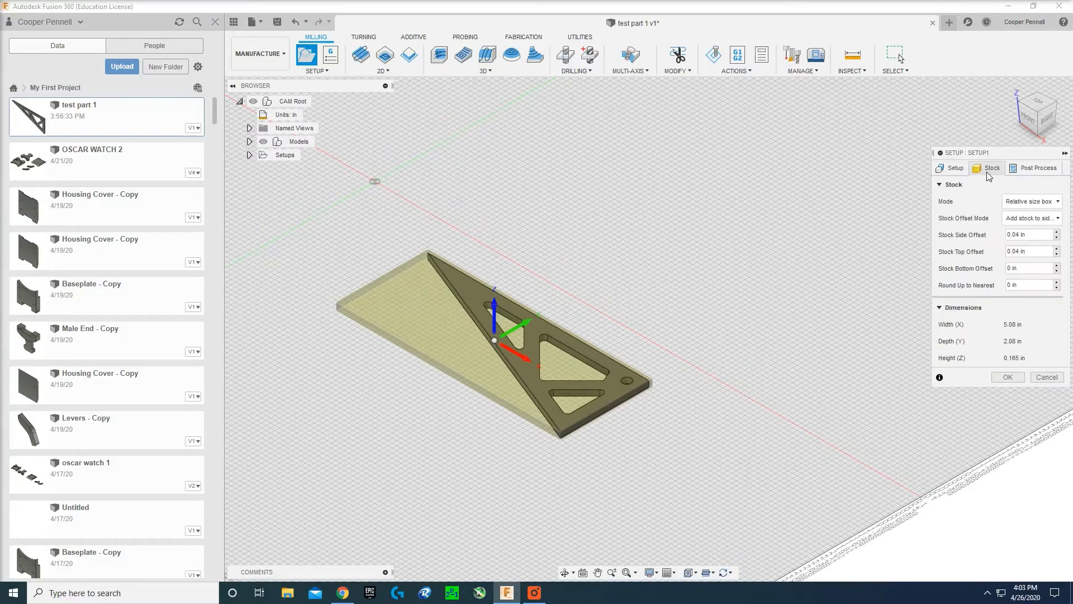
scroll(656, 380, up, 2)
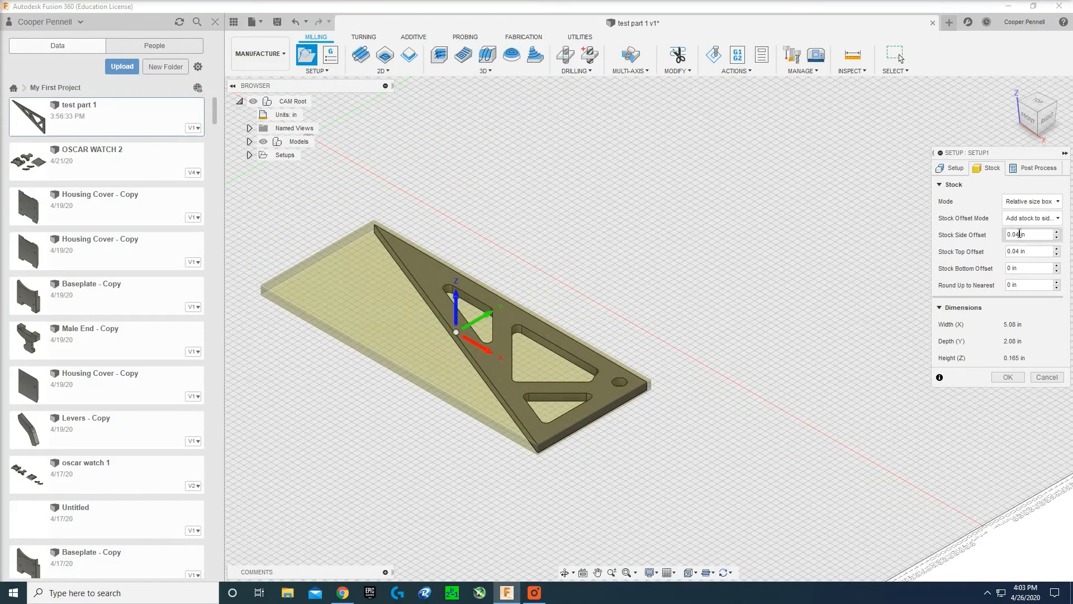
Step: Try a larger stock side offset of 0.2 in around the part
click(1056, 232)
click(1056, 232)
click(1057, 232)
click(1056, 232)
click(1057, 232)
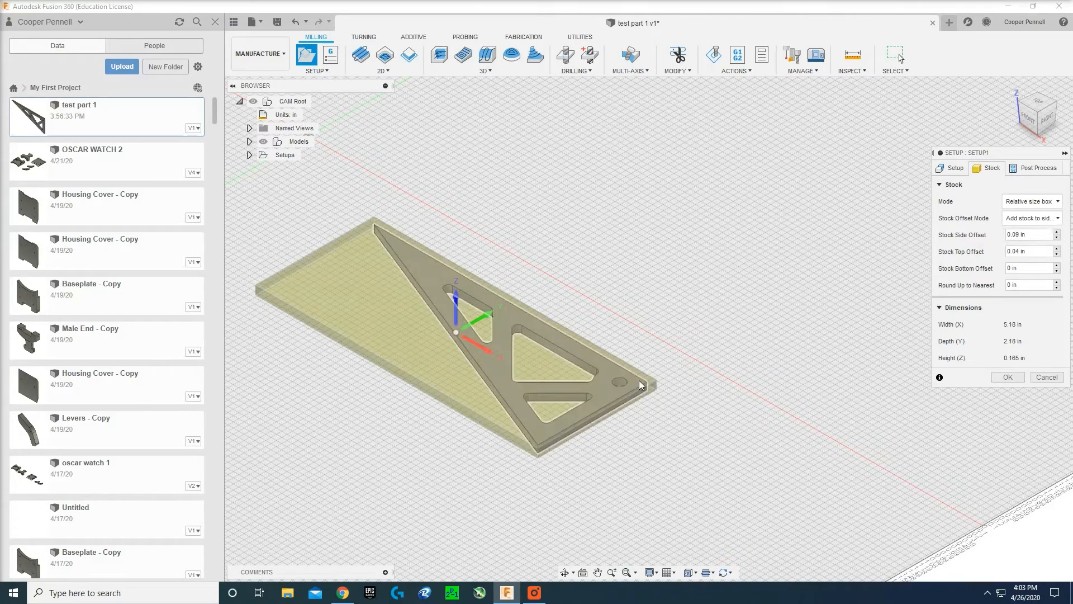
click(1056, 232)
click(1056, 232)
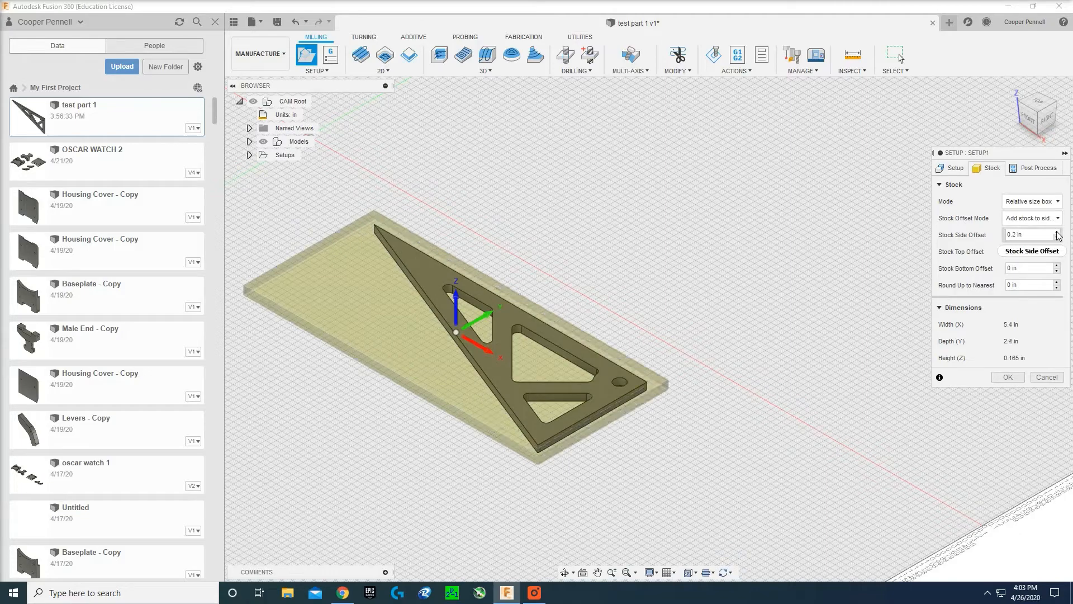
click(1057, 232)
click(1056, 237)
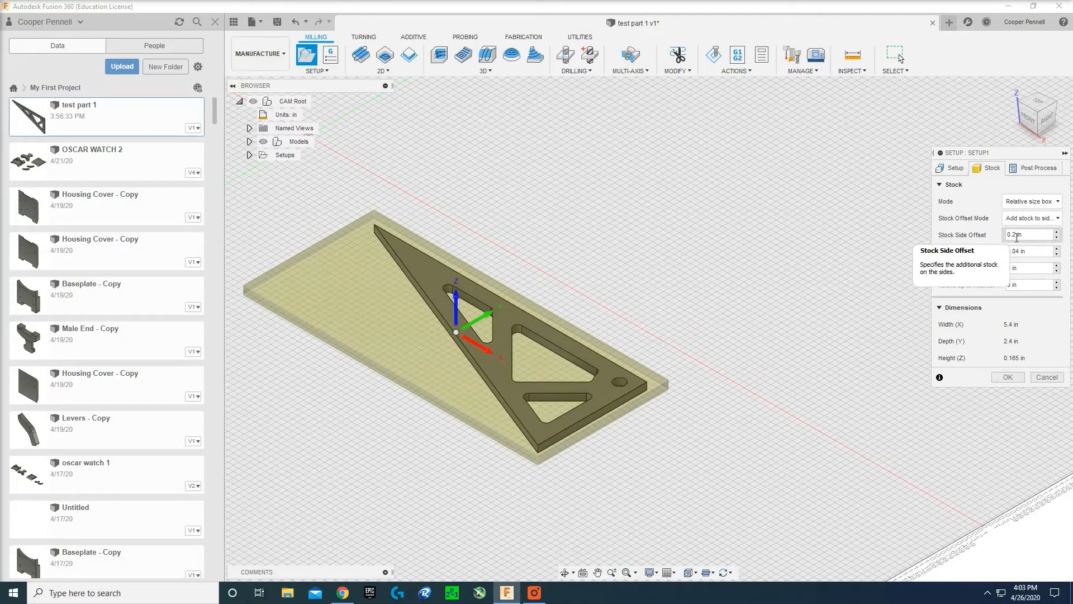
Step: Set the stock side offset to 0.0 in
key(BackSpace)
text(0)
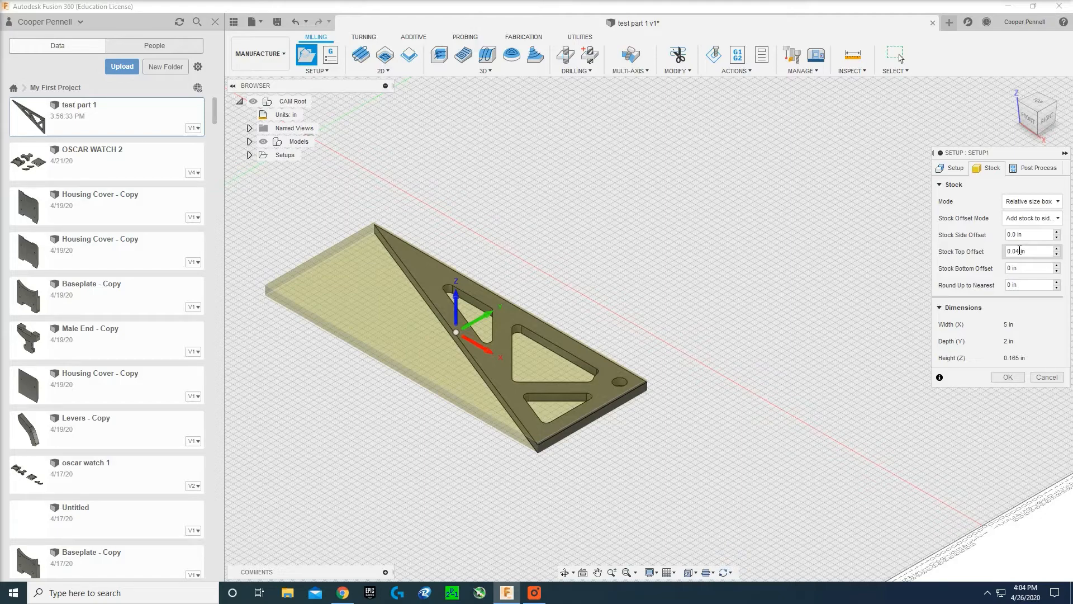
Step: Try a stock top offset of 0.125 in above the part
key(BackSpace)
key(BackSpace)
text(.125)
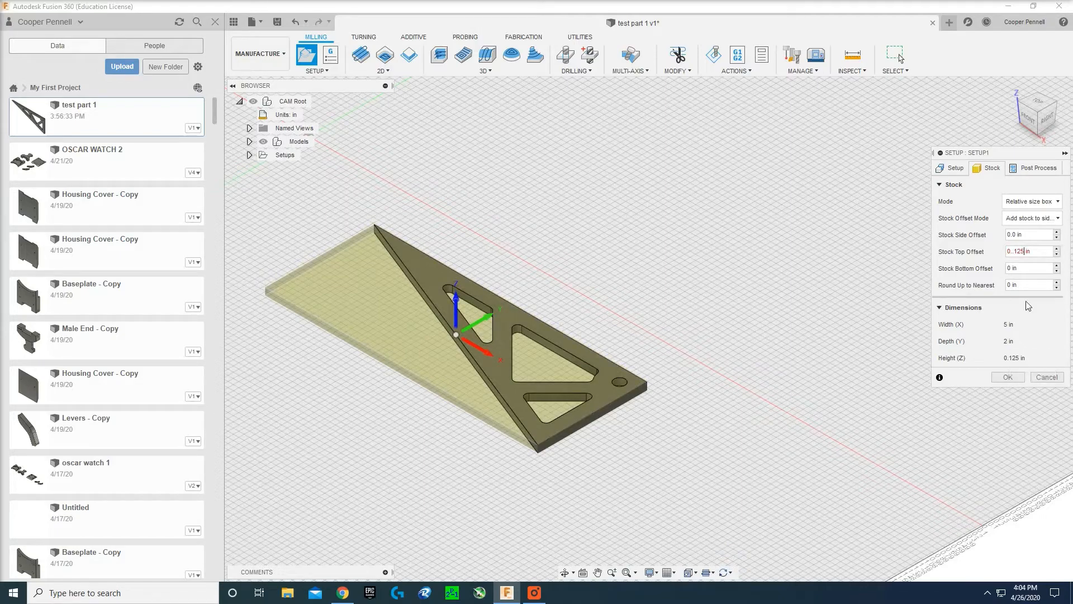
key(BackSpace)
key(BackSpace)
key(BackSpace)
key(BackSpace)
text(125)
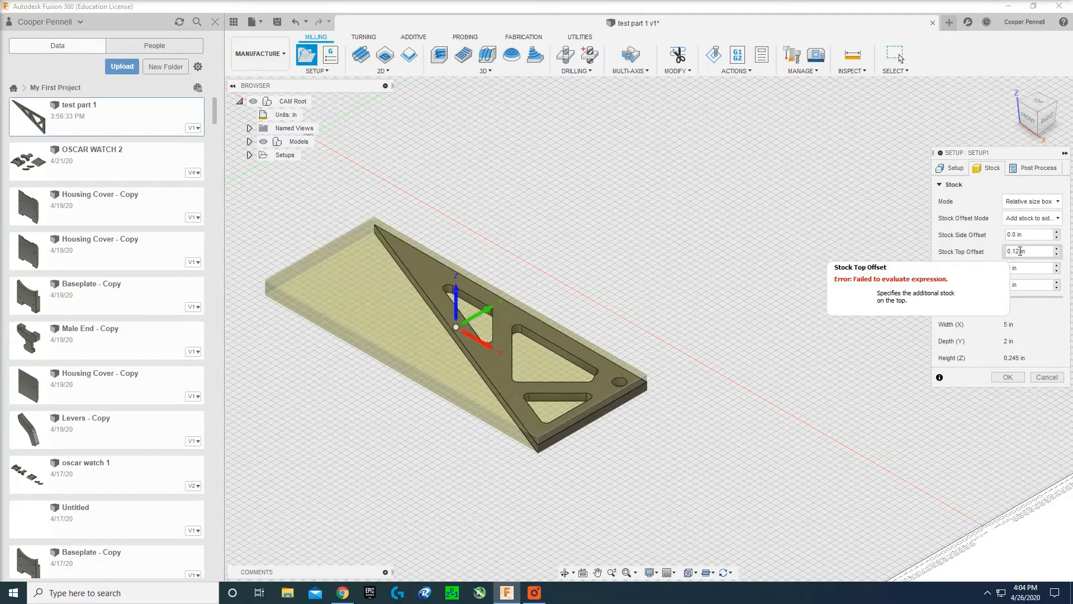
text(5)
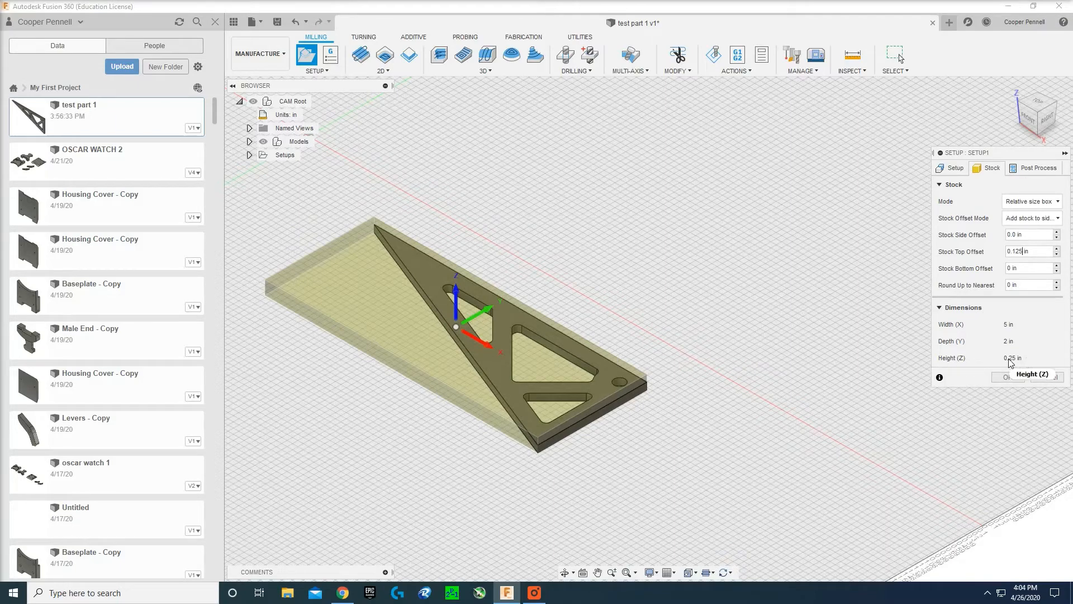
Step: Set the stock top offset to 0 in
key(BackSpace)
key(BackSpace)
key(BackSpace)
key(BackSpace)
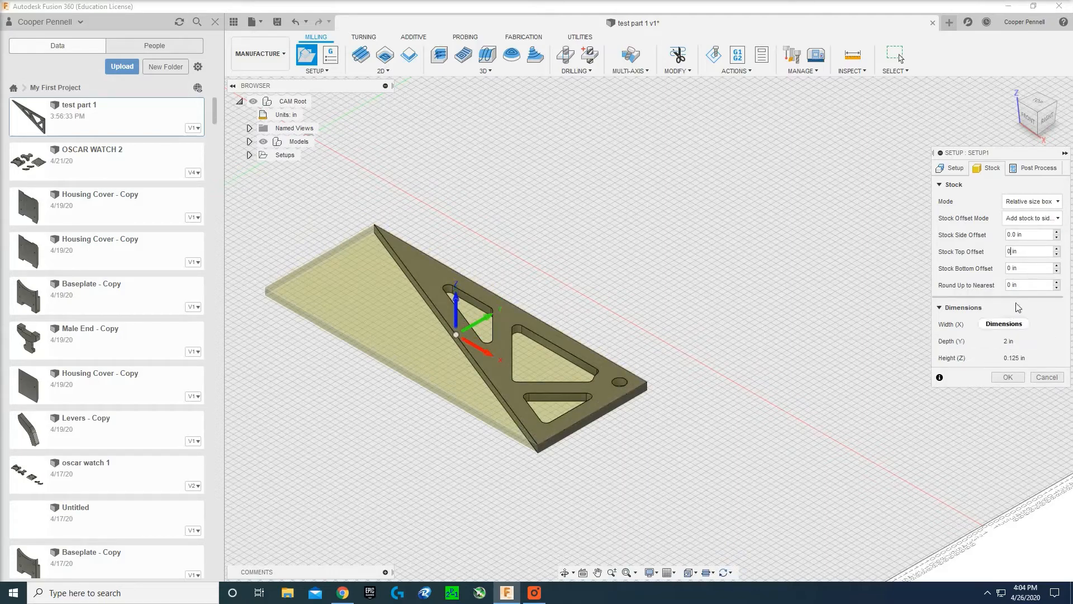
Step: Set the work coordinate orientation to Select Z axis/plane & X axis and use the part's short outer edge as the X axis
click(953, 170)
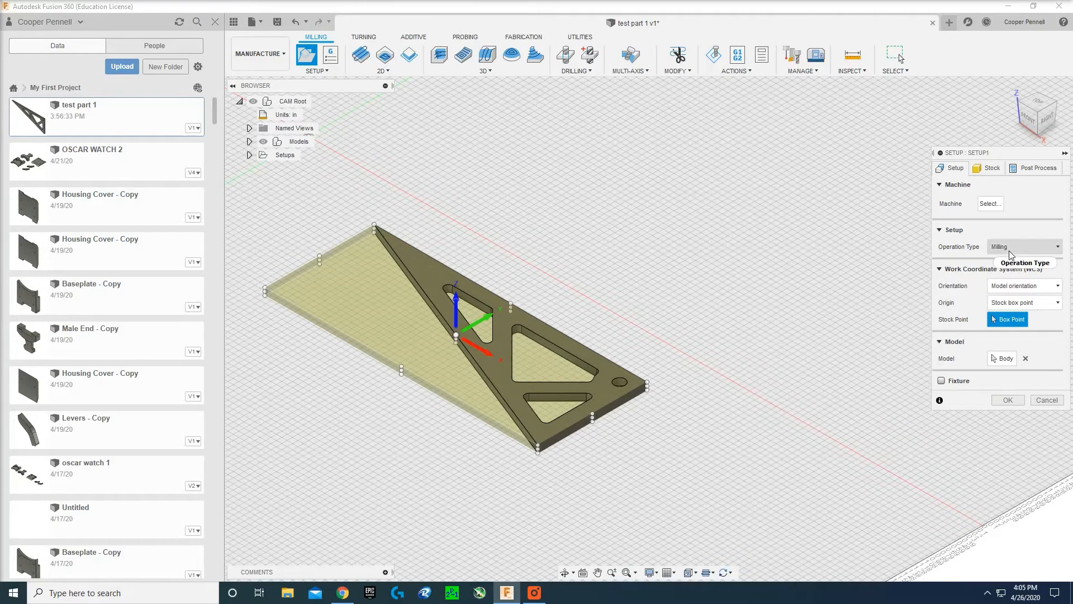
click(1016, 286)
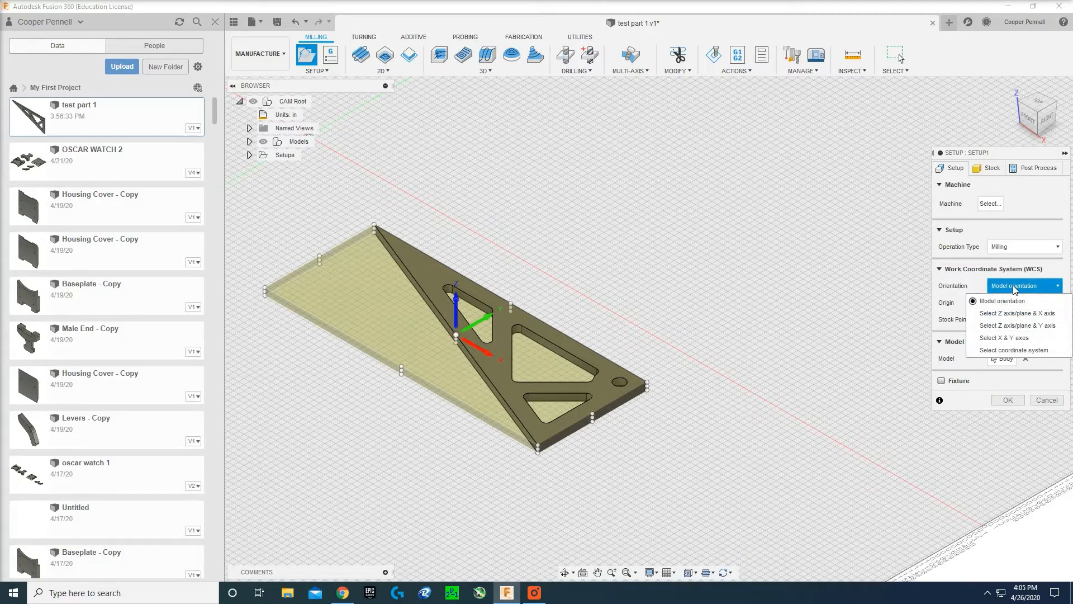
click(1005, 313)
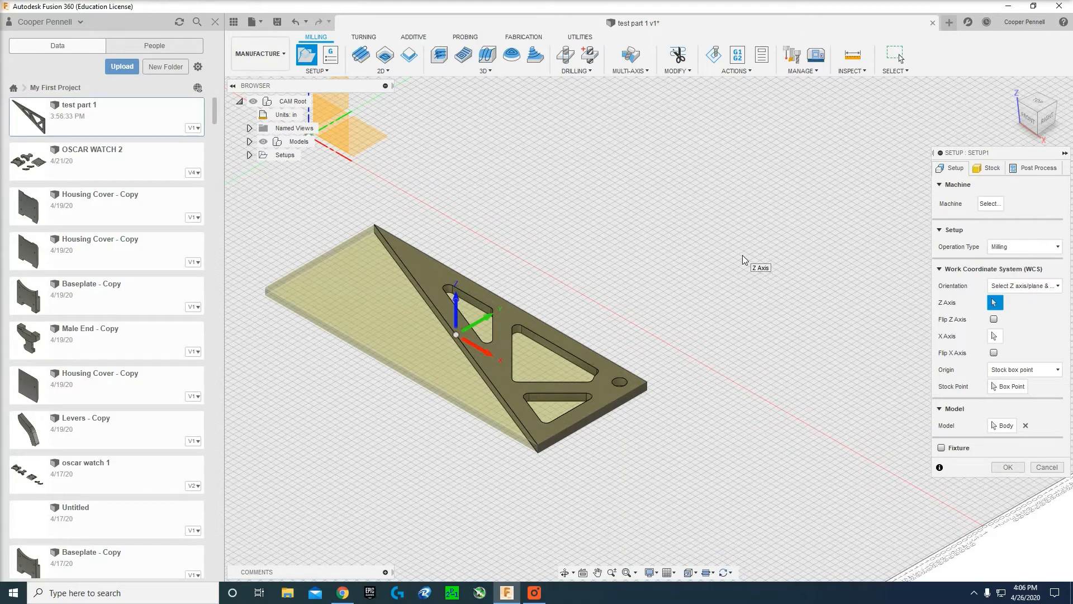
click(994, 336)
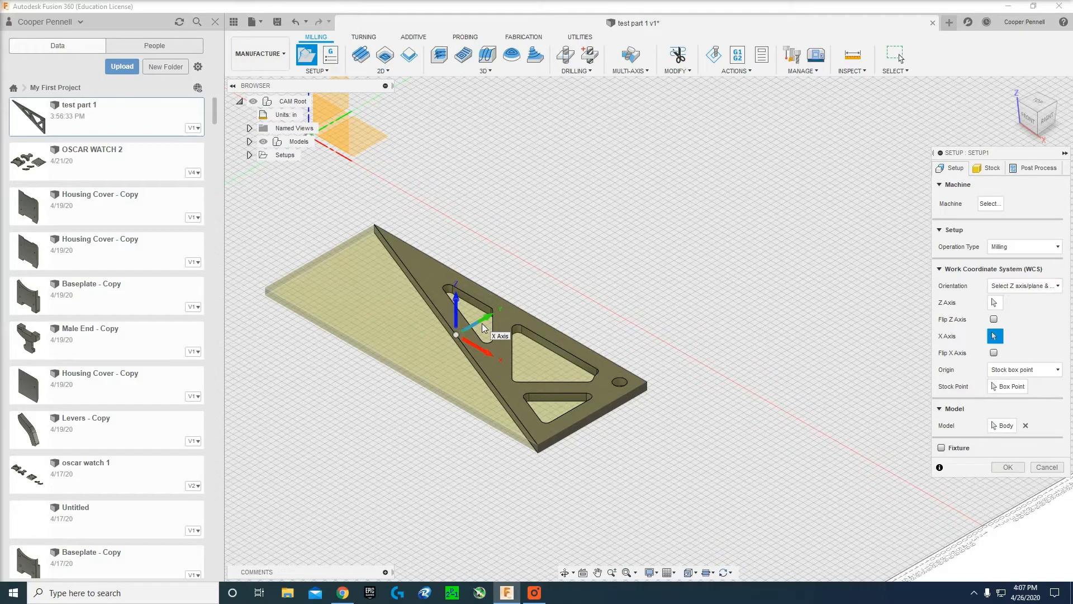
click(591, 415)
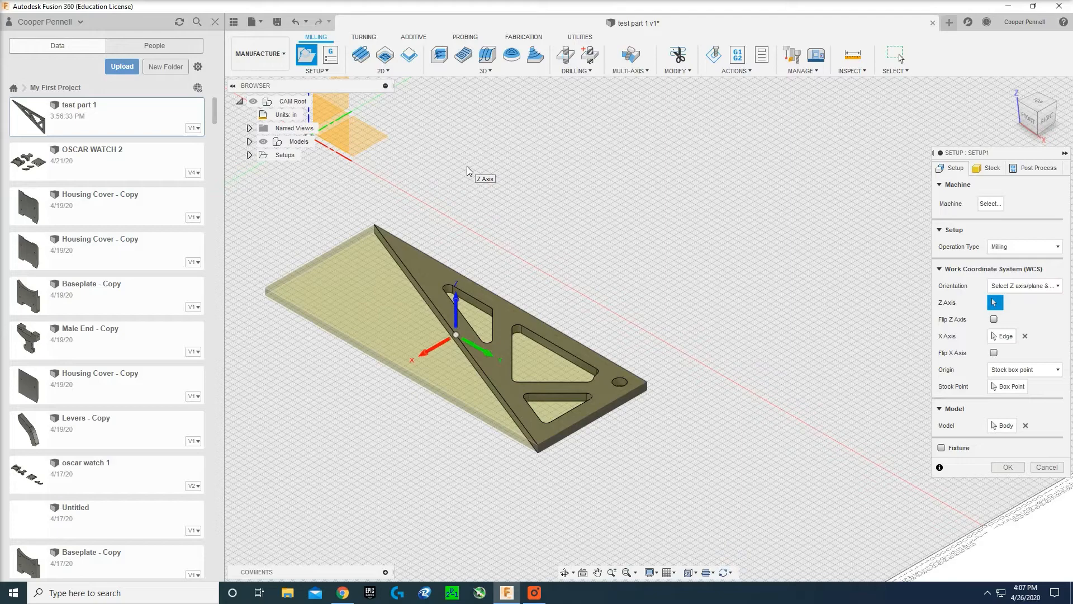
Step: Flip the X axis of the work coordinate system, toggling the option to compare directions and leaving it enabled
click(993, 353)
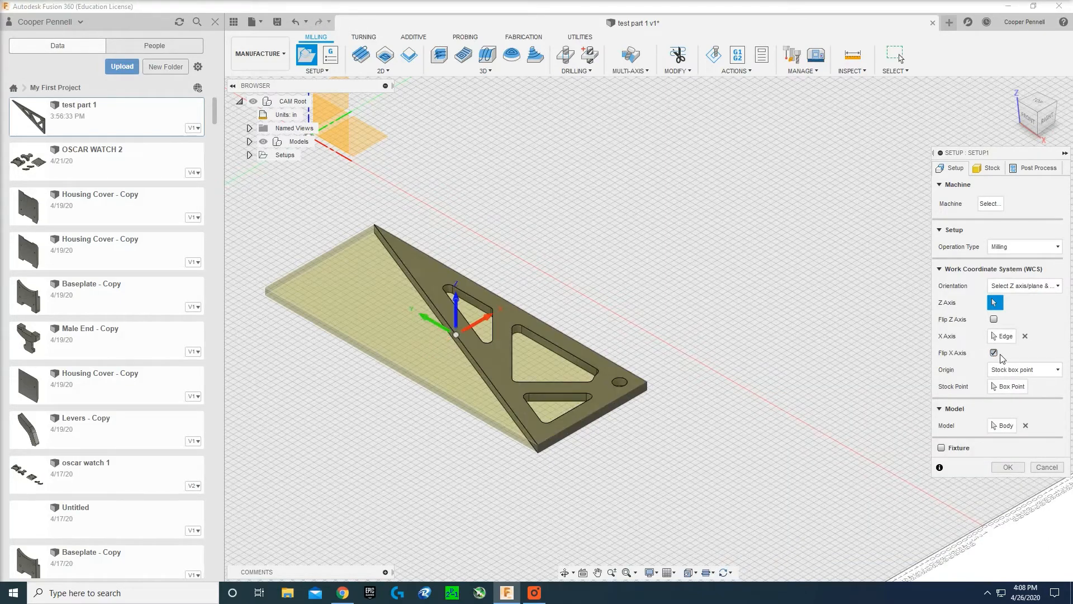
click(994, 355)
click(994, 354)
click(994, 354)
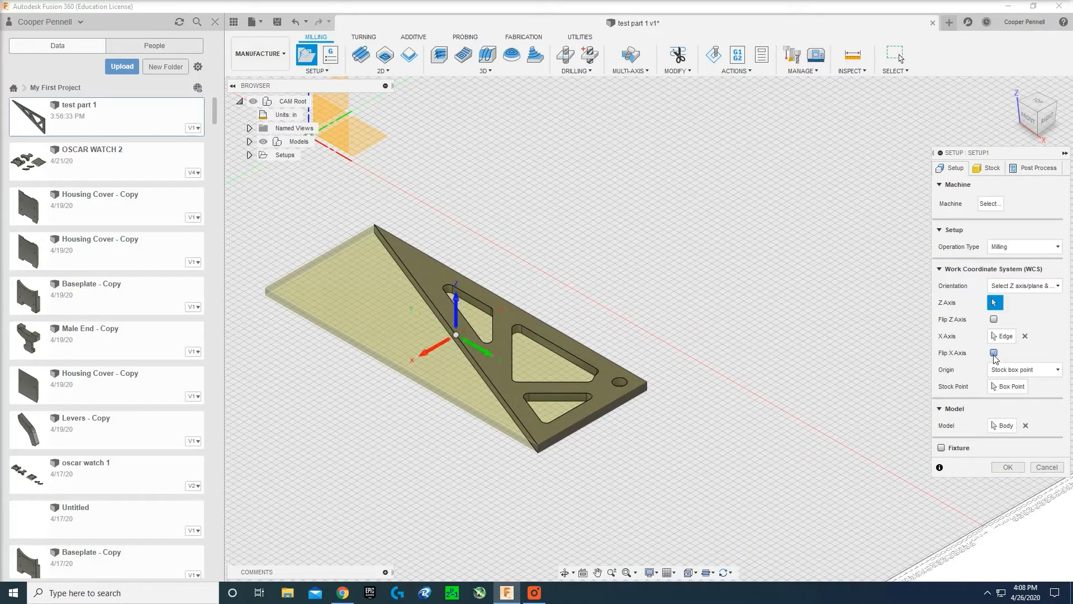
click(993, 353)
click(994, 353)
click(993, 353)
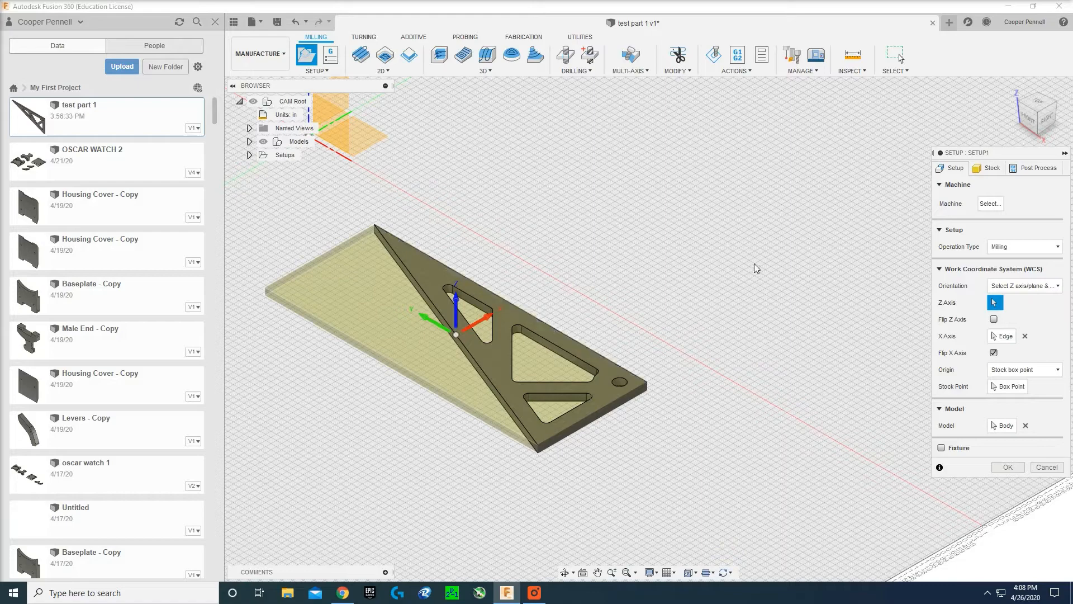
Step: Keep Stock box point as the origin type and place the origin at the stock corner where the short and slanted edges meet
click(996, 371)
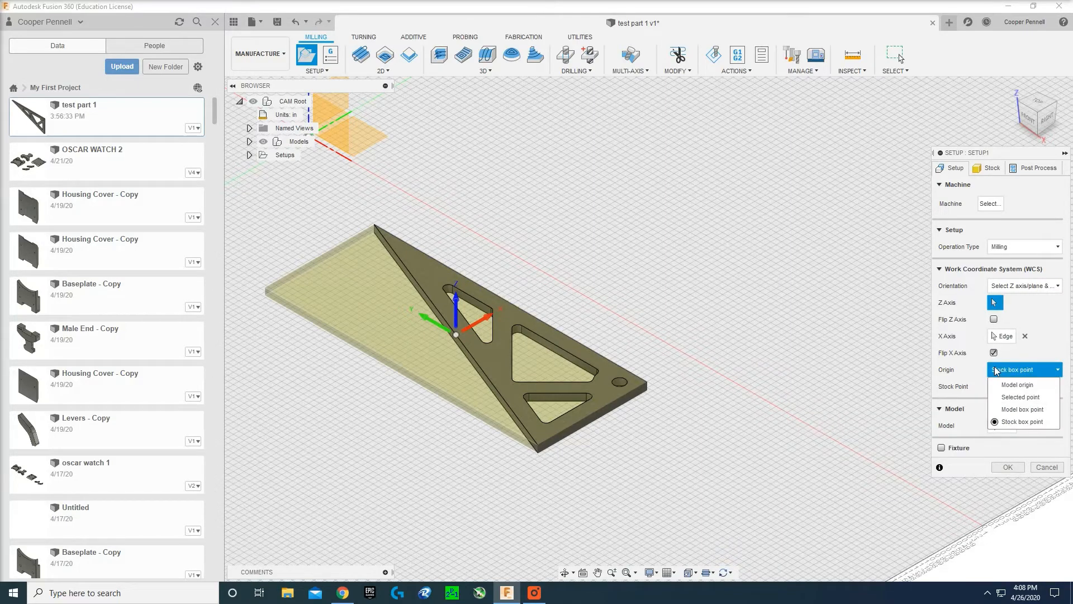
click(1010, 374)
click(1010, 378)
click(1009, 377)
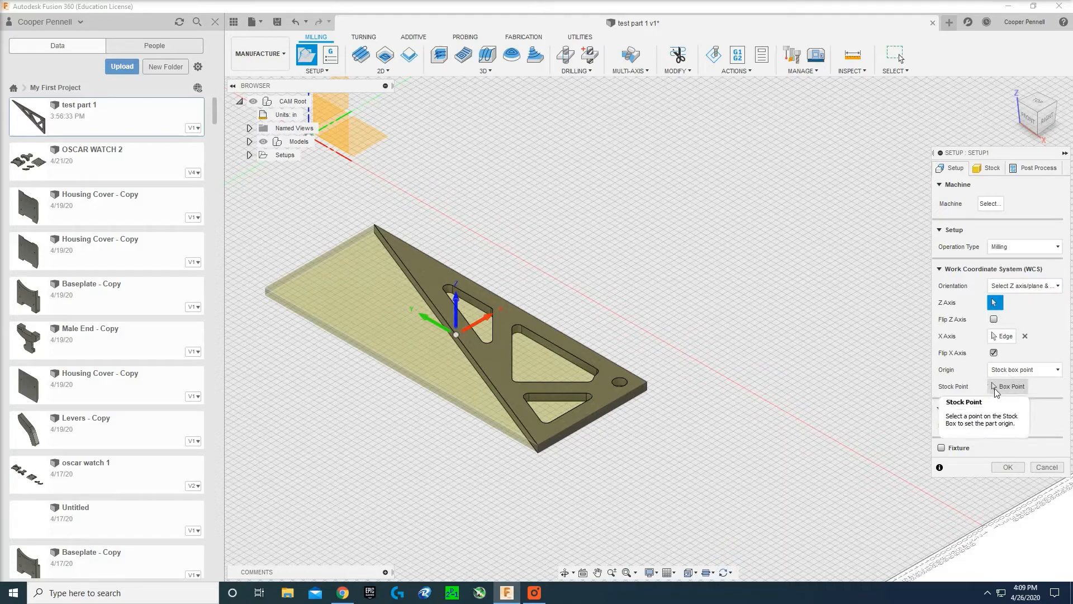
click(996, 391)
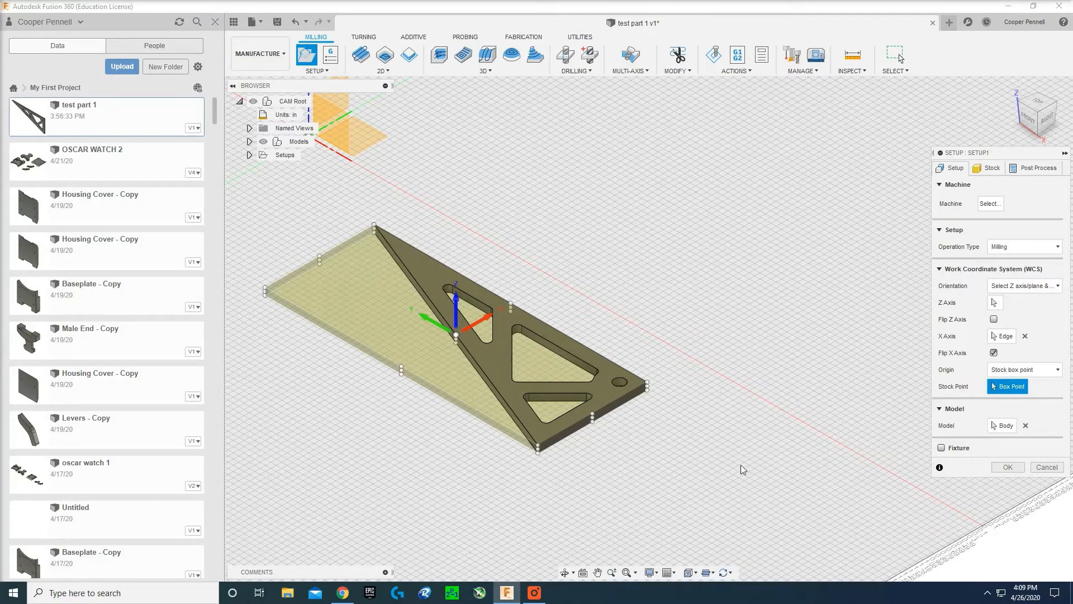
click(538, 448)
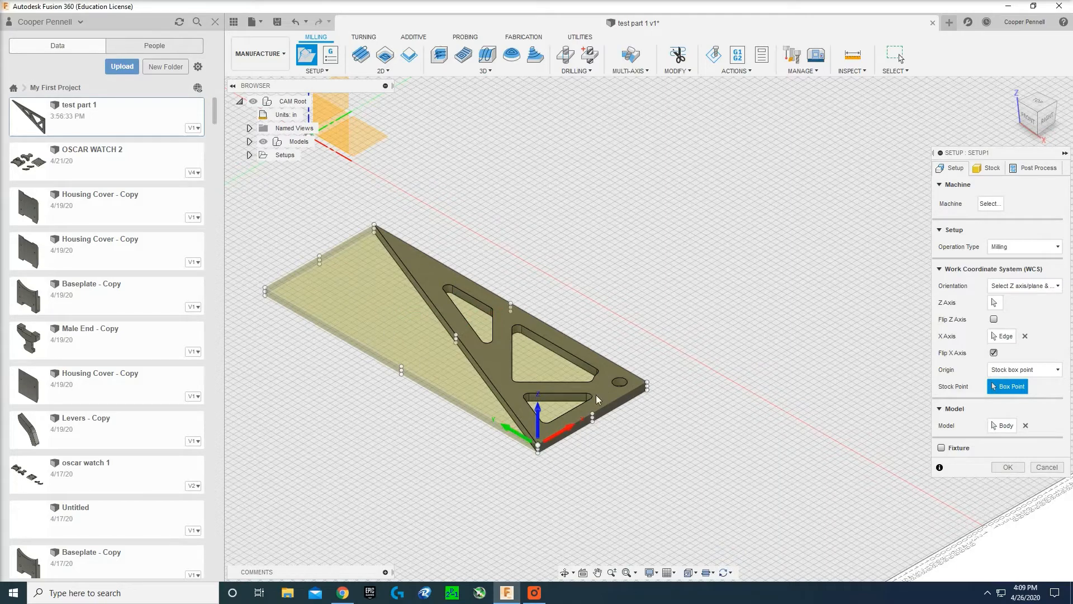
Step: Reselect the triangular body as the setup's model, then accept the setup and clear the selection
click(992, 426)
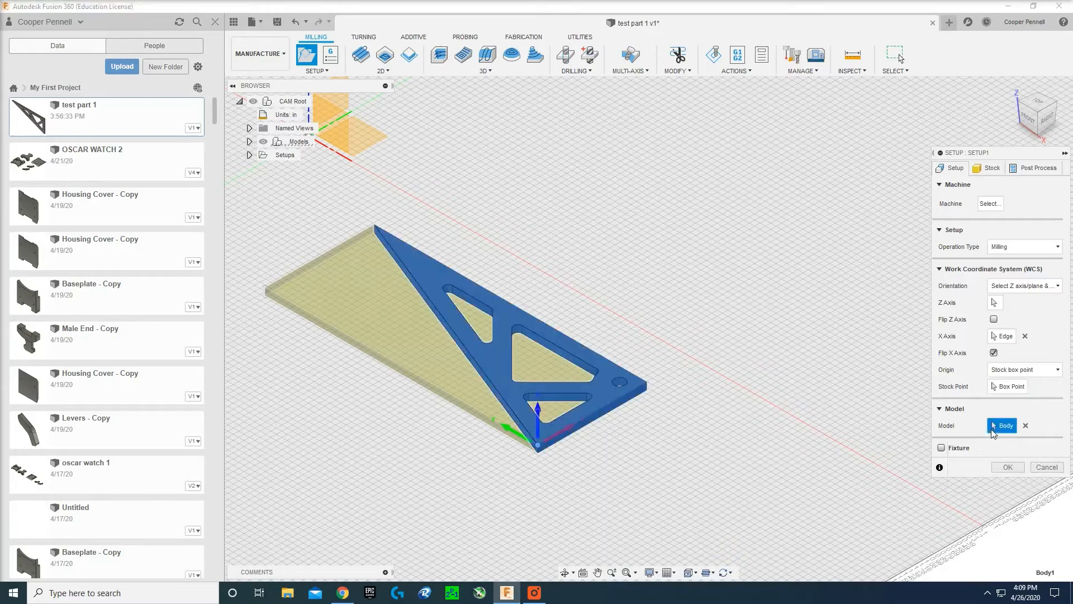
click(604, 399)
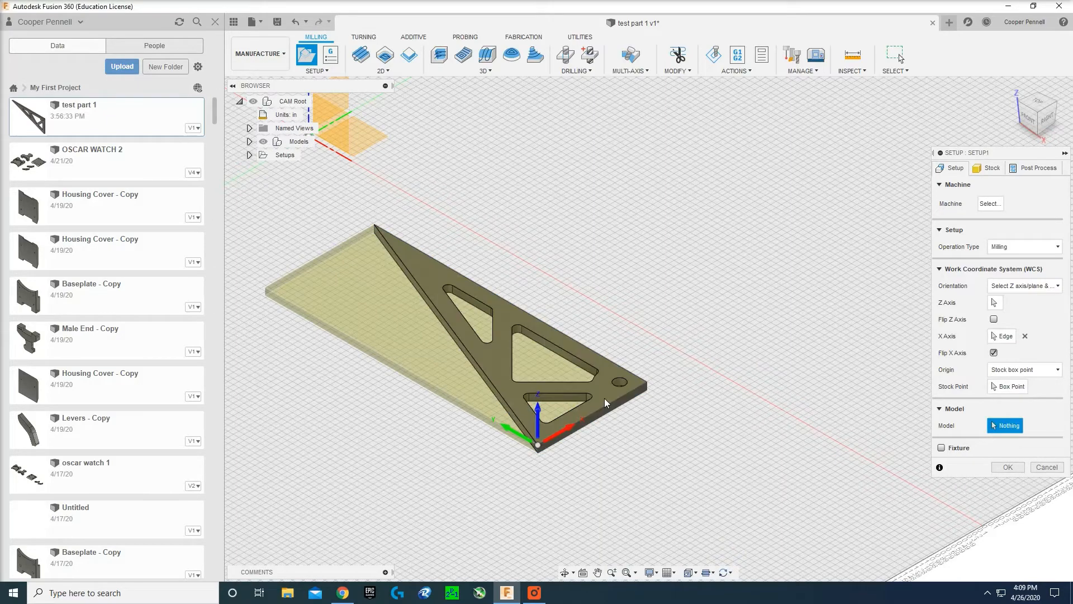
click(605, 395)
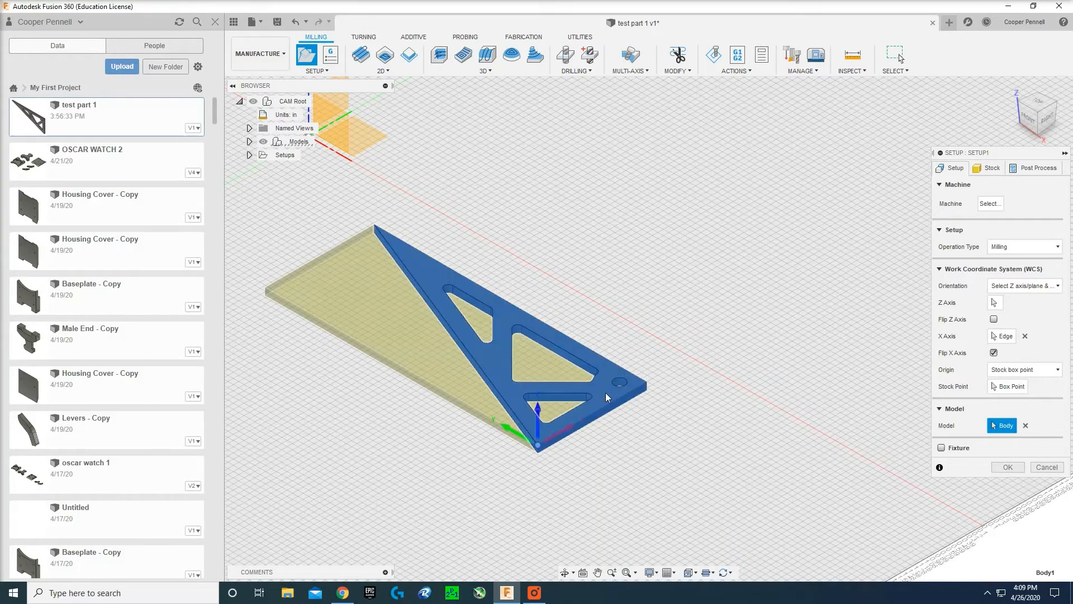
click(1008, 468)
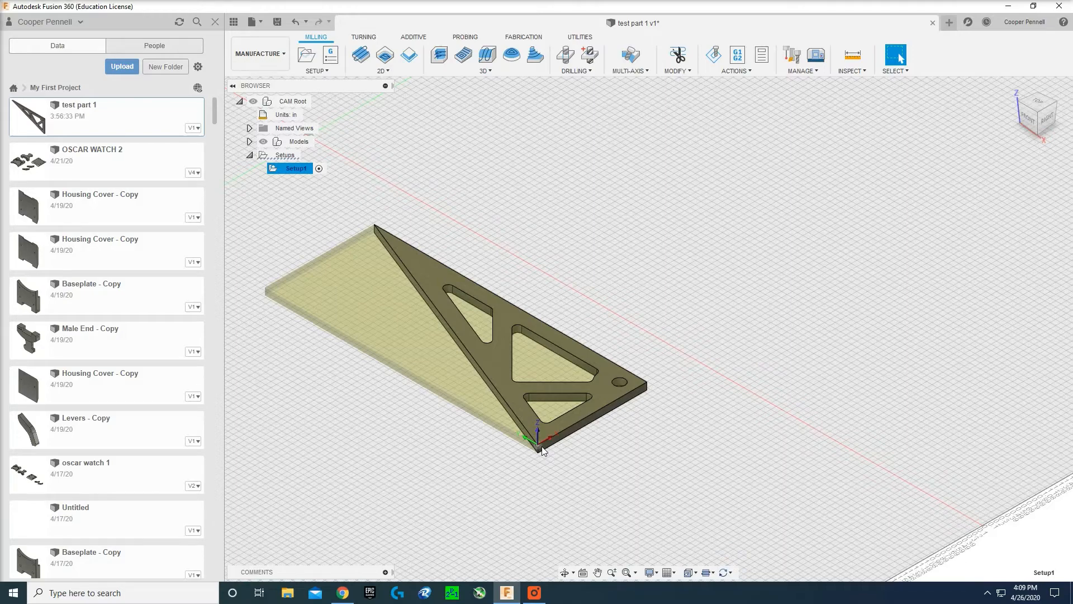
click(638, 255)
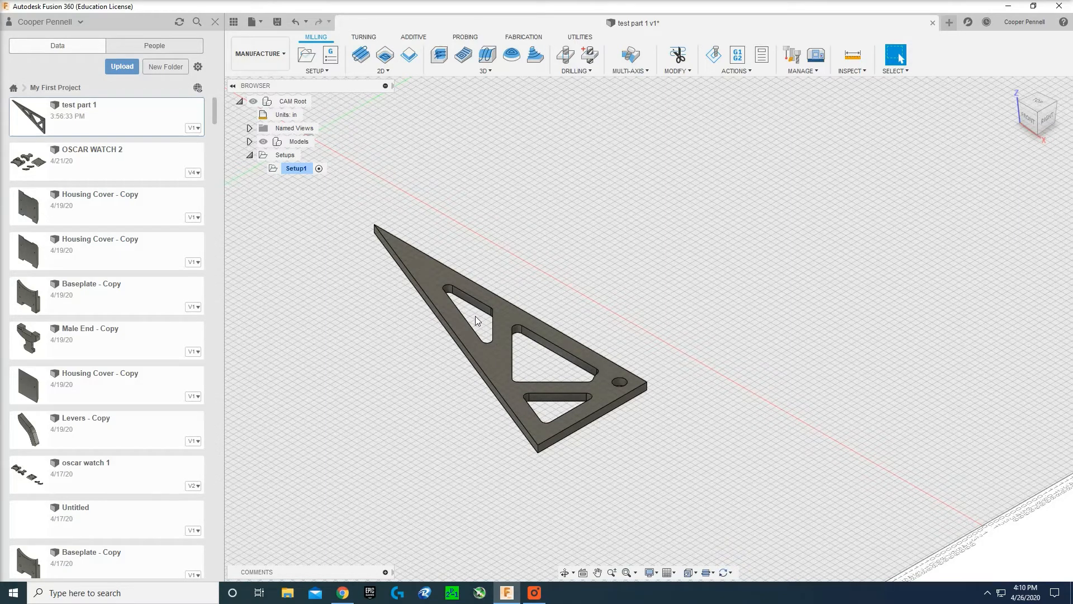
scroll(476, 320, down, 8)
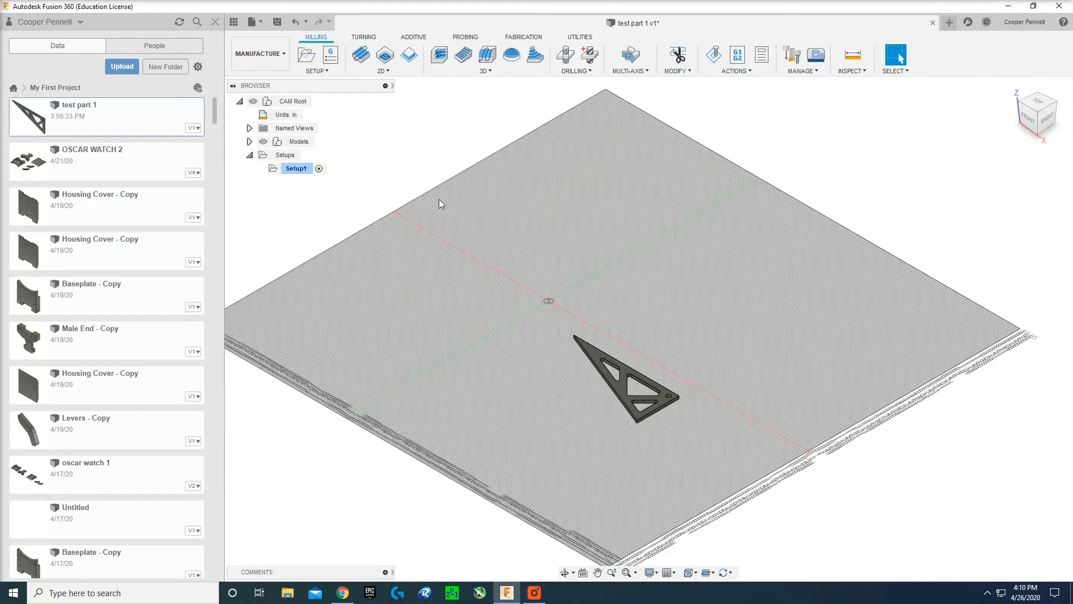
scroll(648, 338, up, 1)
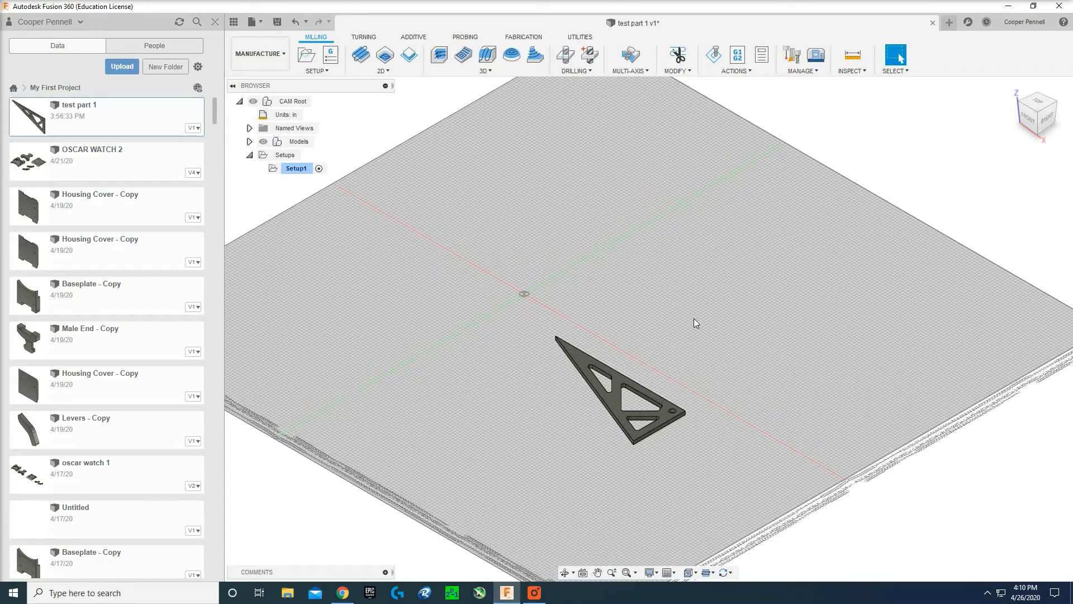
scroll(693, 323, down, 4)
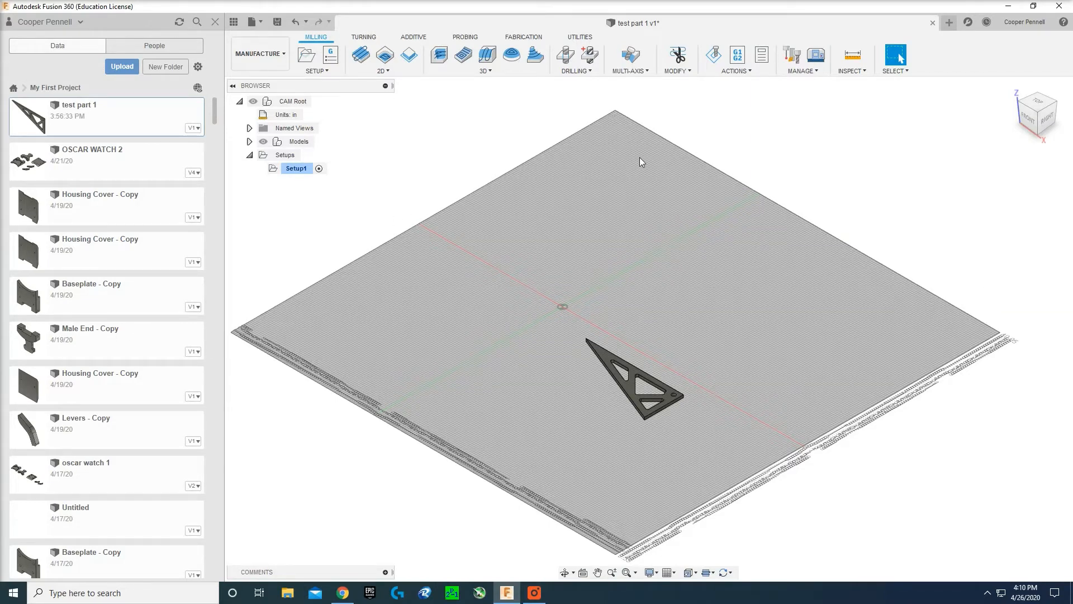
scroll(692, 212, up, 1)
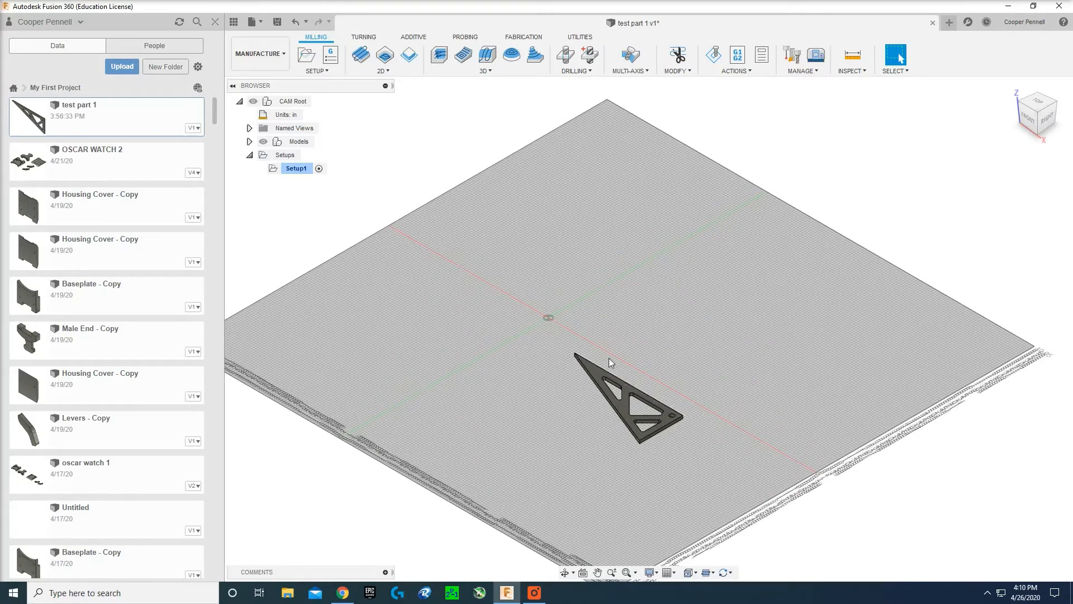
scroll(588, 372, up, 2)
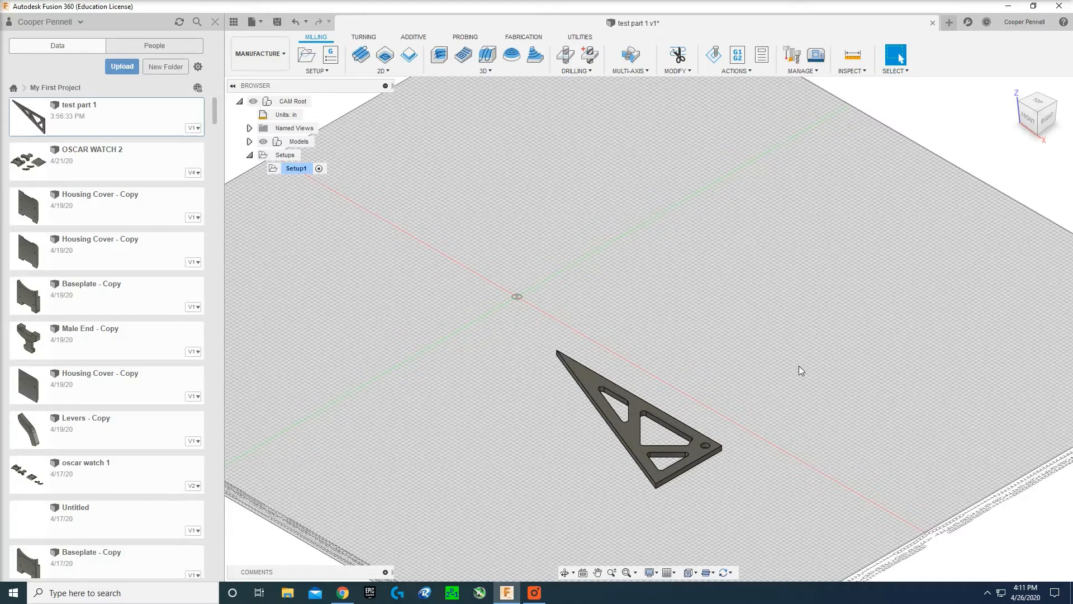
scroll(759, 358, down, 2)
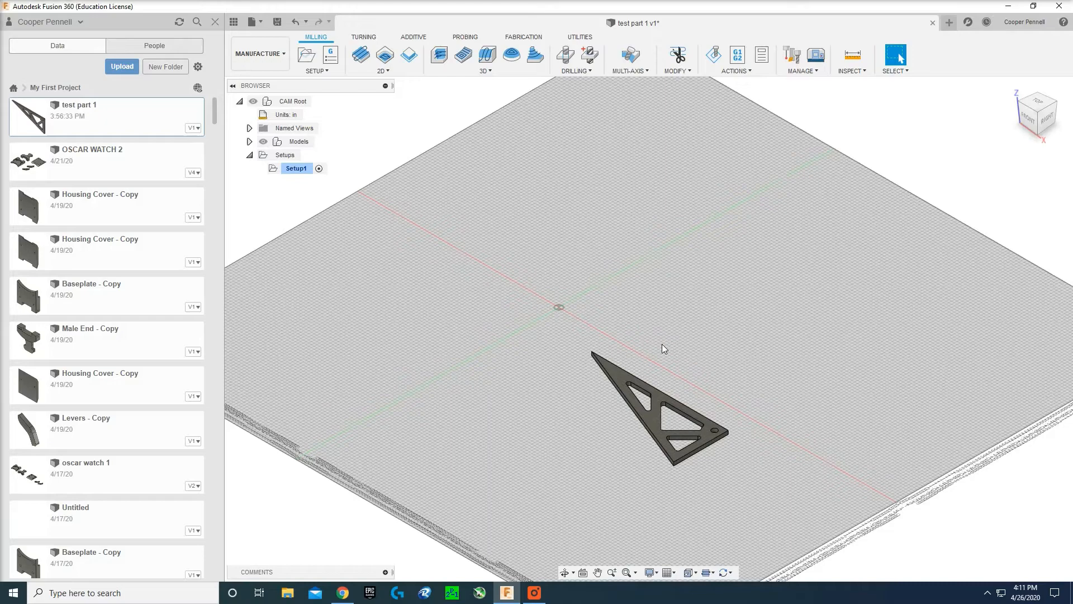
scroll(671, 364, up, 3)
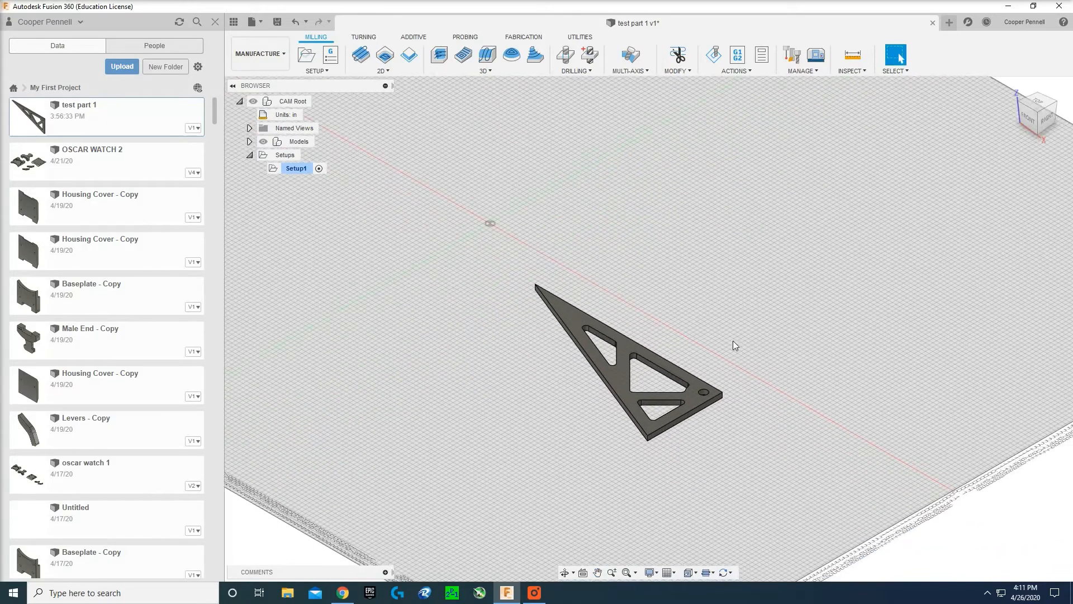
scroll(734, 345, down, 3)
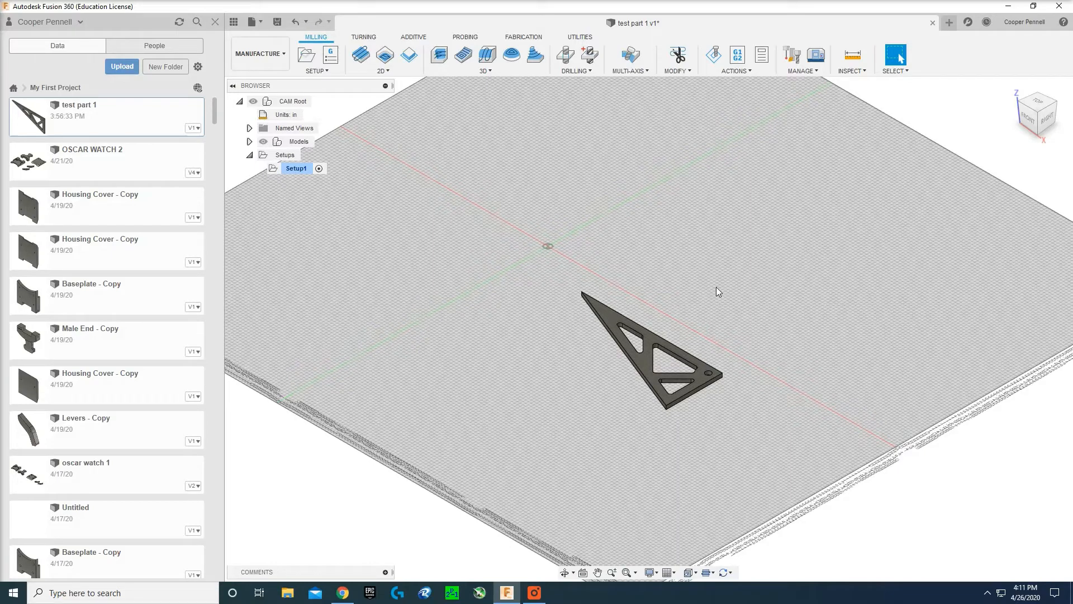
scroll(737, 314, down, 1)
middle_drag(738, 316, 718, 352)
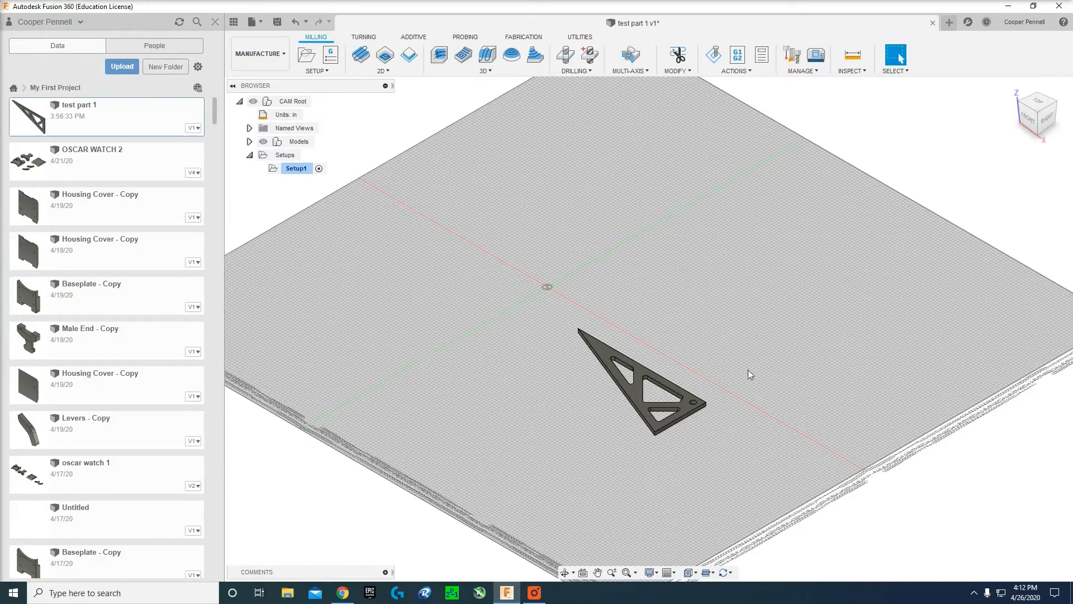
scroll(364, 324, down, 2)
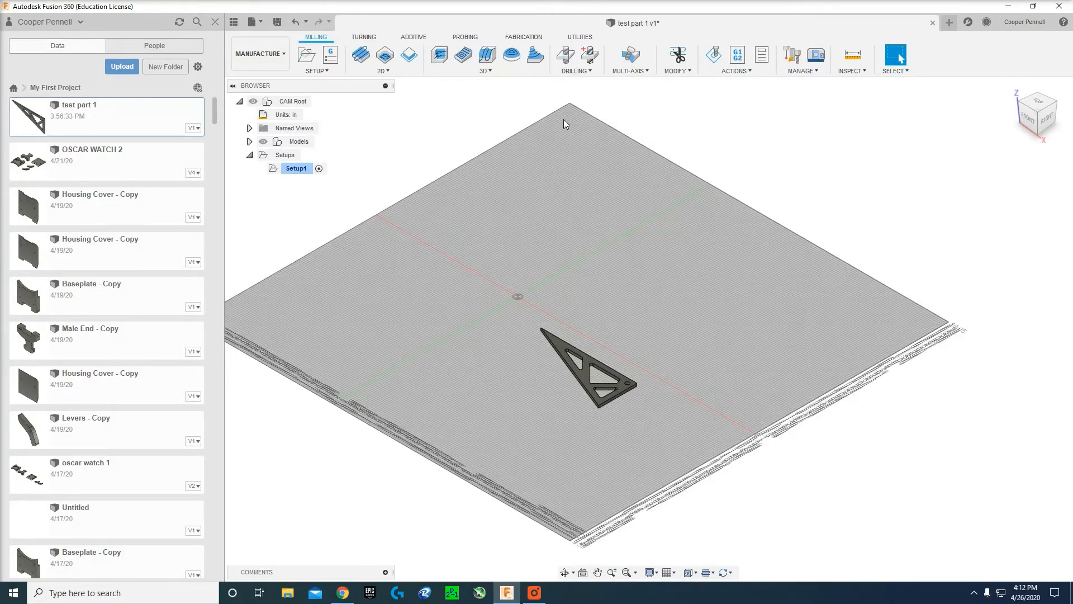
scroll(673, 322, up, 1)
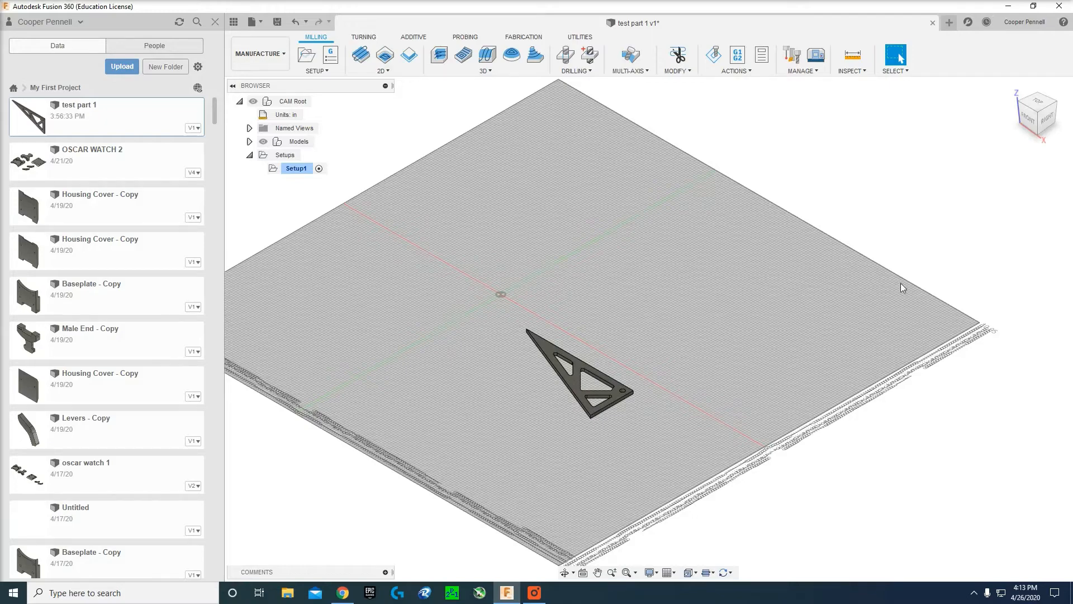
scroll(908, 296, down, 1)
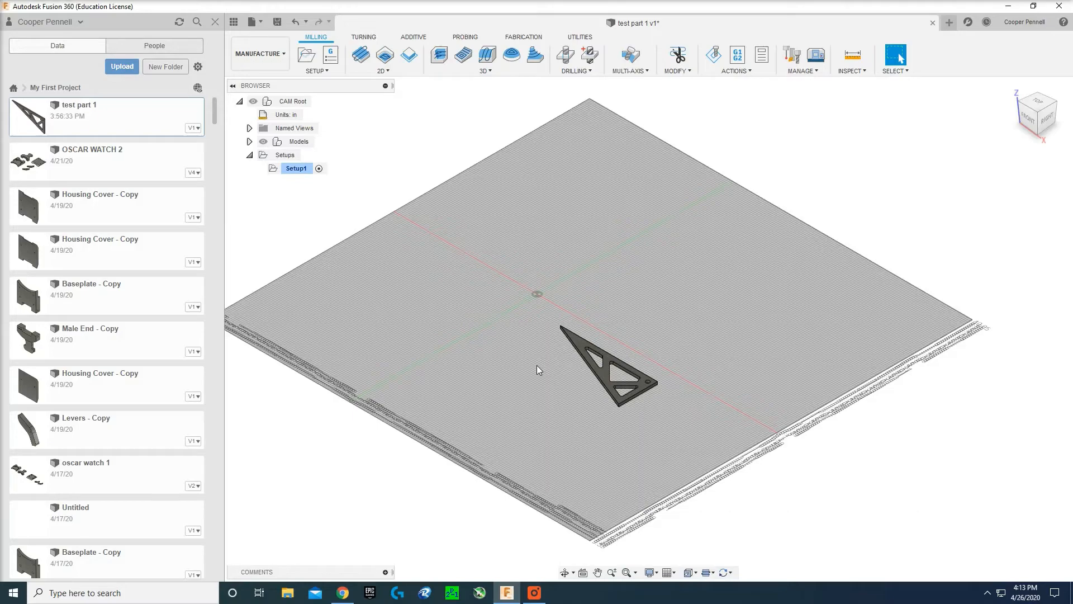
scroll(640, 359, up, 5)
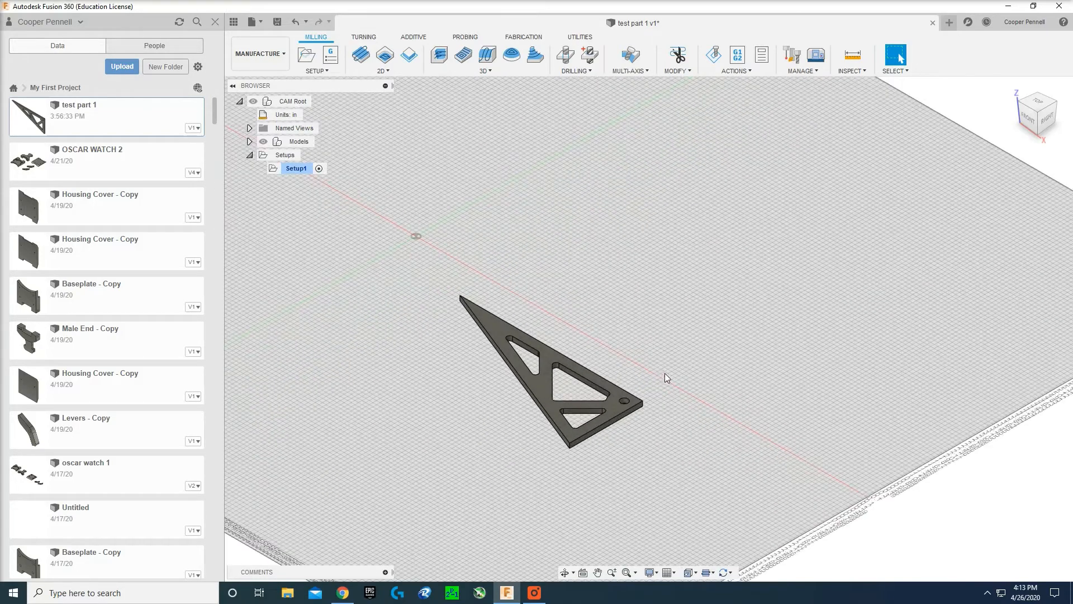
middle_drag(667, 379, 676, 330)
scroll(562, 310, up, 2)
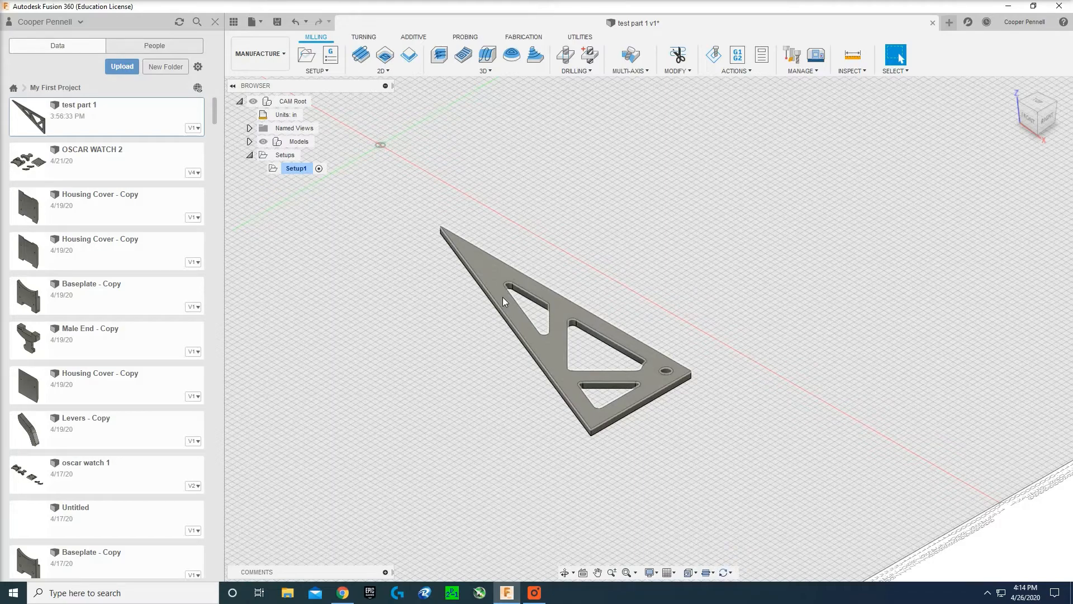
scroll(690, 291, up, 2)
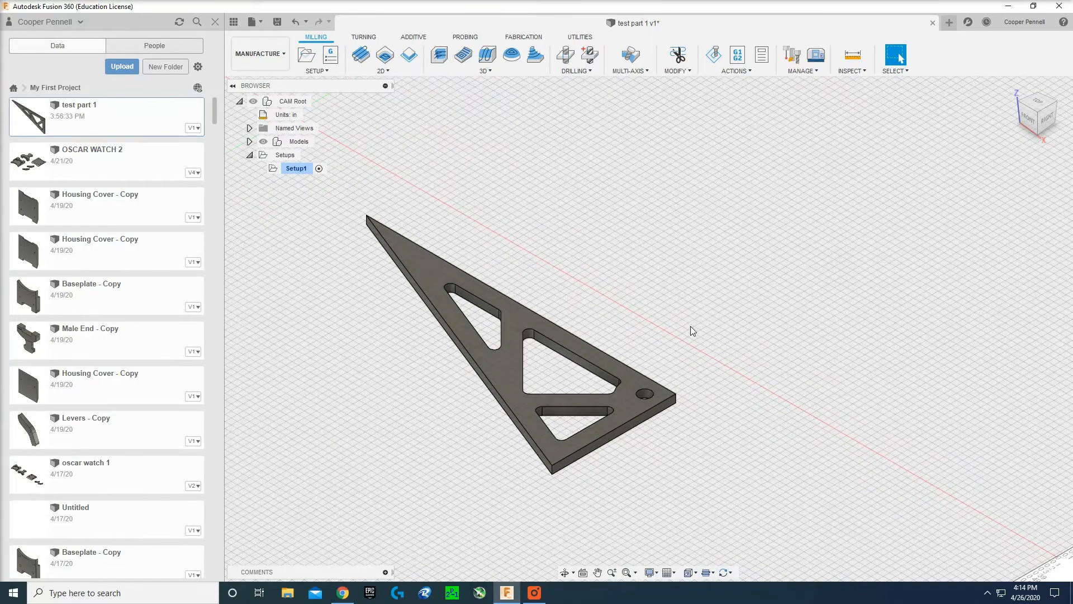
scroll(687, 327, down, 1)
scroll(675, 333, up, 1)
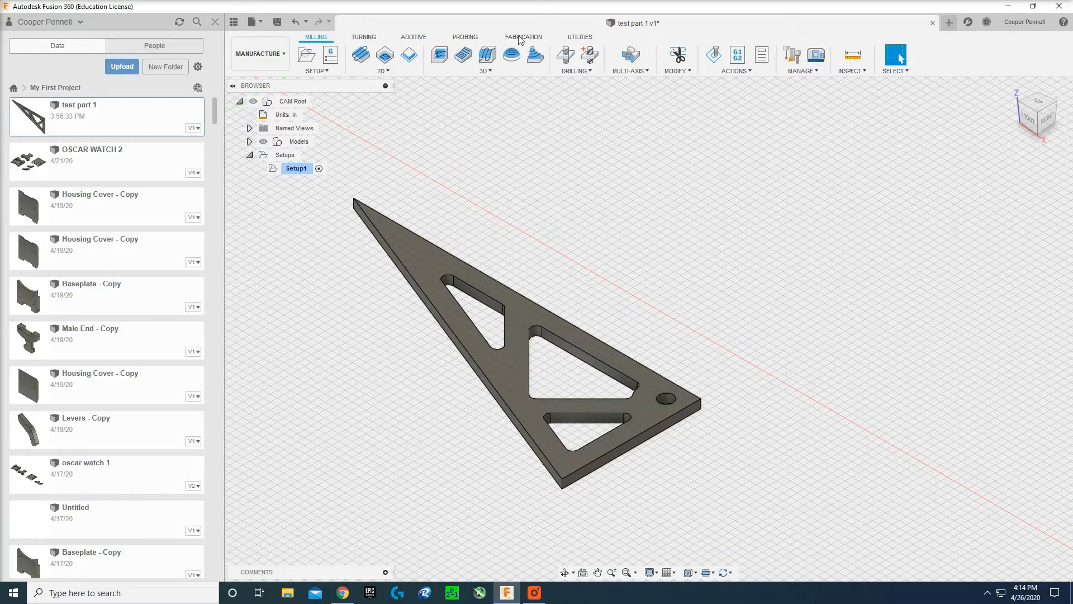
Step: Start a Drill operation in Setup1 and look through its geometry and heights settings before returning to the tool settings
click(565, 54)
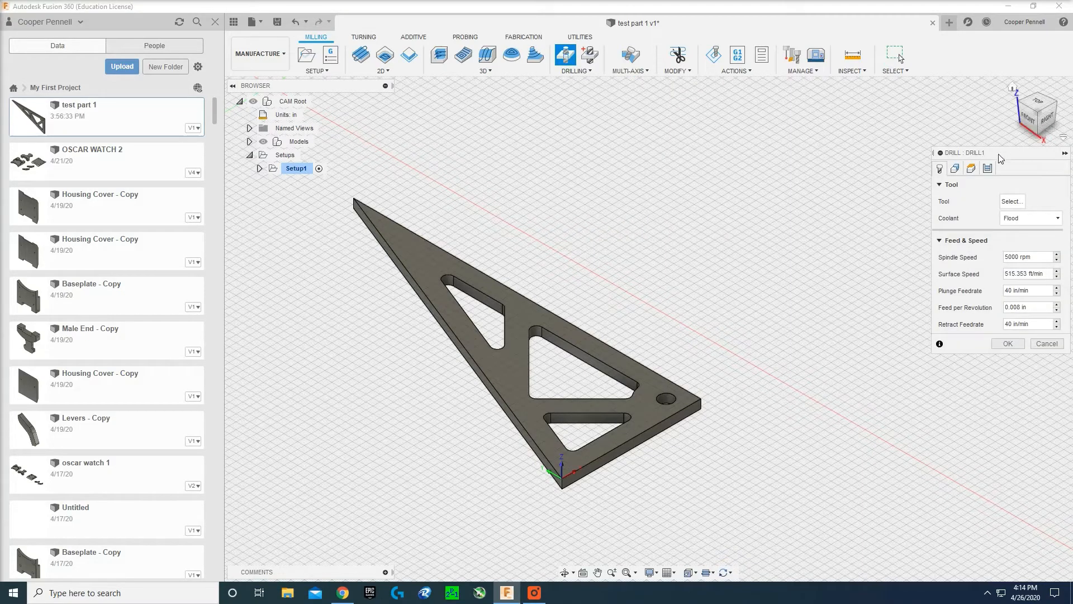
mouse_move(999, 157)
mouse_down()
mouse_move(964, 187)
mouse_move(990, 174)
mouse_up()
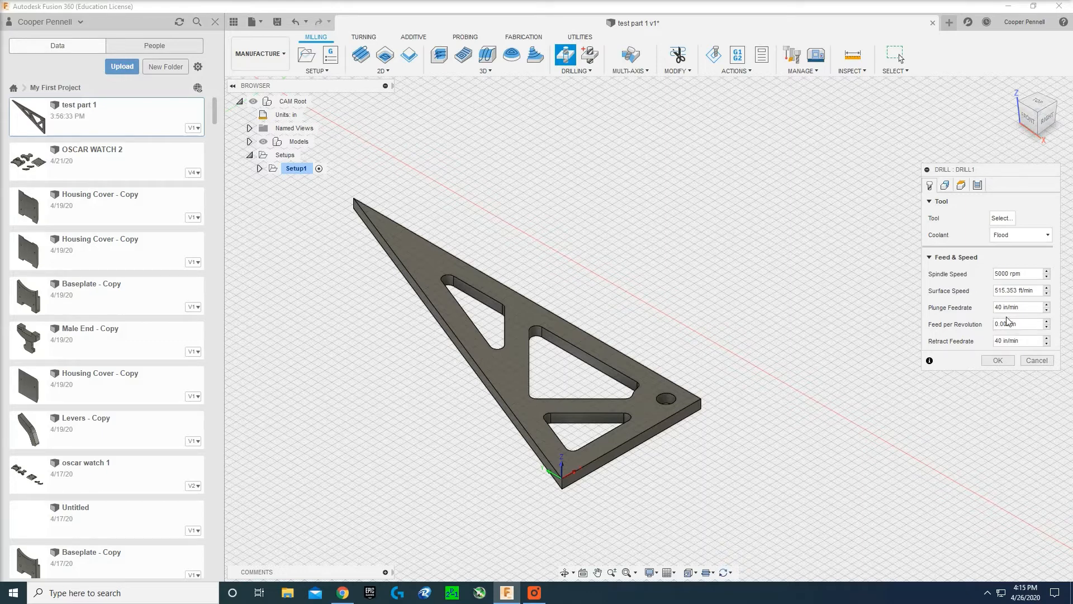
click(943, 186)
click(957, 187)
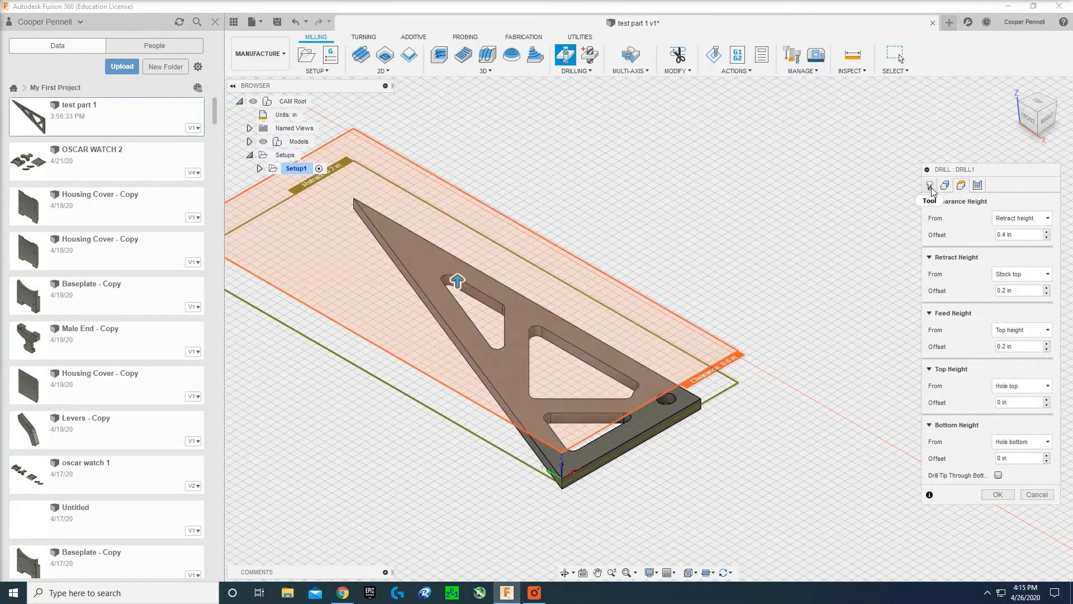
click(930, 188)
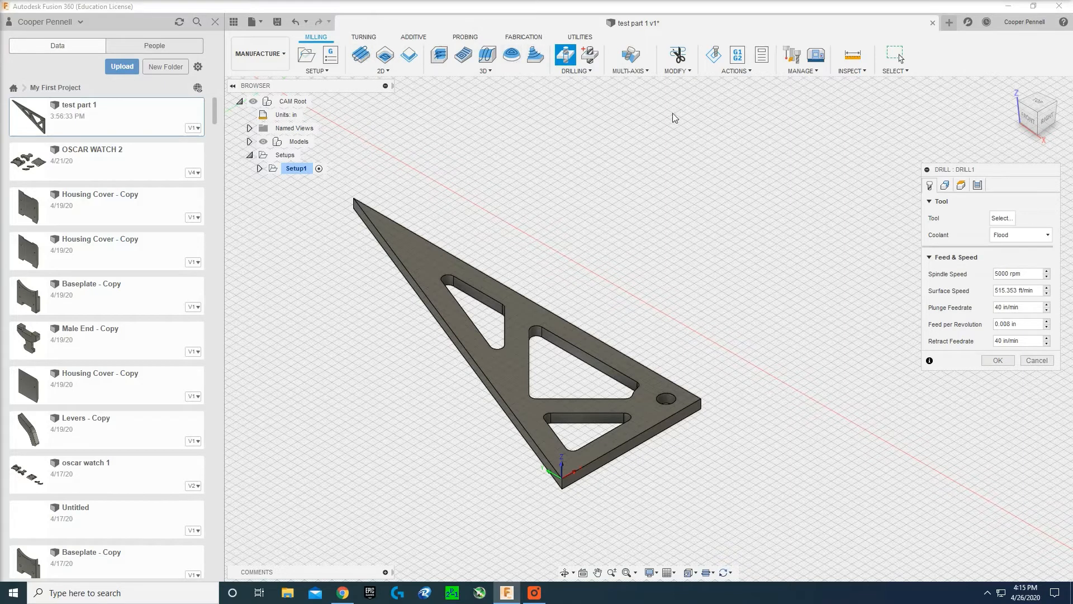
Step: Create a new mill tool in the test part 1 v1 document library and set its type to Flat end mill
click(1000, 218)
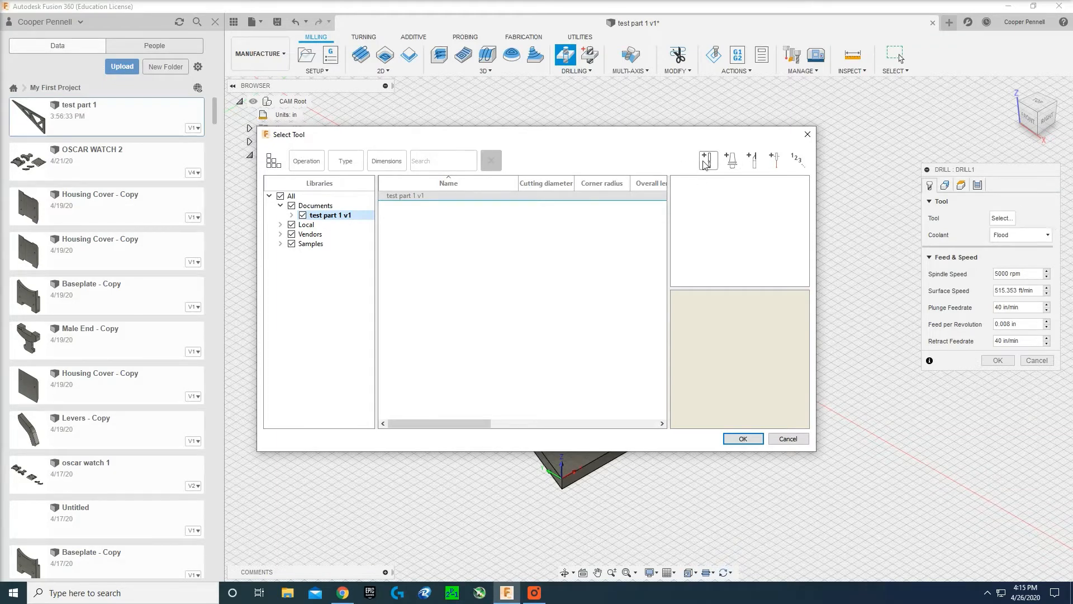
click(706, 161)
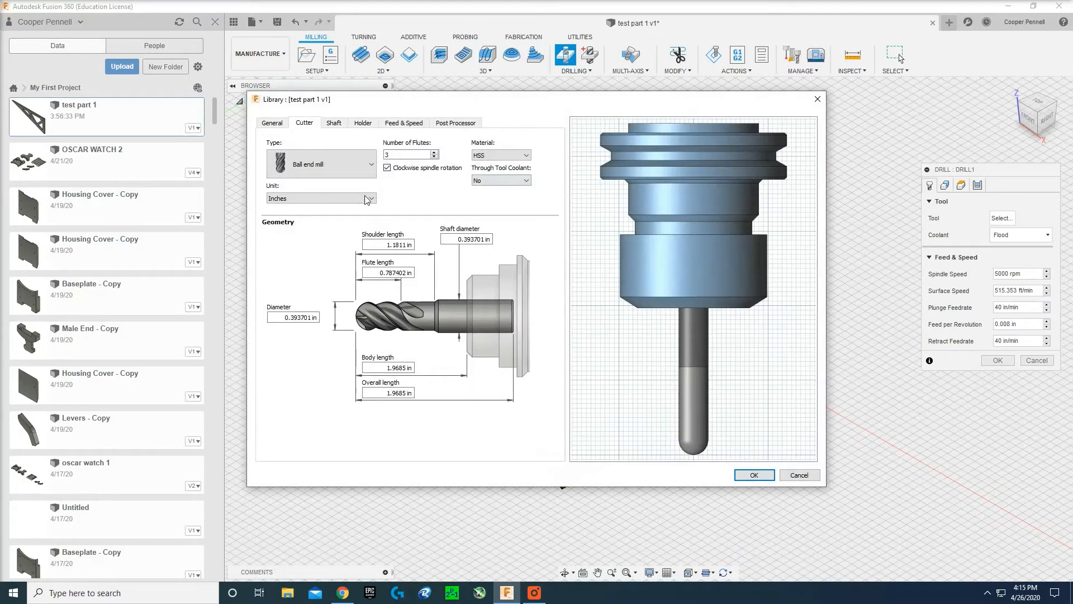
click(360, 168)
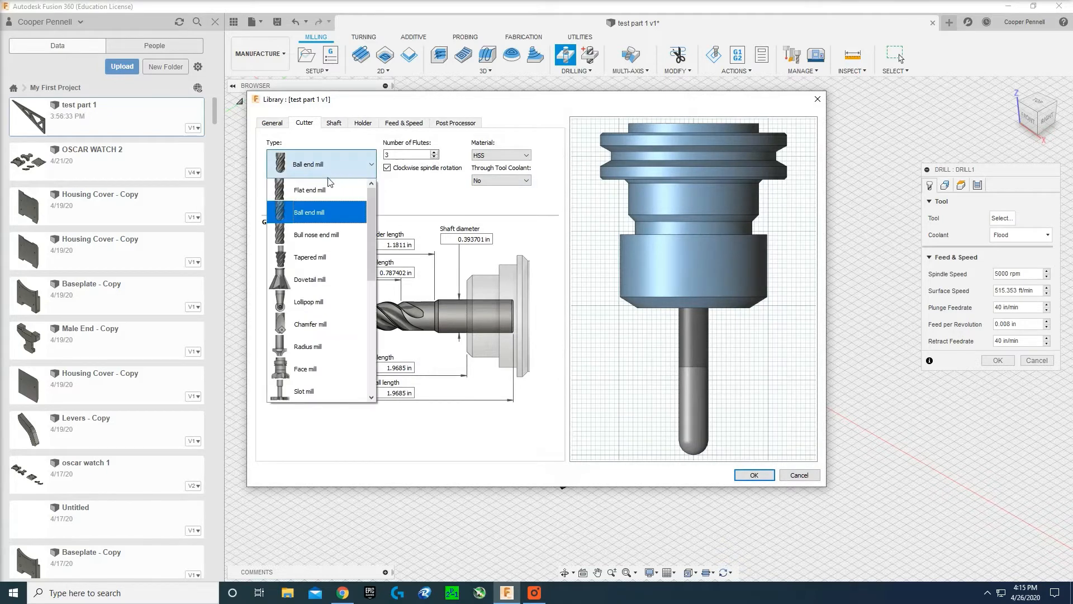
click(327, 189)
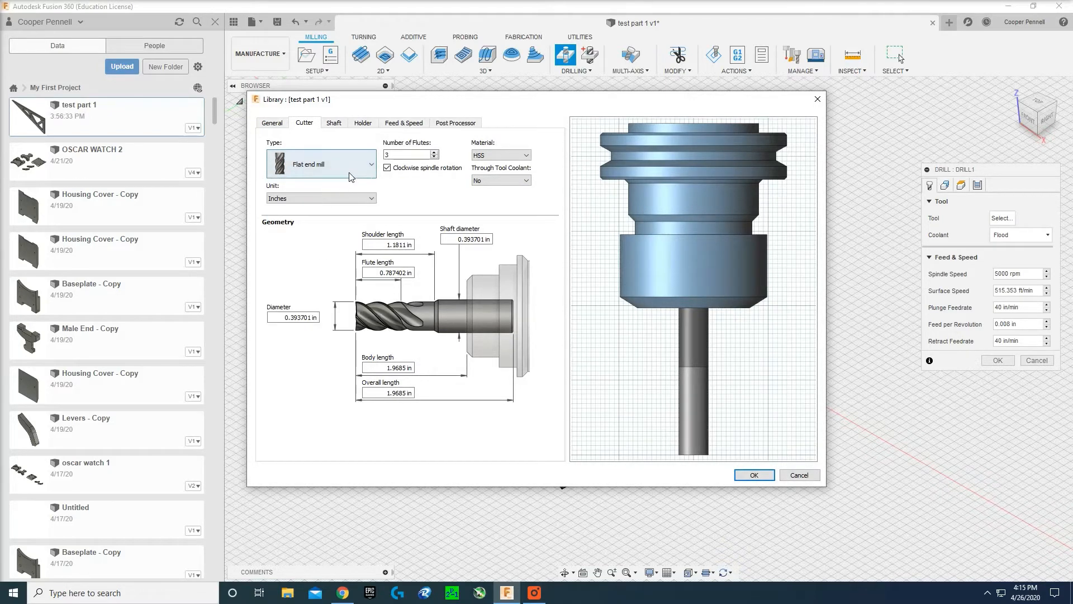
click(321, 166)
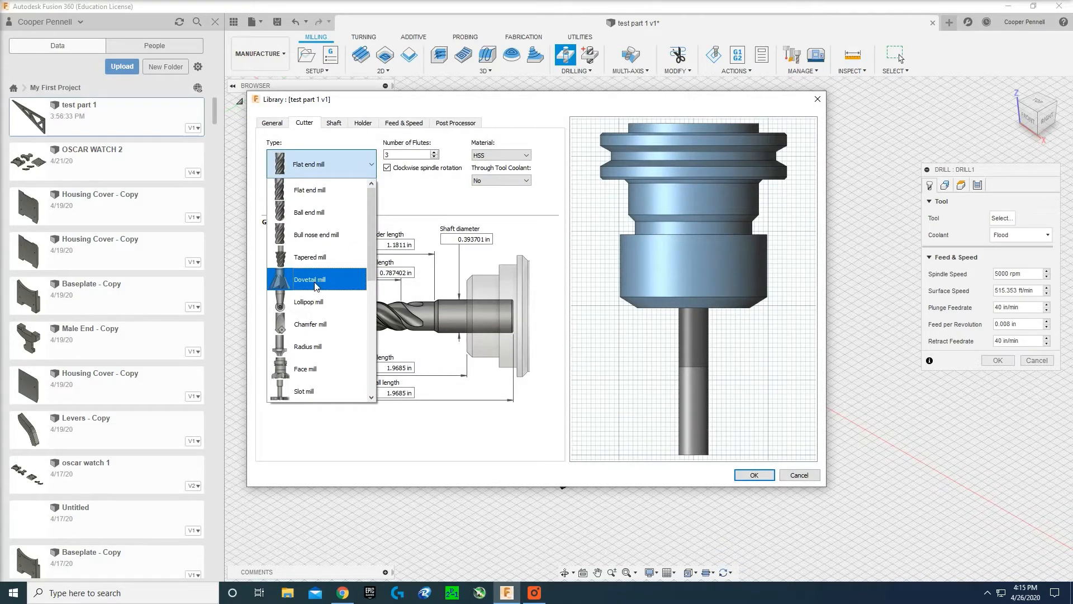
click(359, 168)
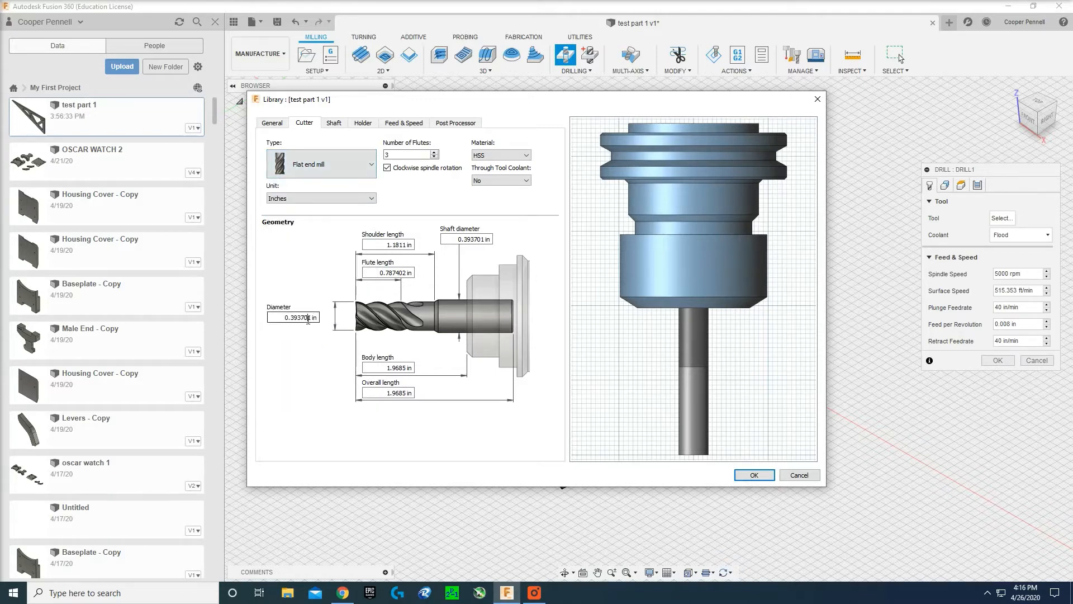
Step: Set the flat end mill's diameter to 0.25 in, then save the tool and assign it to the drill operation
click(308, 318)
key(BackSpace)
key(BackSpace)
key(BackSpace)
key(BackSpace)
key(BackSpace)
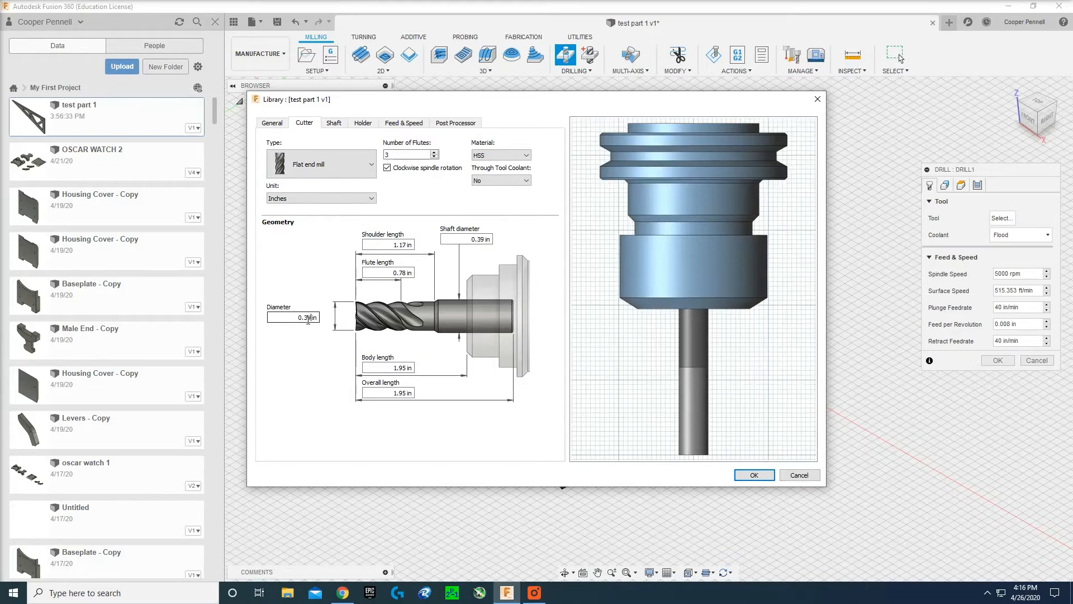
key(BackSpace)
key(BackSpace)
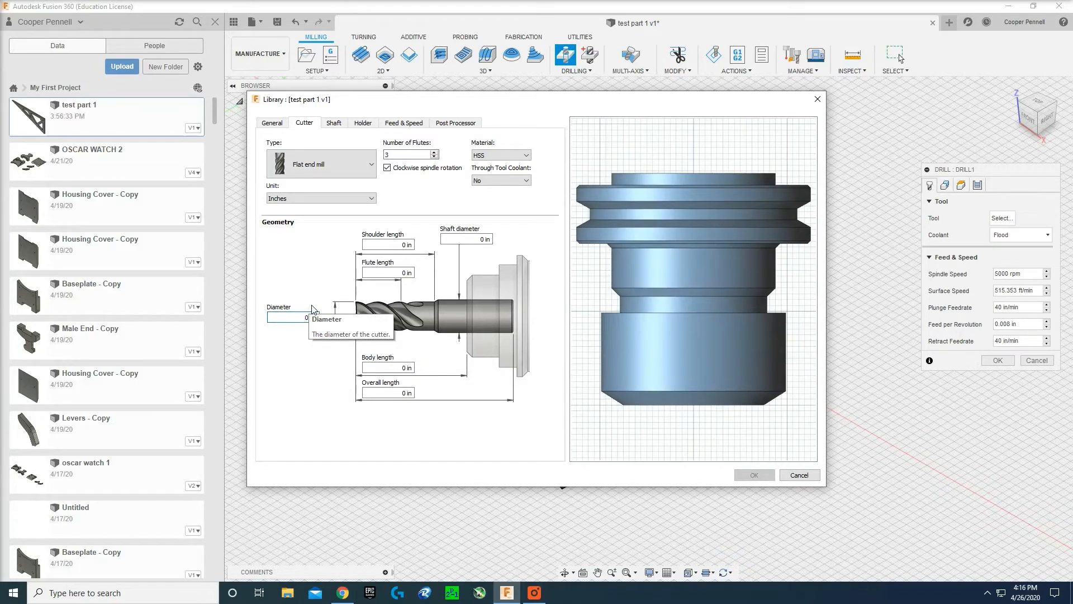
text(.25)
key(BackSpace)
text(25)
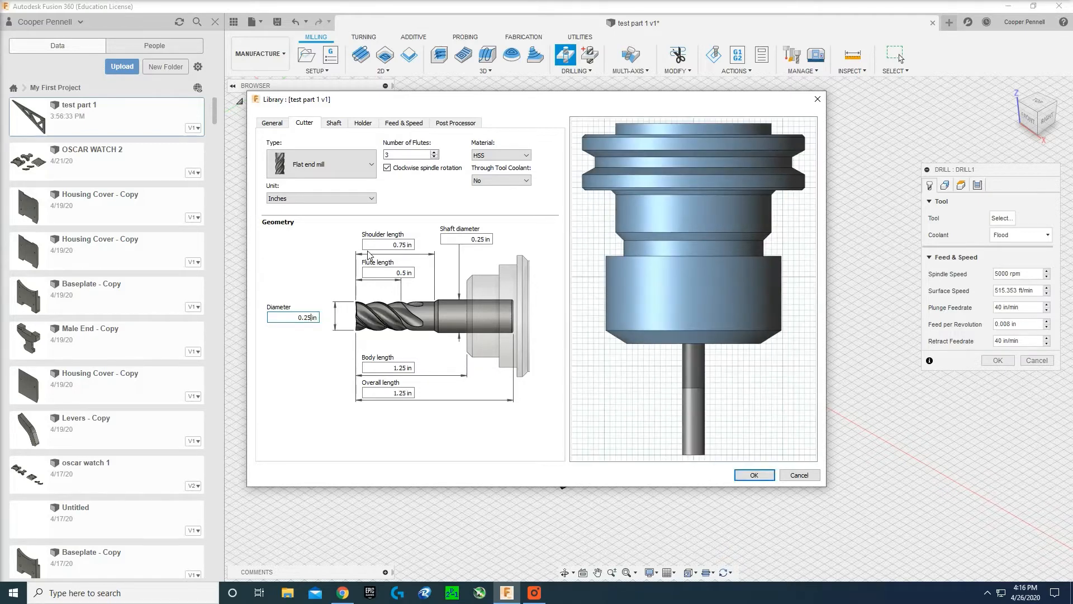
click(750, 476)
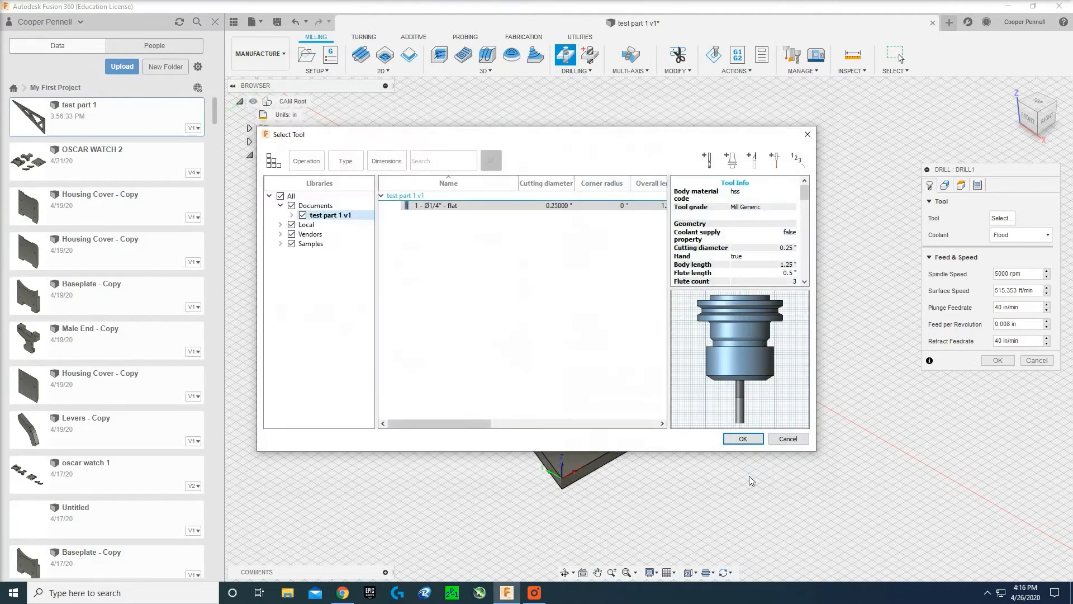
click(743, 438)
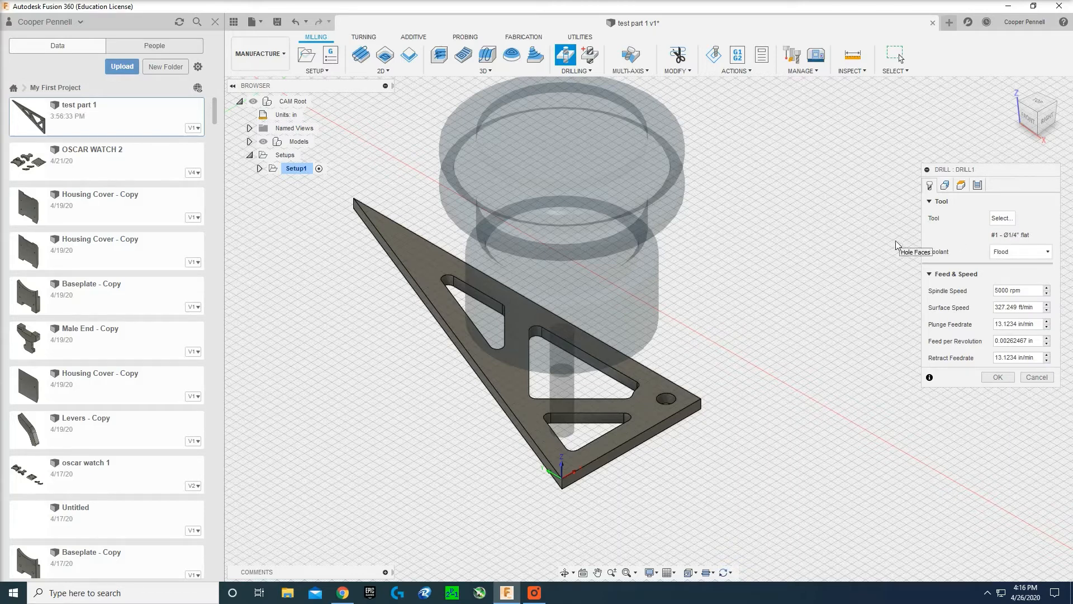
Step: Clear the spindle speed value of the drill operation
click(1008, 290)
key(BackSpace)
key(BackSpace)
key(BackSpace)
key(BackSpace)
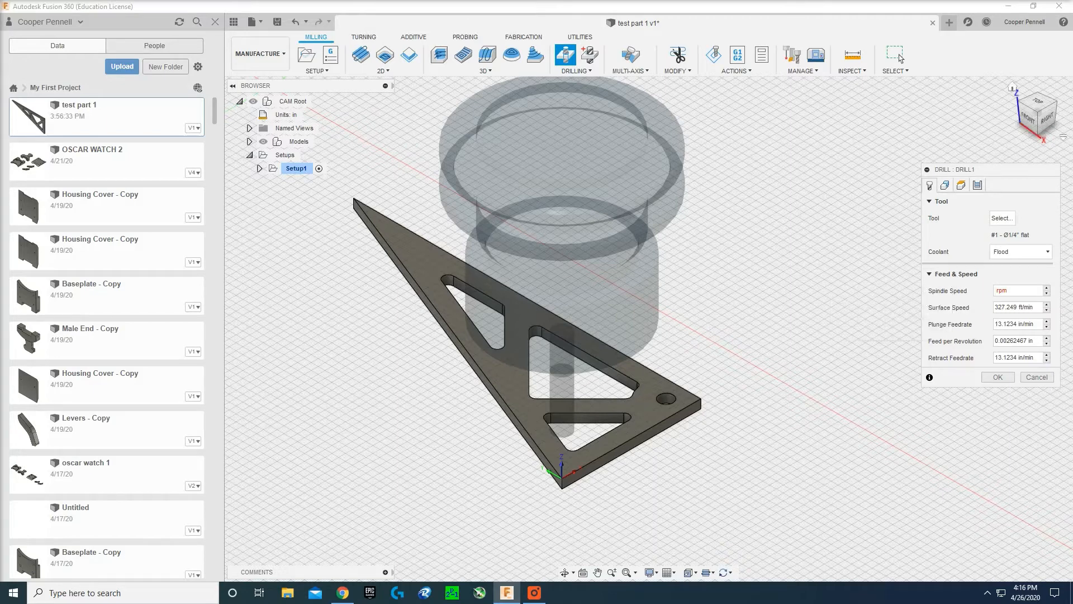
Step: Switch to the "feeds and speeds" document in Google Docs and review the recommended spindle speeds and feed rates for each material and drilling case
drag(1072, 98, 625, 99)
scroll(552, 225, down, 2)
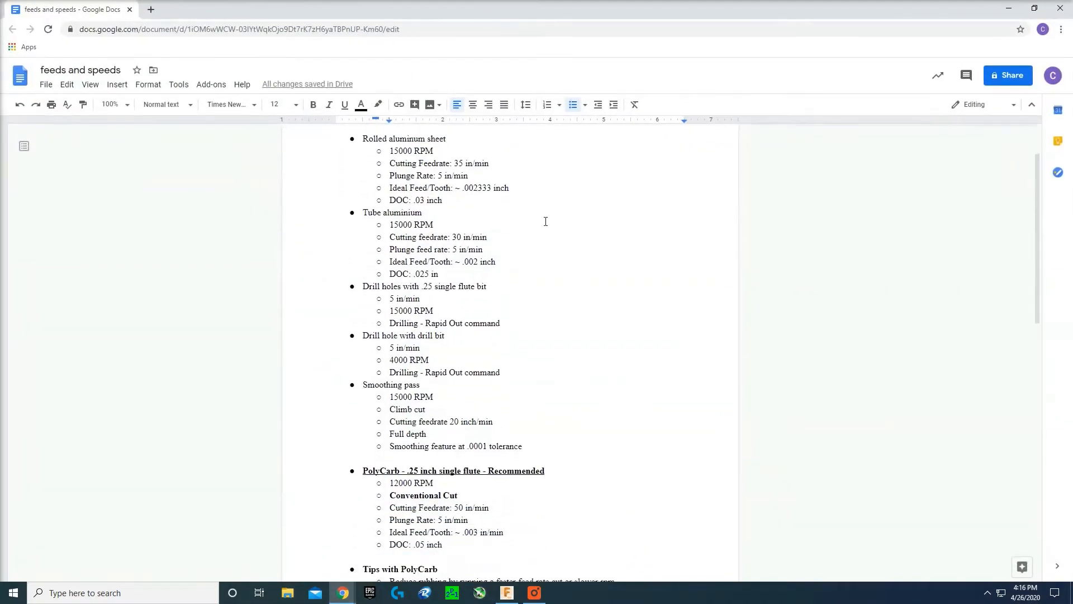
scroll(543, 220, up, 2)
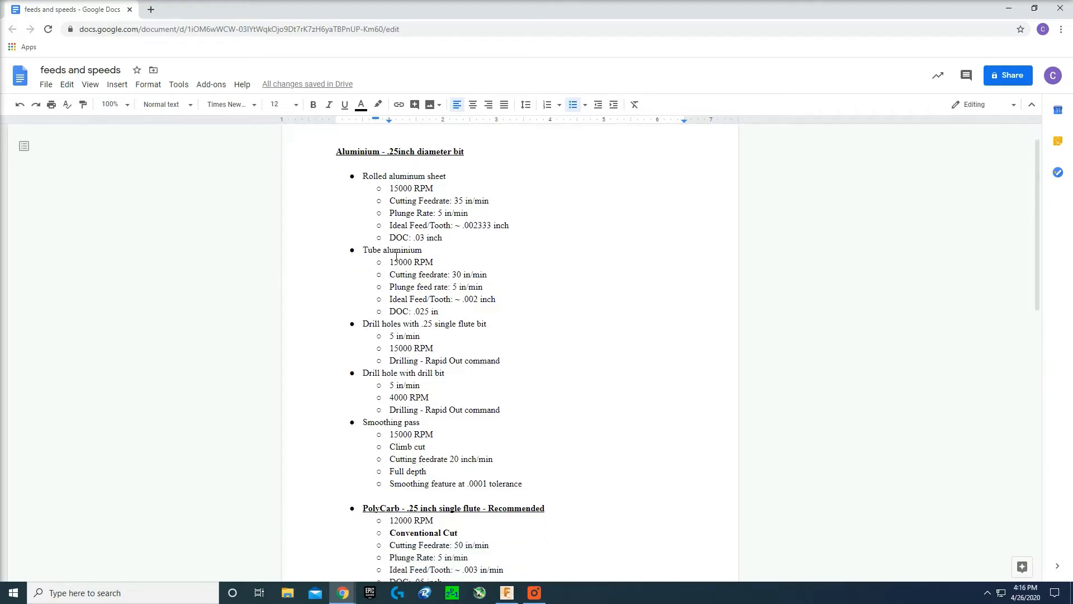
scroll(411, 331, down, 3)
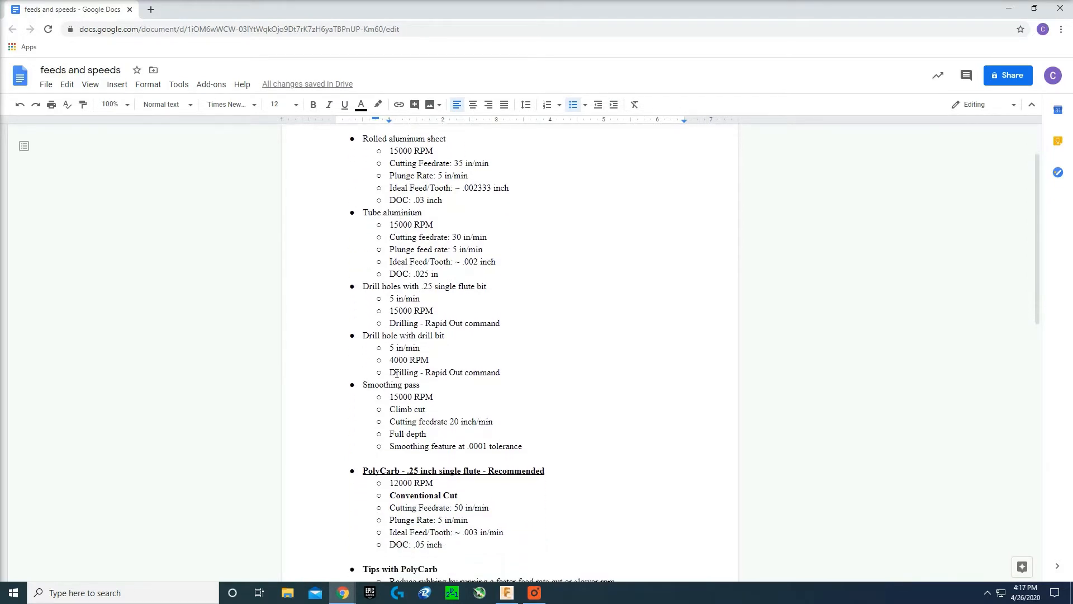
scroll(400, 366, down, 3)
scroll(458, 295, down, 5)
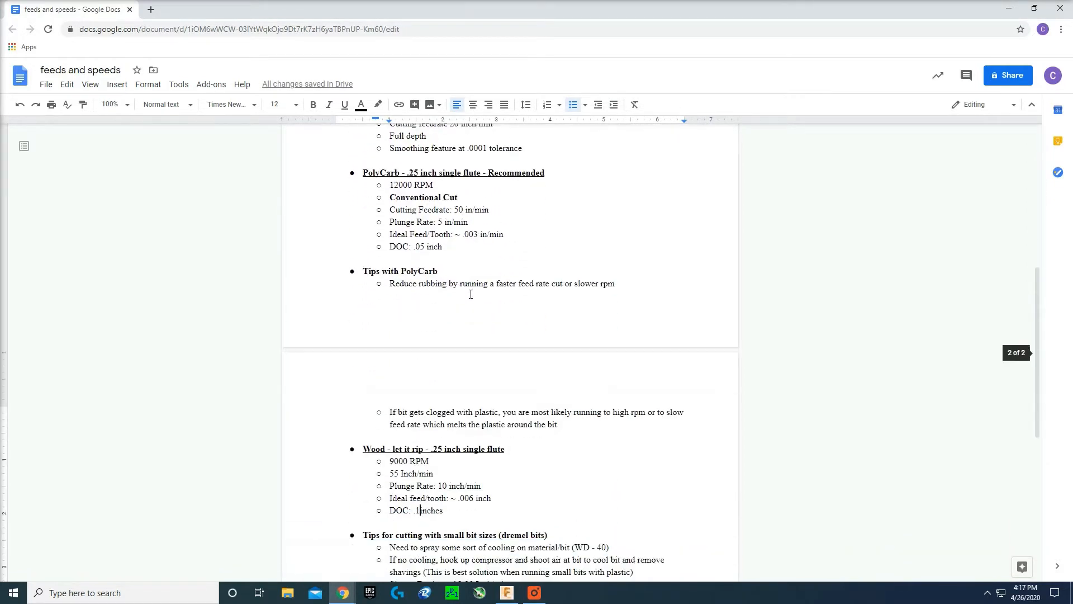
scroll(497, 274, up, 11)
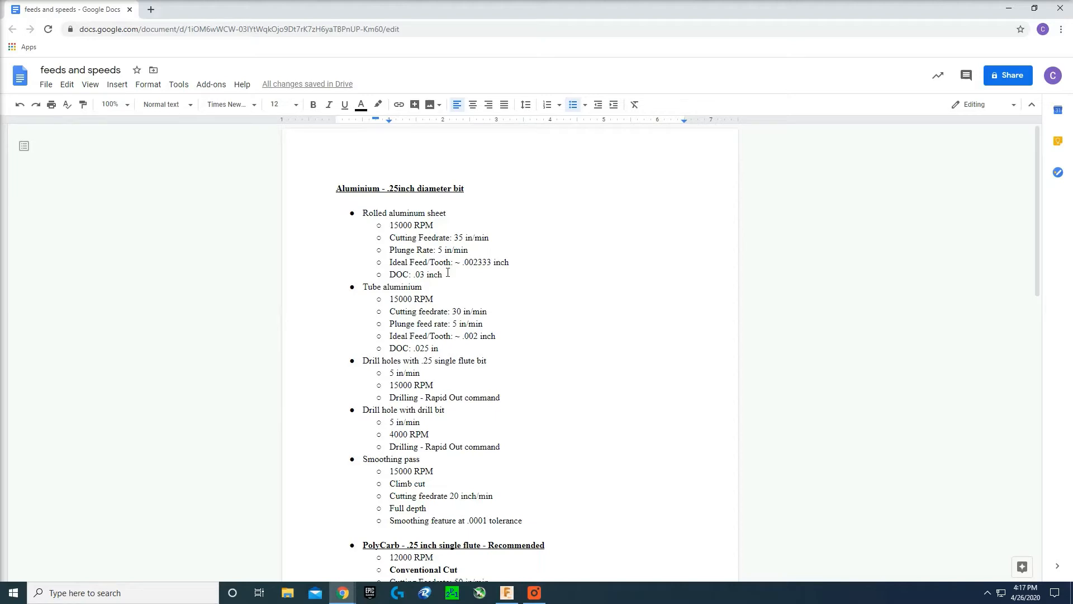
Step: Place the feeds and speeds document beside the part; set the drill's spindle speed to 15000 rpm and its plunge and retract feedrates to 5 in/min
drag(652, 12, 936, 40)
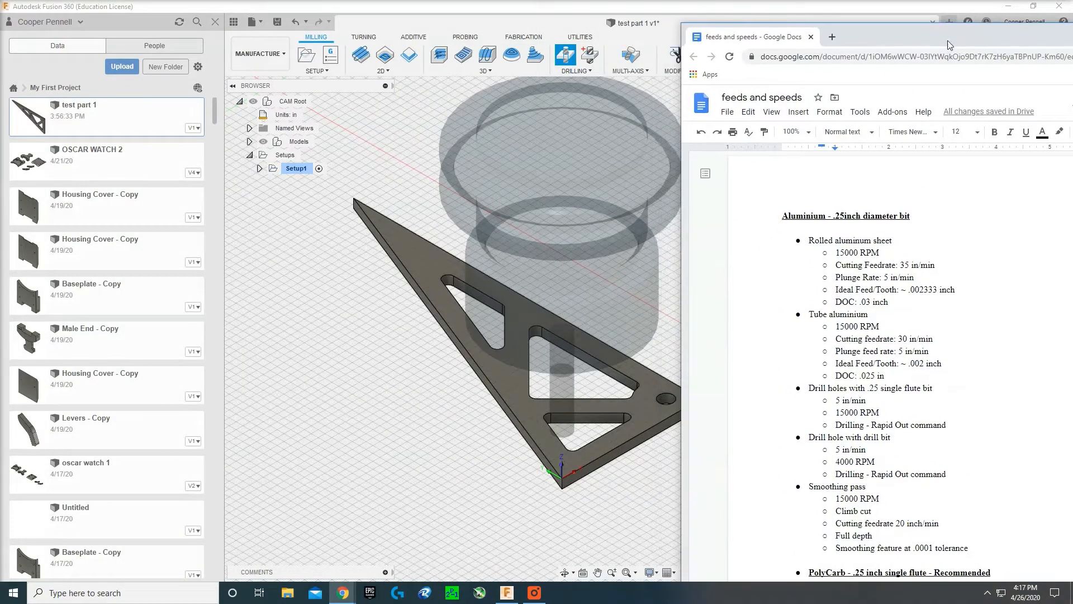
click(399, 226)
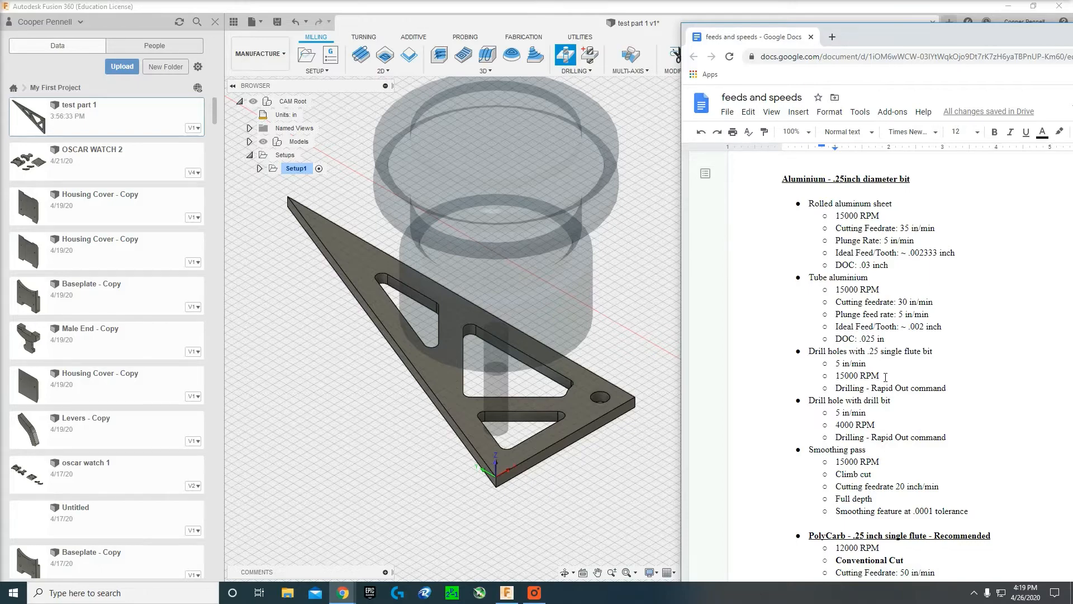
click(667, 323)
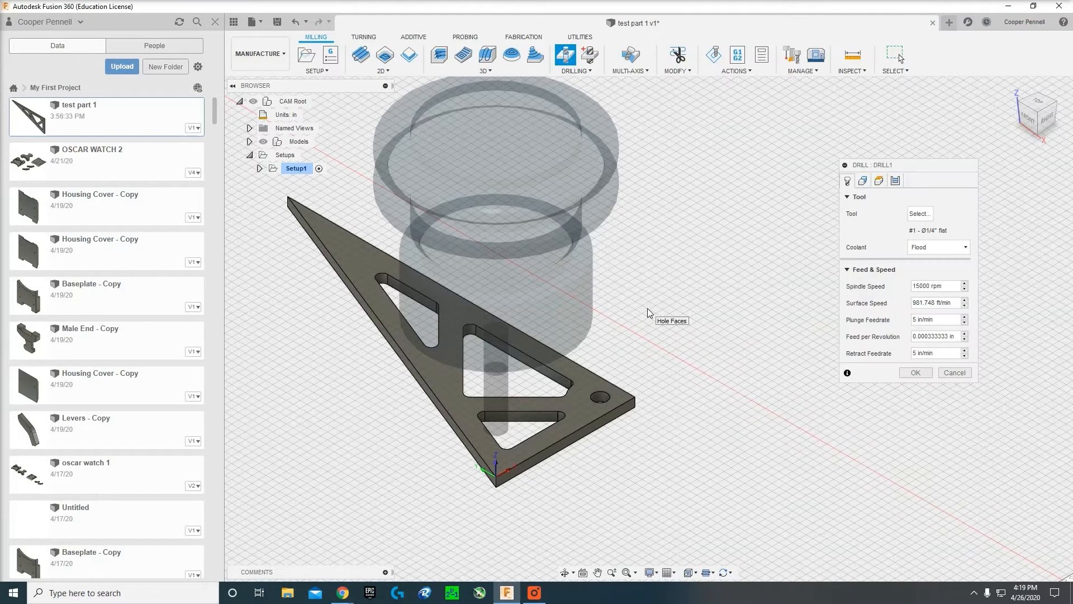
double_click(916, 320)
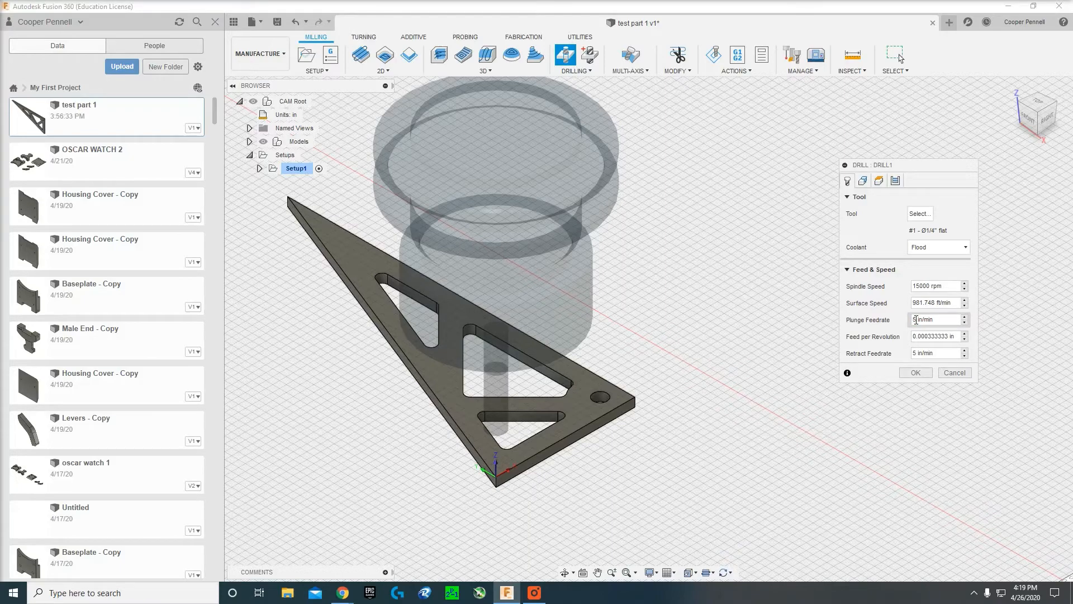
click(917, 350)
key(alt+Tab)
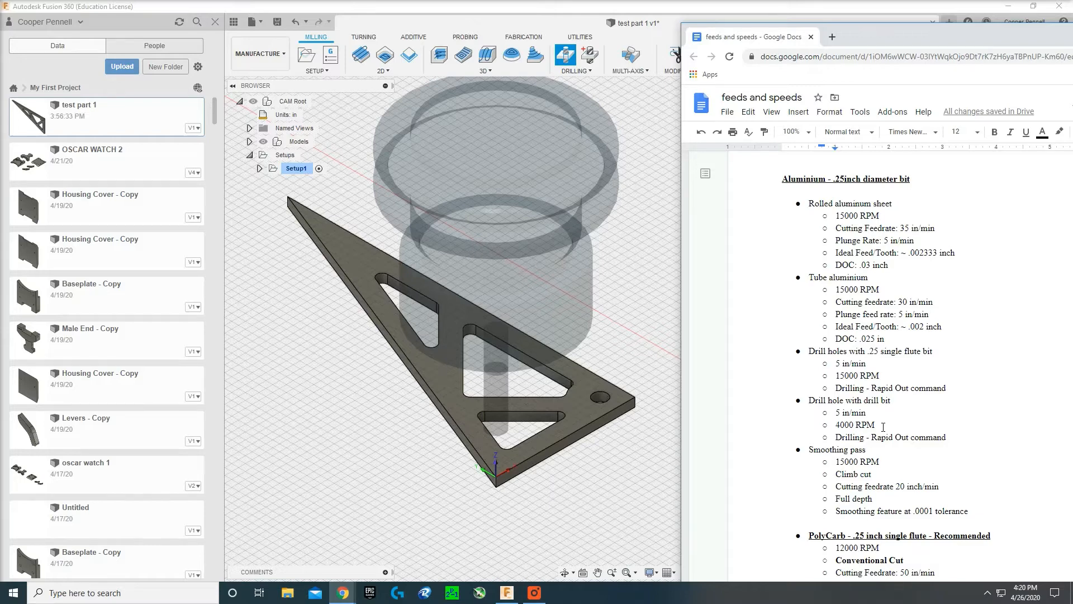
Step: Return to Fusion 360 and select the cylindrical face of the round hole as the drill operation's geometry
click(634, 248)
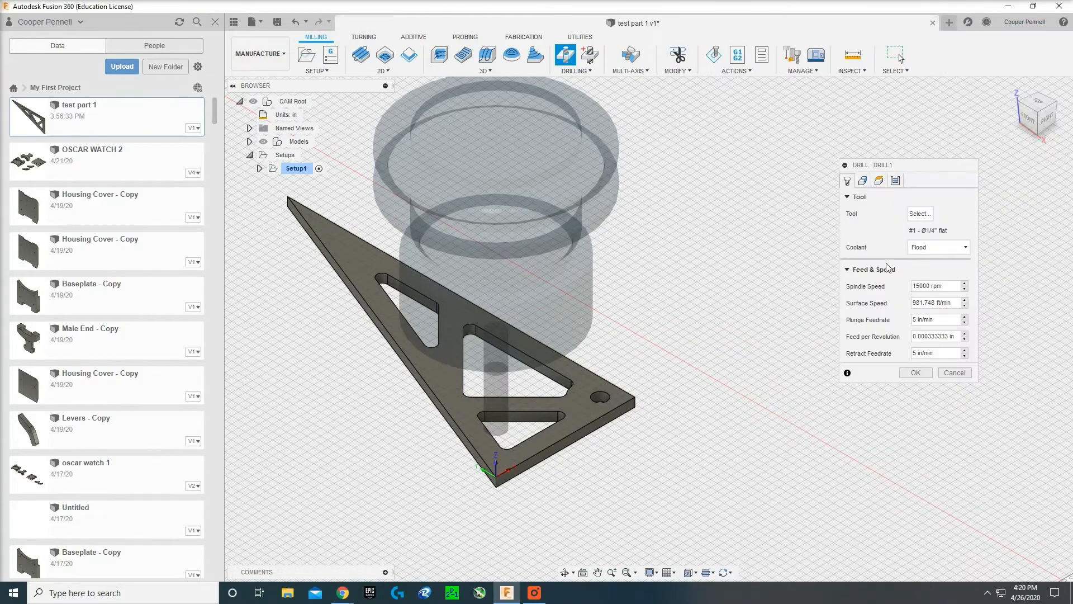
click(868, 184)
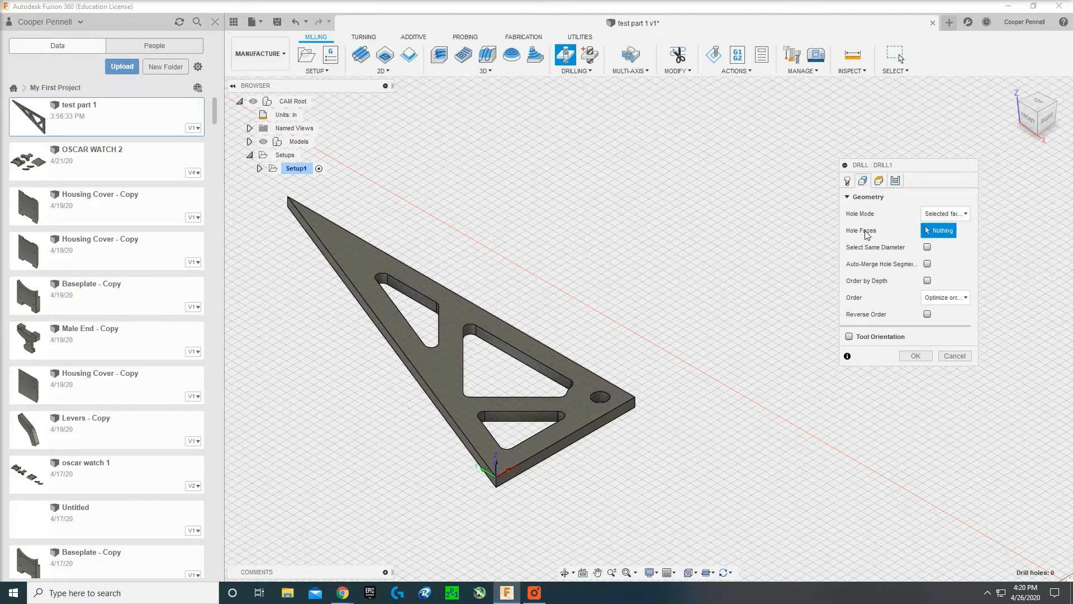
click(604, 400)
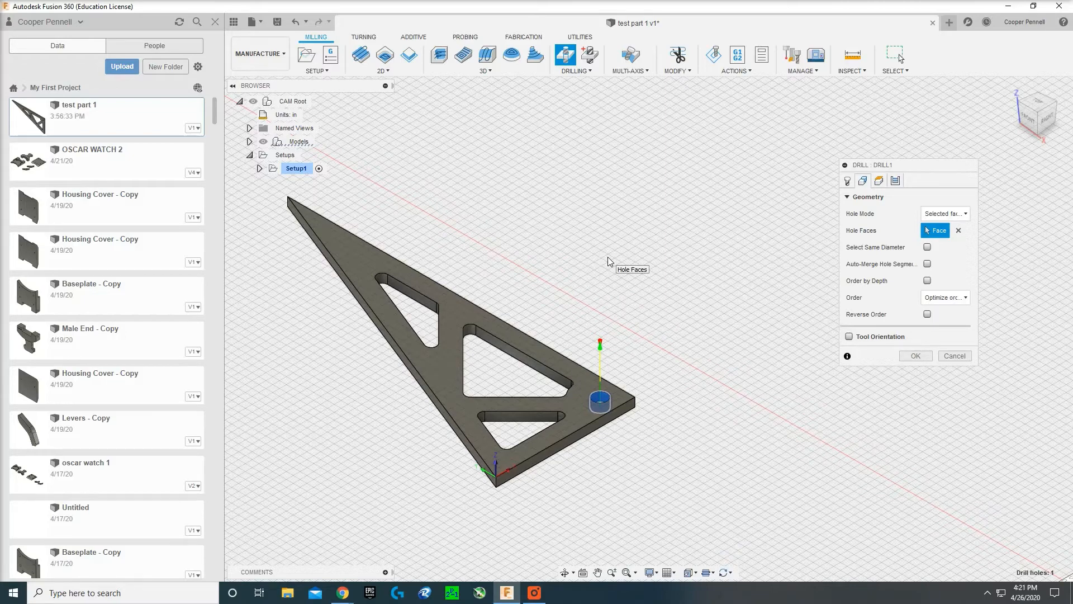
Step: Reference the drill's top and bottom heights from Model bottom, and give the bottom height an offset of .01 in
click(879, 185)
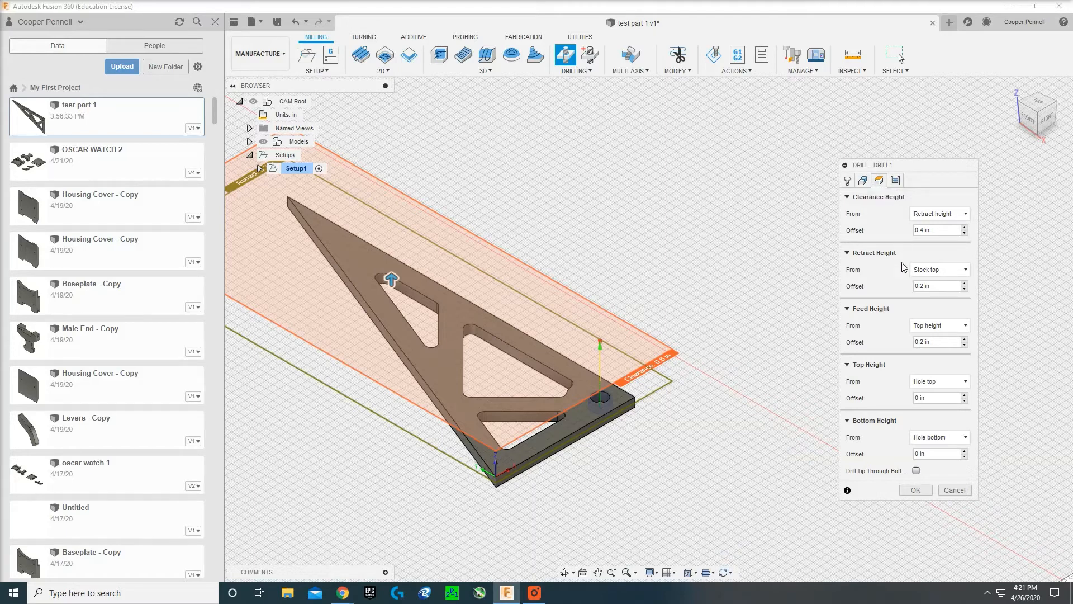
click(923, 382)
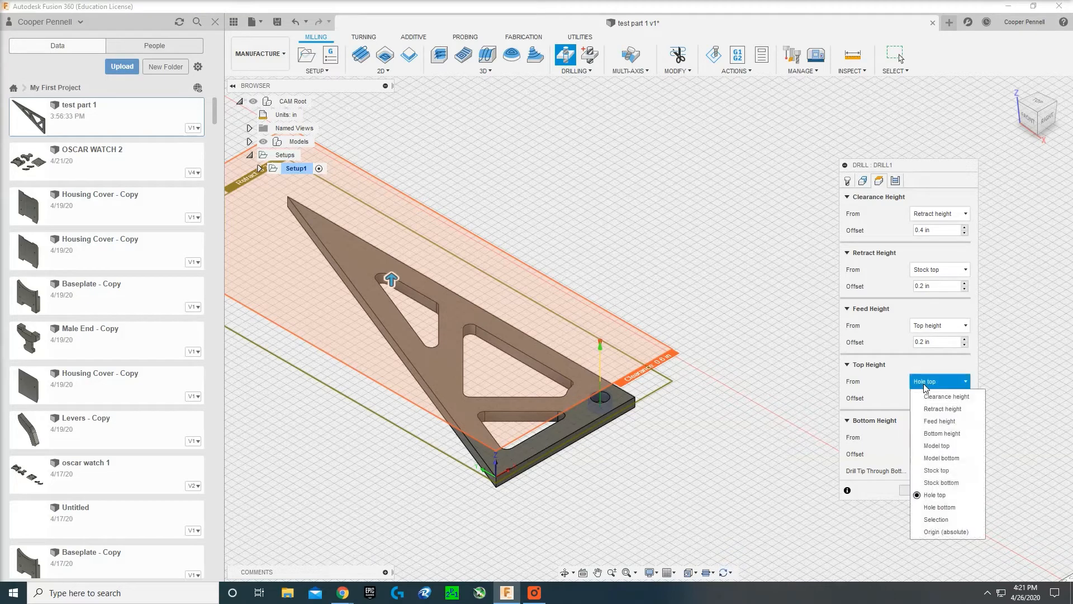
click(936, 459)
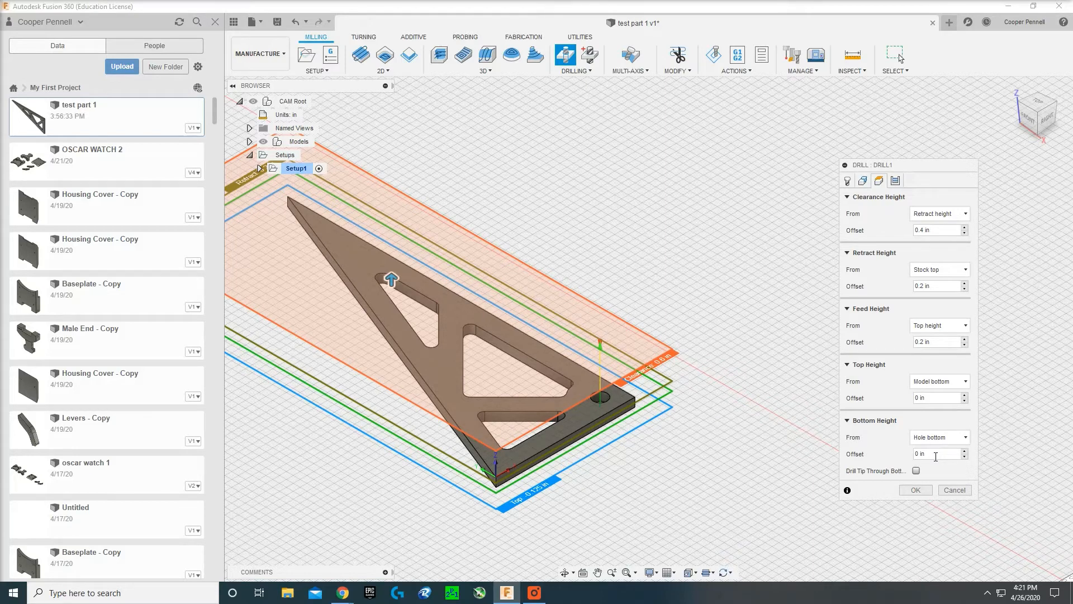
click(938, 437)
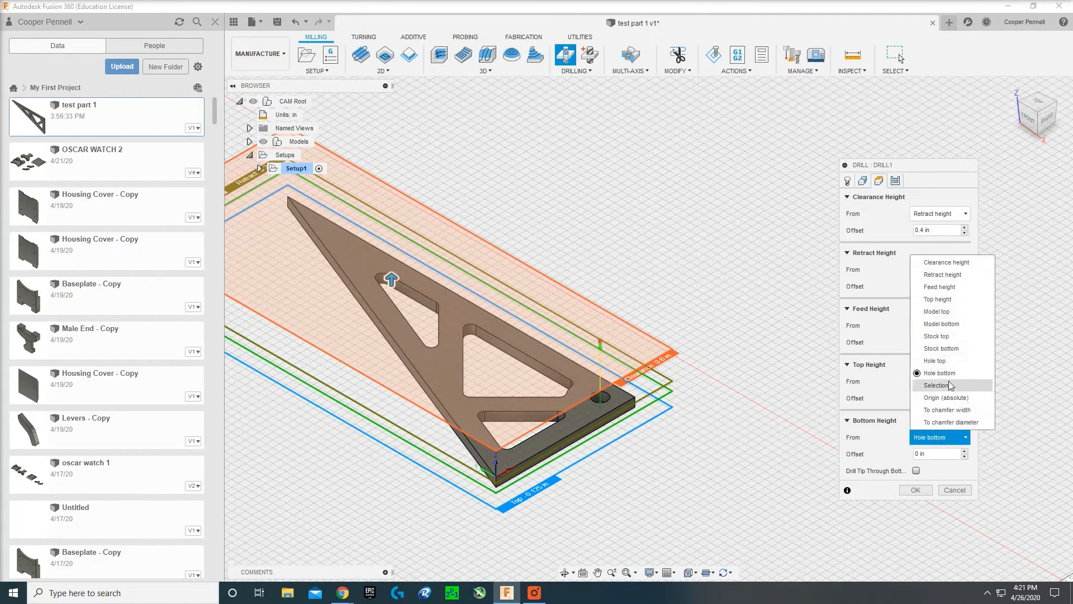
click(940, 324)
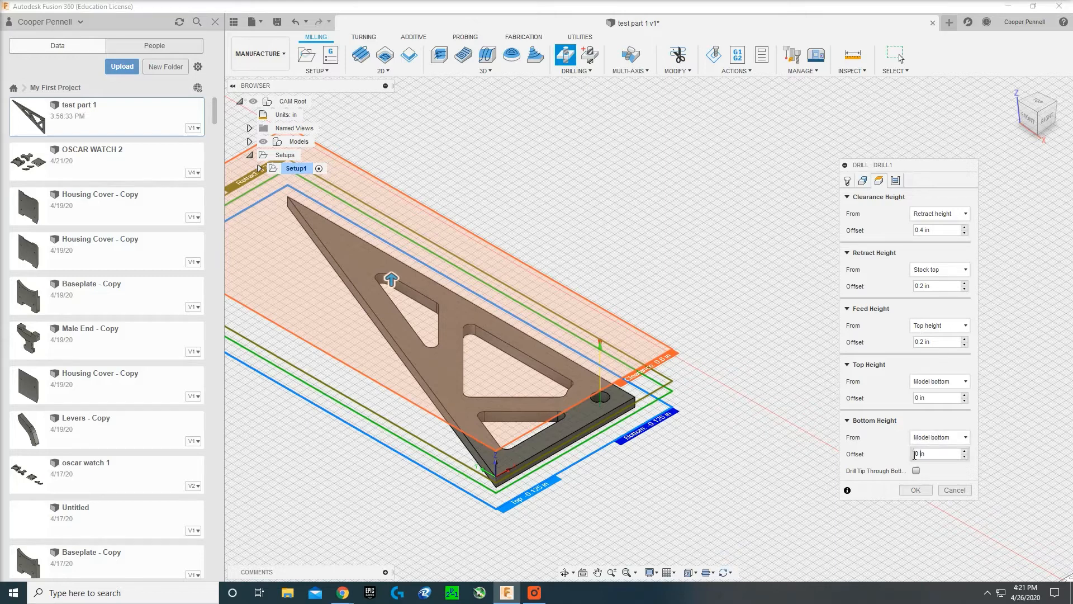
click(917, 454)
key(BackSpace)
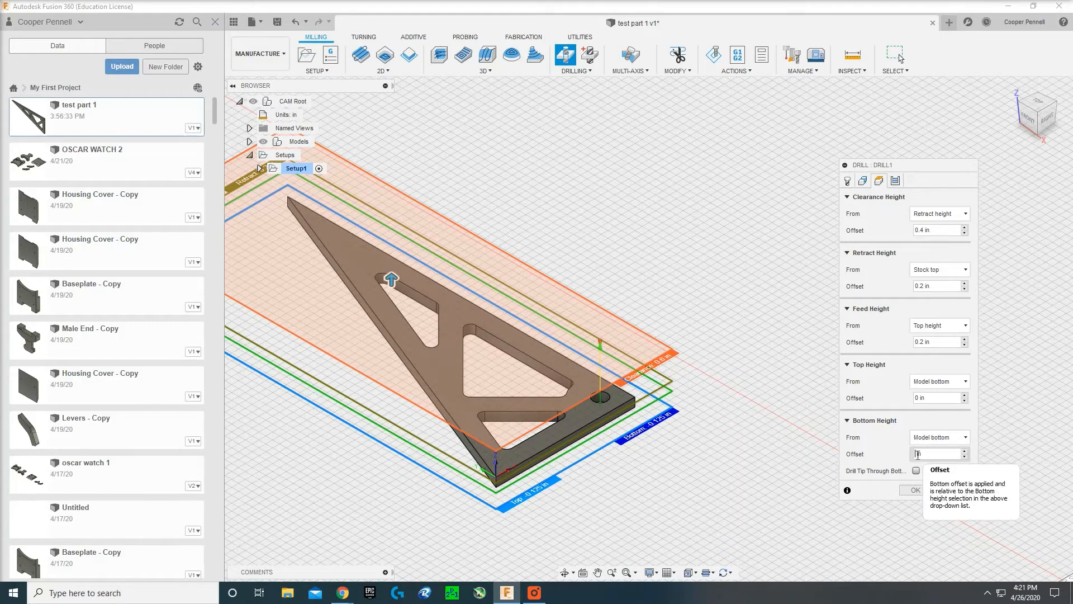
text(.01)
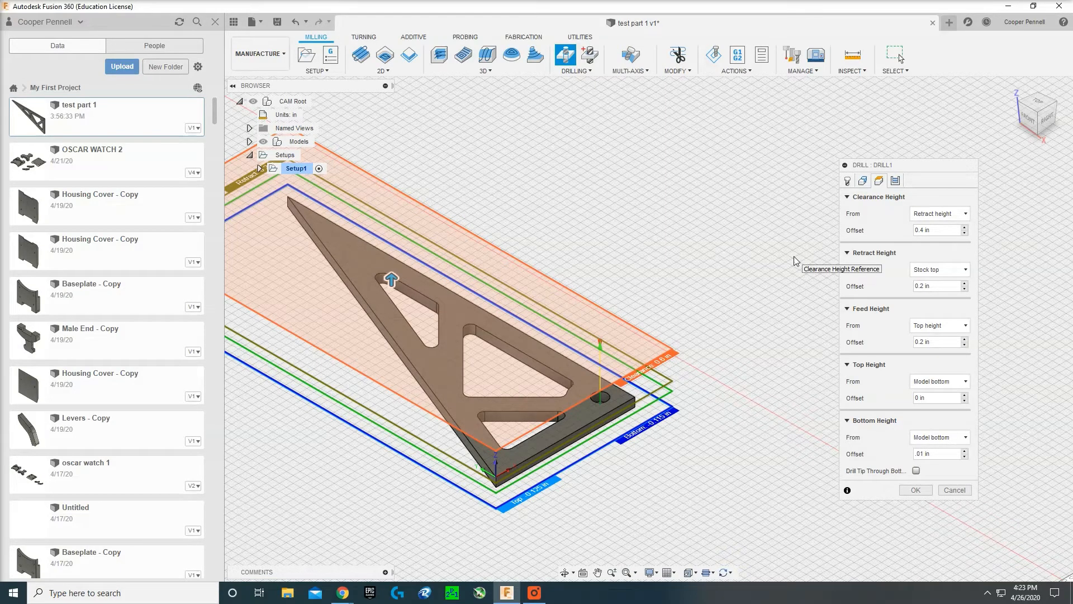
Step: Check the recommended cycle in the feeds and speeds document, keep the cycle type Drilling - rapid out, and create the drill operation
click(896, 180)
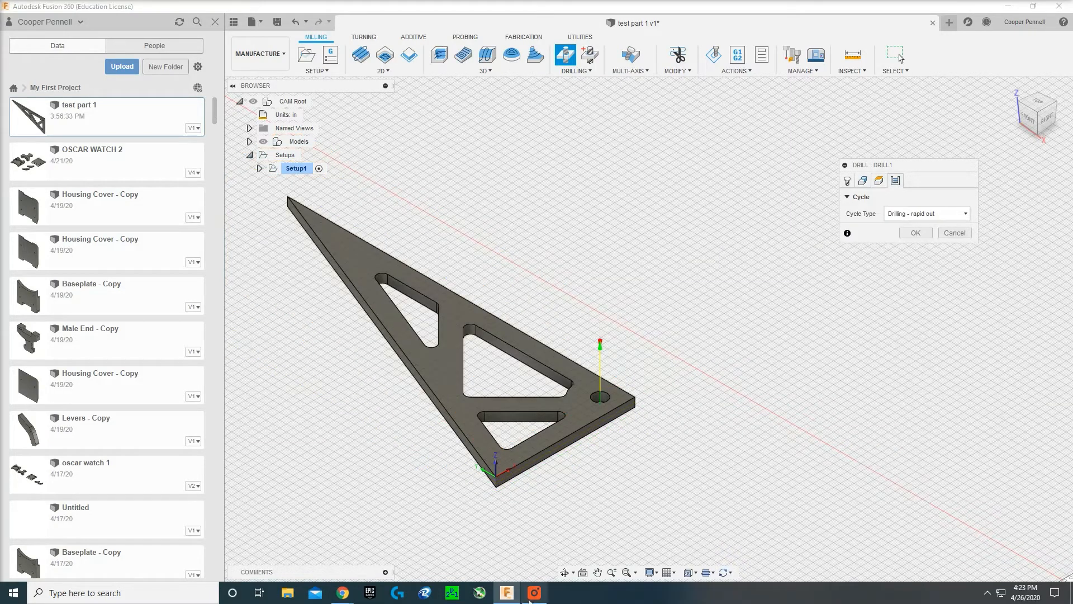
mouse_move(342, 594)
click(394, 537)
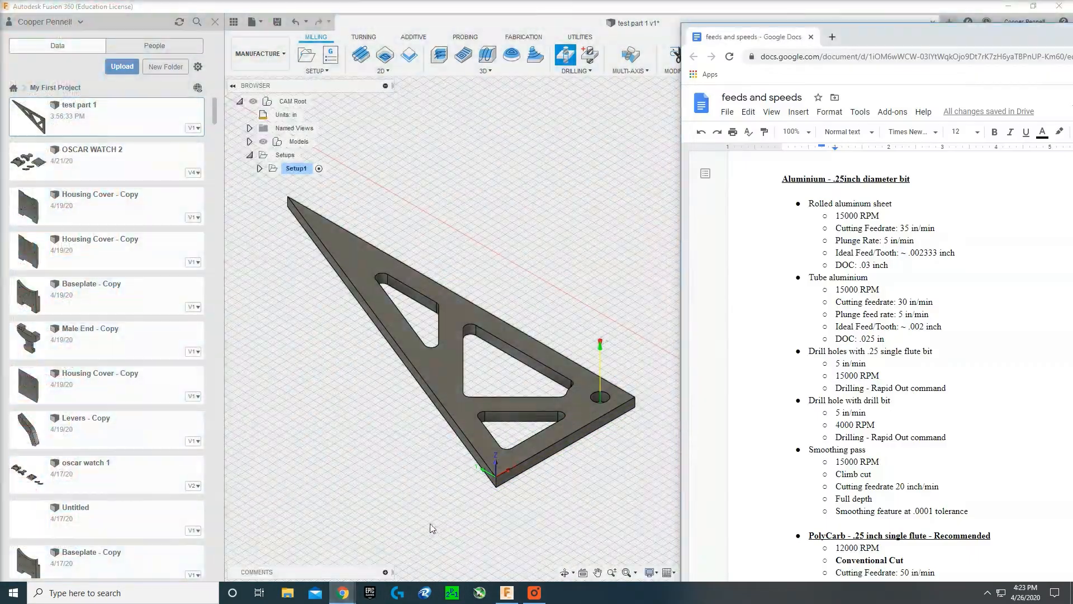
click(564, 266)
click(965, 214)
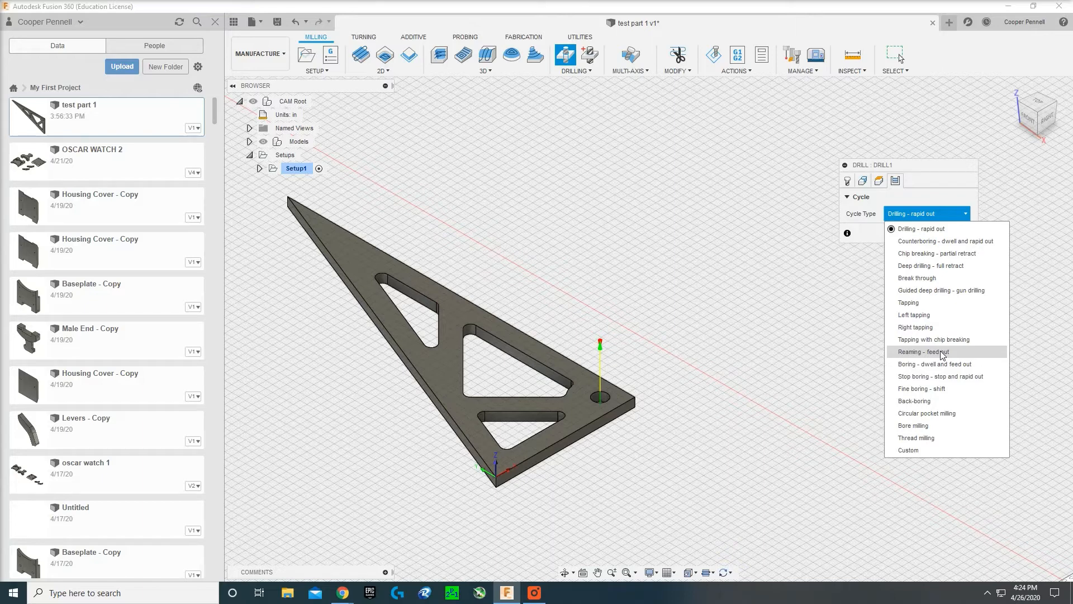
click(919, 229)
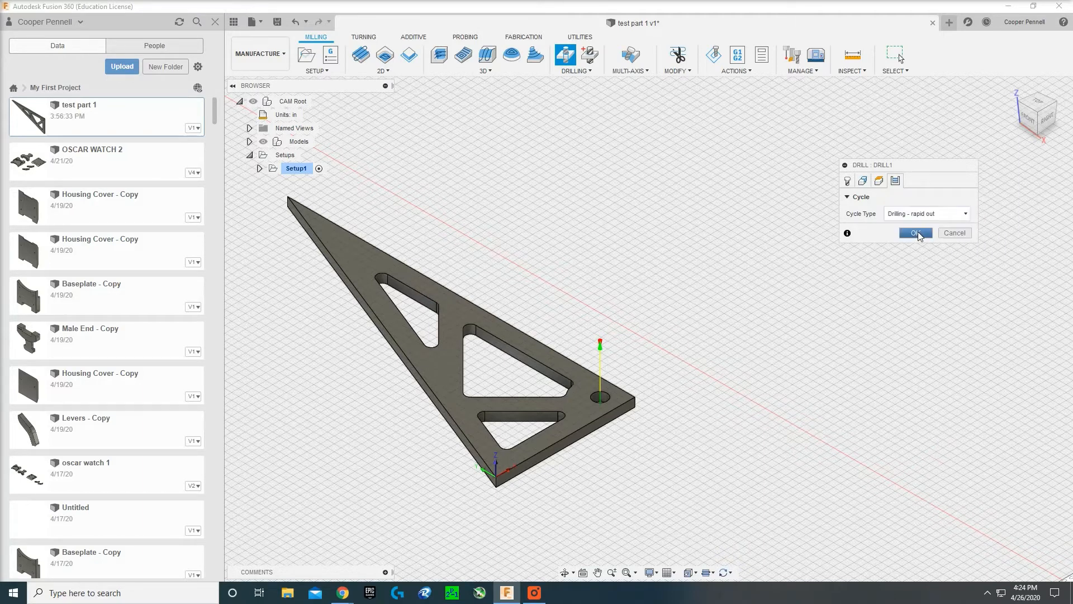
click(917, 233)
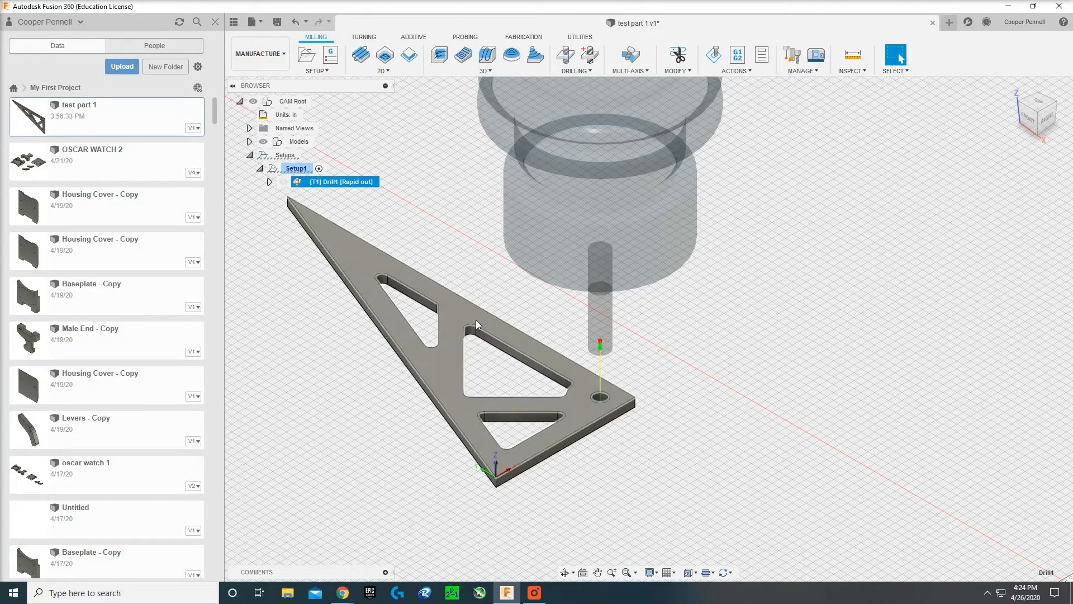
click(465, 176)
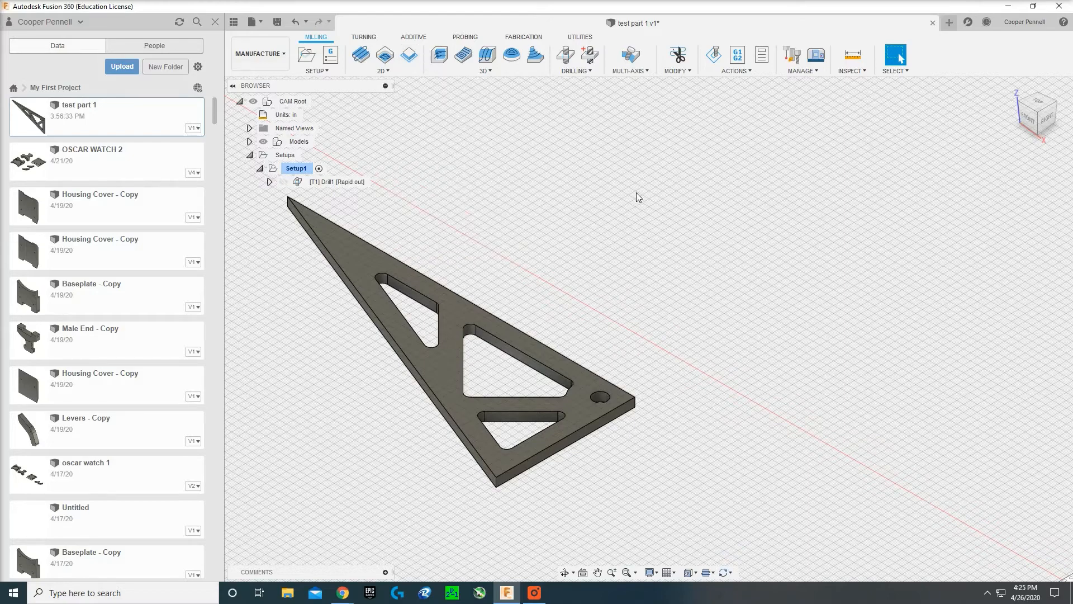
Step: Start a 3D adaptive clearing operation in Setup1 and check the rolled aluminum feed per tooth and DOC in the feeds and speeds document
click(440, 56)
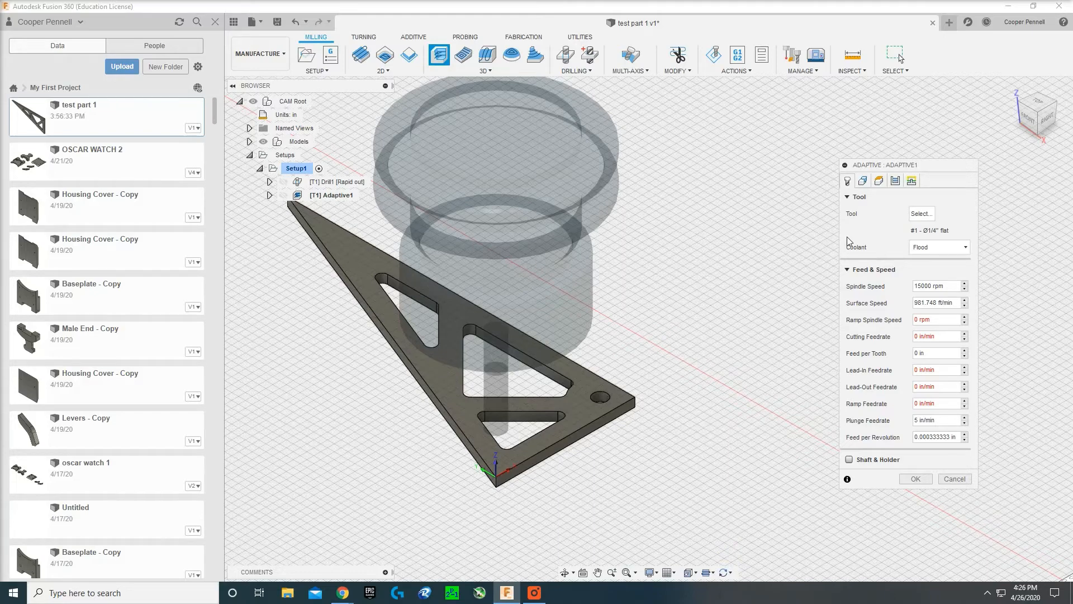
key(alt+Tab)
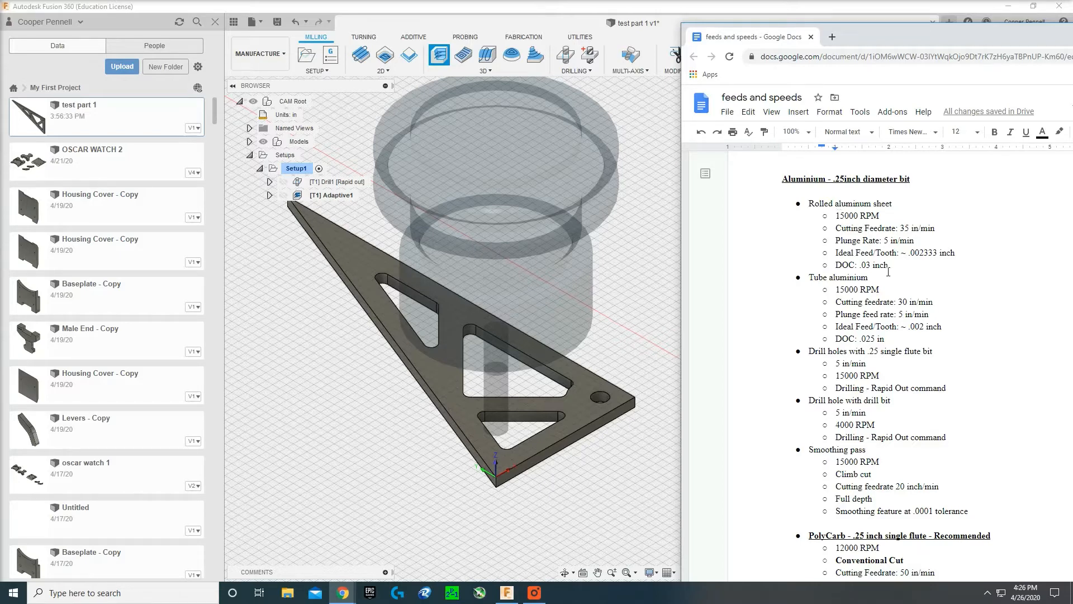
drag(889, 265, 836, 252)
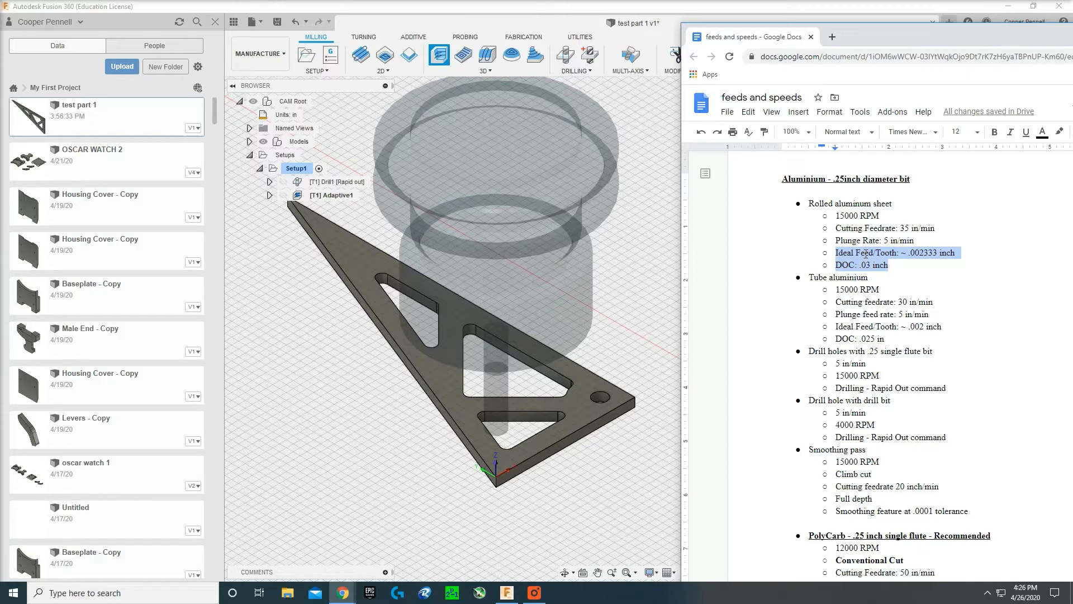
click(632, 229)
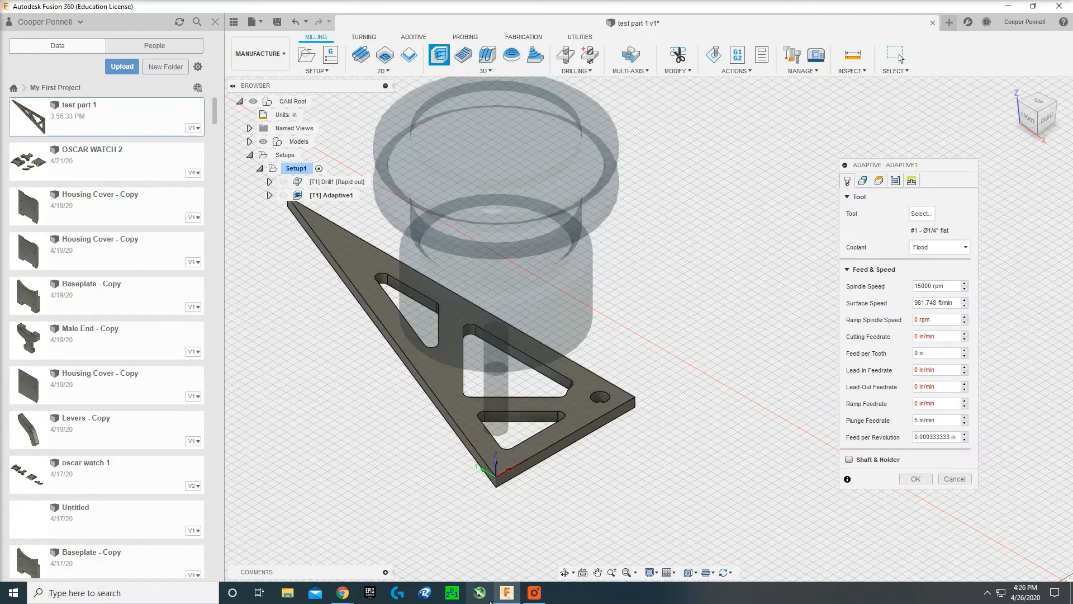
Step: Reopen the feeds and speeds document and examine the ideal feed per tooth and the other recommendations for rolled aluminum sheet
mouse_move(507, 592)
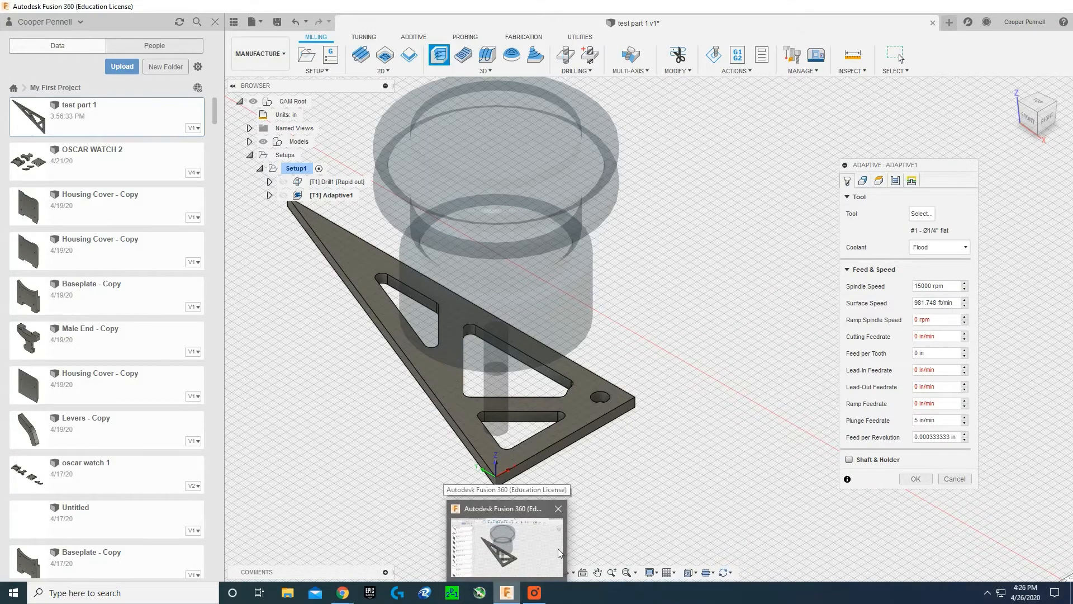
mouse_move(342, 592)
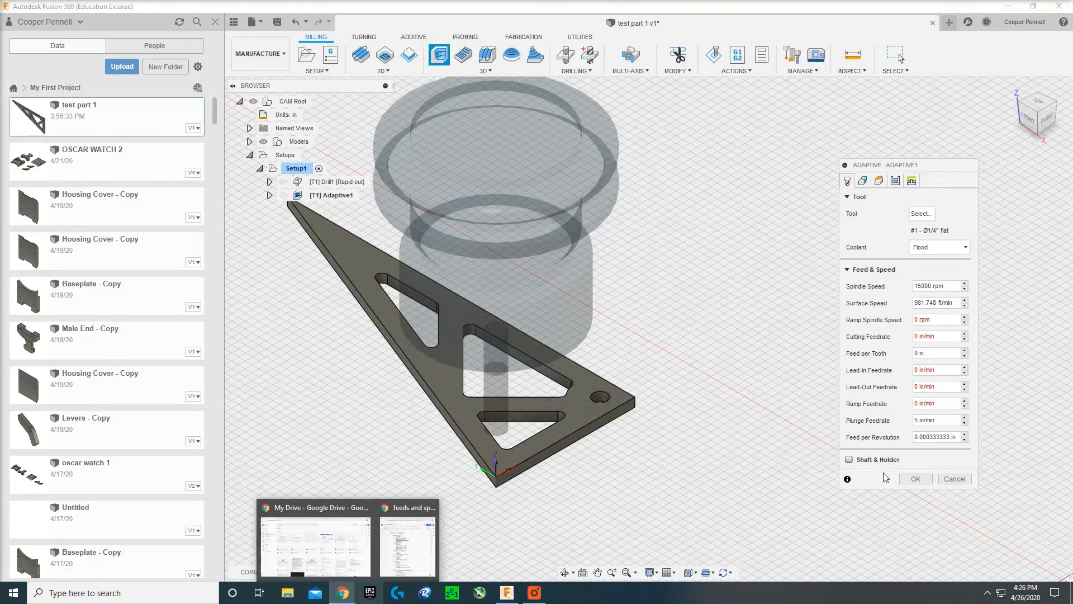
click(411, 533)
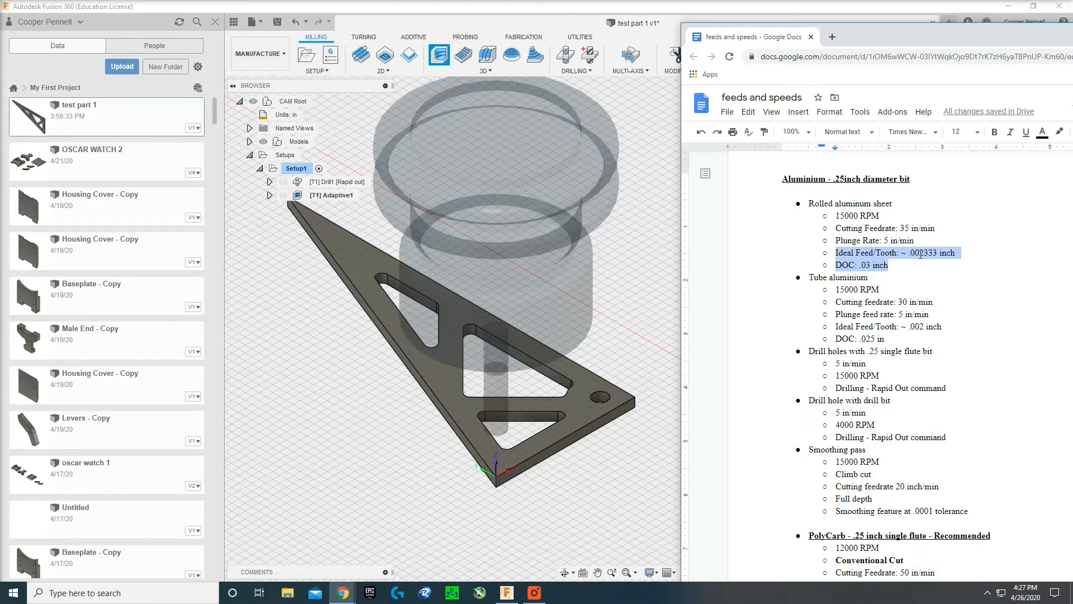
click(920, 254)
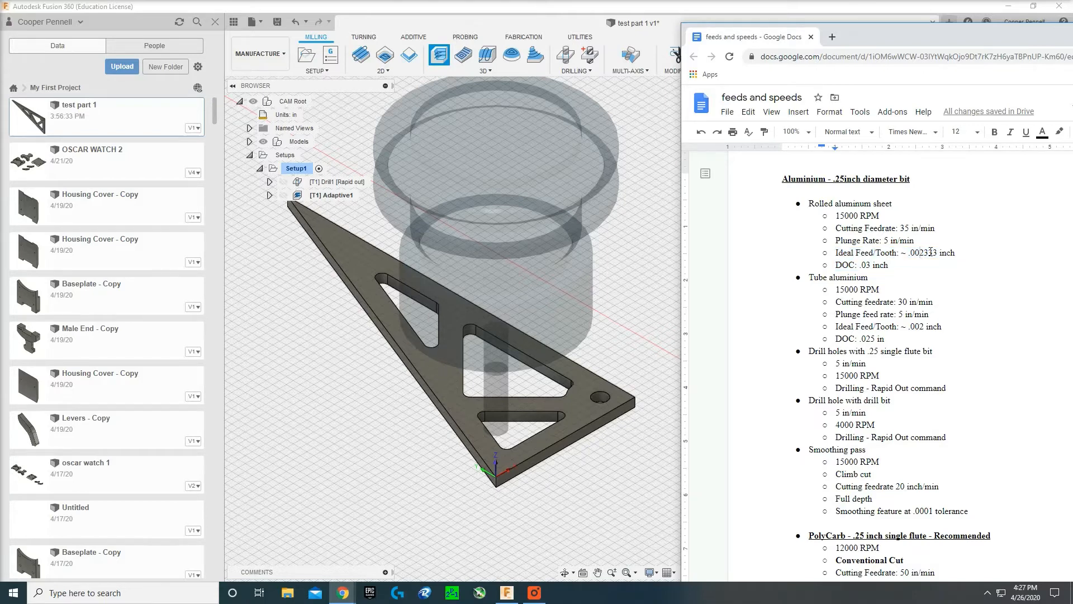
drag(957, 252, 909, 252)
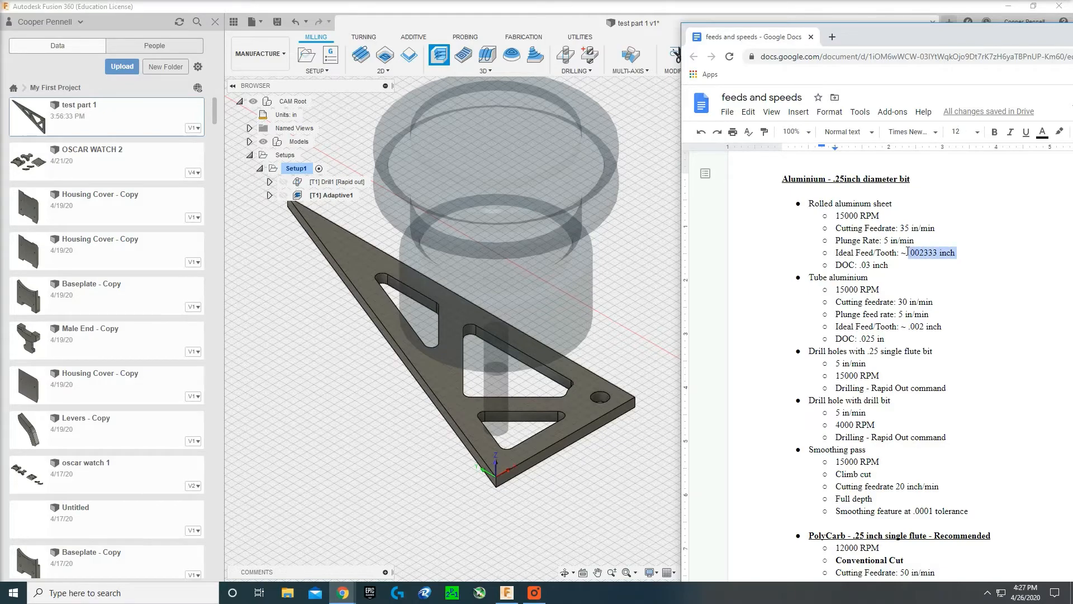
click(673, 267)
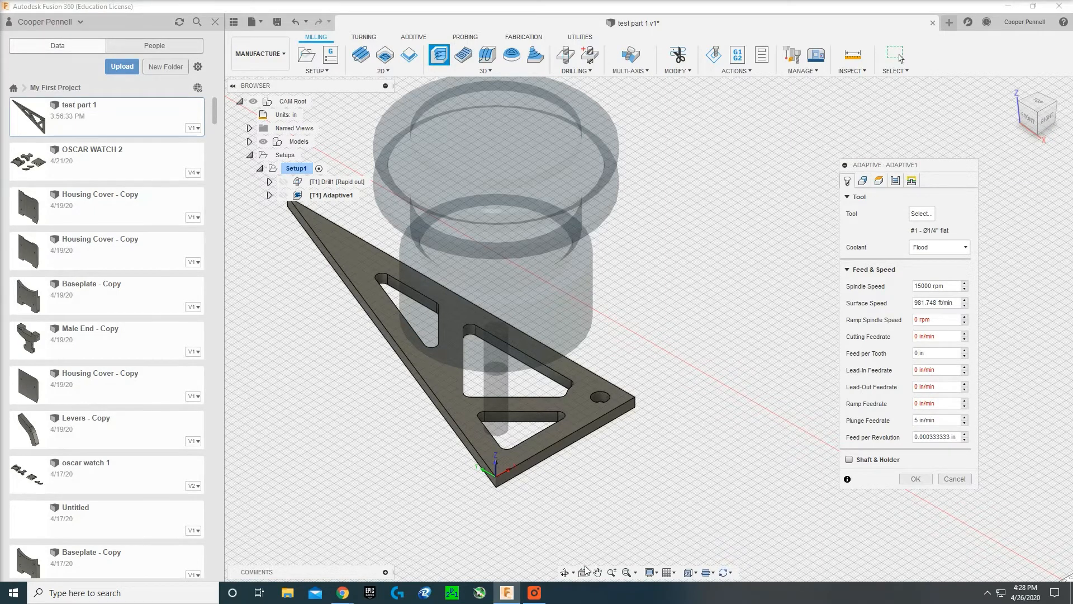
mouse_move(507, 592)
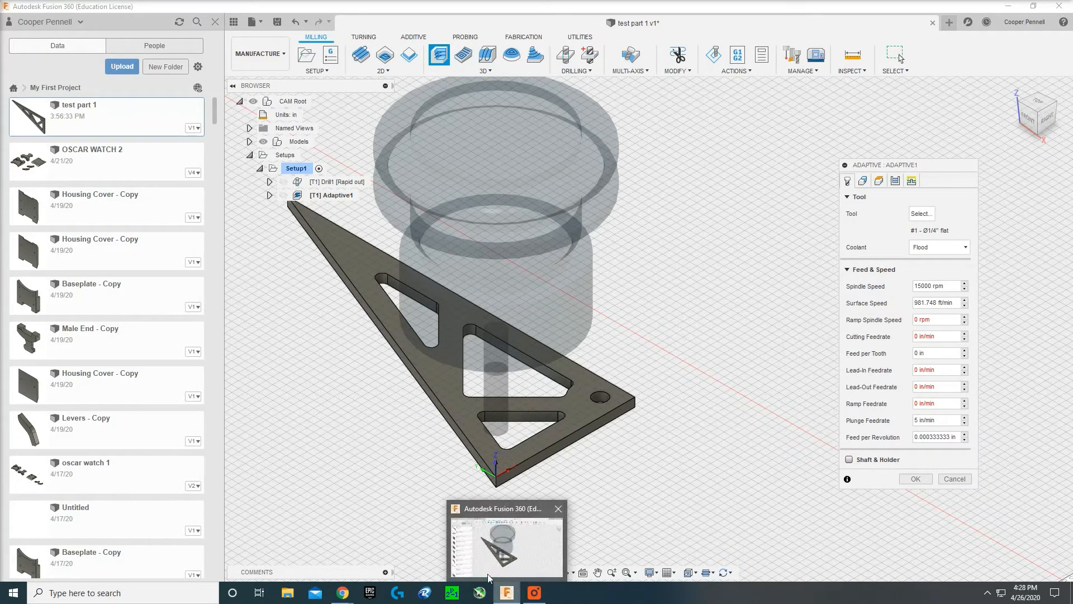
mouse_move(343, 592)
click(404, 528)
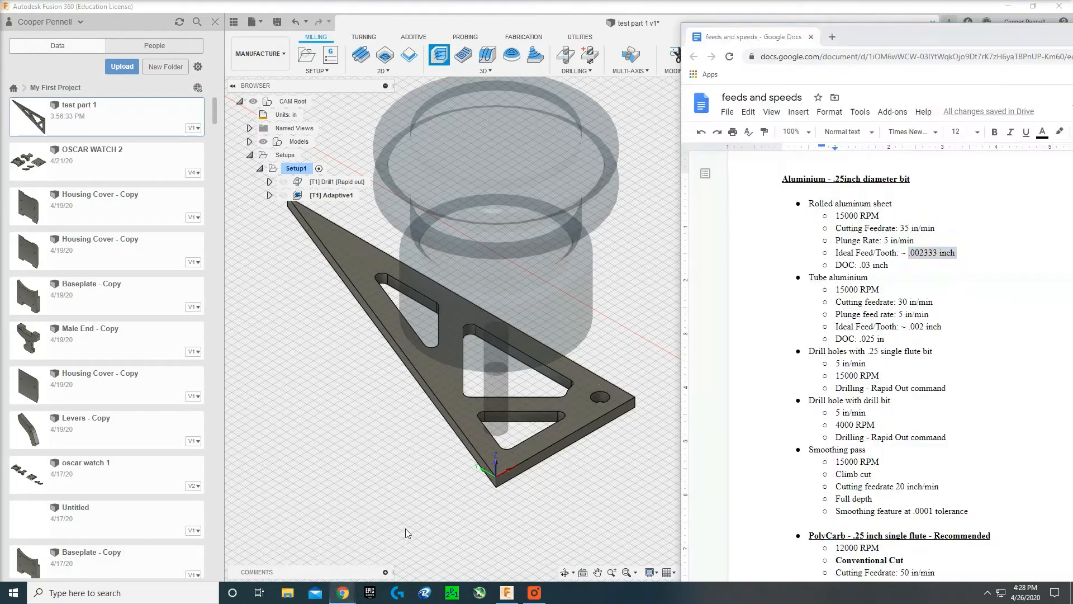
Step: Set the adaptive operation's ramp spindle speed to 35 rpm and its cutting feedrate to 35 in/min
click(671, 279)
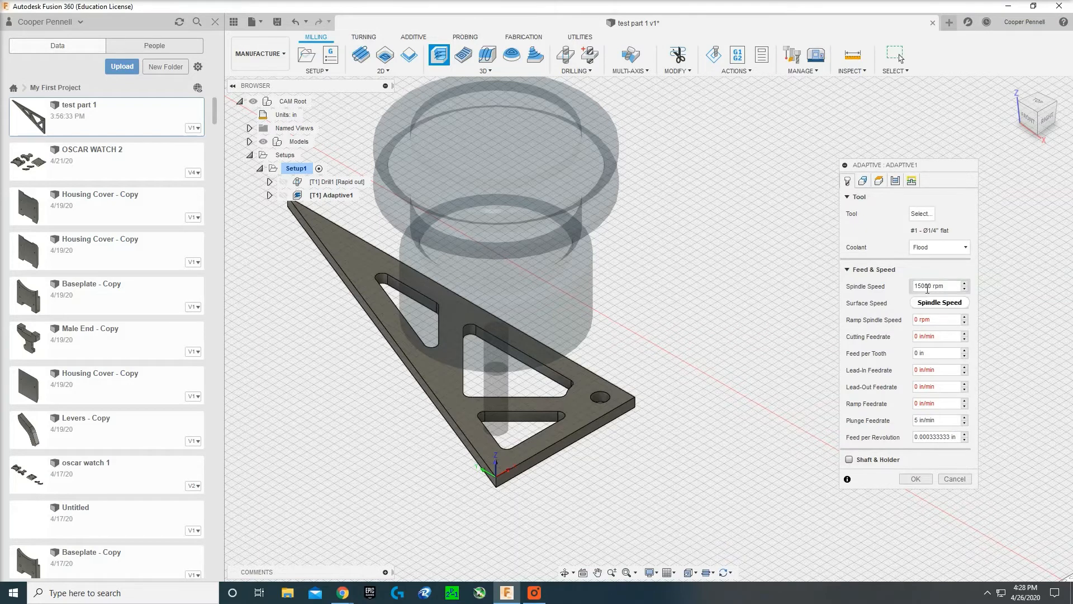
double_click(919, 319)
text(35)
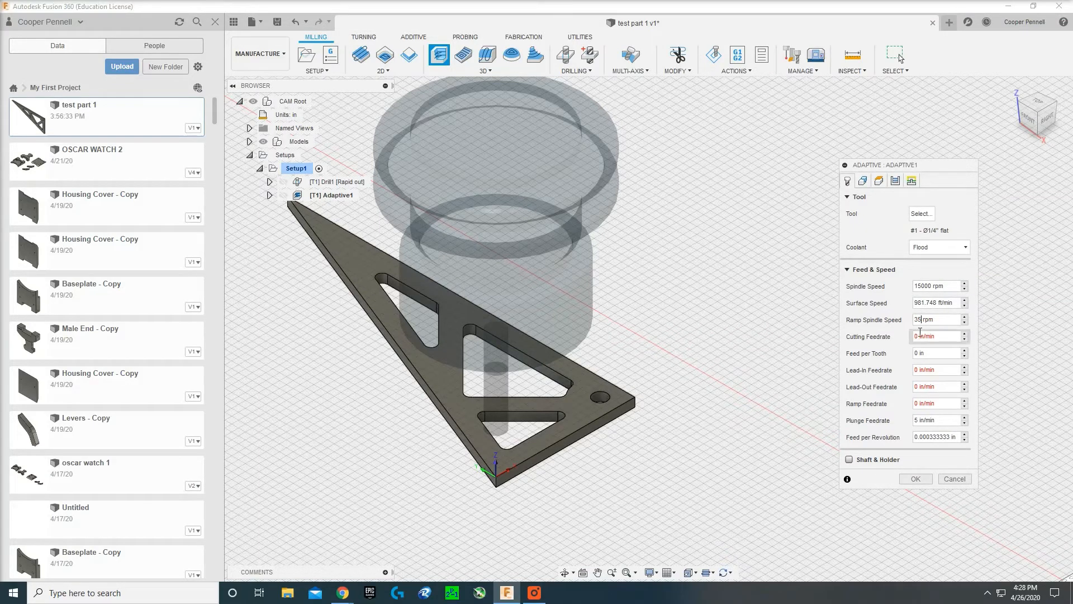
double_click(916, 335)
key(BackSpace)
text(35)
key(Return)
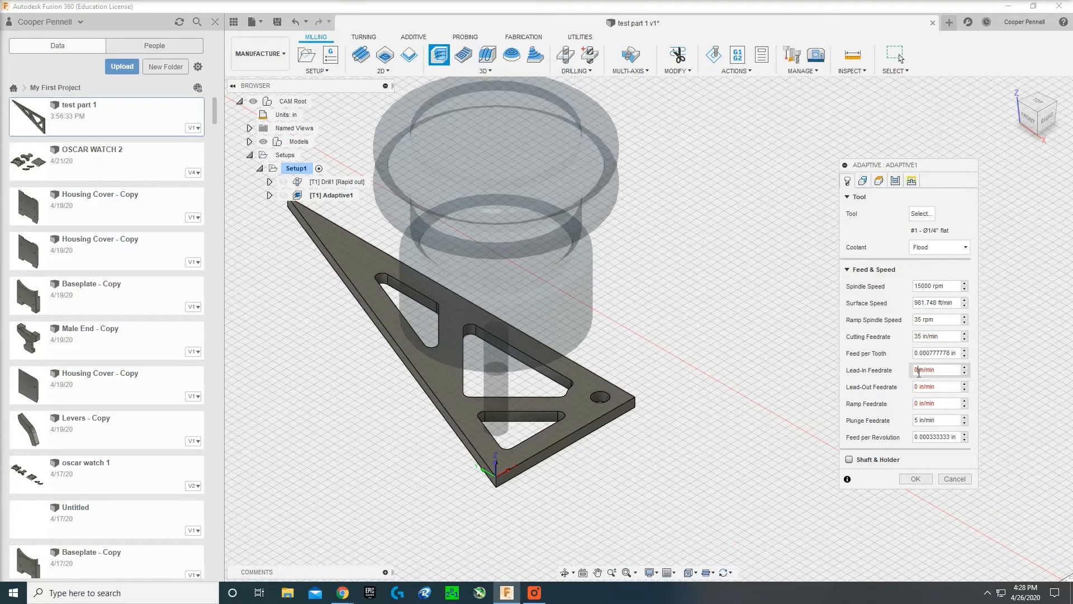
Step: Set the lead-in and lead-out feedrates to 35 in/min and the ramp feedrate to 5 in/min
text(35)
click(916, 388)
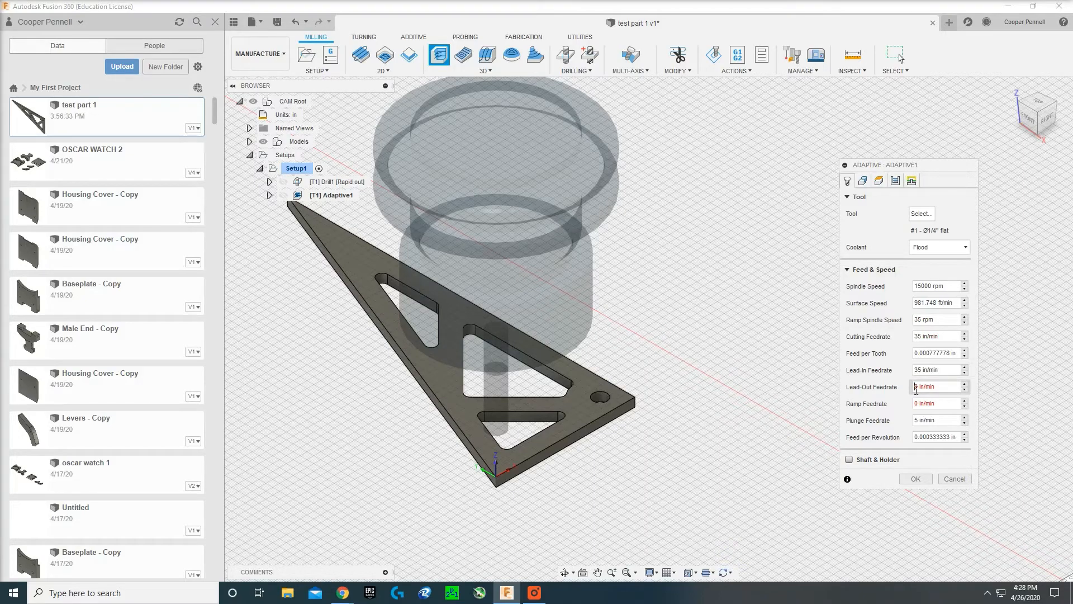
text(35)
click(921, 403)
text(50)
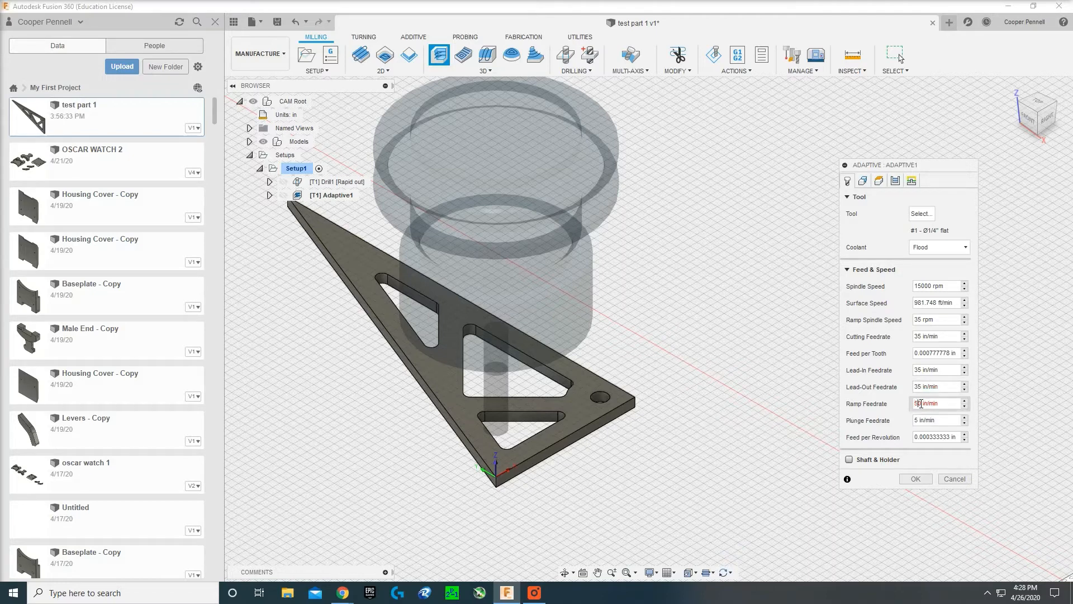
key(BackSpace)
click(534, 592)
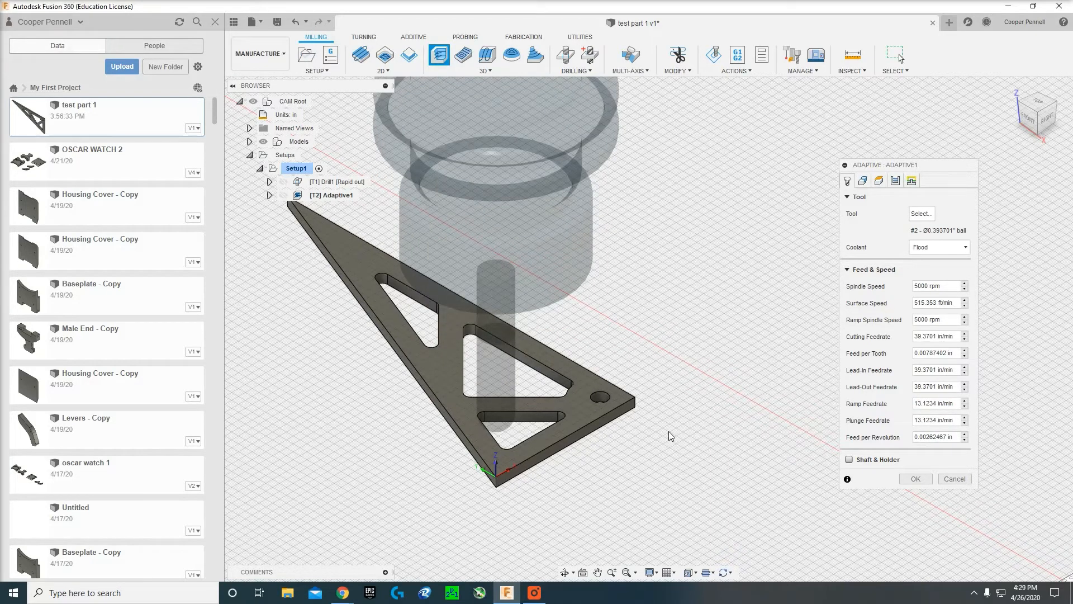
Step: Delete the 0.393701 in ball tool from the document's tool library while choosing the adaptive operation's tool
click(925, 216)
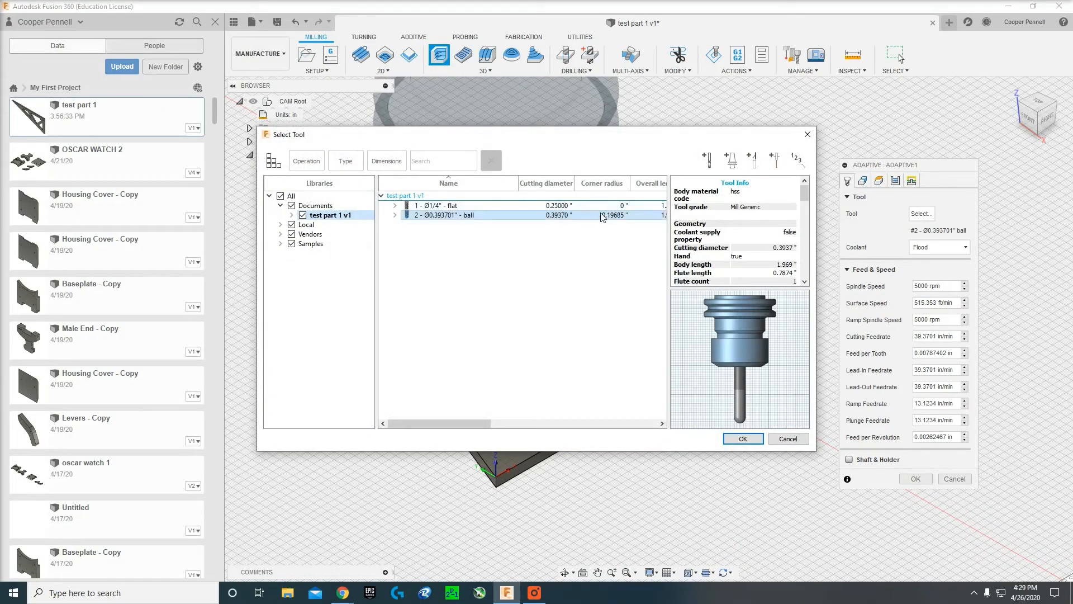
right_click(602, 217)
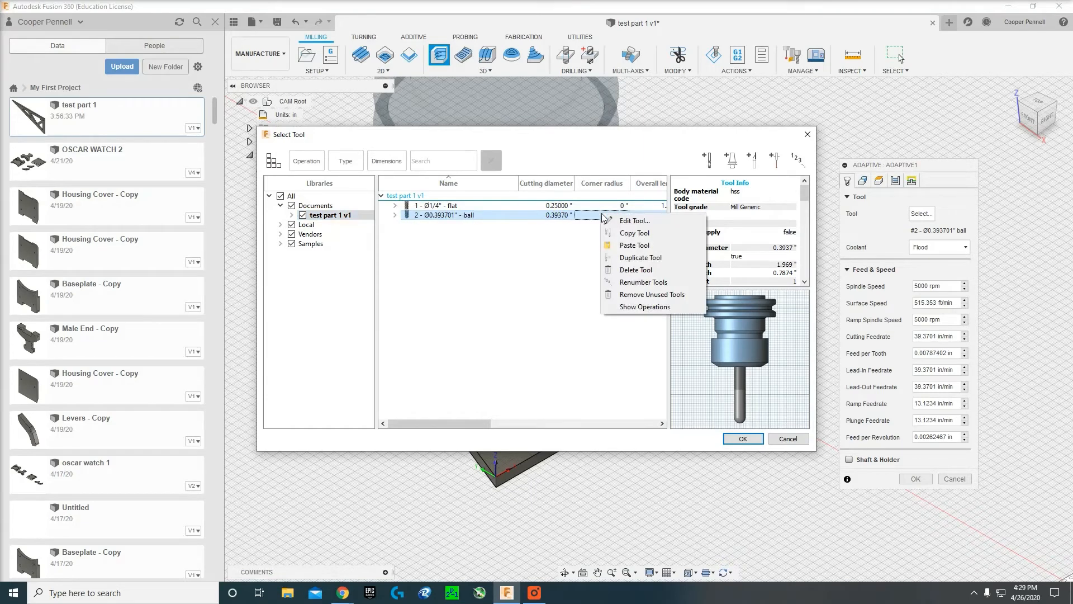
click(635, 270)
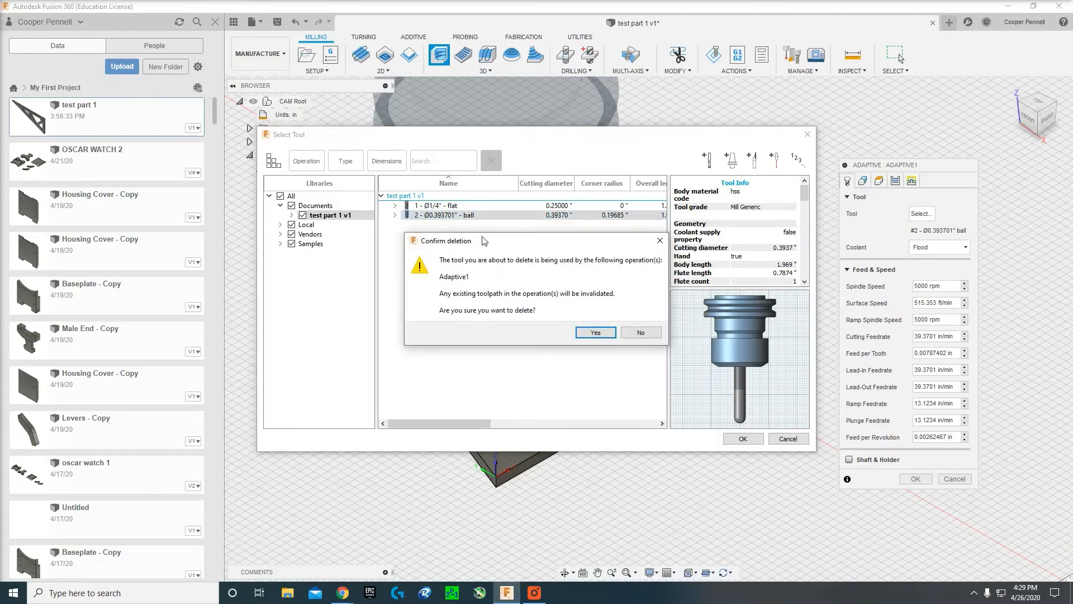
click(595, 334)
Step: Change the 1/4 in flat end mill to 1 flute, override Drill1's feeds and speeds, and assign the tool to the adaptive operation
right_click(484, 206)
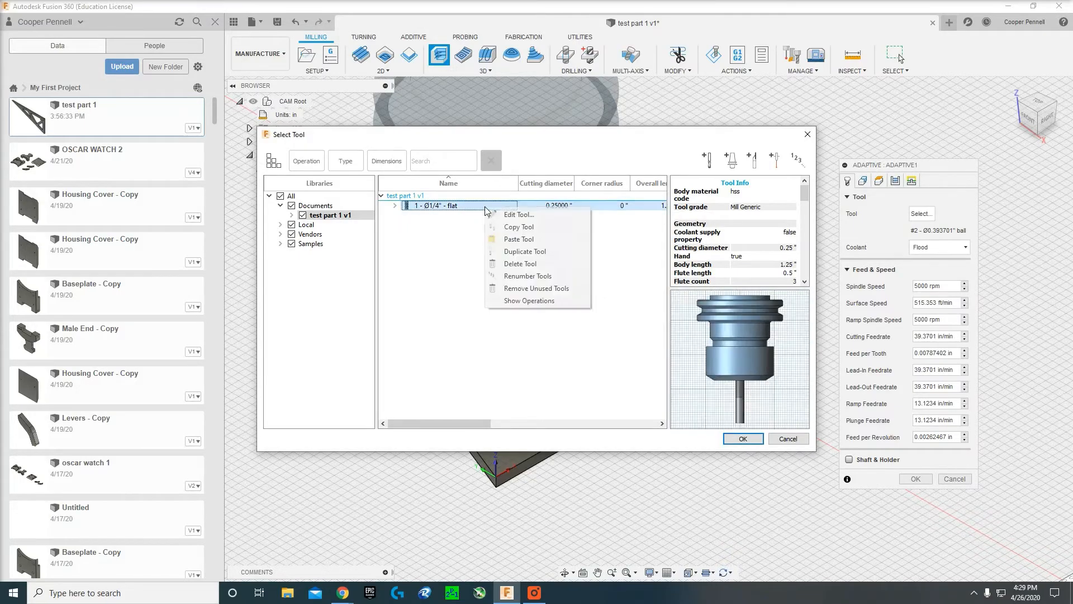
click(506, 216)
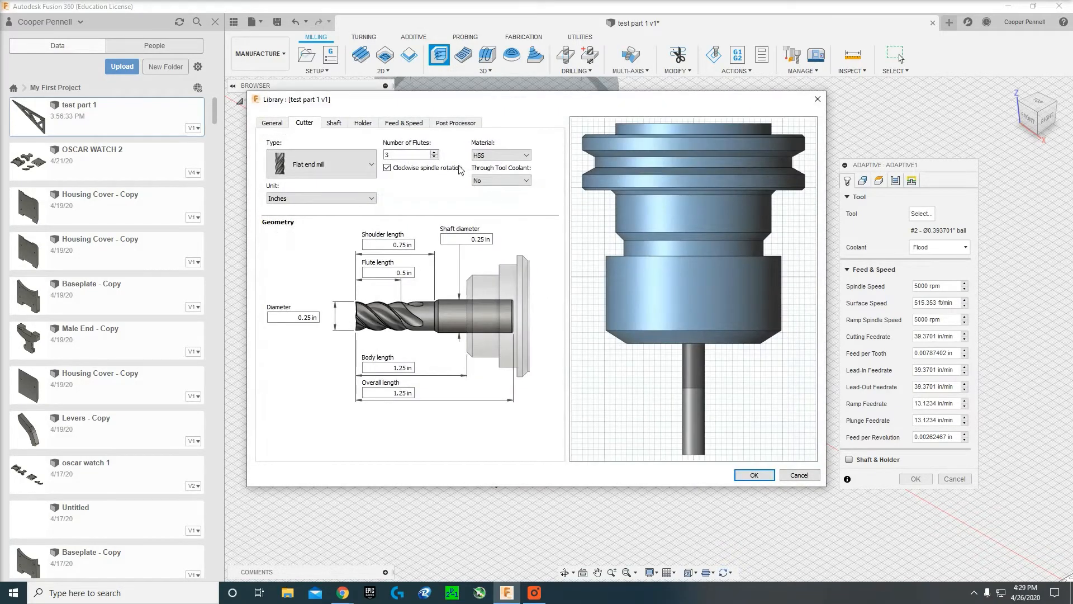
click(423, 157)
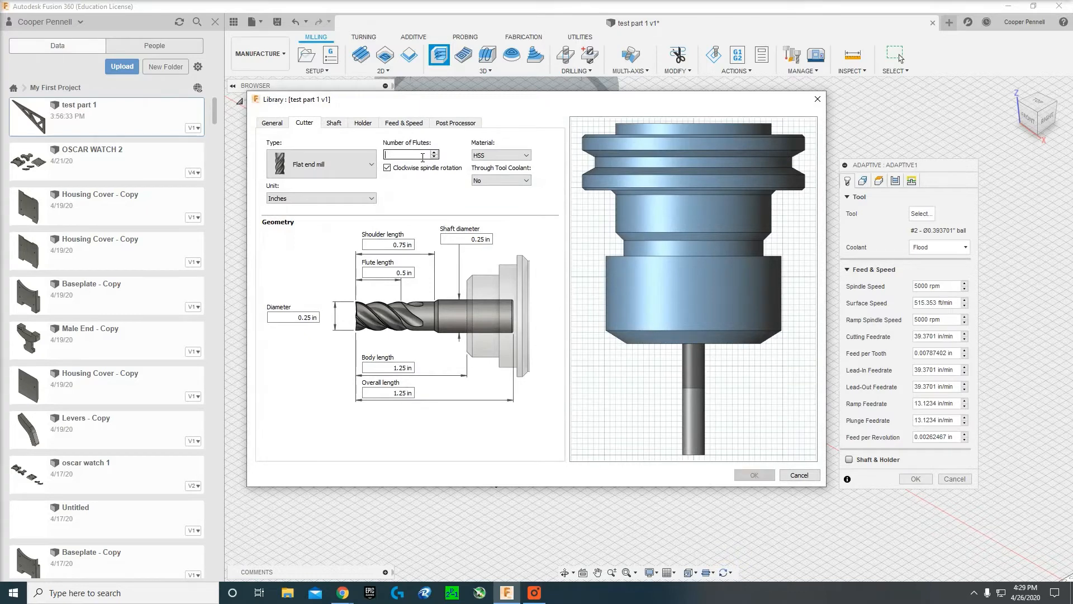
key(BackSpace)
text(1)
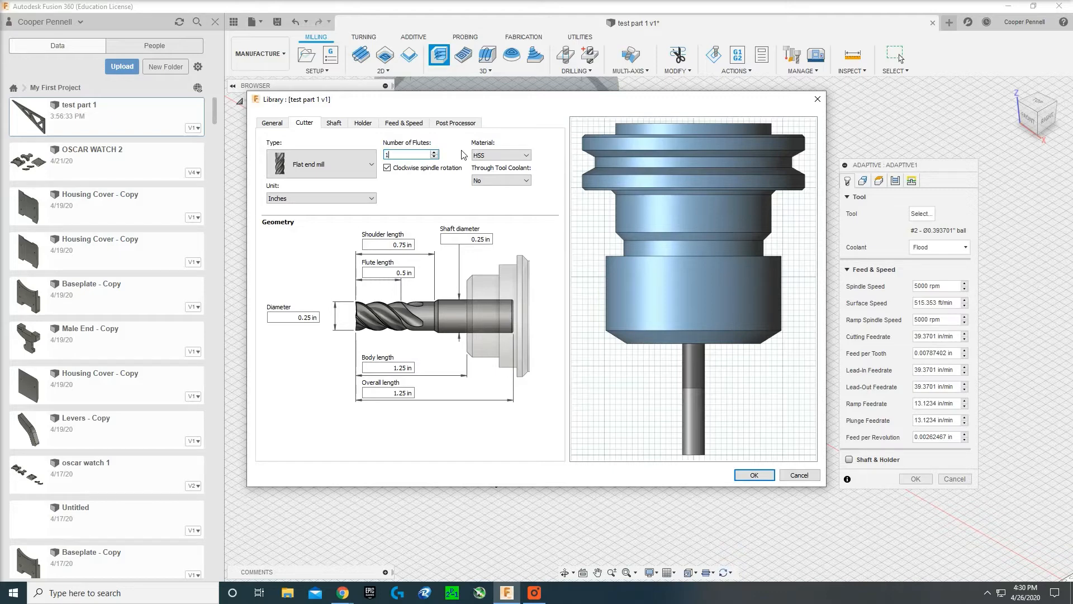
click(743, 478)
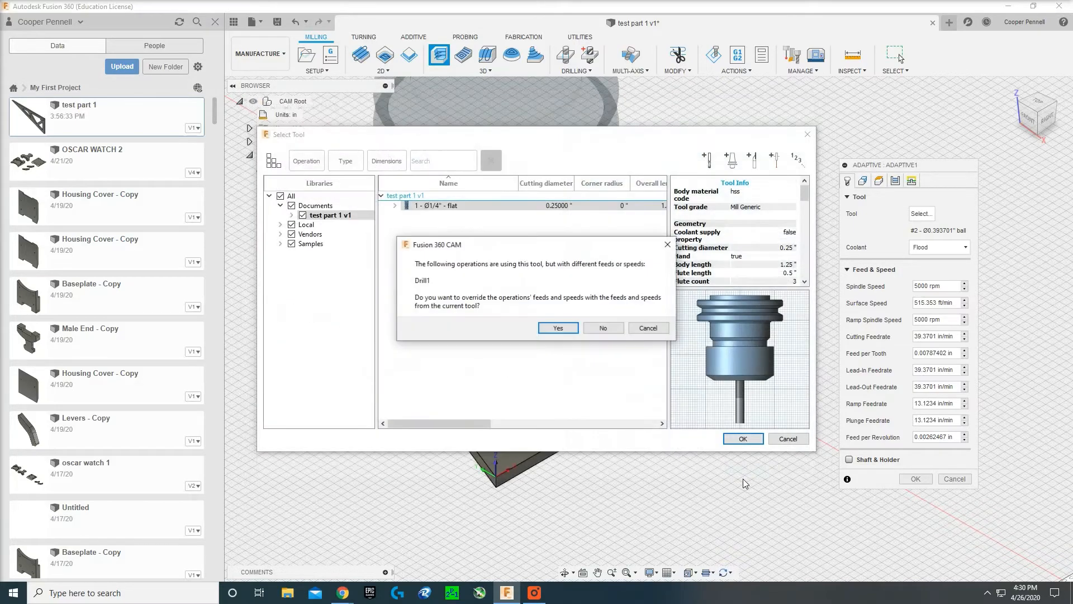
click(558, 329)
click(742, 438)
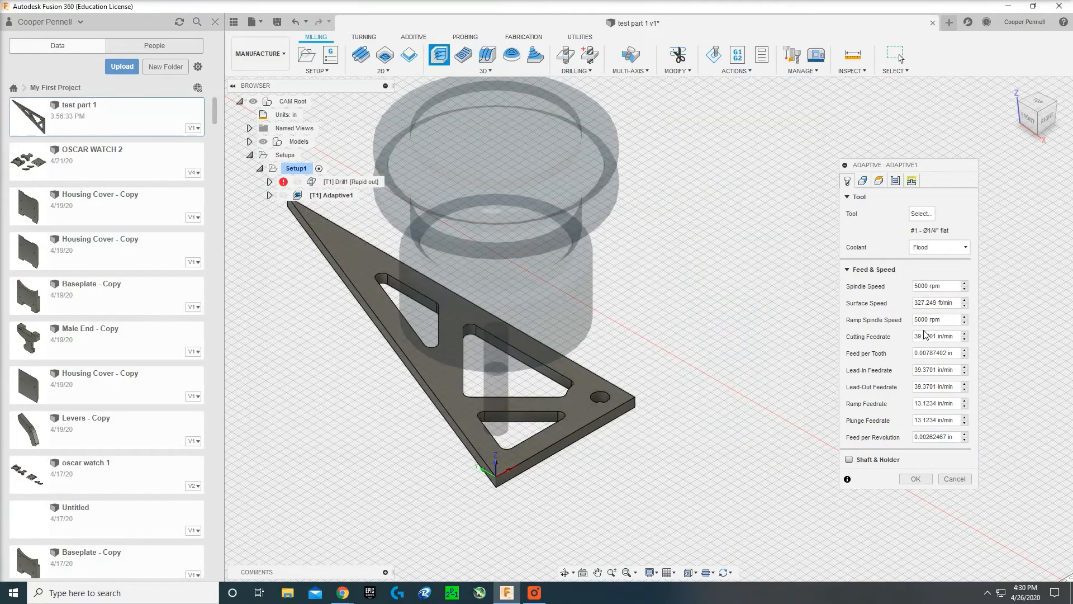
Step: Set the adaptive spindle speed to 15000 rpm and the cutting and lead-in feedrates to 35 in/min
click(916, 289)
text(1)
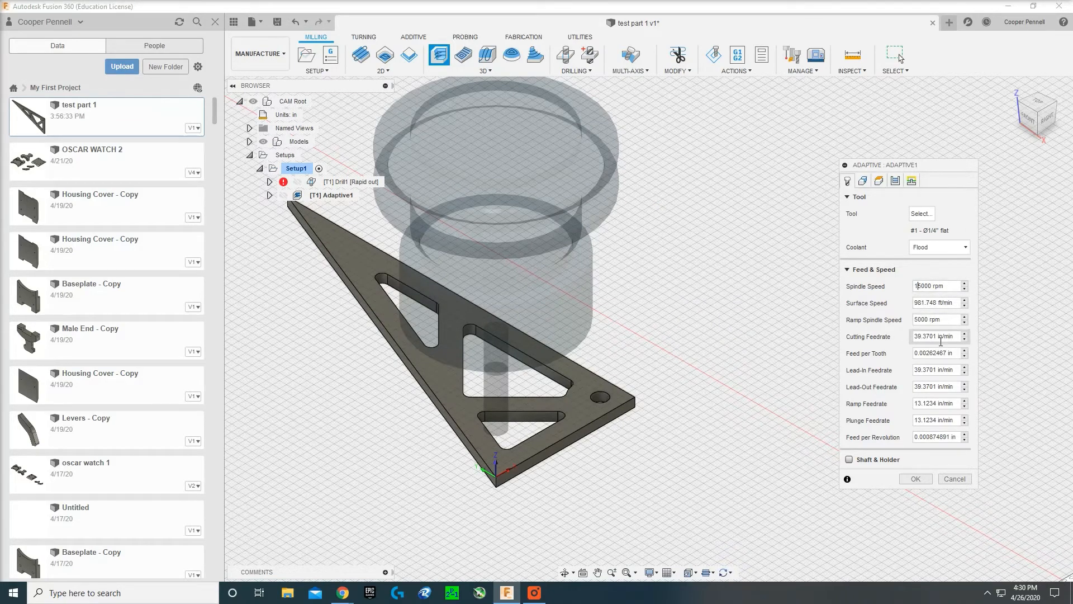
drag(936, 337, 882, 337)
text(35)
drag(938, 370, 915, 373)
key(BackSpace)
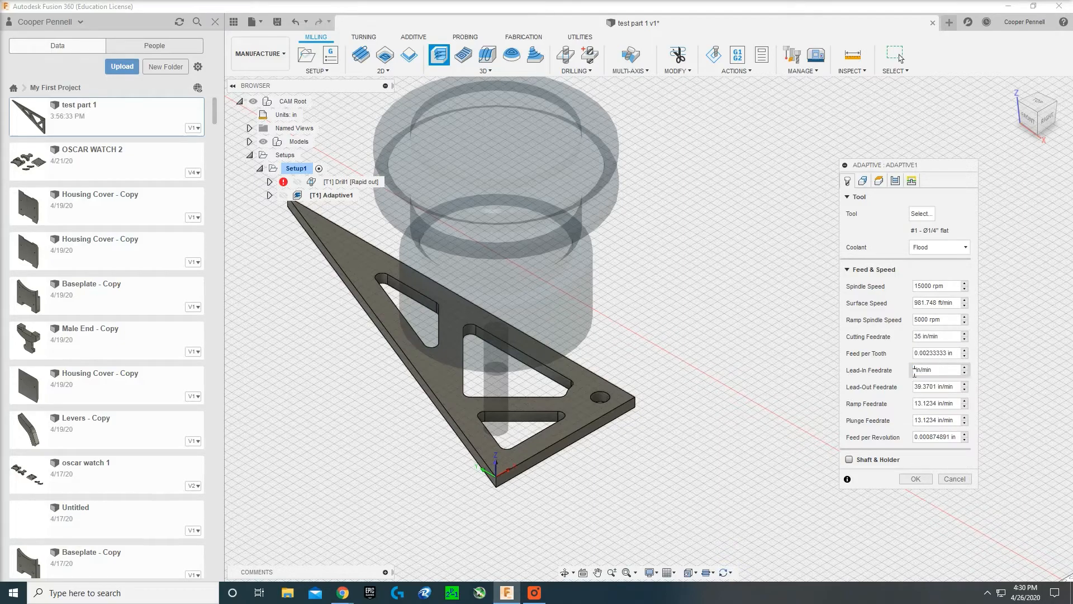
text(2)
key(BackSpace)
text(35)
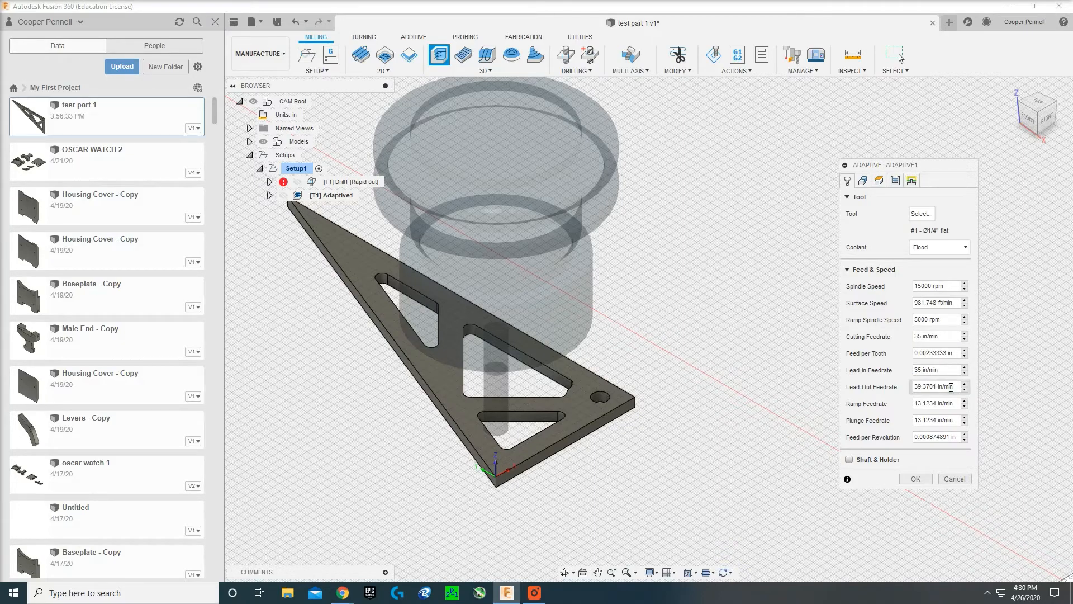
Step: Set the lead-out feedrate to 35 in/min and both the ramp and plunge feedrates to 5 in/min
drag(935, 388, 877, 426)
key(BackSpace)
text(35)
key(BackSpace)
text(5)
key(BackSpace)
text(5)
click(924, 355)
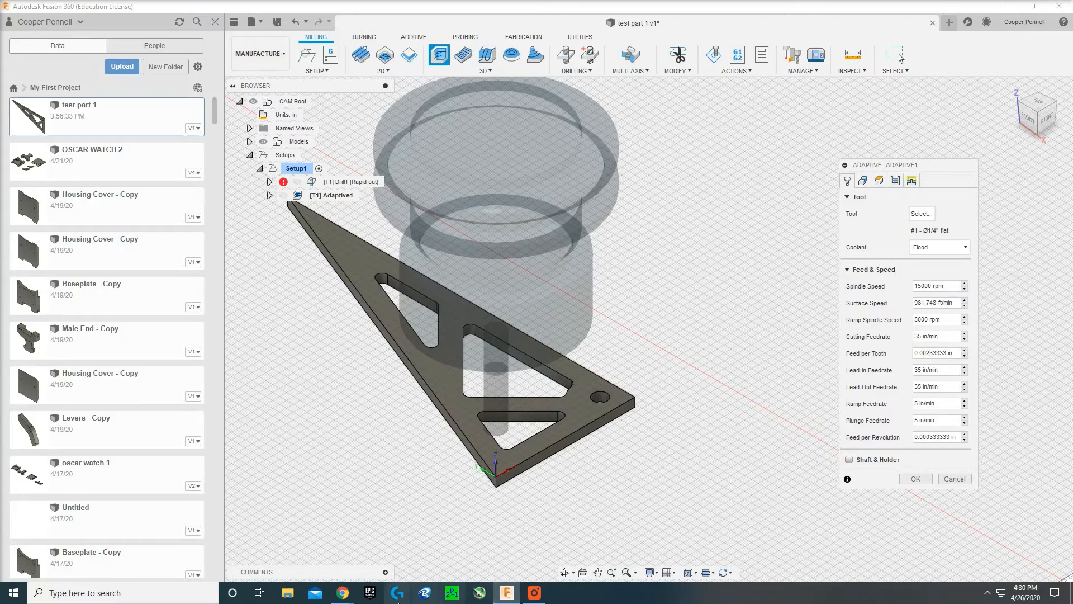
Step: Switch to the feeds and speeds document and compare its ideal feed per tooth for rolled aluminum sheet
mouse_move(345, 596)
click(304, 539)
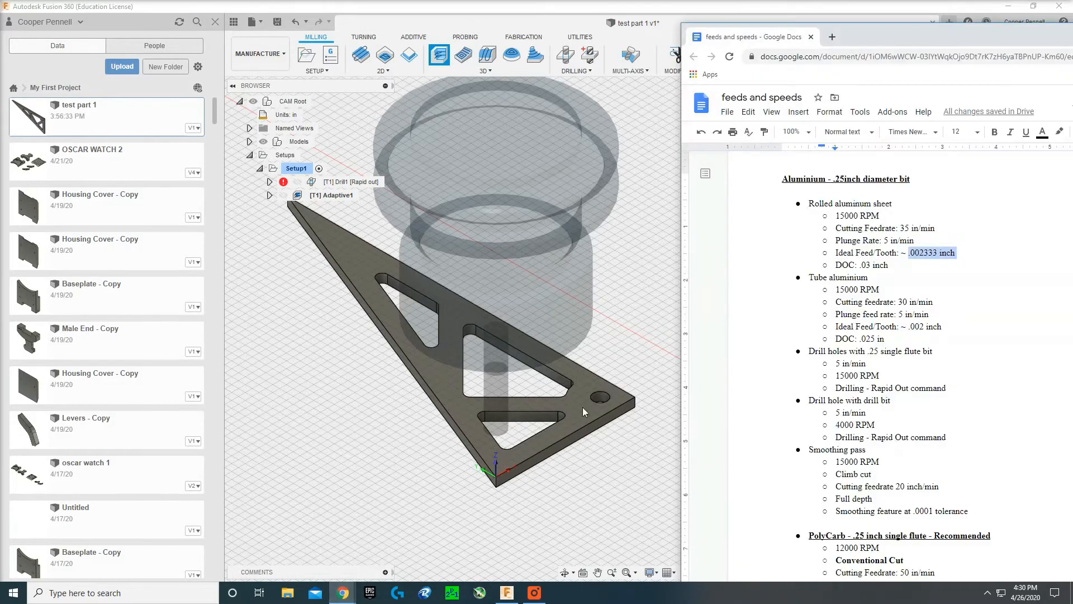
click(912, 323)
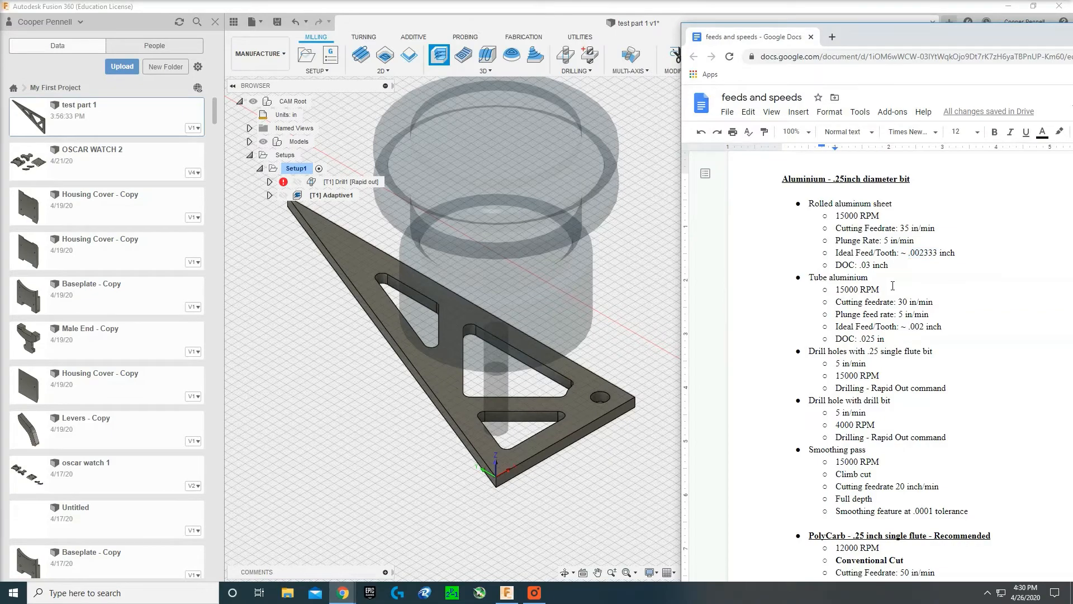
Step: Return to Fusion 360, try a spindle speed of 17000 rpm to see its effect on feed per tooth, and restore 15000 rpm
click(666, 285)
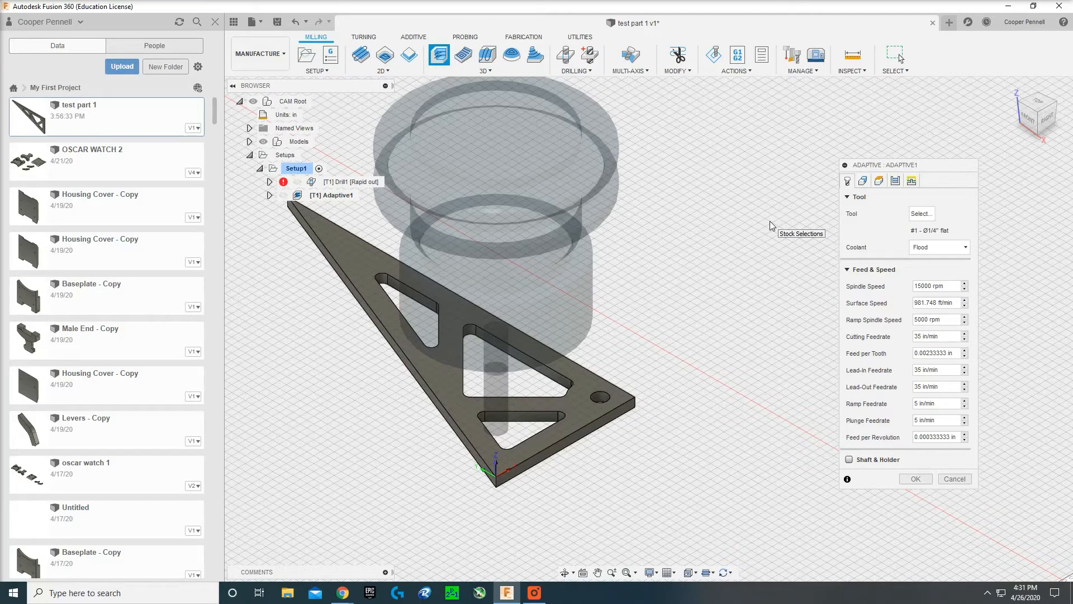
click(916, 287)
text(1)
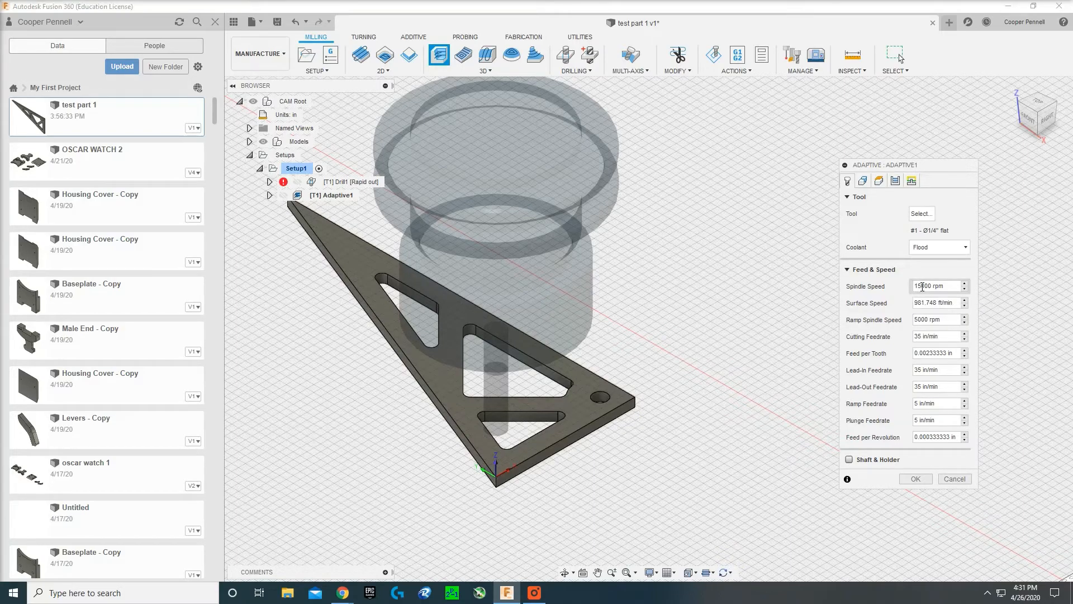
key(BackSpace)
text(76)
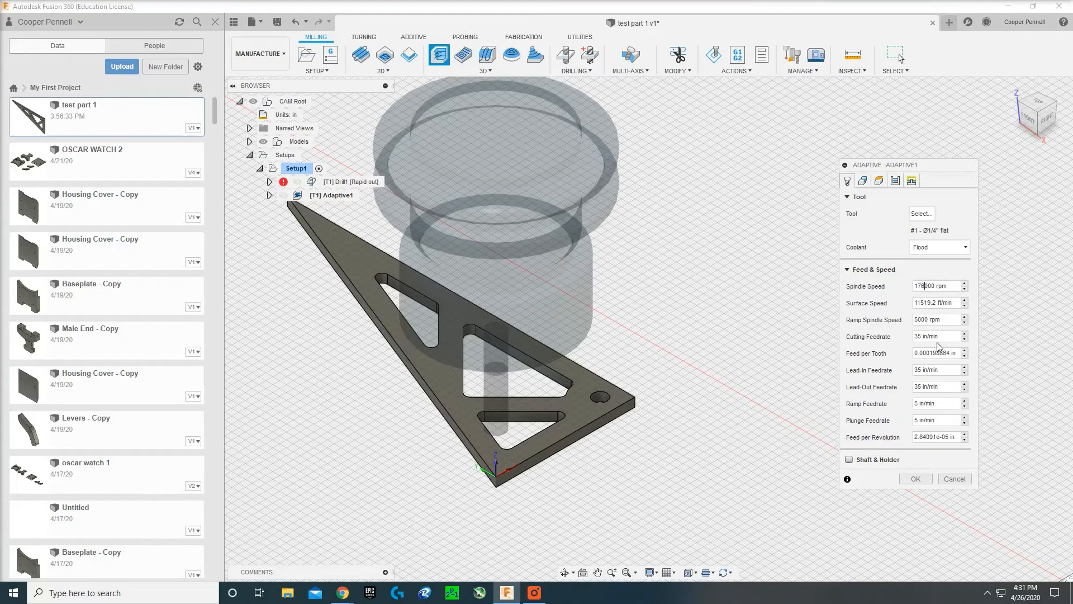
key(BackSpace)
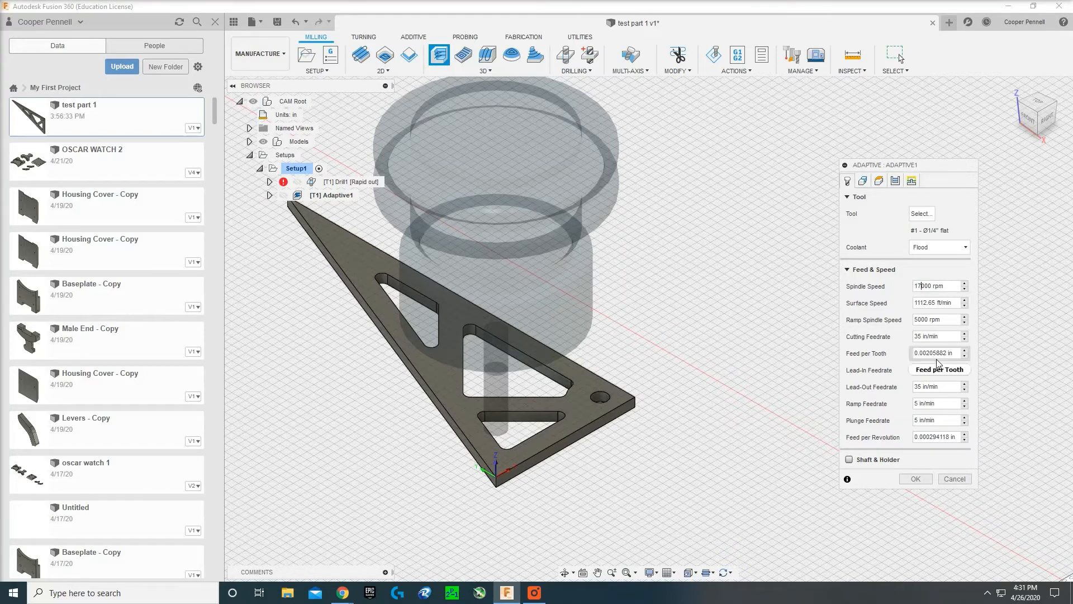
key(BackSpace)
text(5)
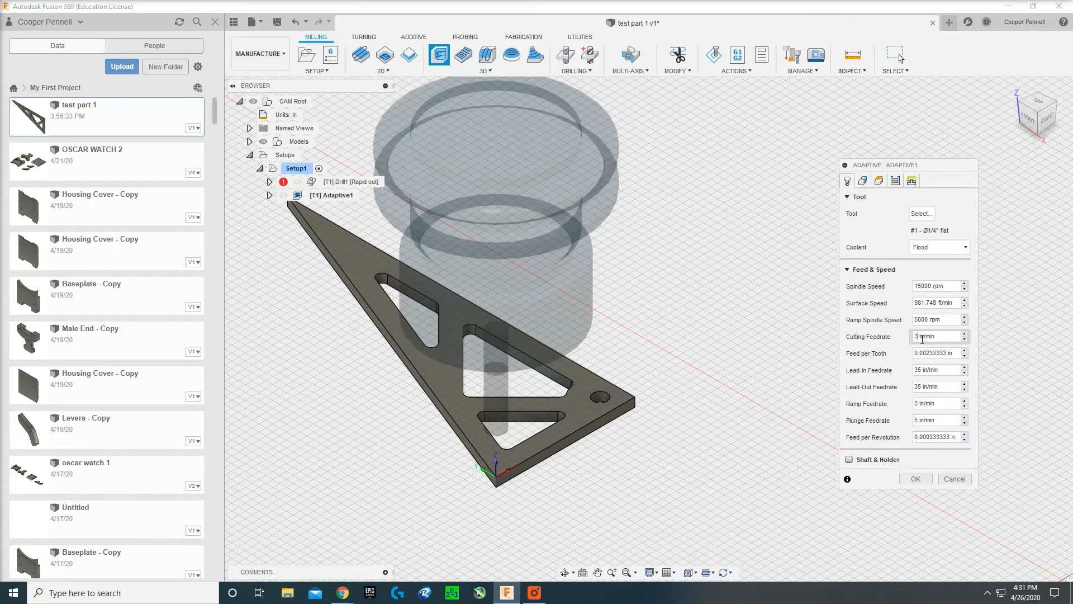
Step: Try a cutting feedrate of 25 in/min to see its effect on feed per tooth, and restore 35 in/min
key(BackSpace)
text(2)
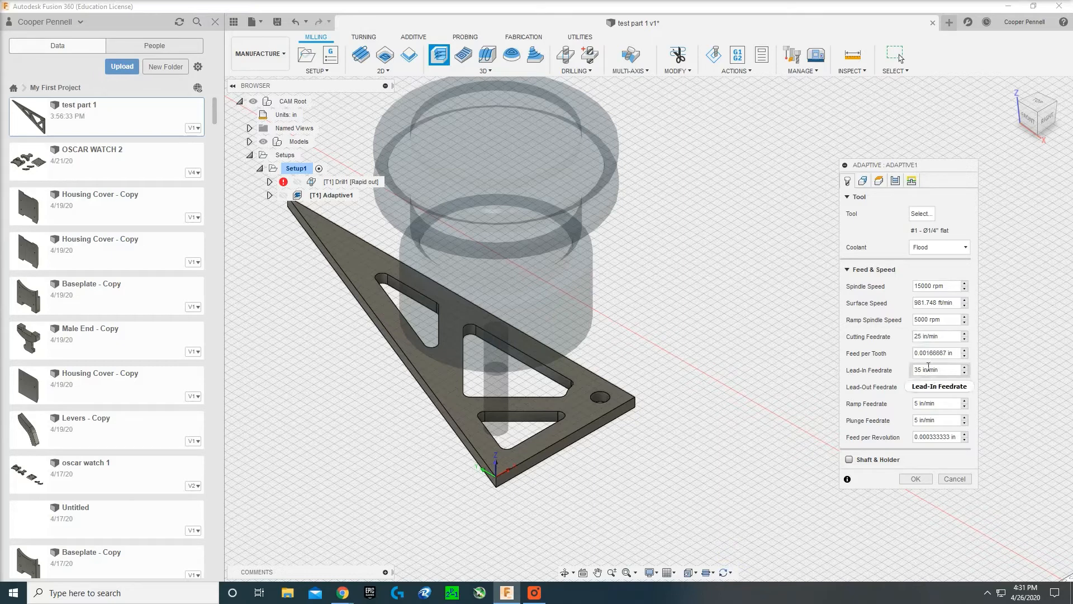
key(BackSpace)
key(BackSpace)
text(35)
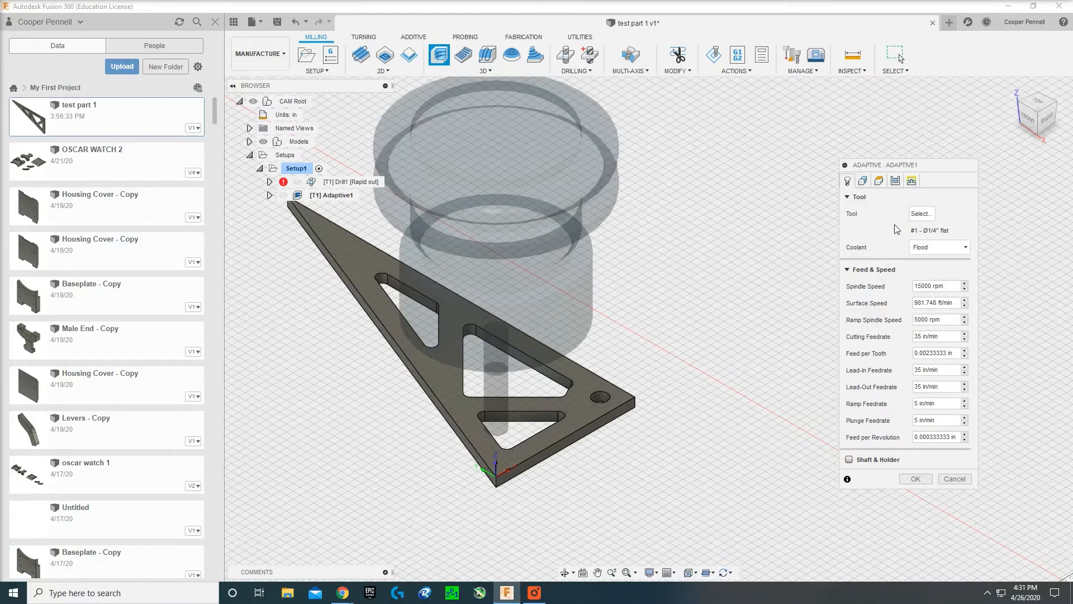
Step: Turn off Rest Machining and Stock Contours in the adaptive operation's geometry settings
click(863, 182)
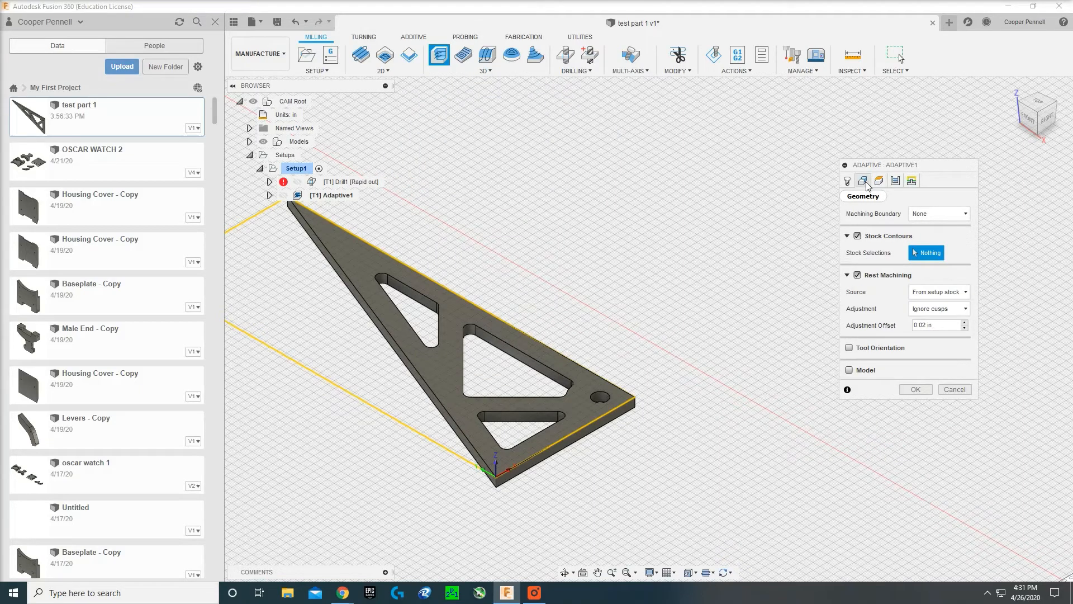
middle_drag(578, 233, 710, 213)
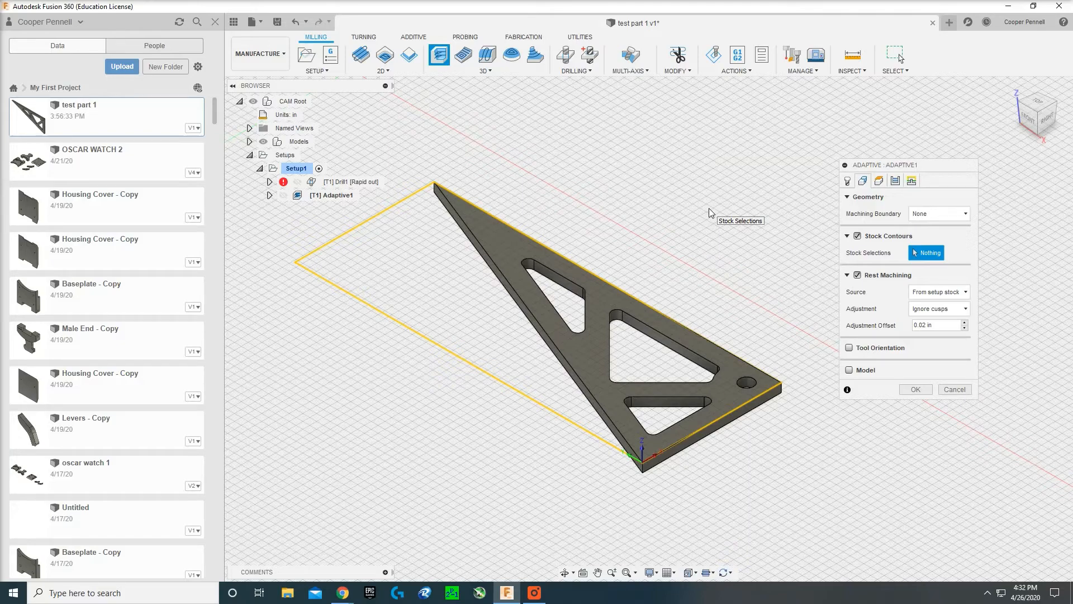
click(857, 275)
click(857, 235)
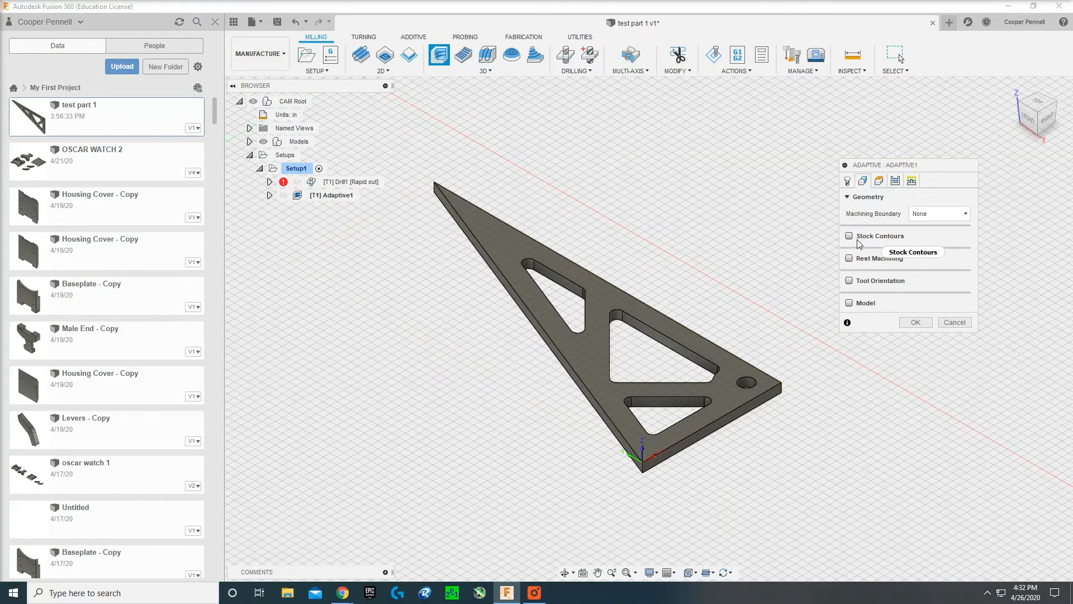
Step: Set the machining boundary to Selection with tool containment set to Tool inside boundary
click(939, 212)
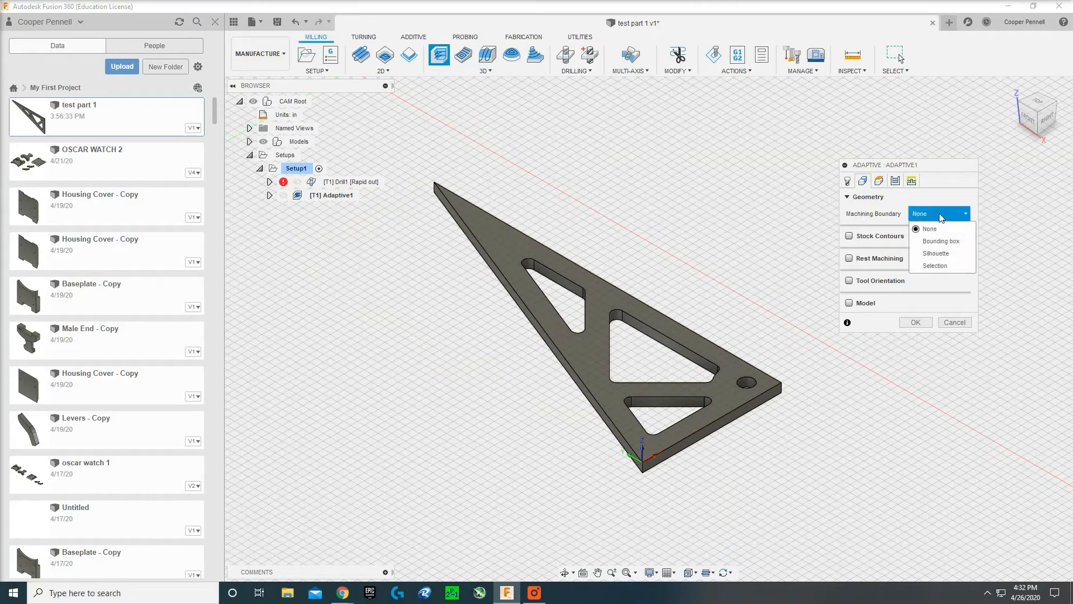
click(933, 265)
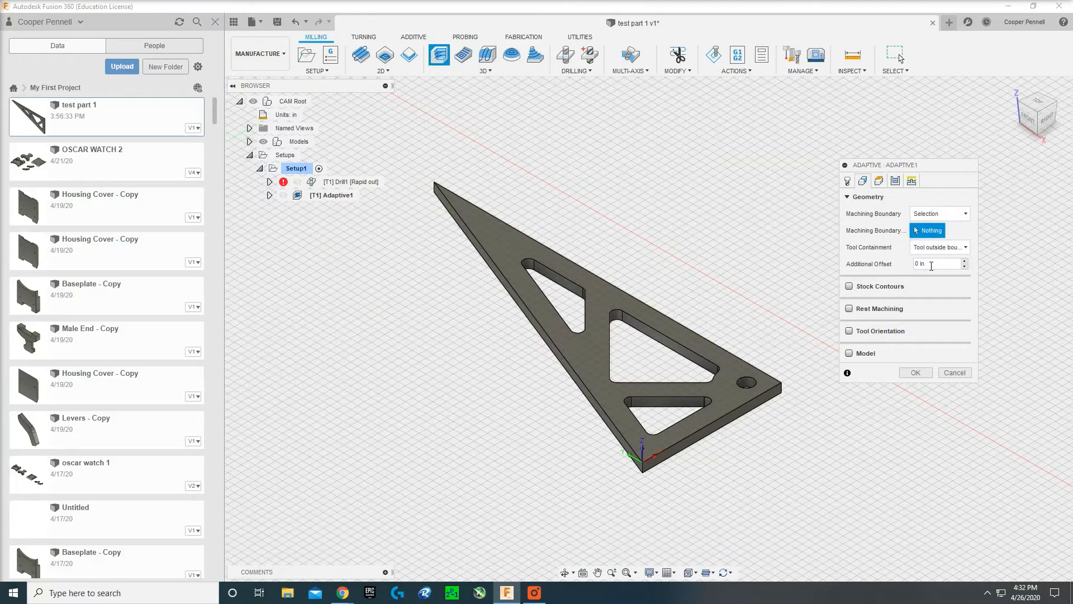
click(931, 249)
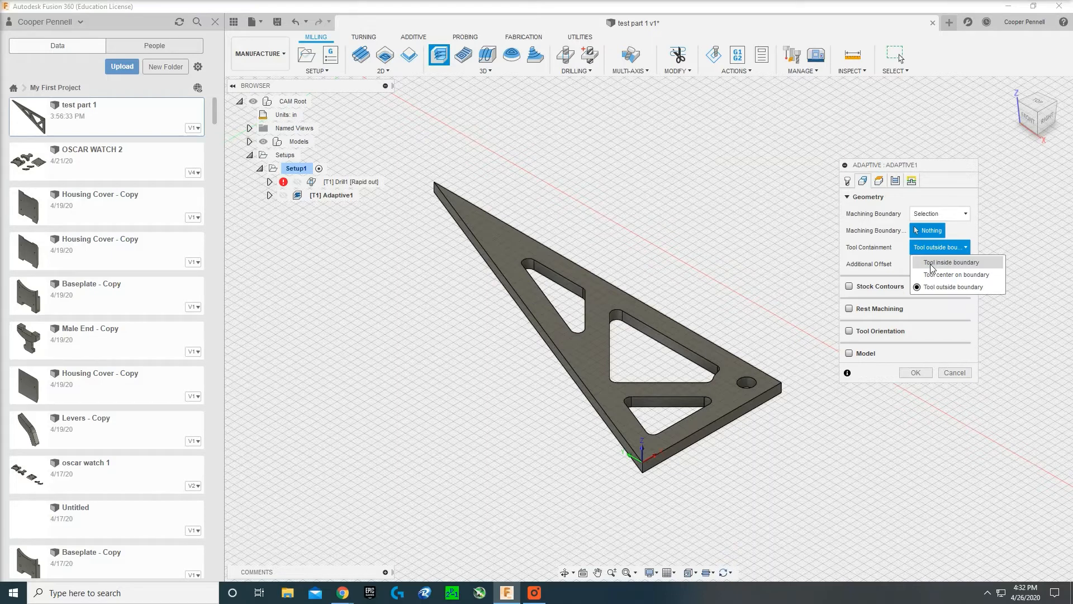
click(932, 265)
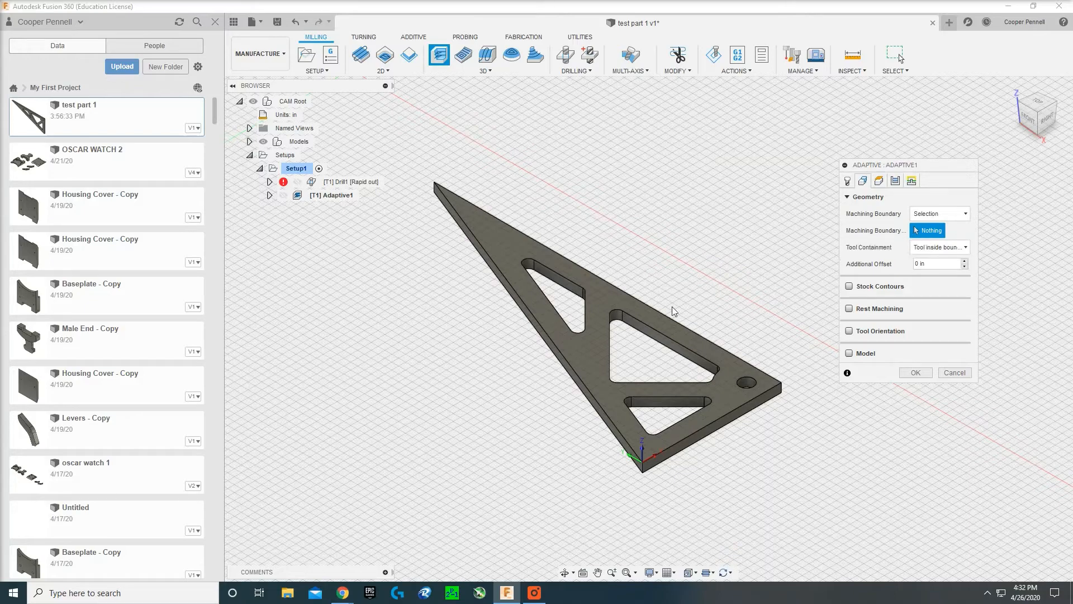
Step: Select the upper edges of the three triangular cutouts as the adaptive operation's machining boundary chains
click(662, 338)
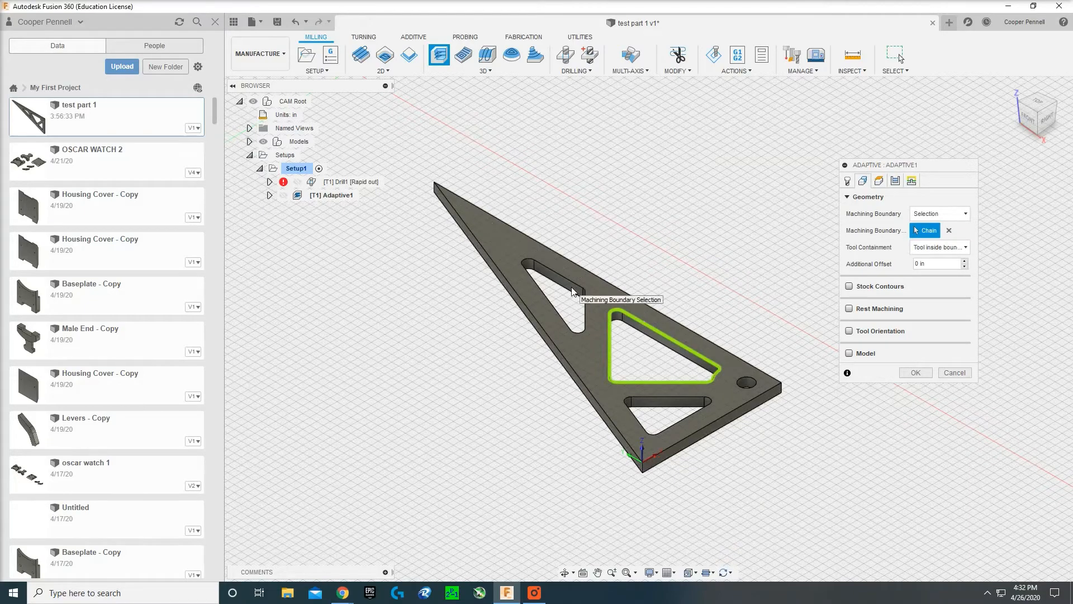
click(576, 286)
click(676, 401)
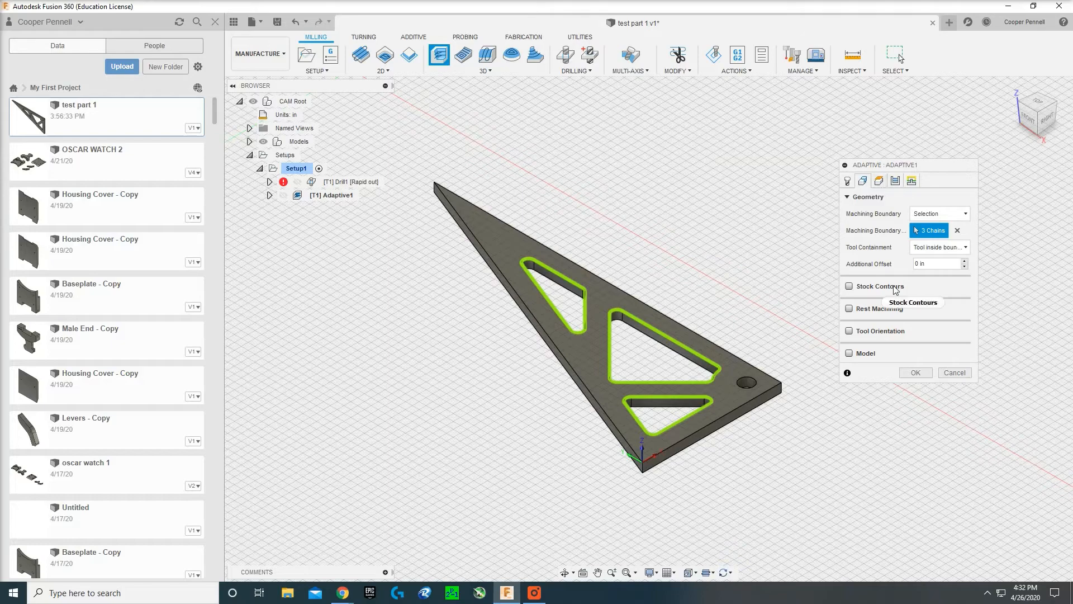
Step: Set the adaptive heights with the top from Model top and the bottom from Model bottom with a 0.01 in offset
click(877, 181)
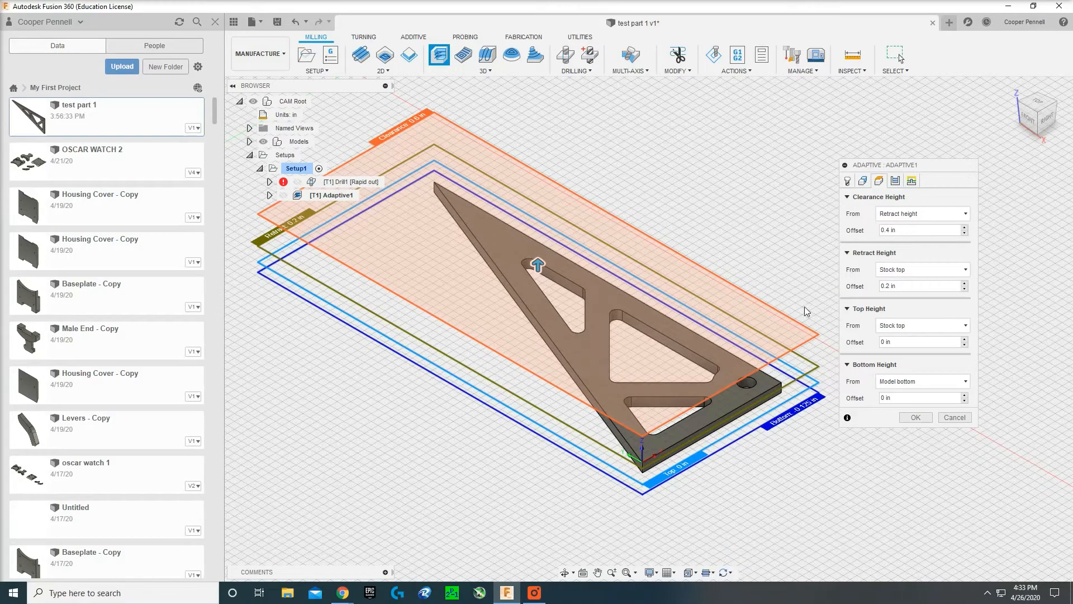
click(916, 325)
click(904, 378)
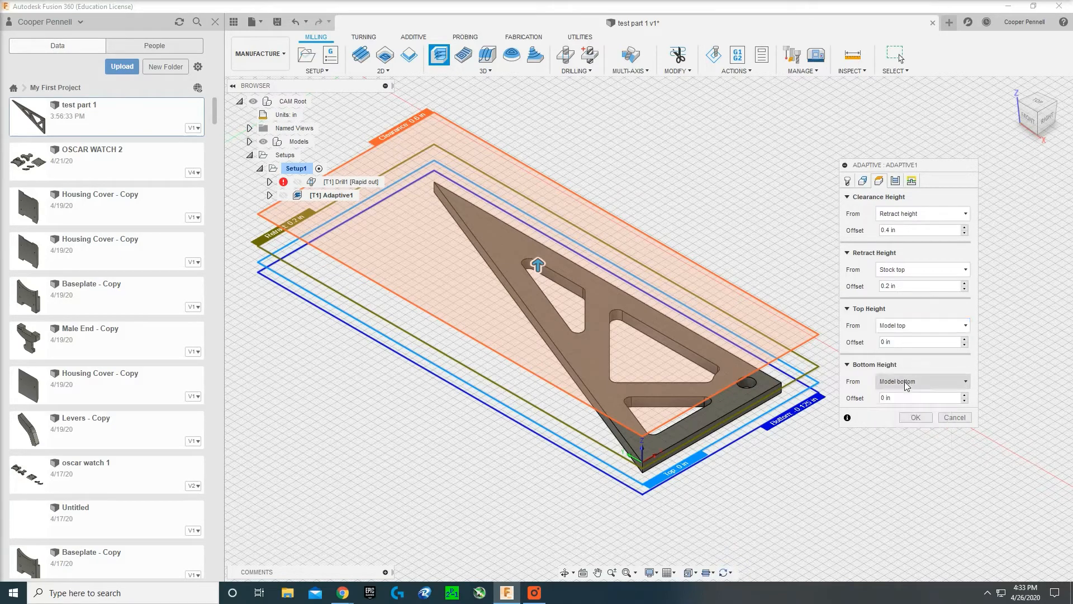
click(905, 381)
click(900, 446)
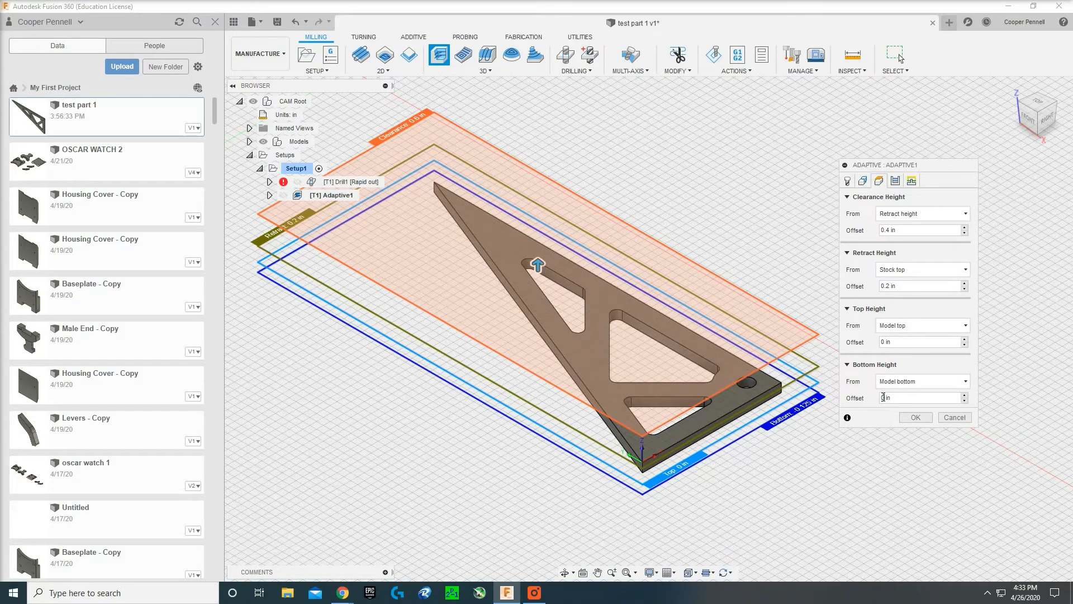
click(883, 397)
text(.01)
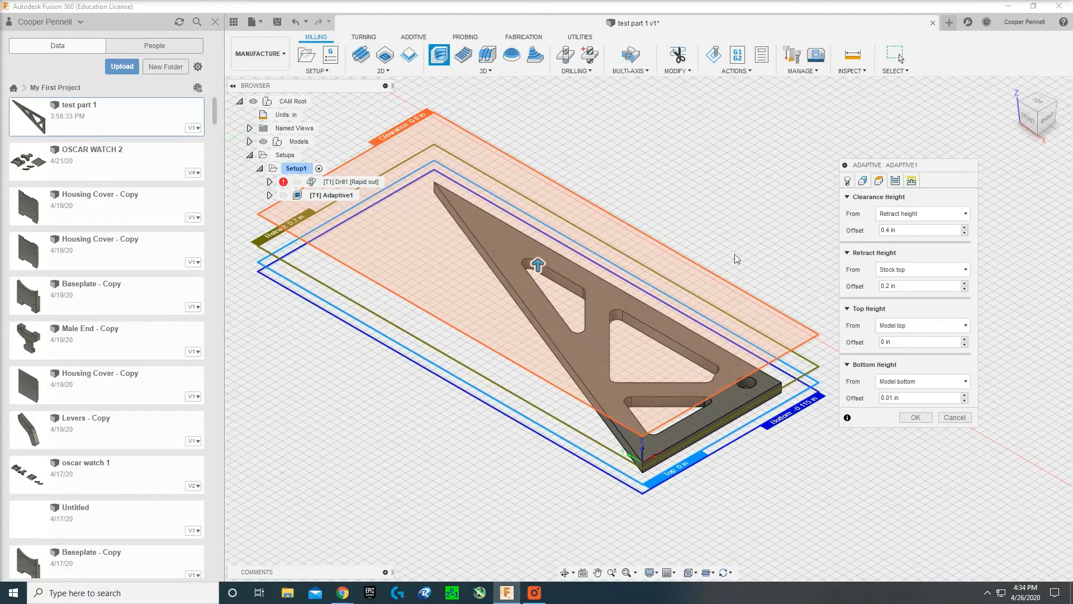
Step: Turn off Stock to Leave in the adaptive operation's passes settings
click(895, 180)
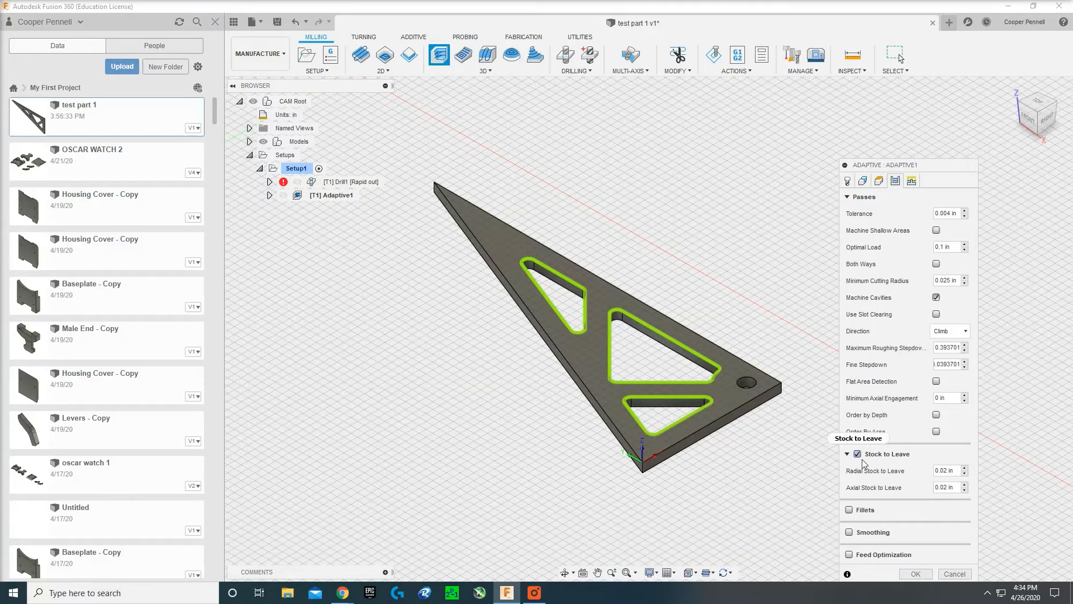
mouse_move(863, 463)
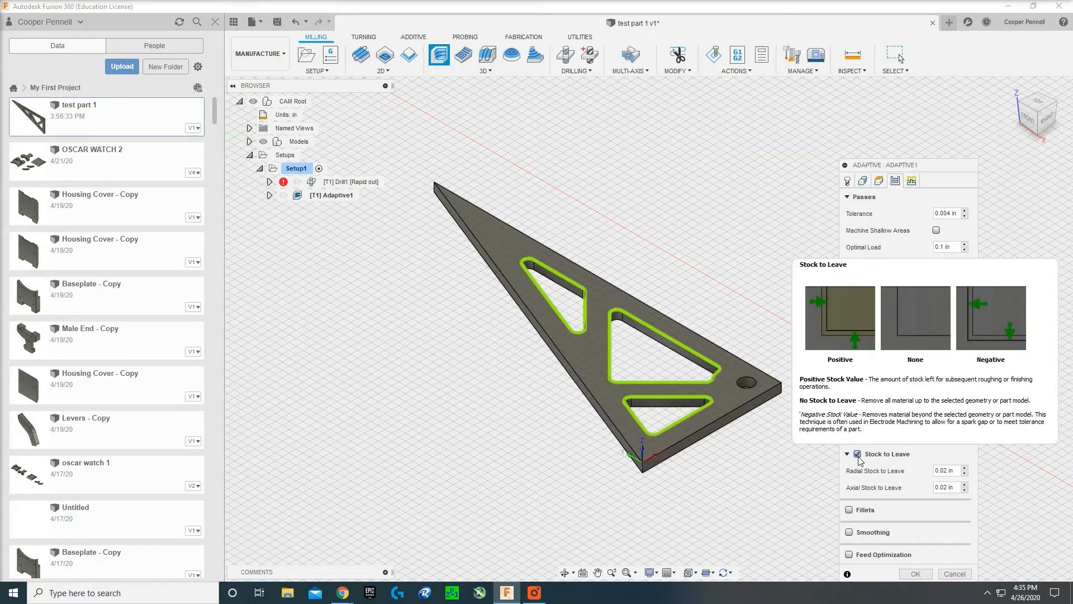
click(857, 455)
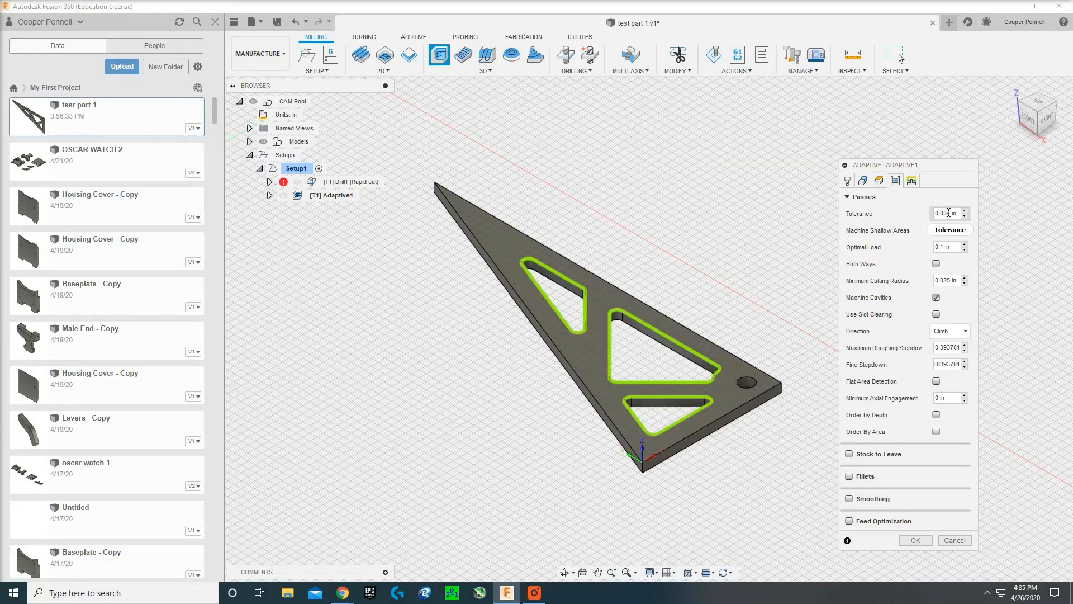
mouse_move(949, 213)
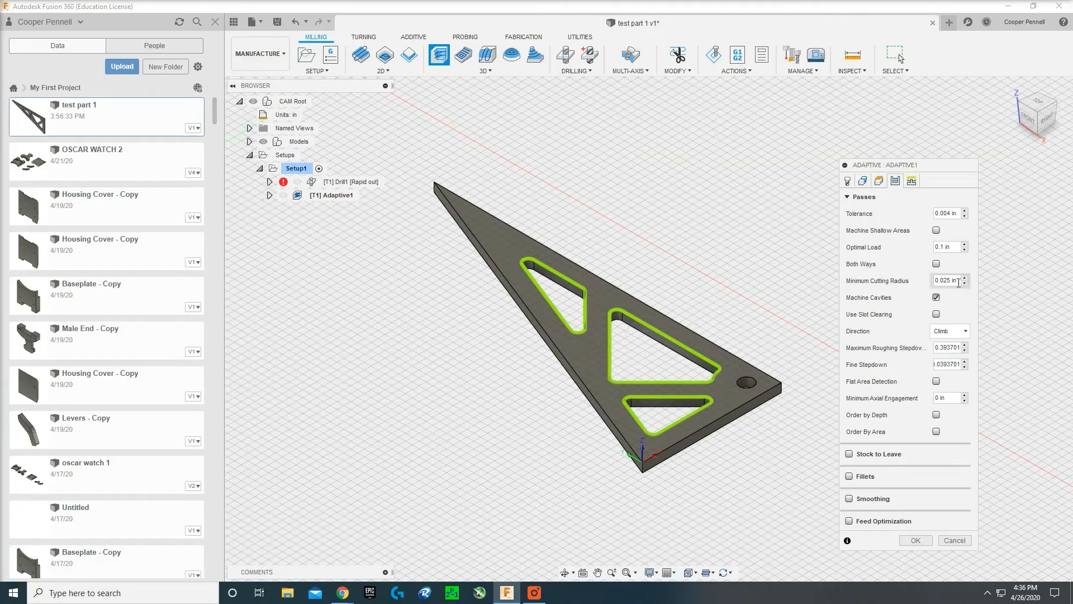
mouse_move(952, 280)
click(534, 592)
click(282, 10)
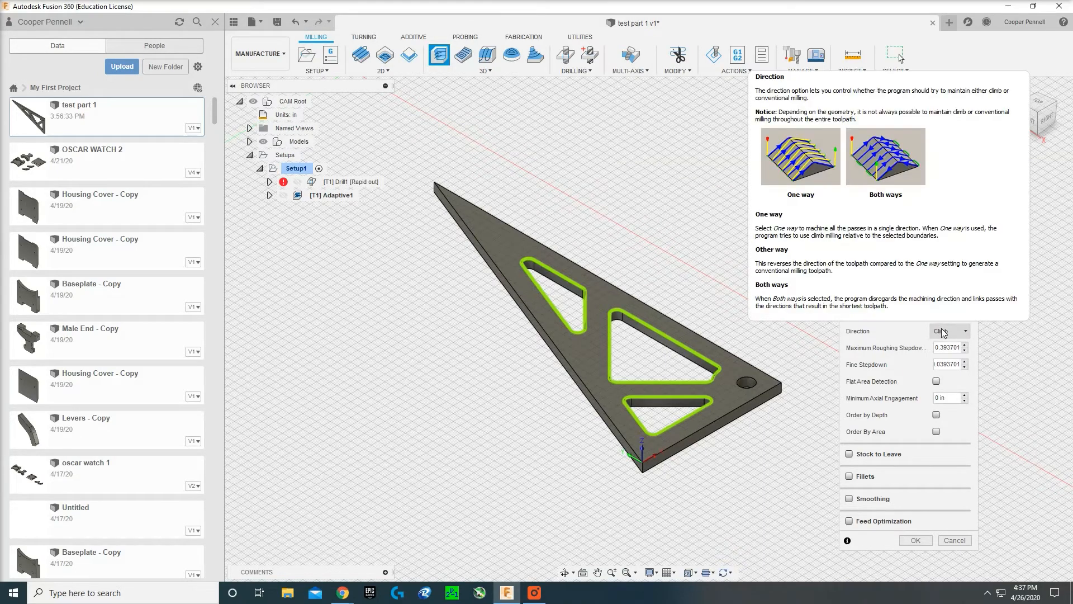
Step: Set the adaptive operation's cutting direction to Conventional
click(943, 332)
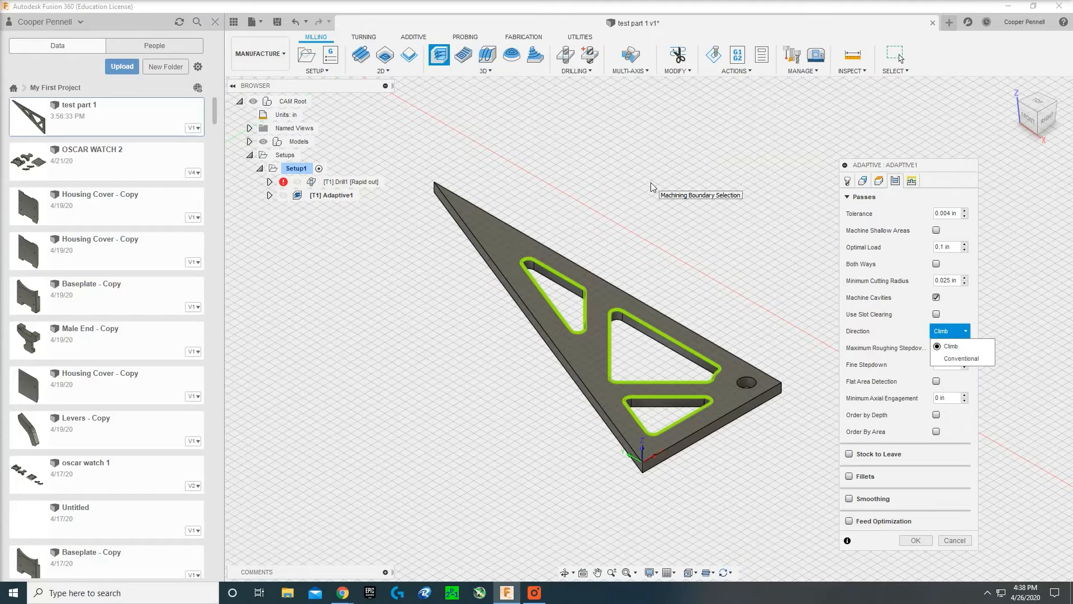
click(949, 332)
click(956, 331)
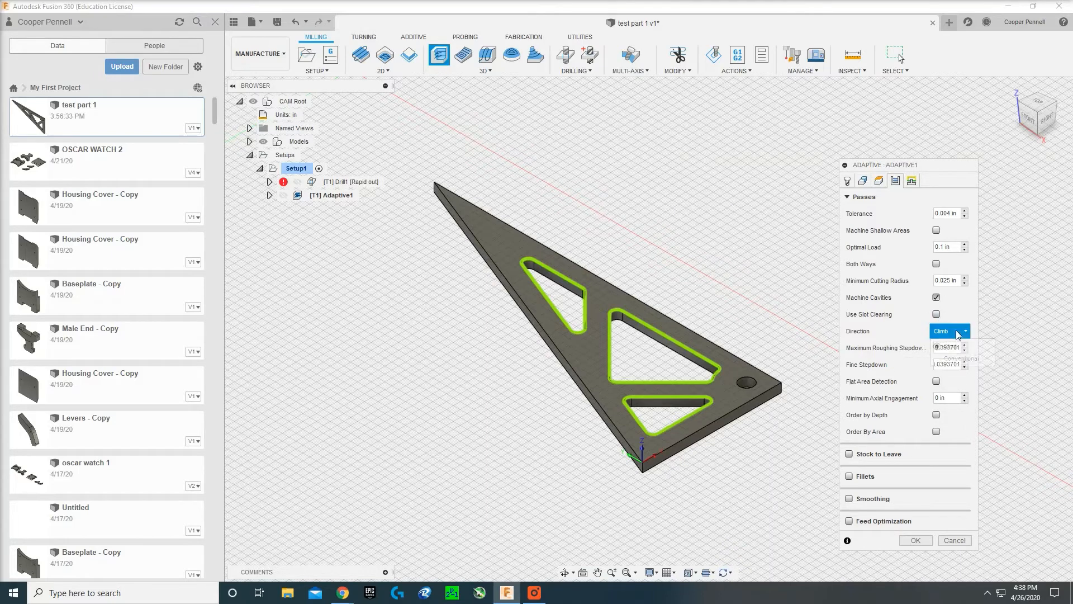
click(957, 359)
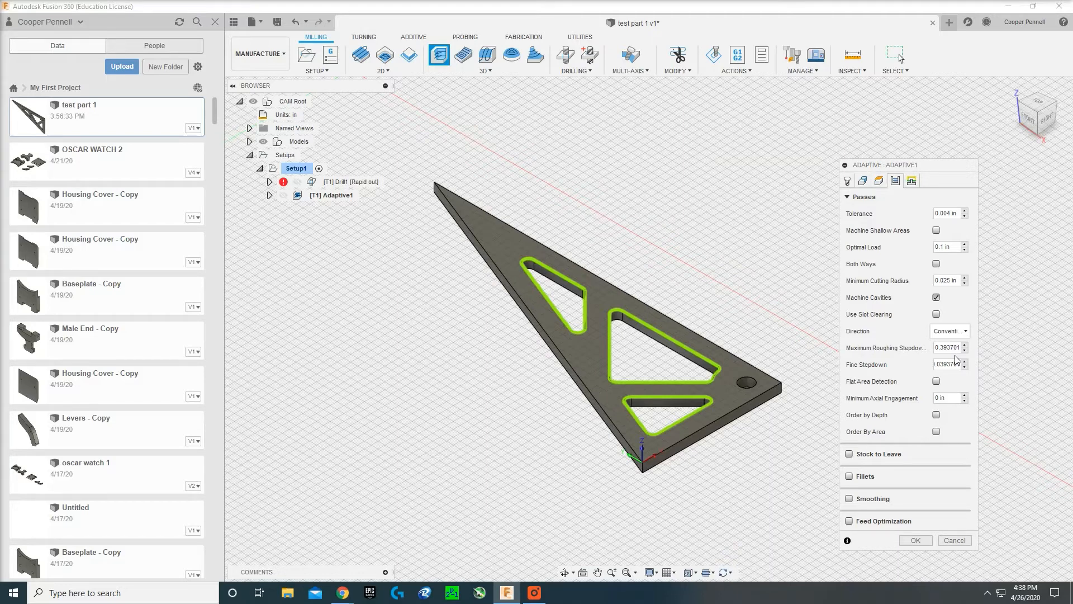
click(535, 591)
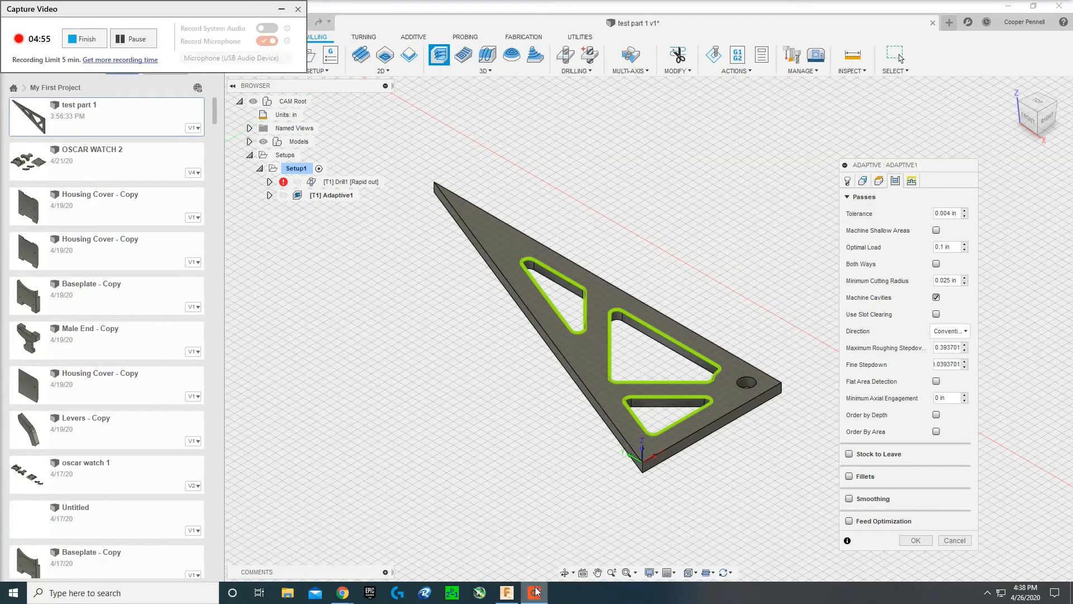
click(535, 591)
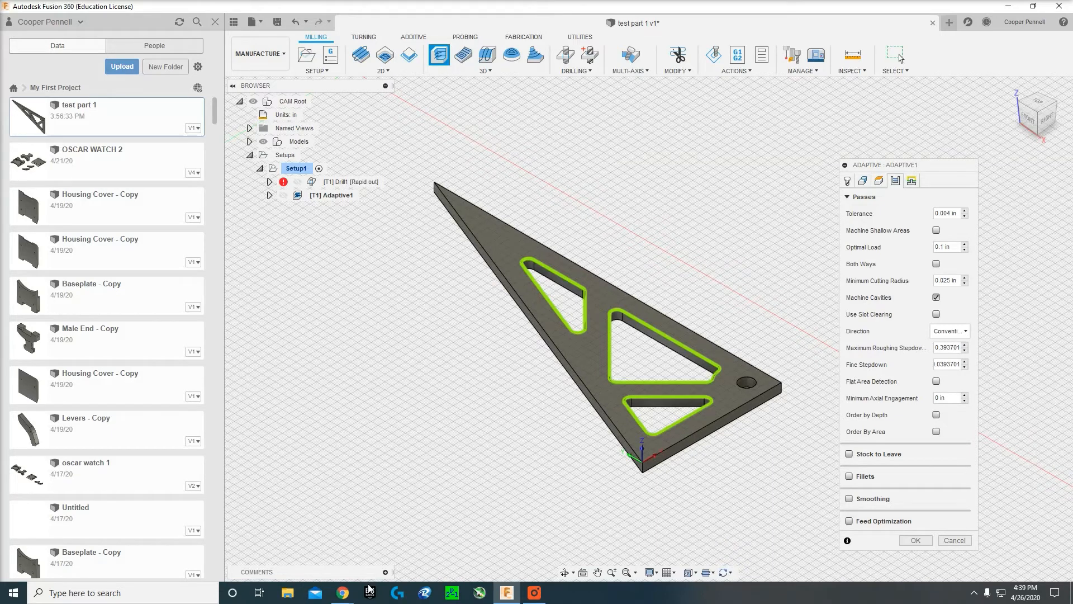
Step: Check the depth of cut in the Google Docs feeds and speeds document, return to Fusion 360, and set Maximum Roughing Stepdown to 0.03 in
mouse_move(342, 593)
click(402, 544)
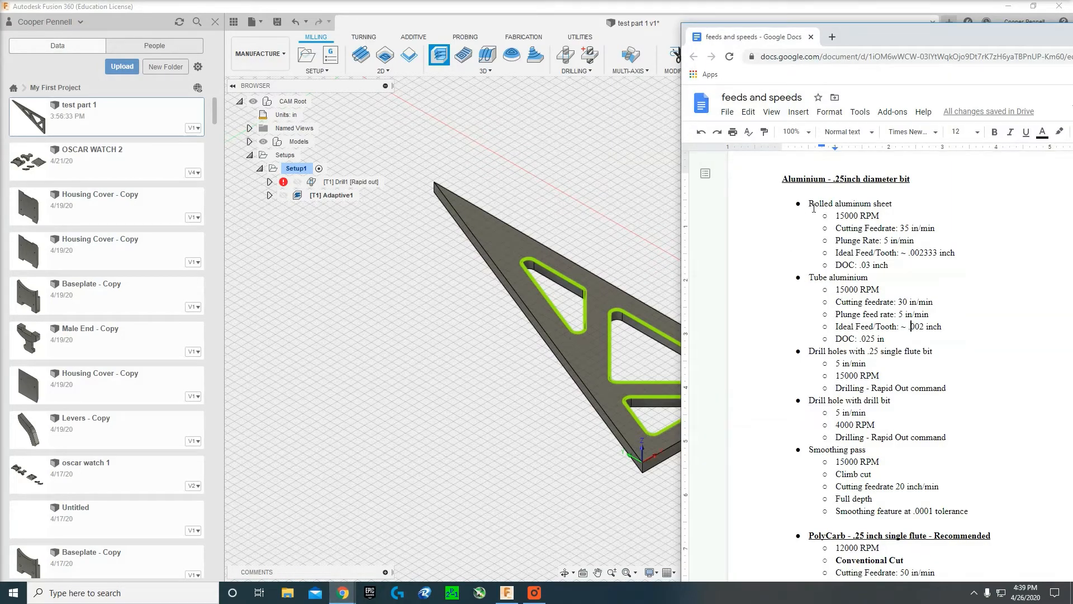
click(528, 392)
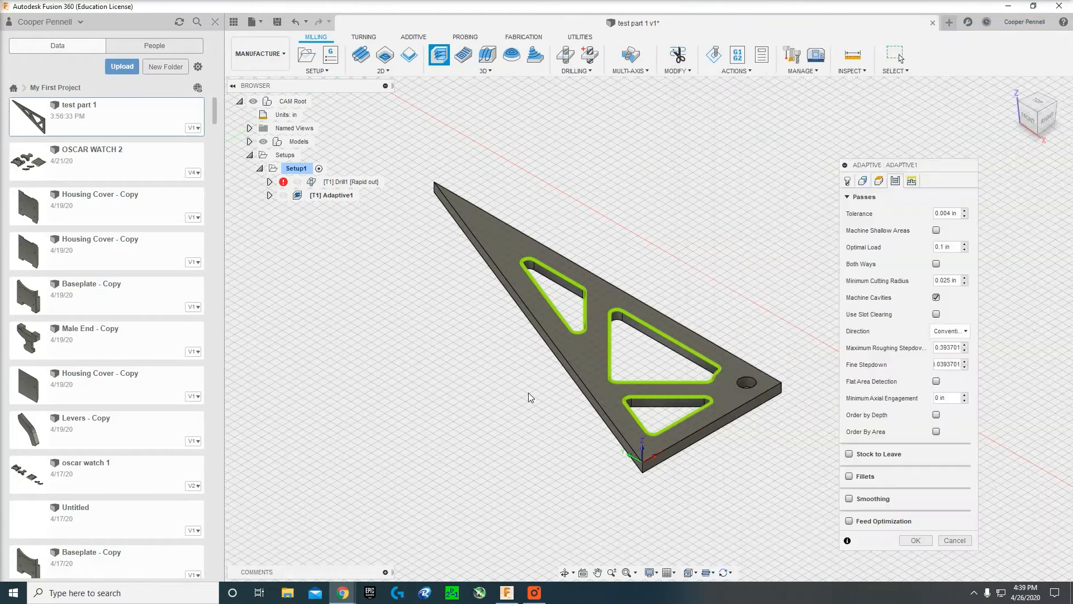
click(951, 351)
key(BackSpace)
key(BackSpace)
key(BackSpace)
text(03)
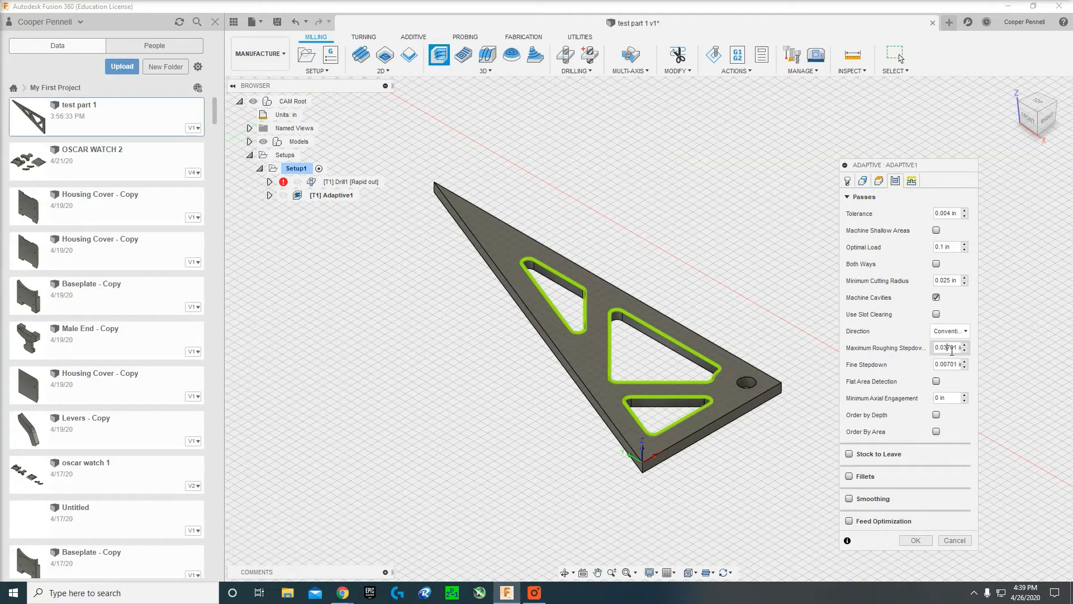
key(Delete)
key(Delete)
key(Delete)
Step: Enable Smoothing for the adaptive passes with a smoothing tolerance of 0.0004 in
click(849, 498)
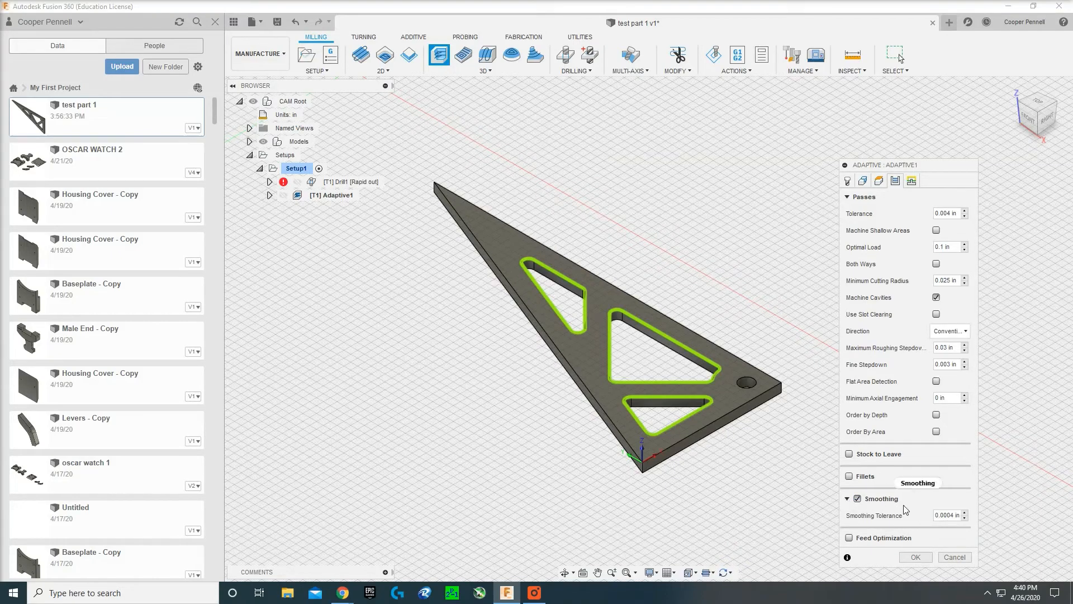
mouse_move(905, 509)
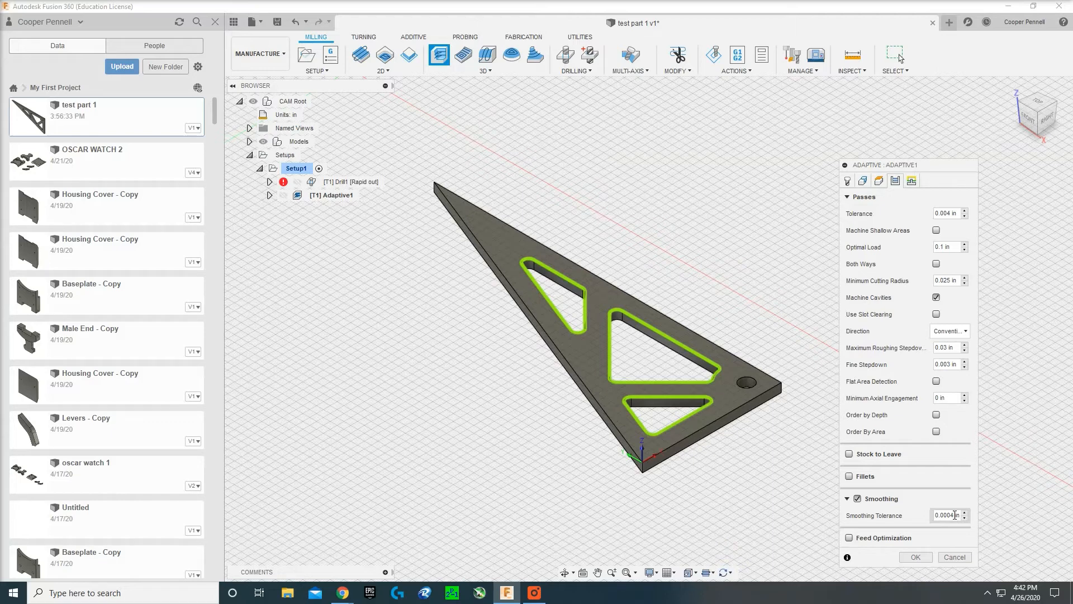
key(BackSpace)
key(BackSpace)
text(1)
key(BackSpace)
text(04)
click(655, 400)
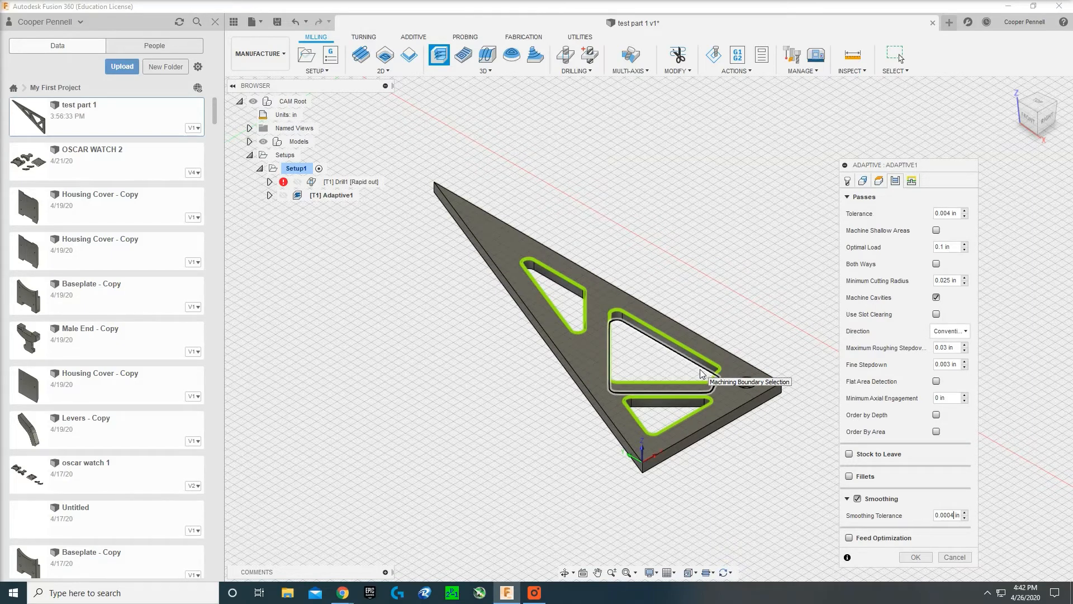
Step: Set the ramp type to Plunge and the horizontal and vertical lead-in/out values to 0 in
click(912, 181)
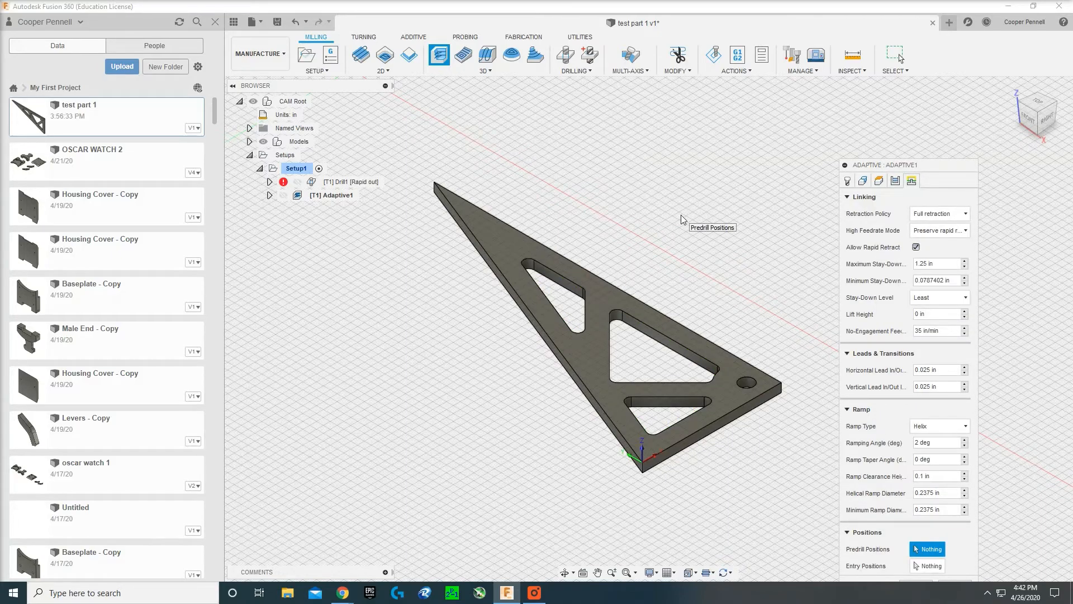
click(924, 427)
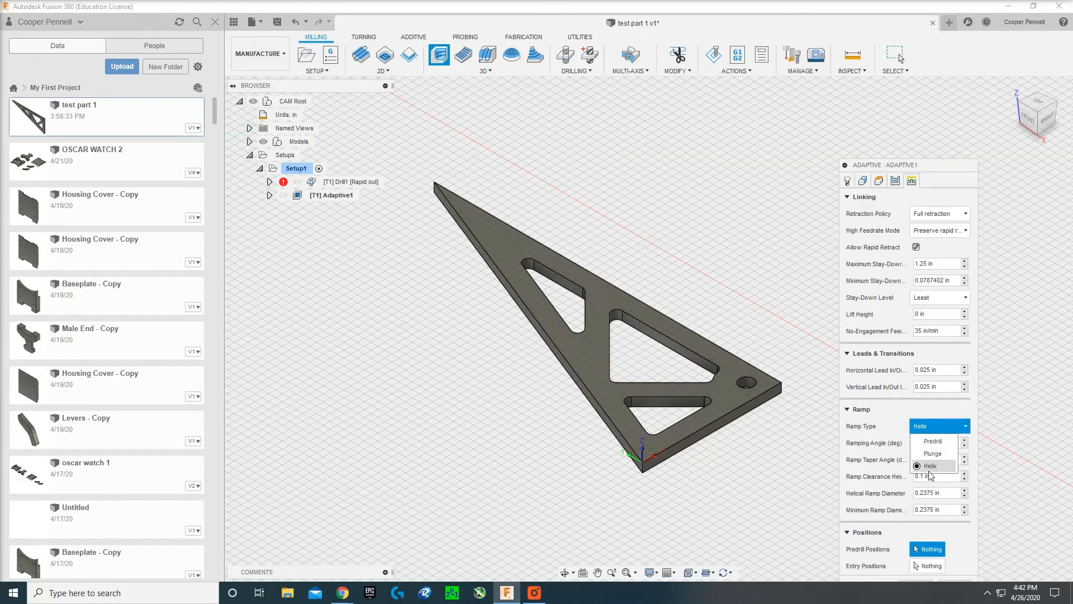
click(929, 454)
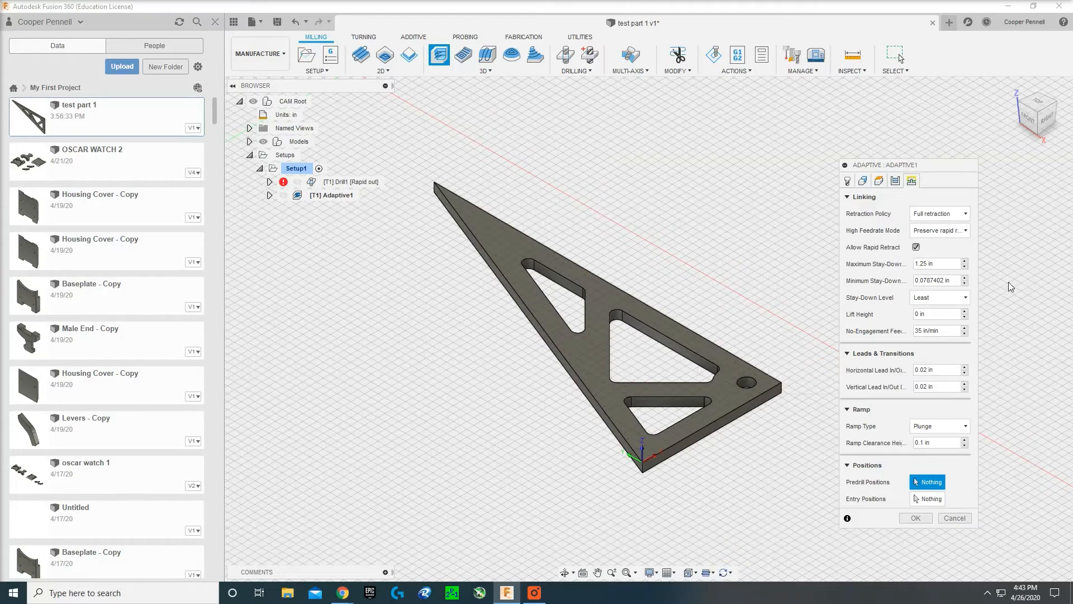
key(BackSpace)
Step: Turn on Order By Area in the passes settings and accept the adaptive operation to generate its toolpath
click(895, 181)
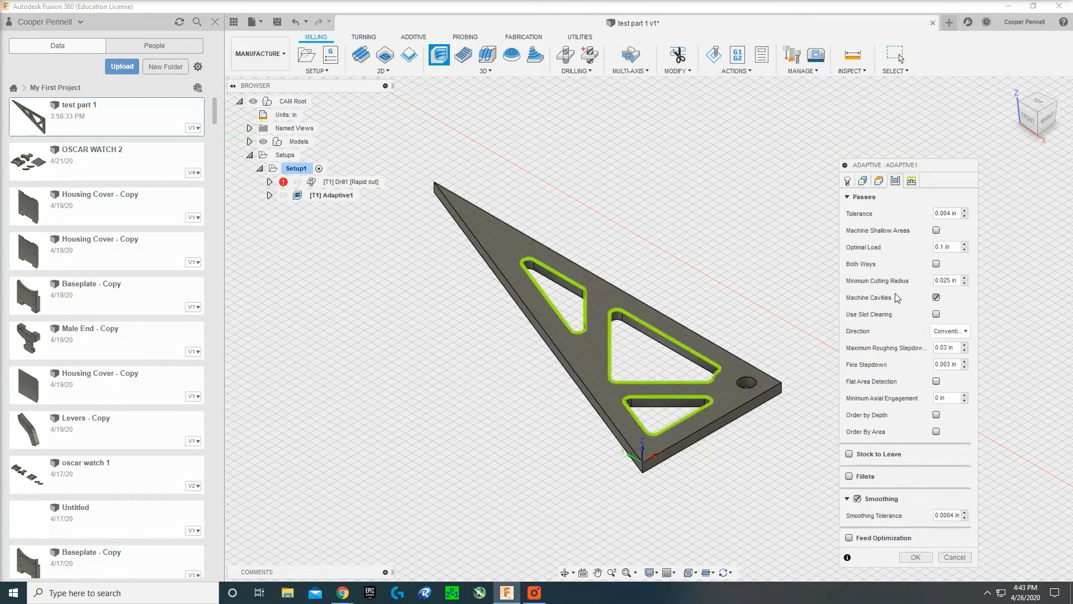
mouse_move(938, 421)
click(935, 432)
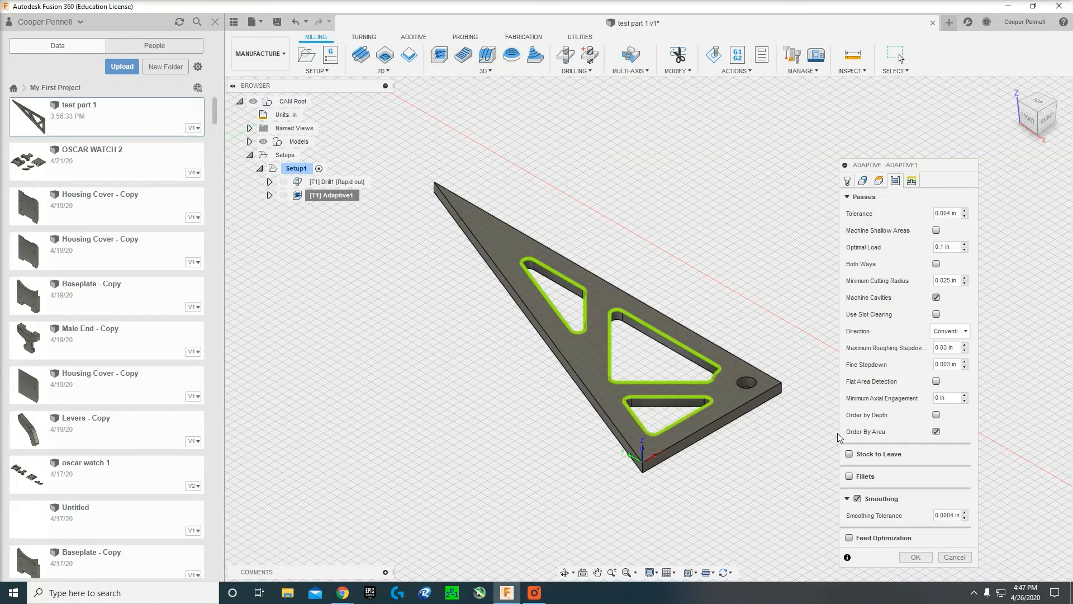
click(916, 557)
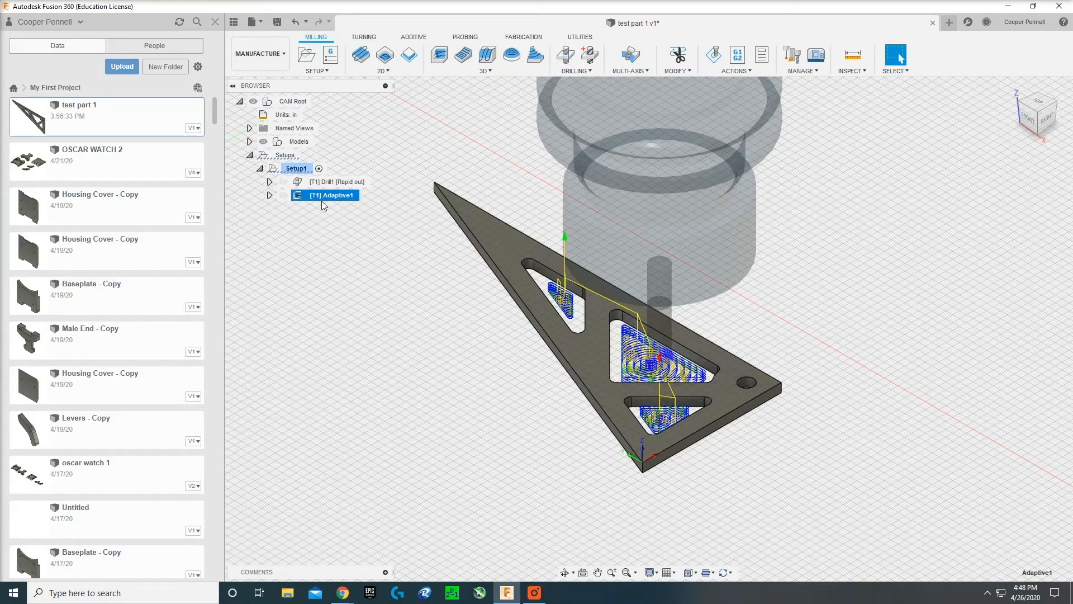
Step: Reopen the Adaptive1 operation for editing and review its passes and linking settings
click(361, 287)
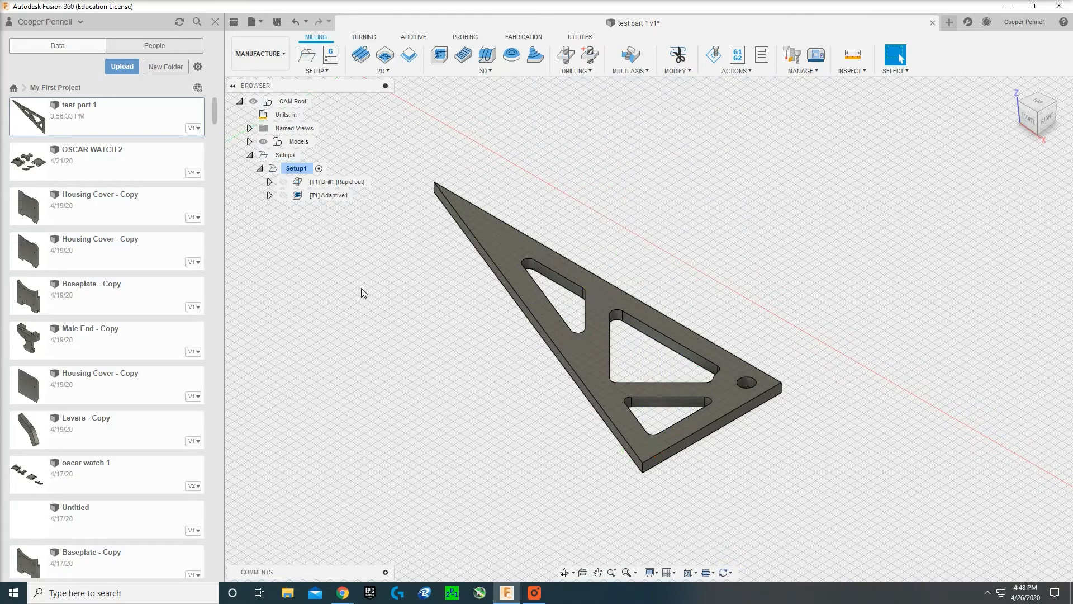
click(342, 197)
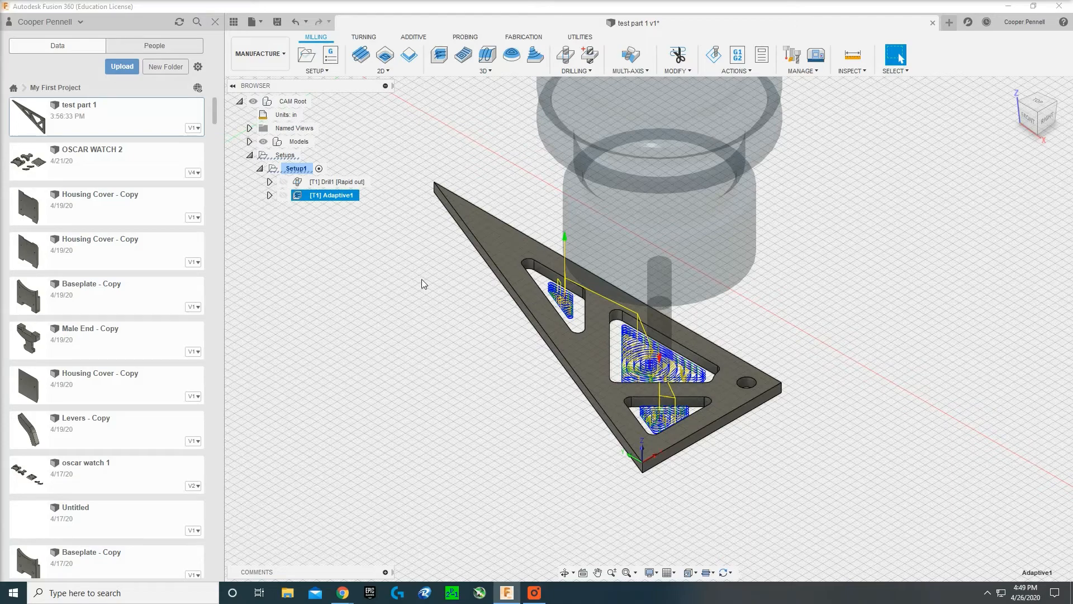
right_click(348, 196)
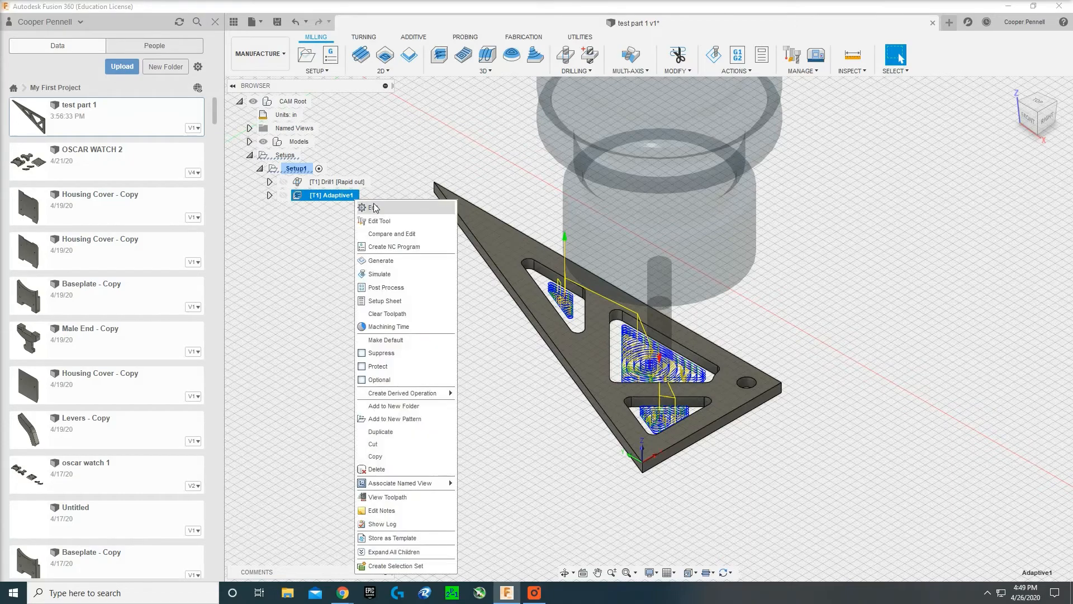
click(375, 204)
click(895, 185)
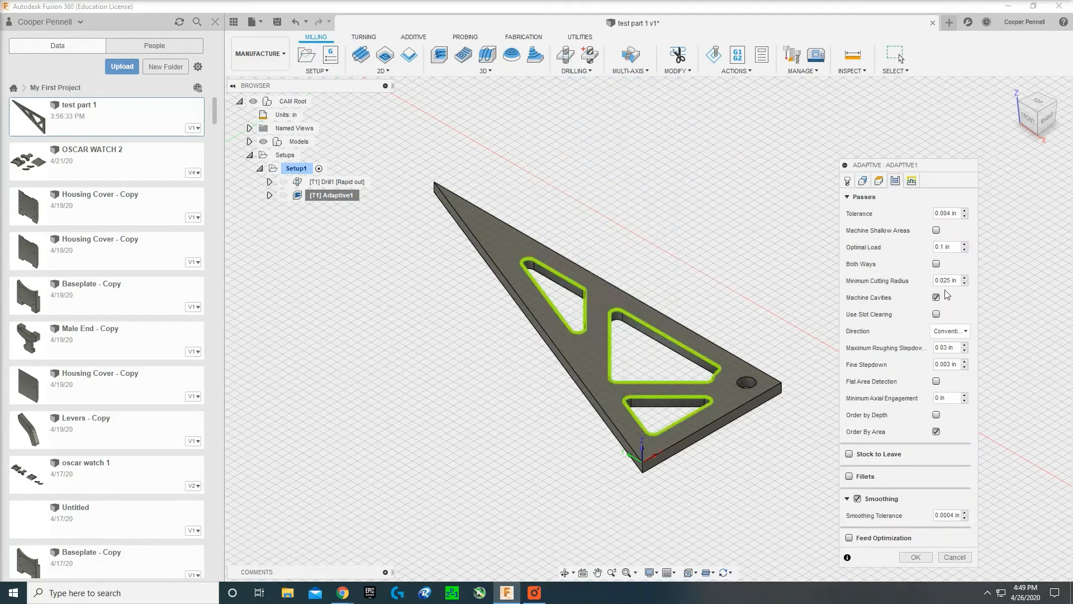
mouse_move(946, 282)
click(911, 180)
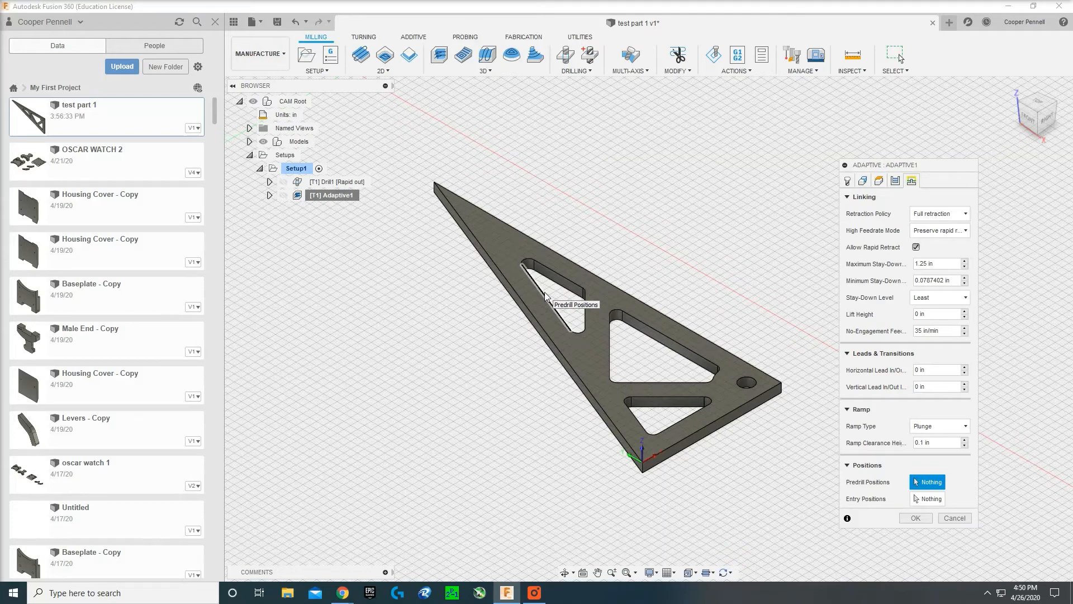
Step: Review the adaptive operation's machining boundary and tool containment options, along with its heights and Stock to Leave setting
click(862, 180)
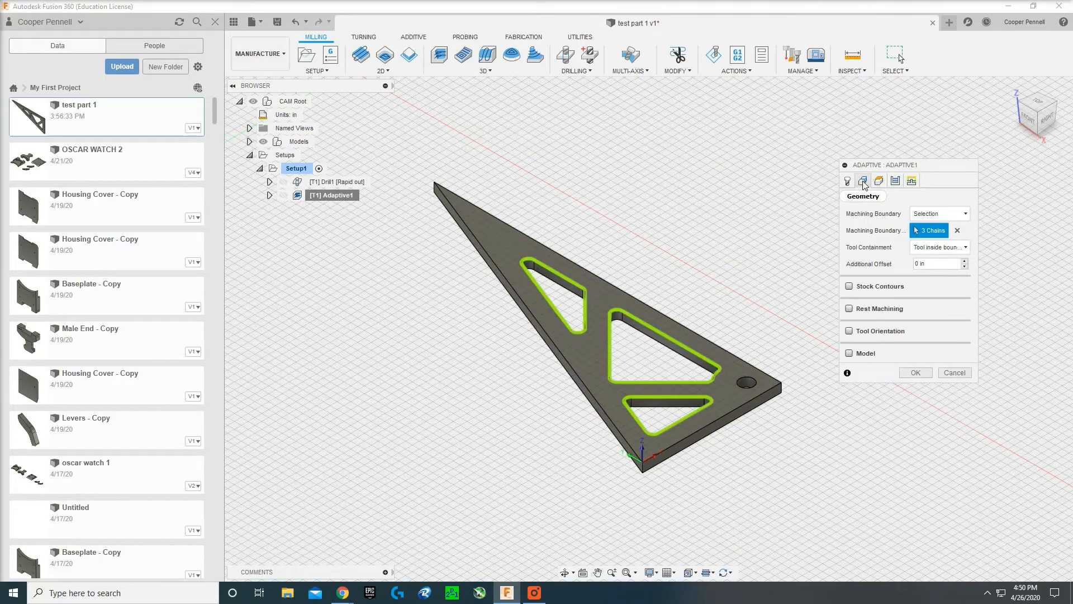
click(921, 249)
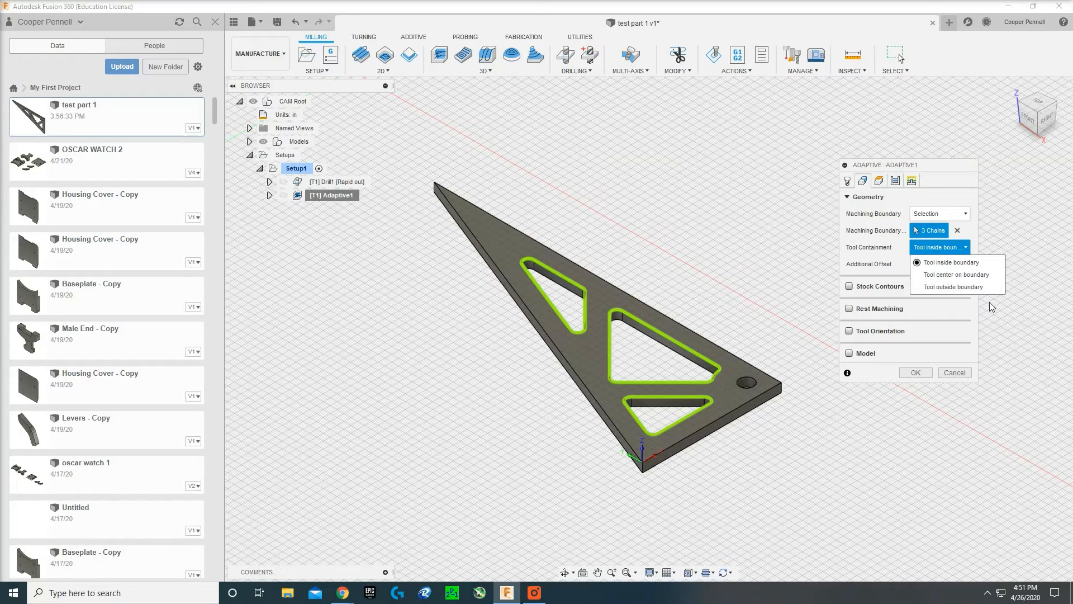
click(1043, 316)
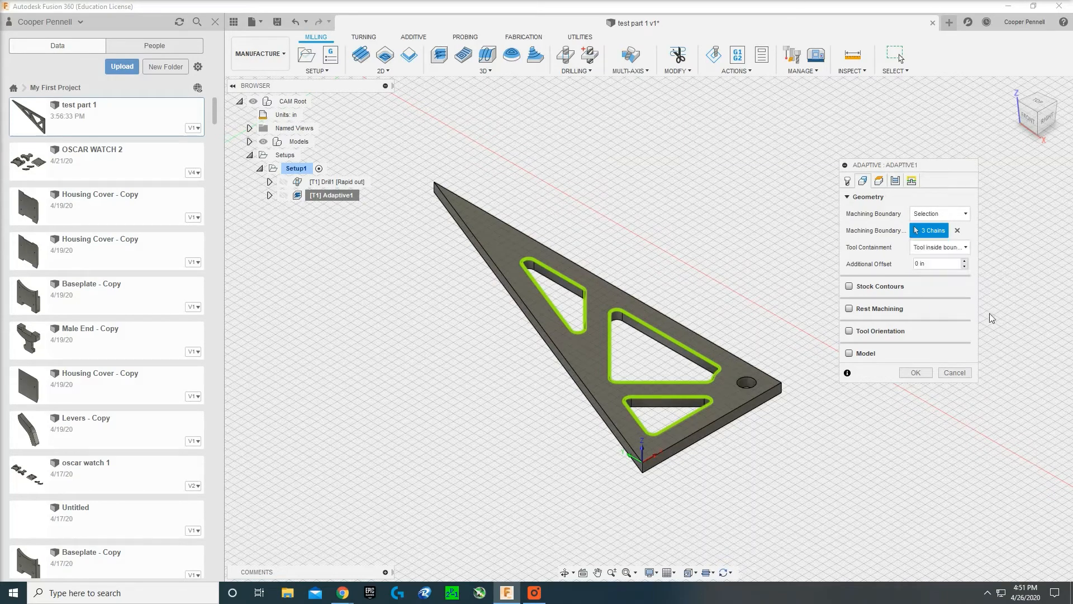
click(879, 182)
click(862, 180)
click(895, 181)
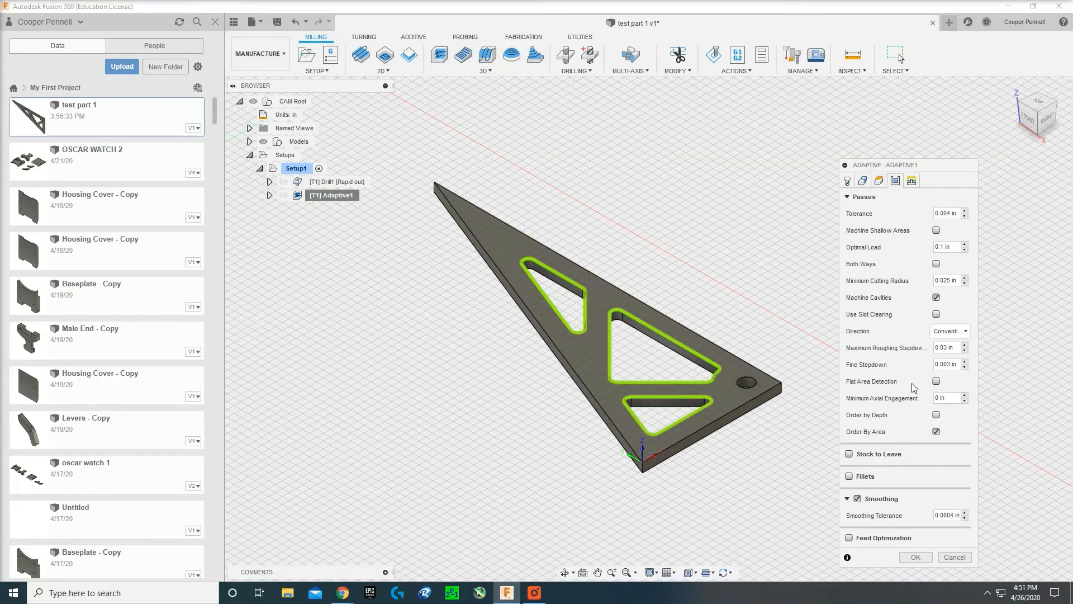
mouse_move(850, 456)
Step: Recheck the adaptive operation's linking, heights and geometry settings, accept the dialog without changes and deselect the operation
click(911, 182)
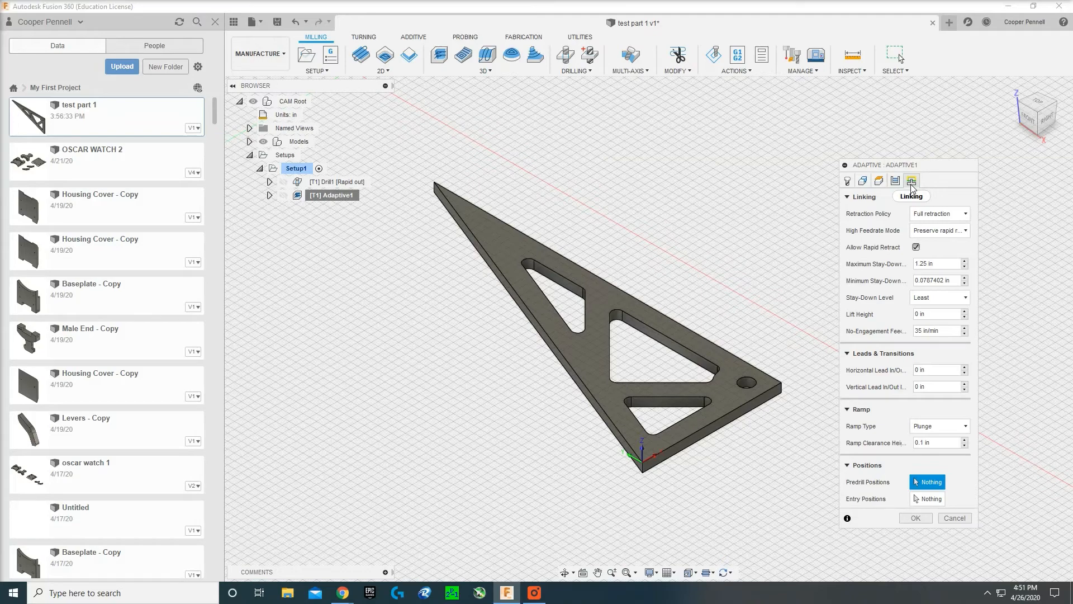
click(879, 182)
click(894, 181)
click(878, 183)
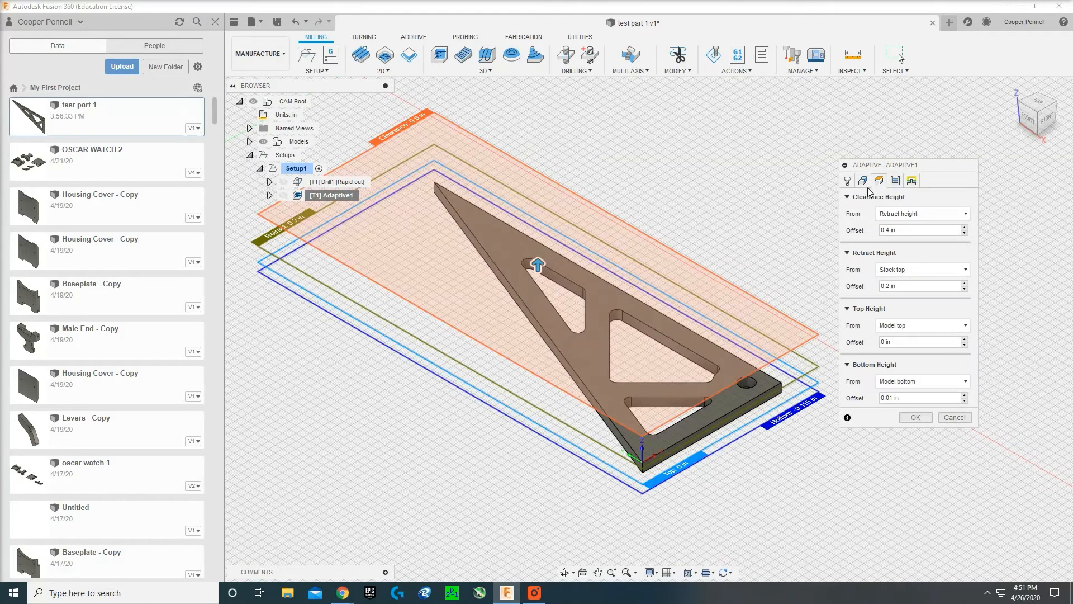
click(863, 183)
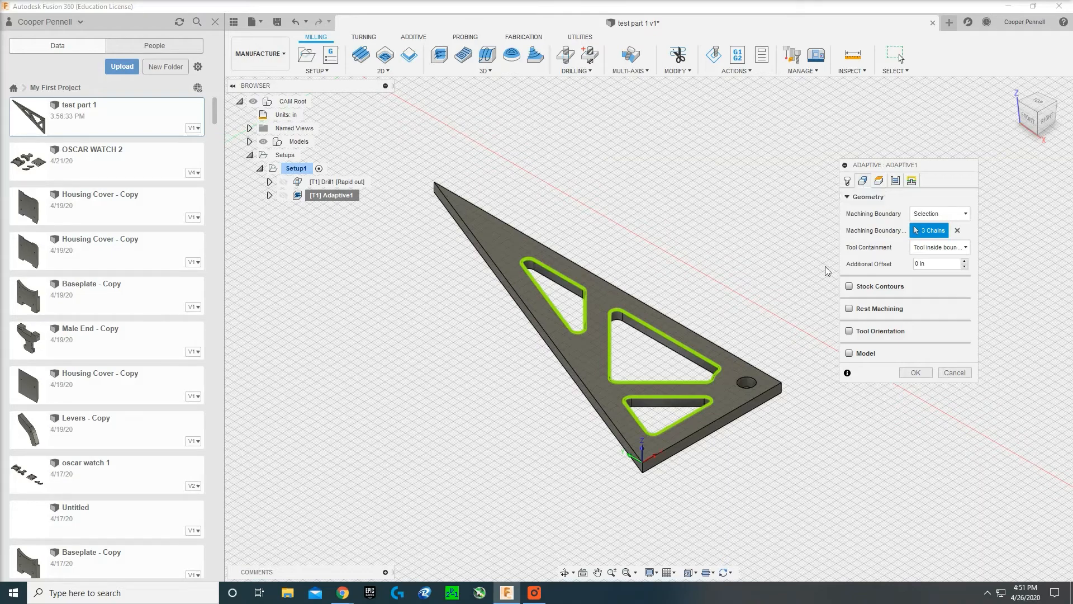
click(918, 371)
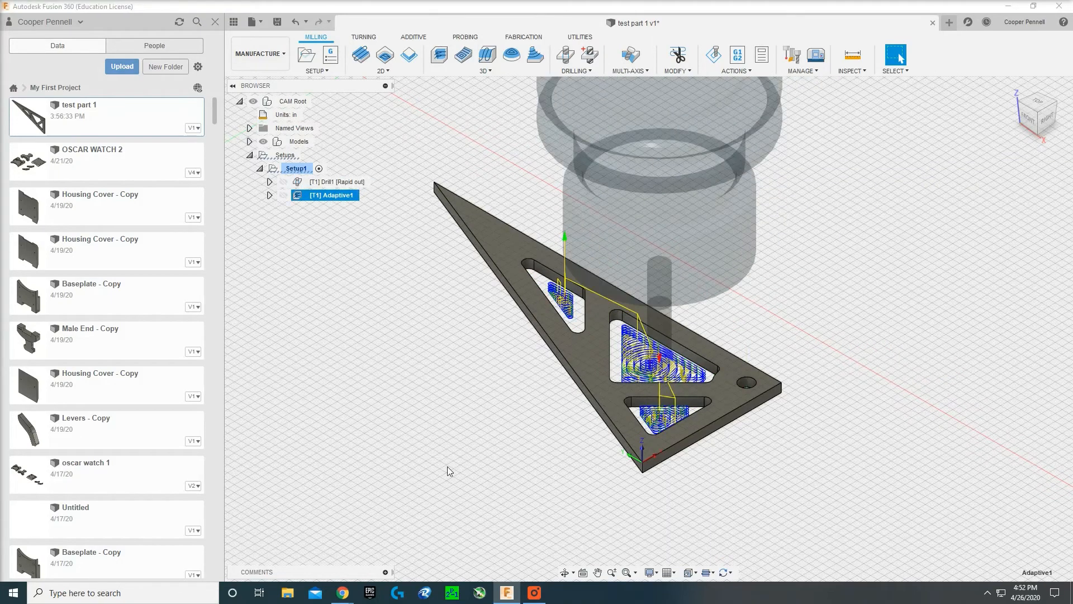
click(389, 348)
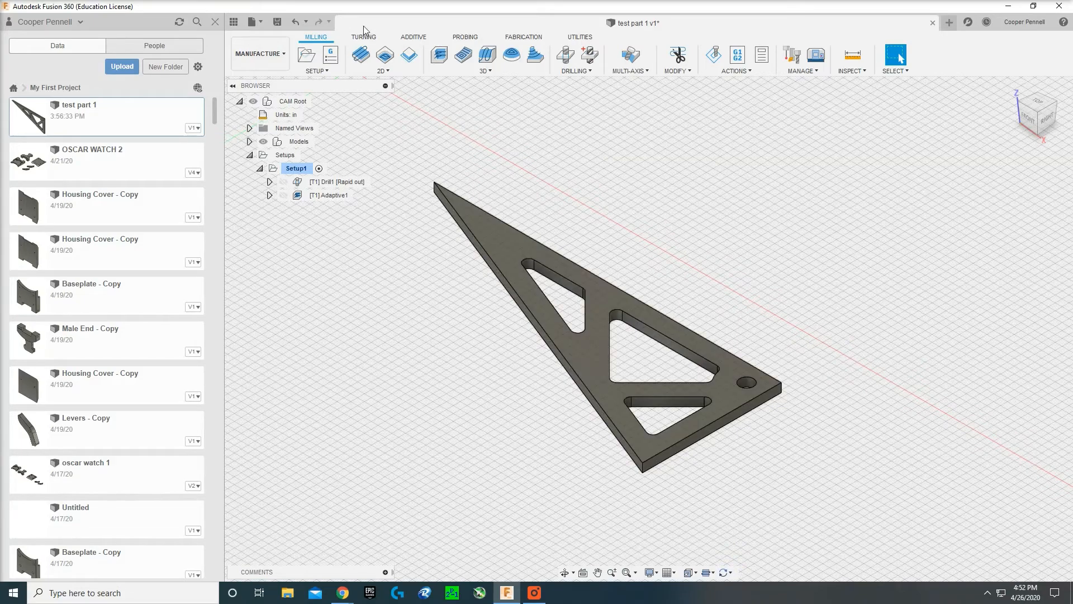
click(407, 54)
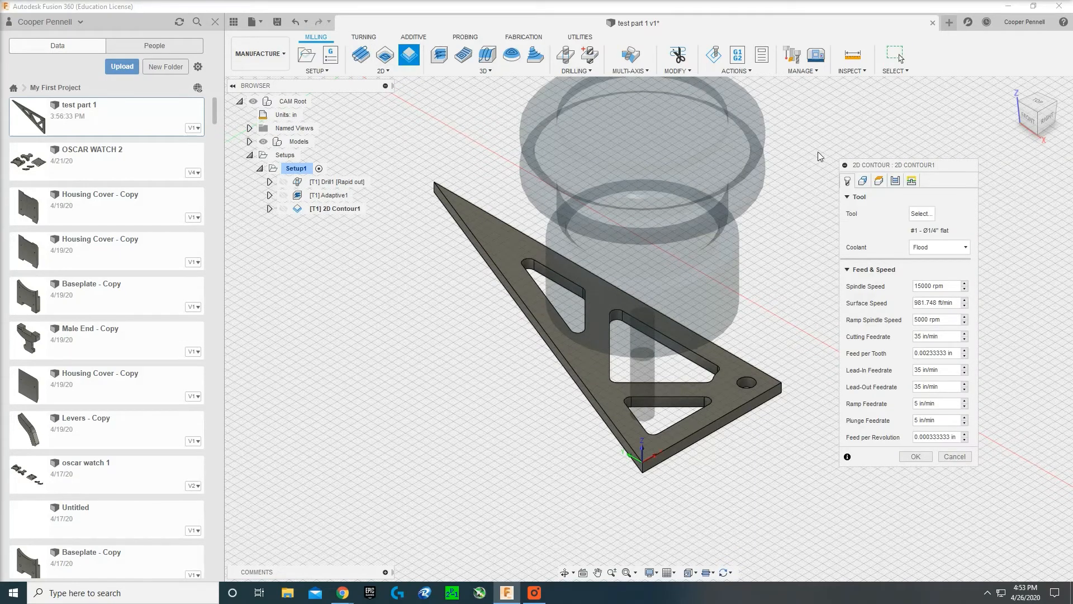
mouse_move(347, 597)
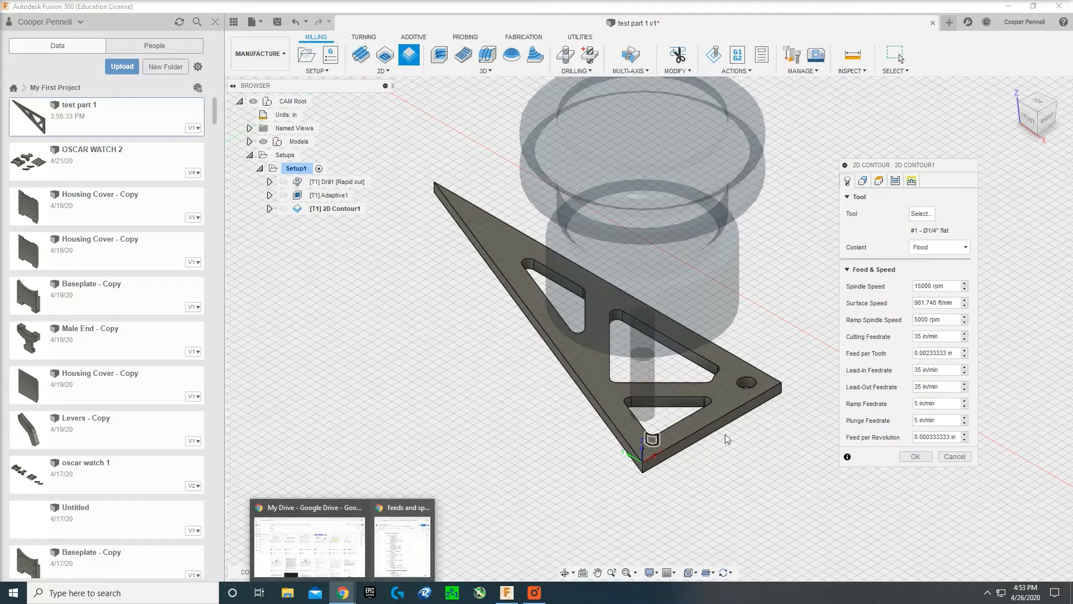
click(403, 539)
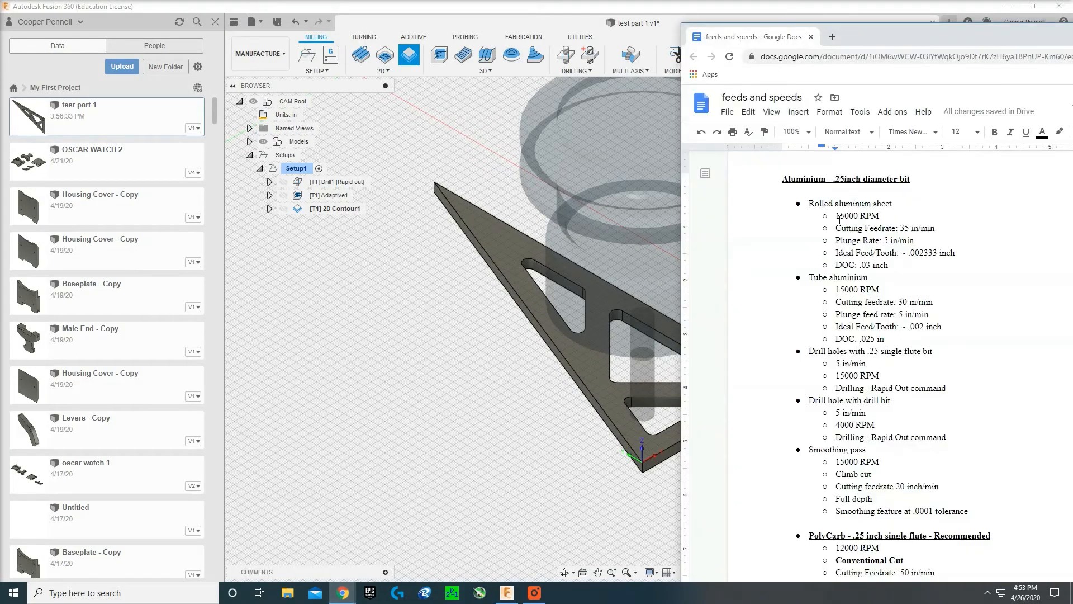
scroll(841, 221, down, 1)
scroll(844, 223, up, 2)
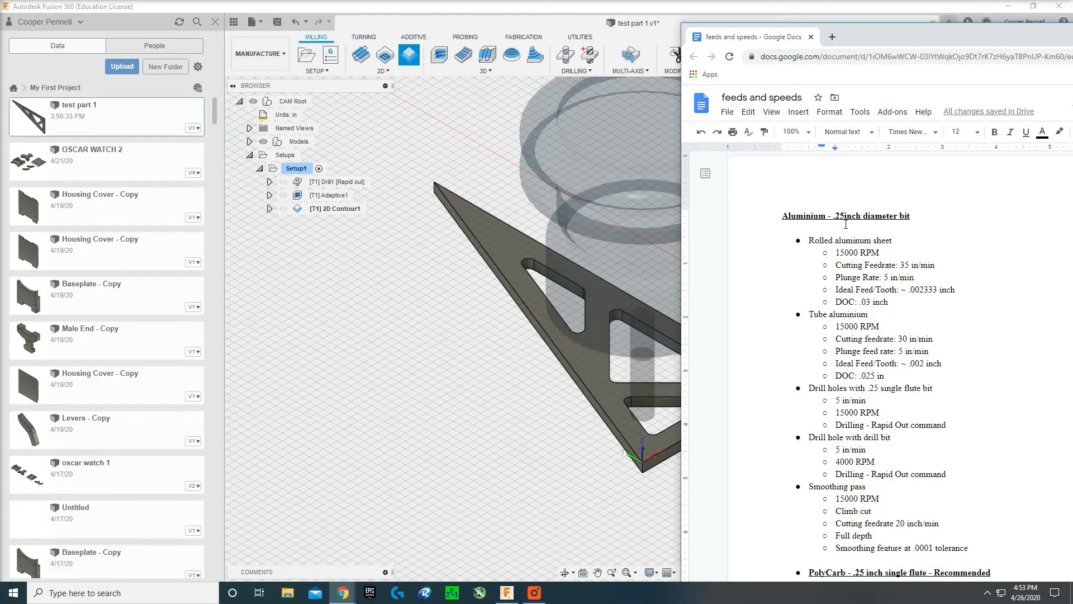
scroll(845, 224, down, 1)
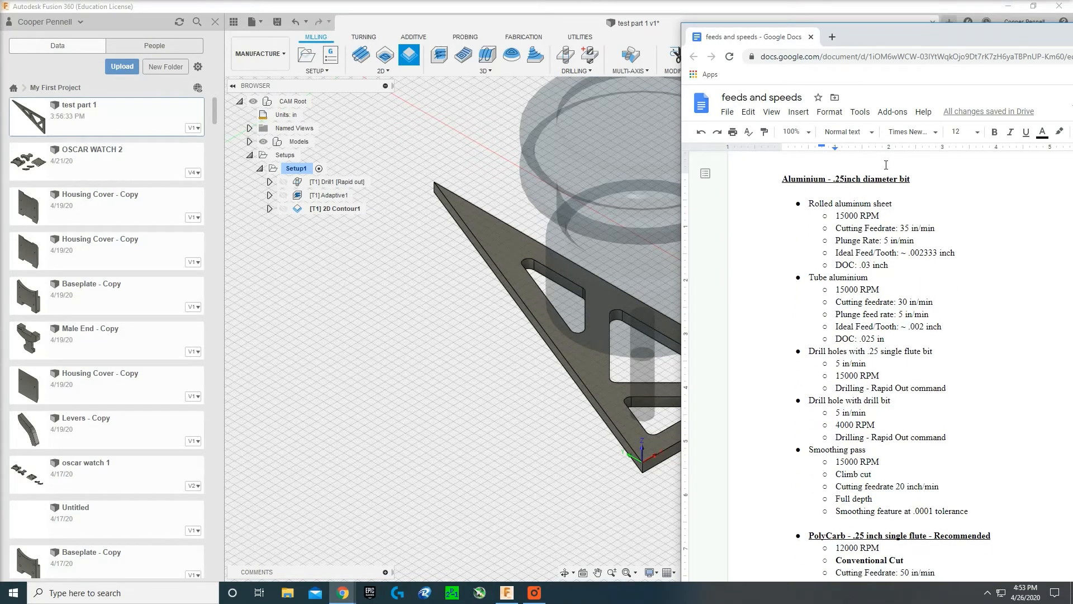
click(506, 592)
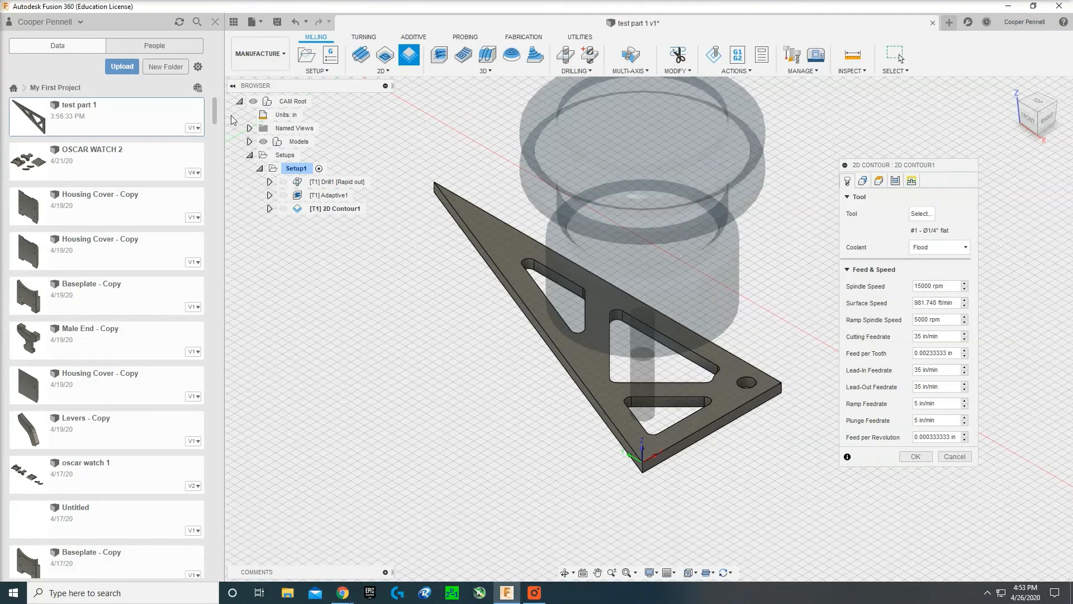
right_click(328, 213)
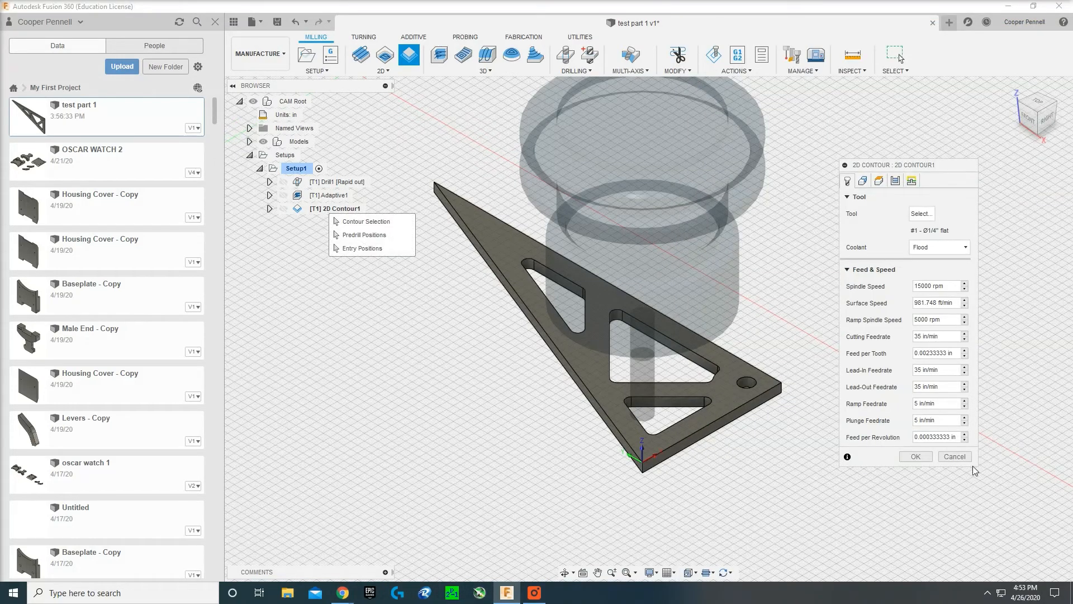
click(956, 458)
click(953, 457)
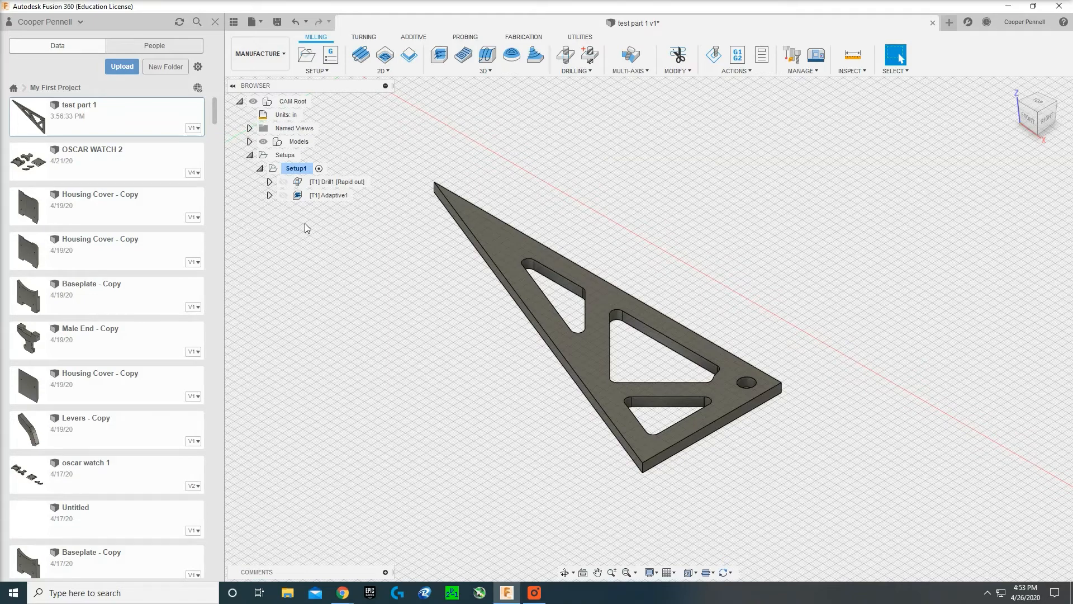
Step: Start a 2D Contour operation, check the smoothing pass values in the Google Docs feeds and speeds document, and return to Fusion 360
click(408, 56)
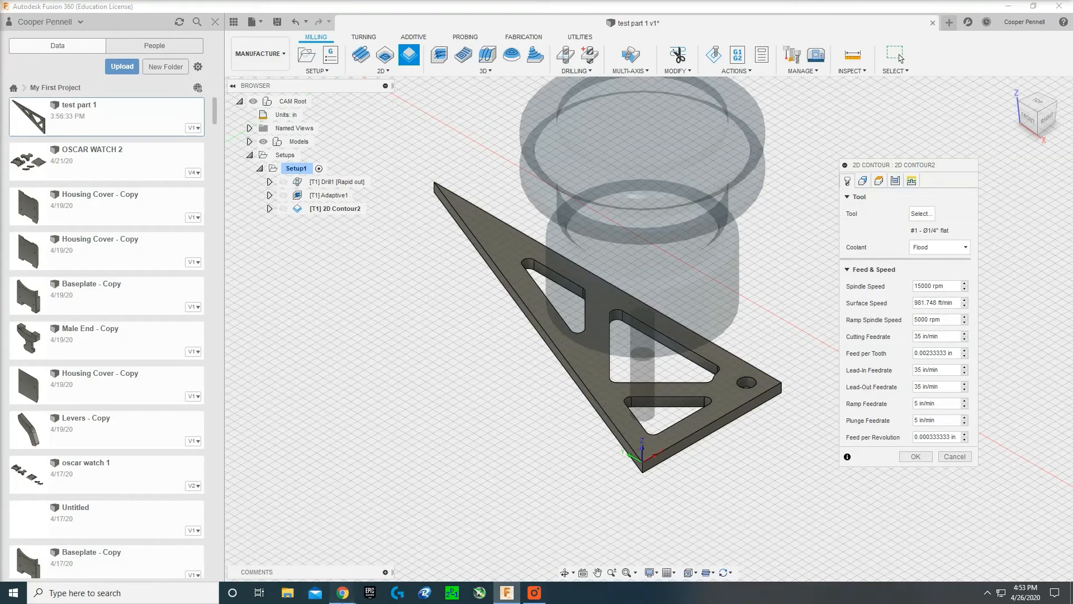
click(402, 539)
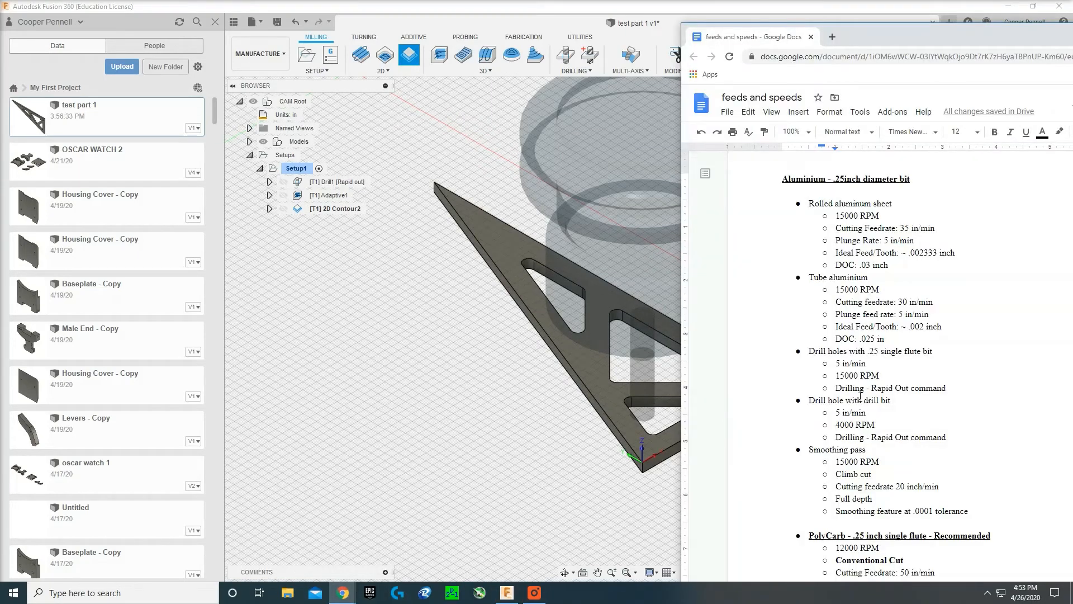
scroll(860, 397, down, 1)
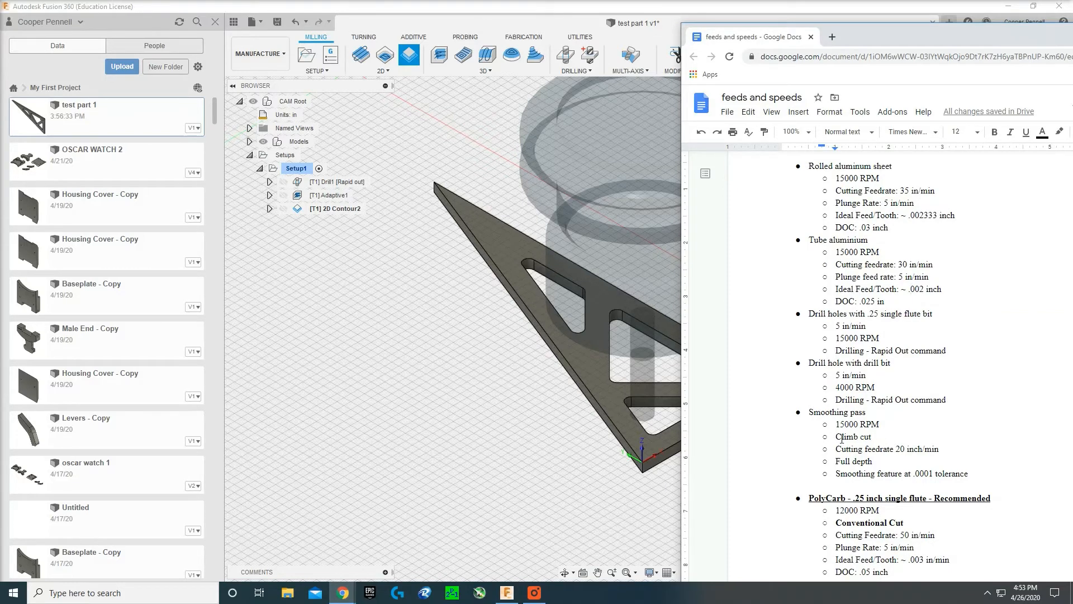
drag(836, 437, 875, 461)
click(628, 520)
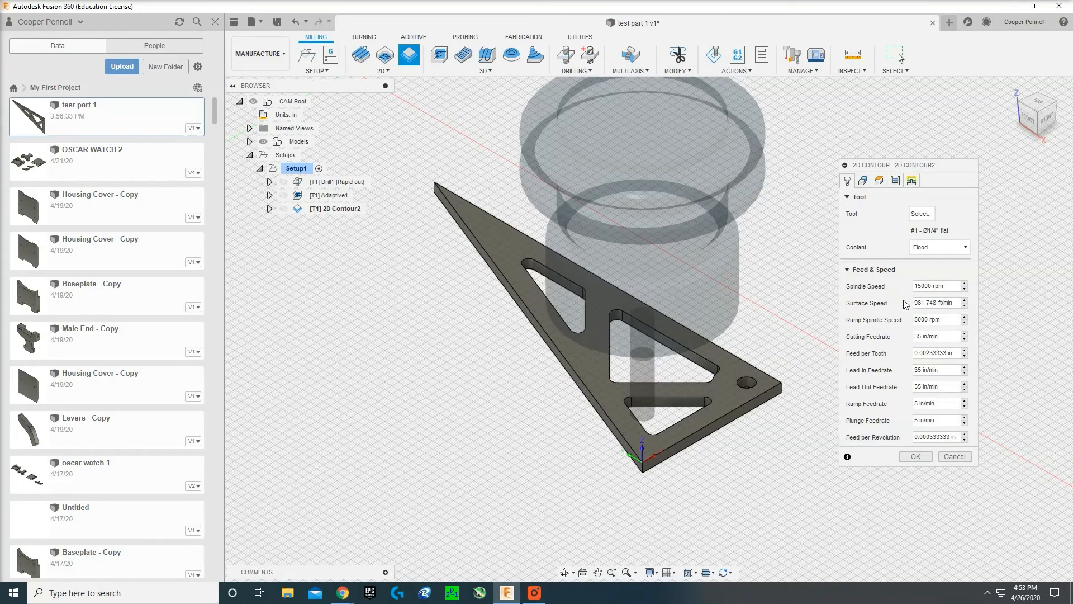
Step: Set the 2D contour's cutting, lead-in and lead-out feedrates to 20 in/min
double_click(918, 336)
key(BackSpace)
text(20)
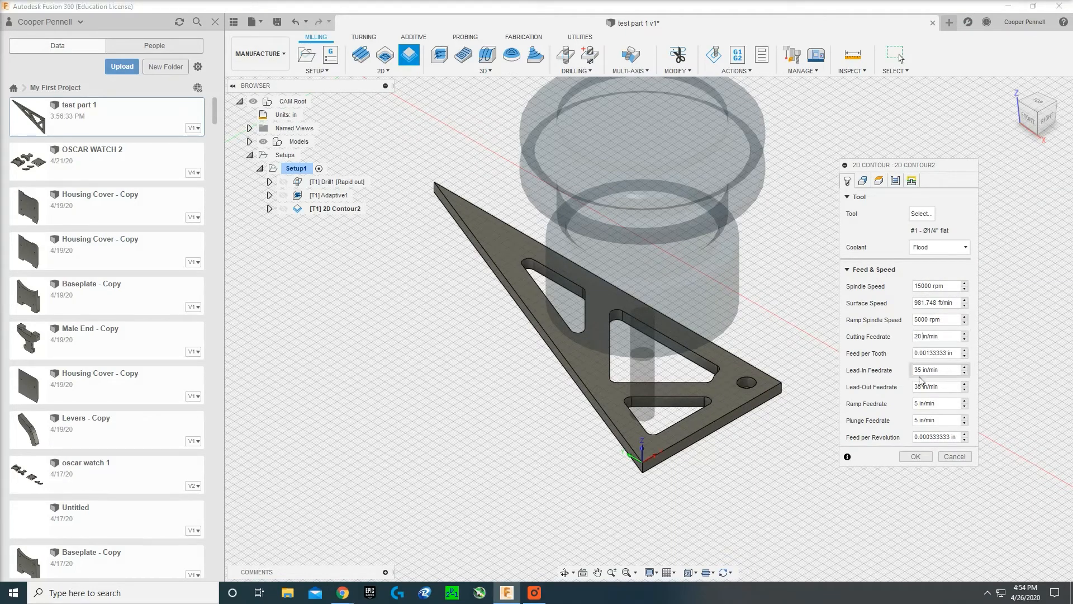
drag(918, 370, 878, 373)
key(Delete)
key(Delete)
text(20)
double_click(918, 386)
text(20)
Step: Select the edge loops of the three triangular pockets as the contours to machine
click(862, 181)
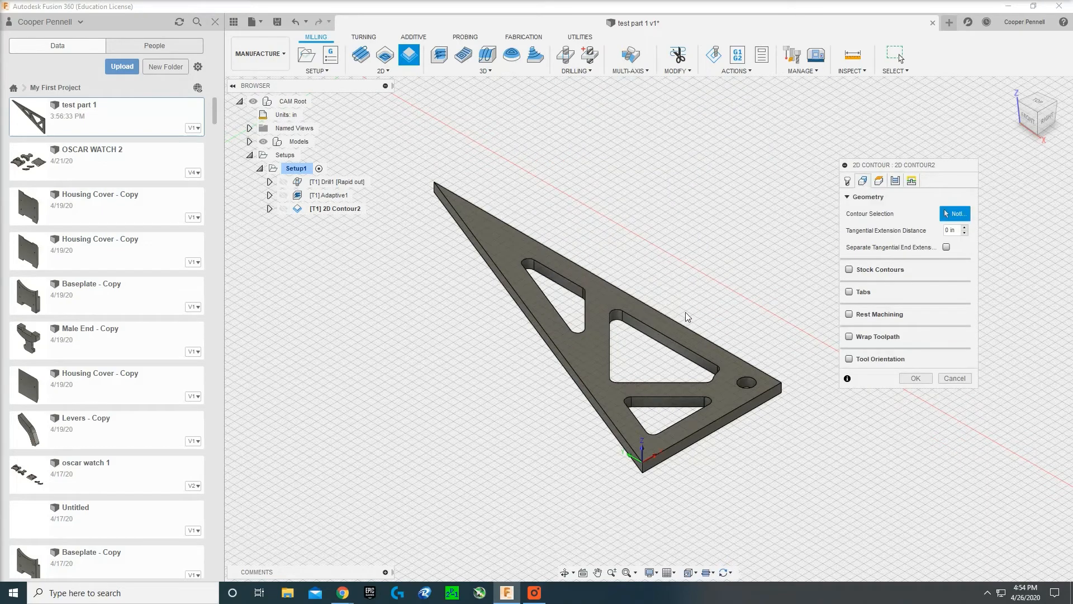
click(662, 333)
click(567, 279)
click(660, 396)
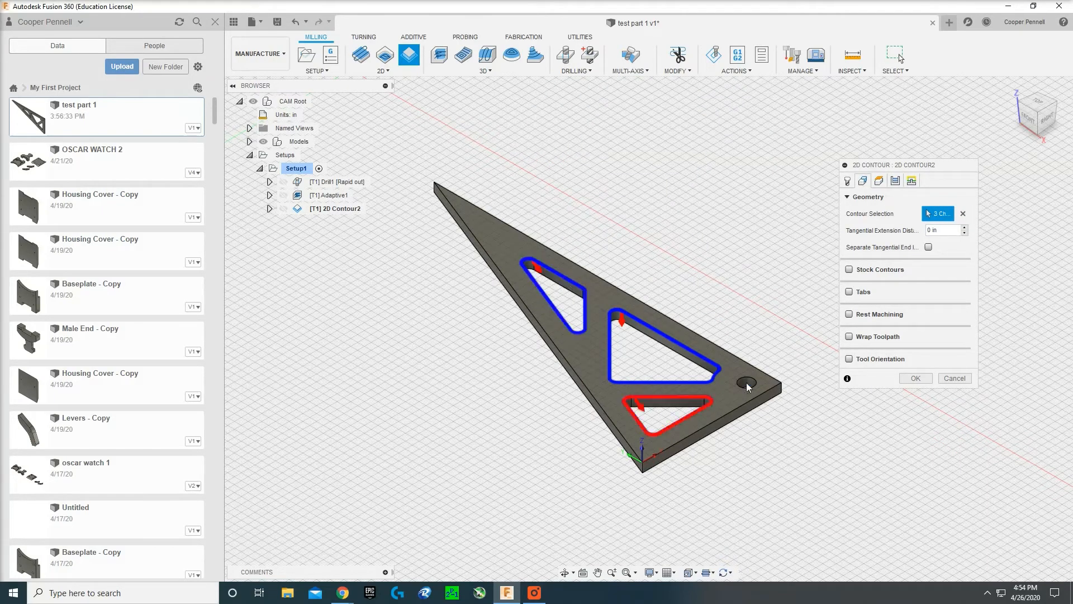
Step: Set the contour's bottom height to Model bottom with a -.01 in offset and its top height to Model top
click(882, 180)
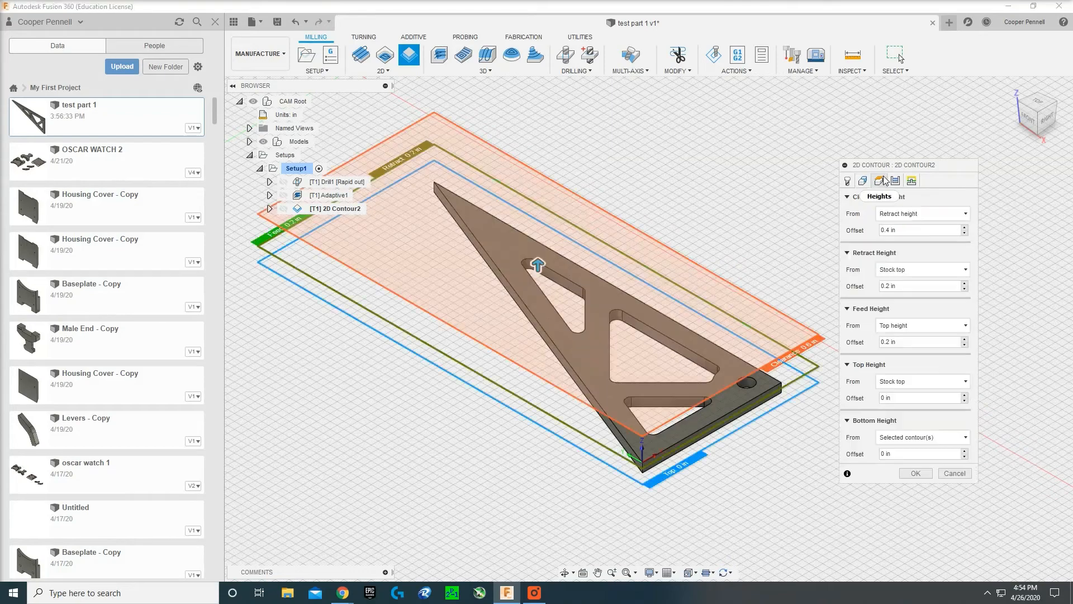
click(913, 437)
click(907, 361)
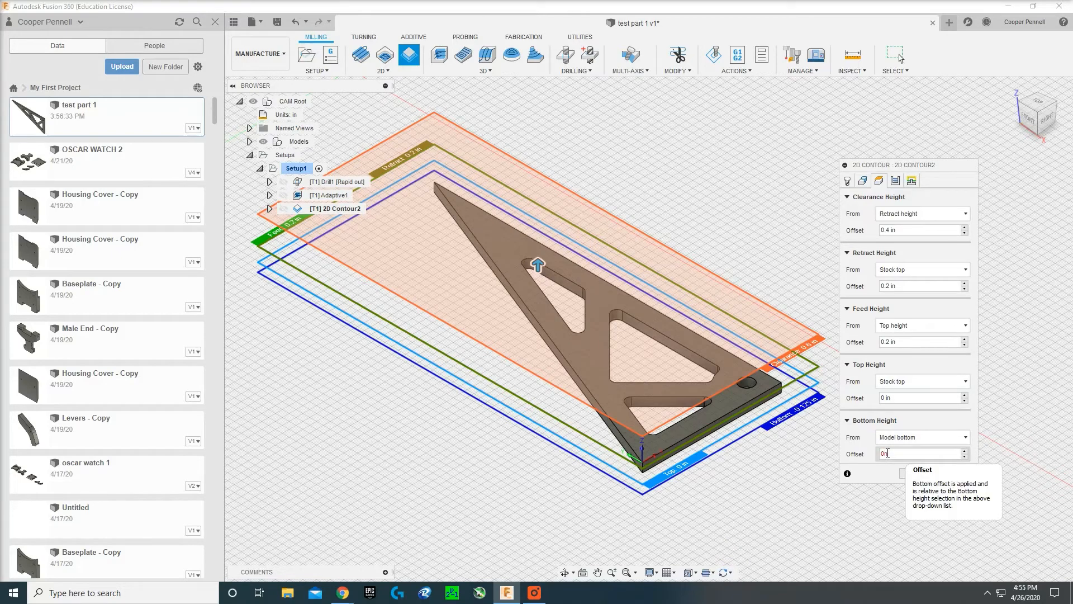
key(BackSpace)
text(-.-1)
key(BackSpace)
key(BackSpace)
key(BackSpace)
text(.01)
click(893, 382)
click(911, 445)
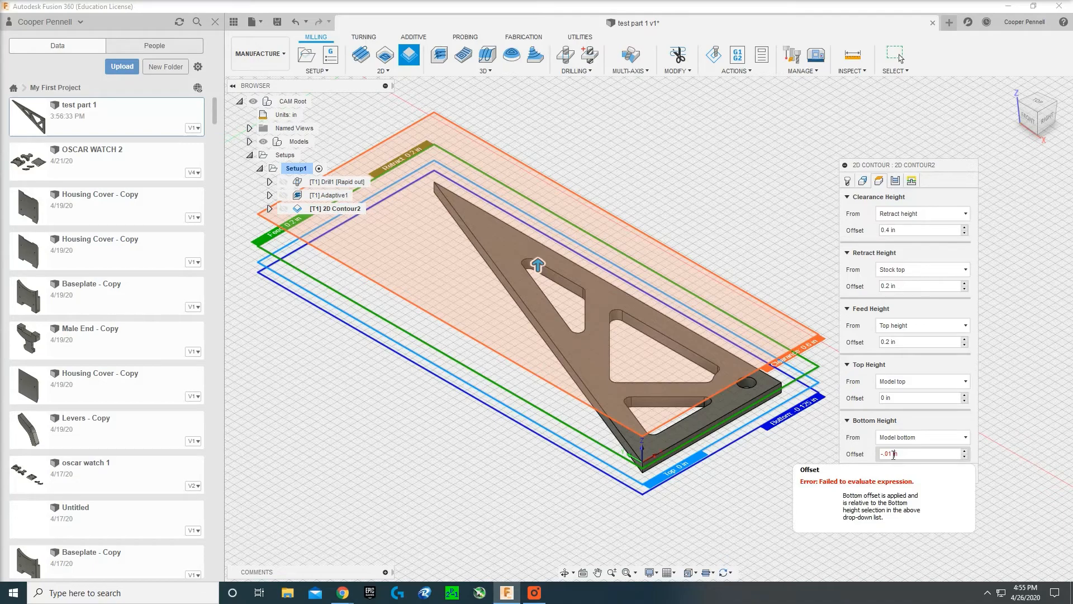
Step: Enable smoothing in the contour's pass settings with a 0.0001 in tolerance and keep sideways compensation on Left (climb milling)
click(895, 180)
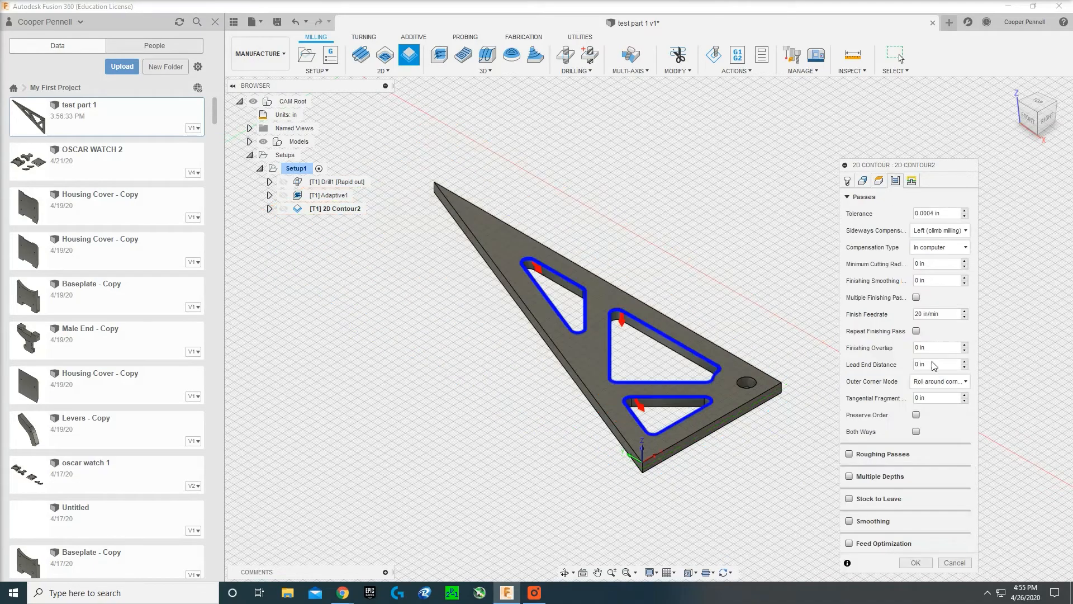
click(856, 521)
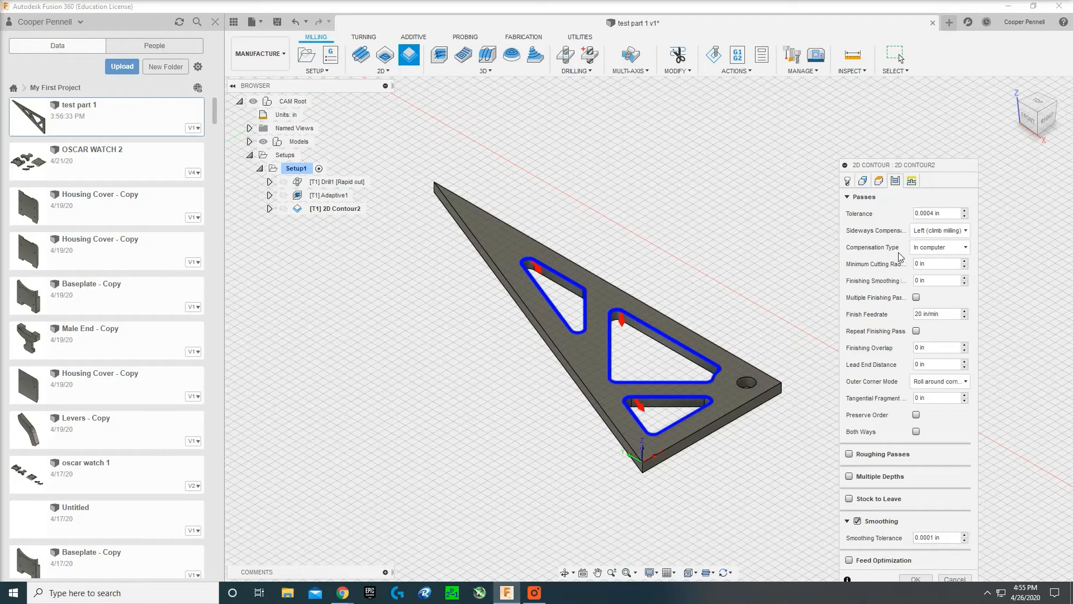
click(920, 232)
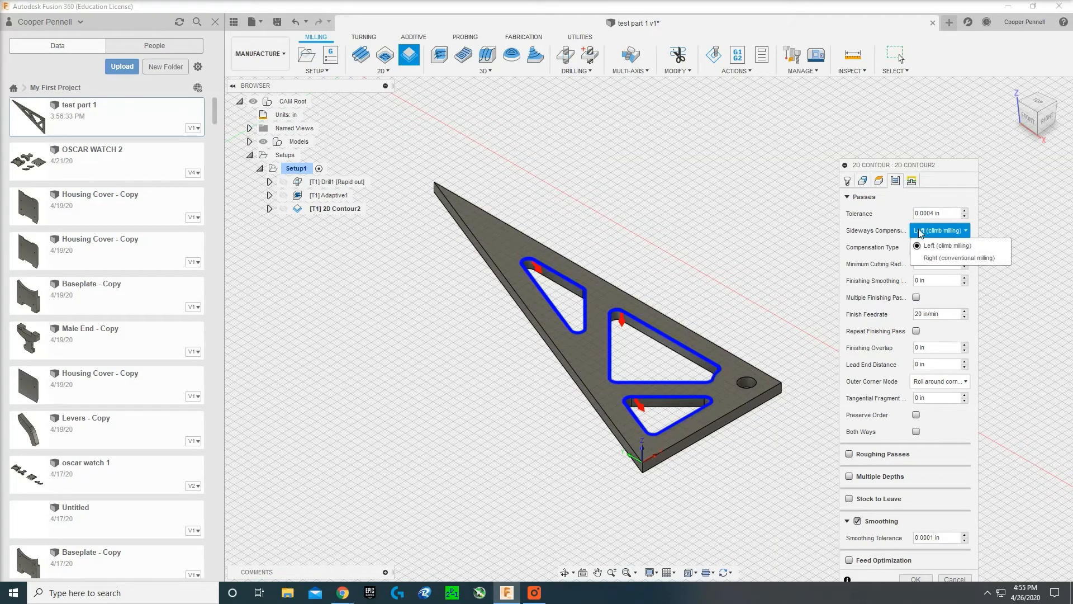
click(947, 250)
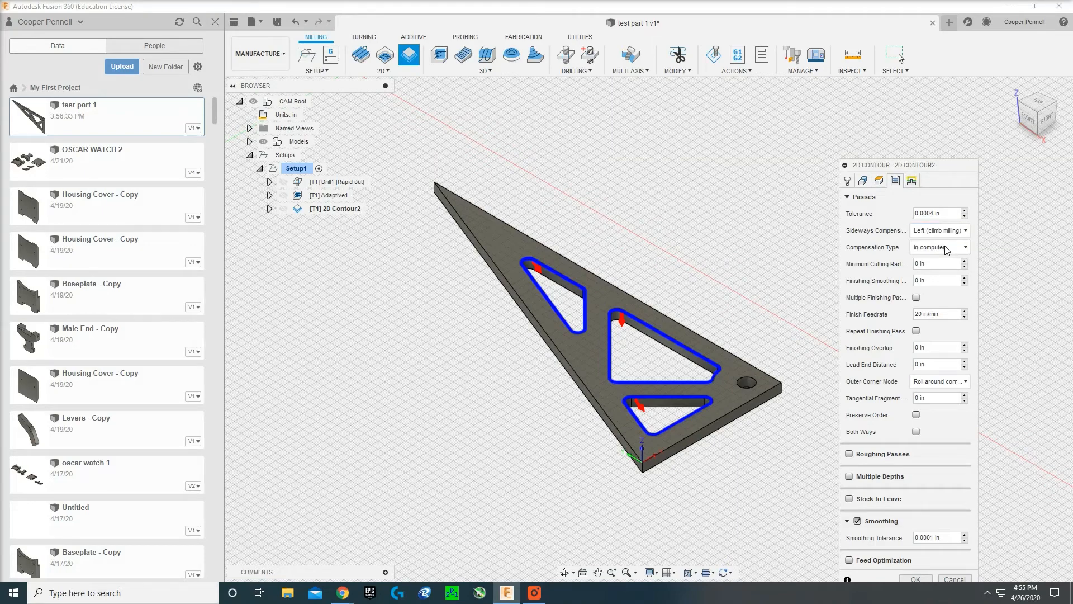
Step: Turn off lead-in and lead-out for the pocket contour and generate its toolpath
click(911, 180)
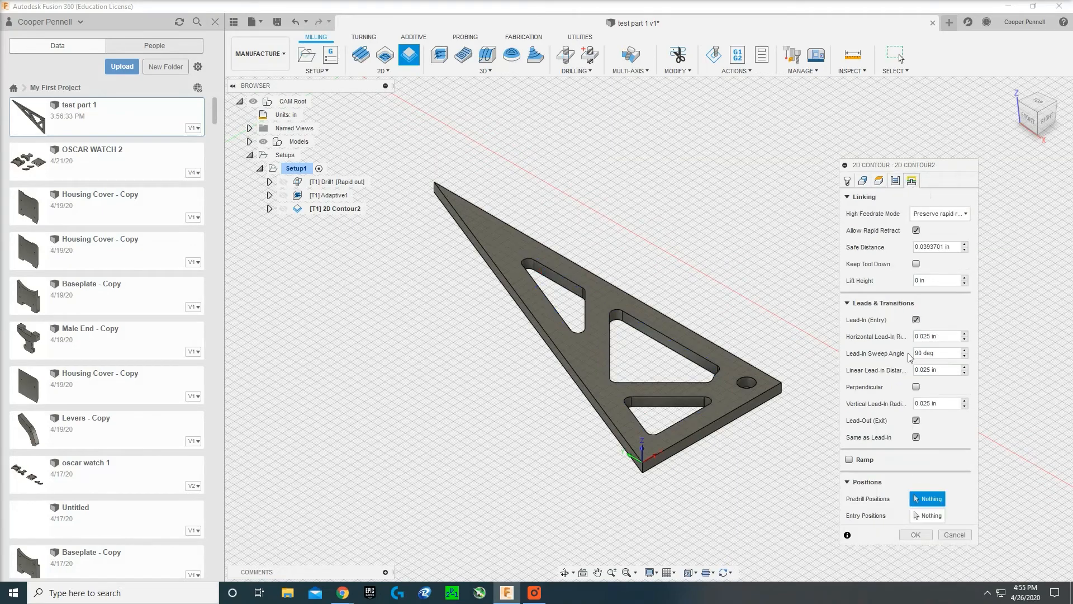
click(917, 320)
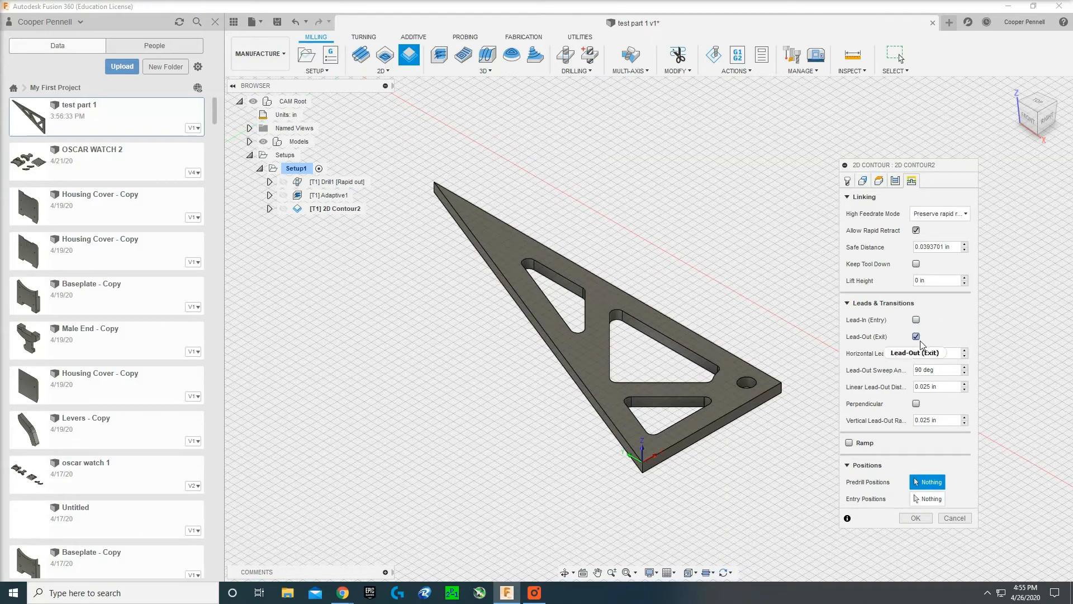
click(916, 336)
click(914, 434)
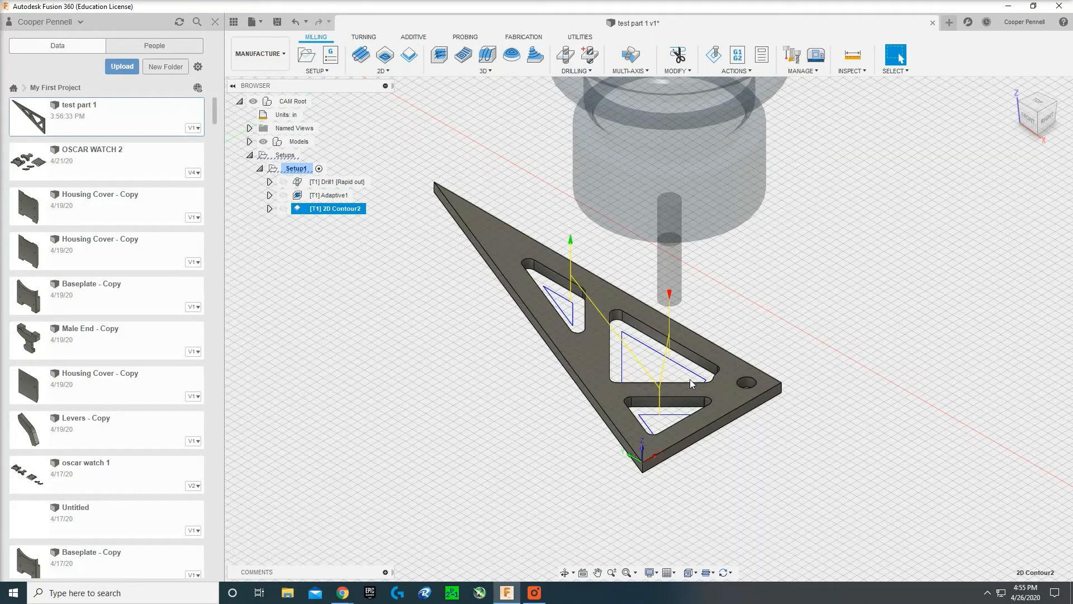
click(344, 305)
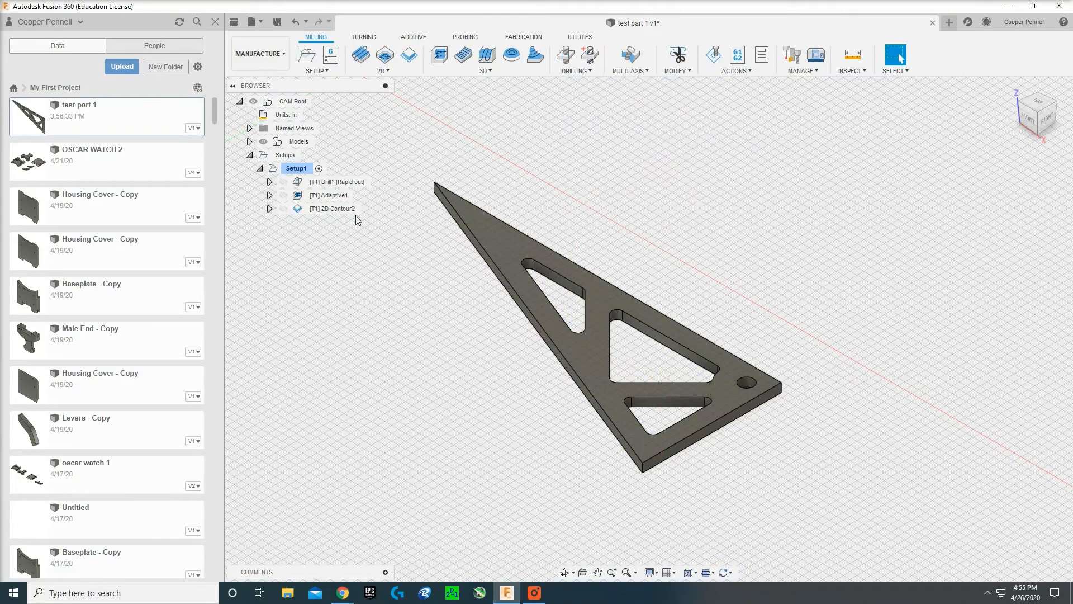
click(534, 591)
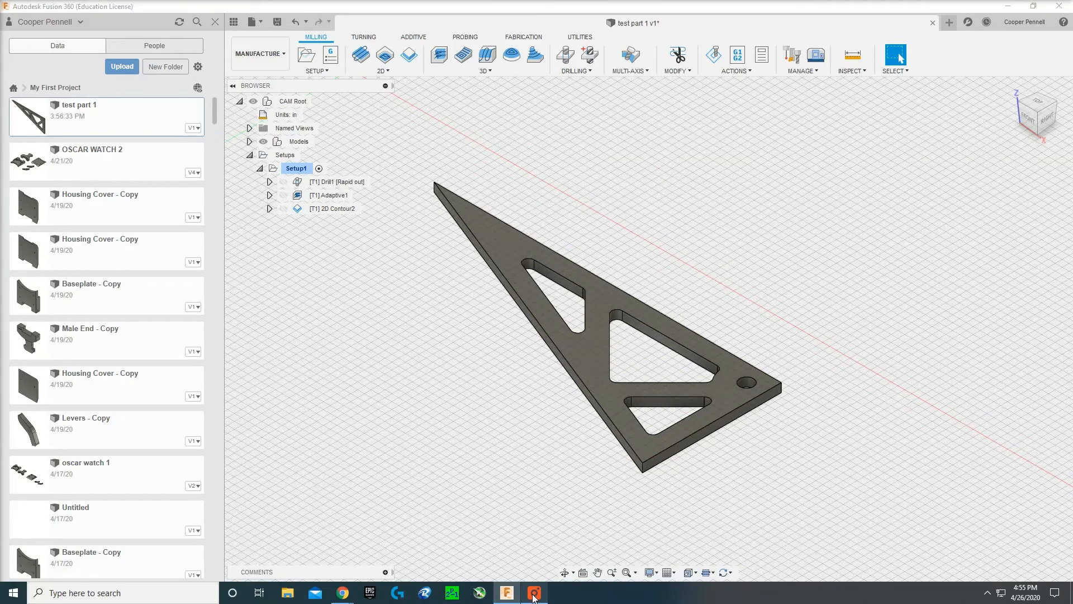
click(282, 8)
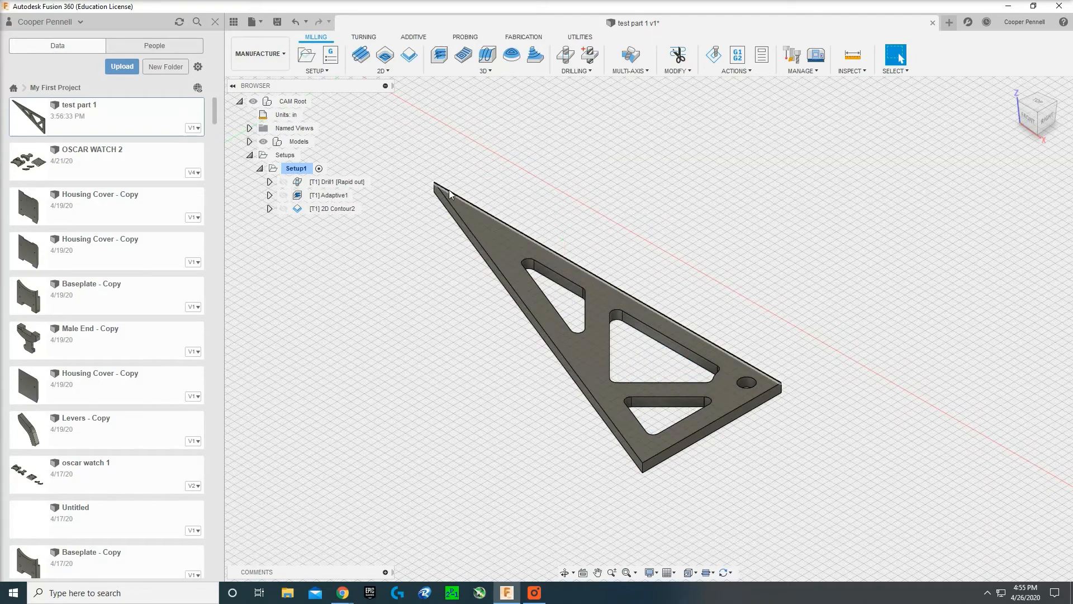
Step: Start another 2D Contour operation, check the rolled aluminum sheet values in the Google Docs feeds and speeds document, and return to Fusion 360
click(409, 56)
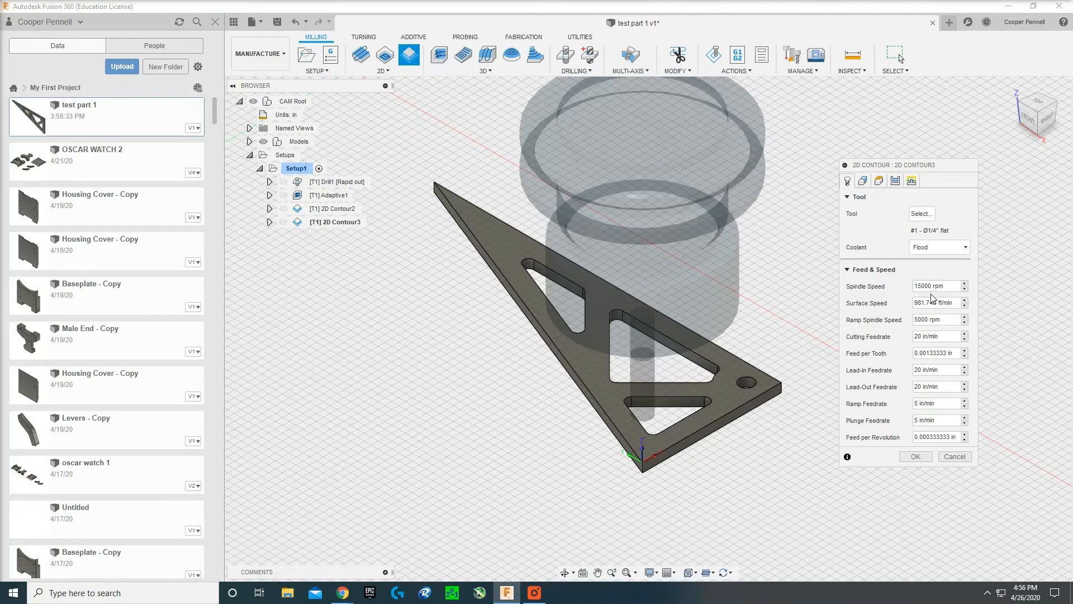
mouse_move(343, 591)
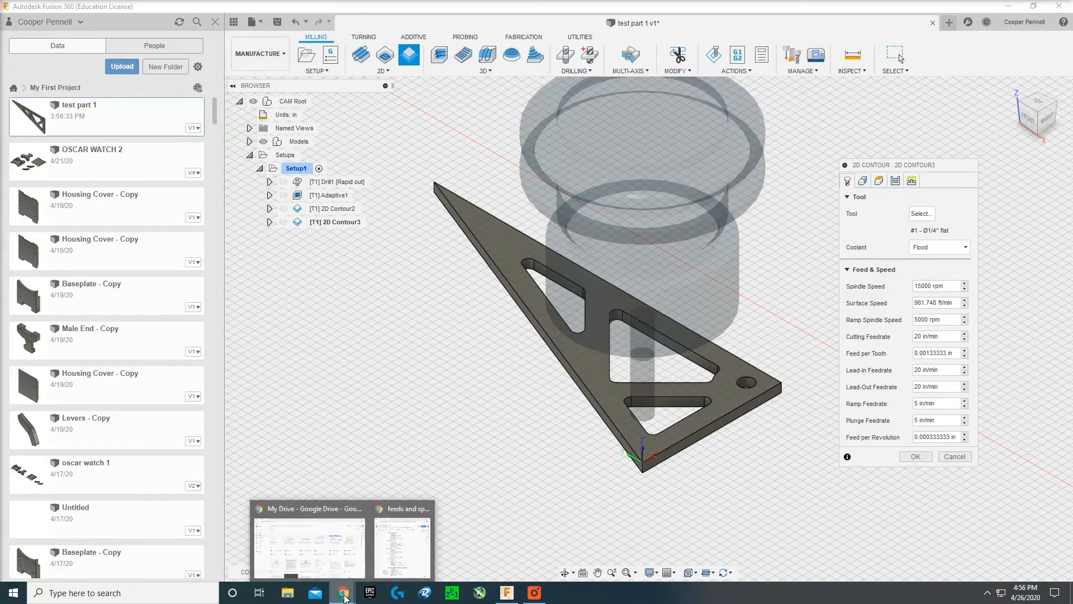
click(414, 538)
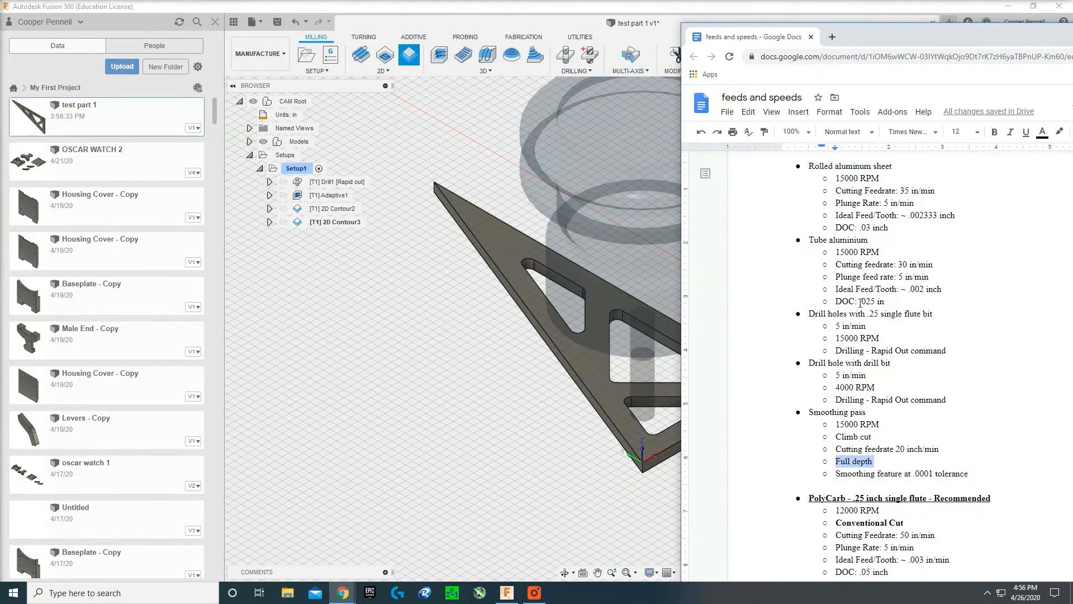
scroll(874, 264, up, 2)
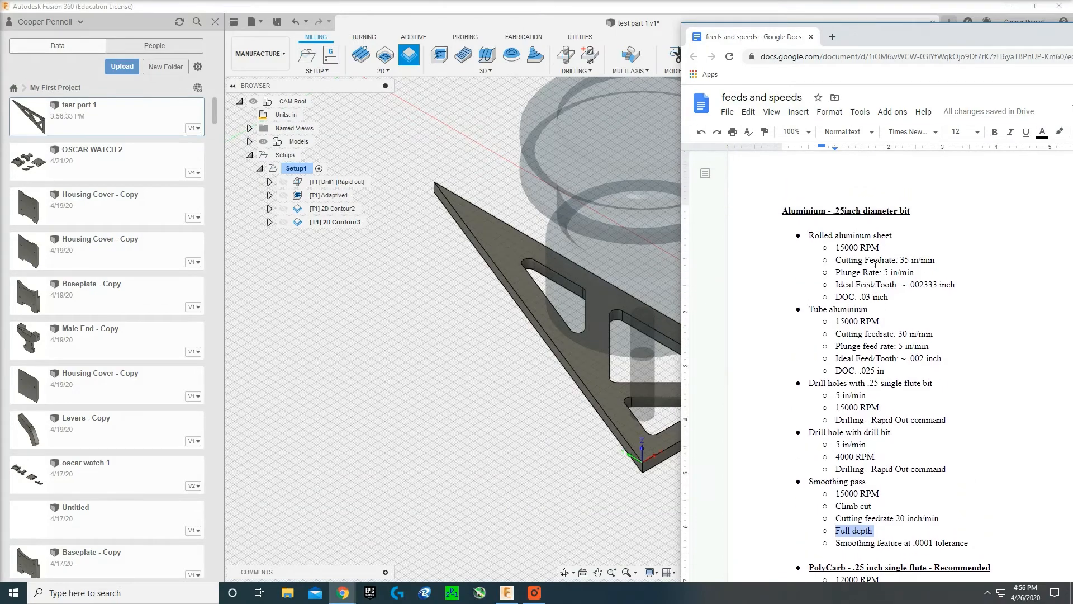
click(447, 428)
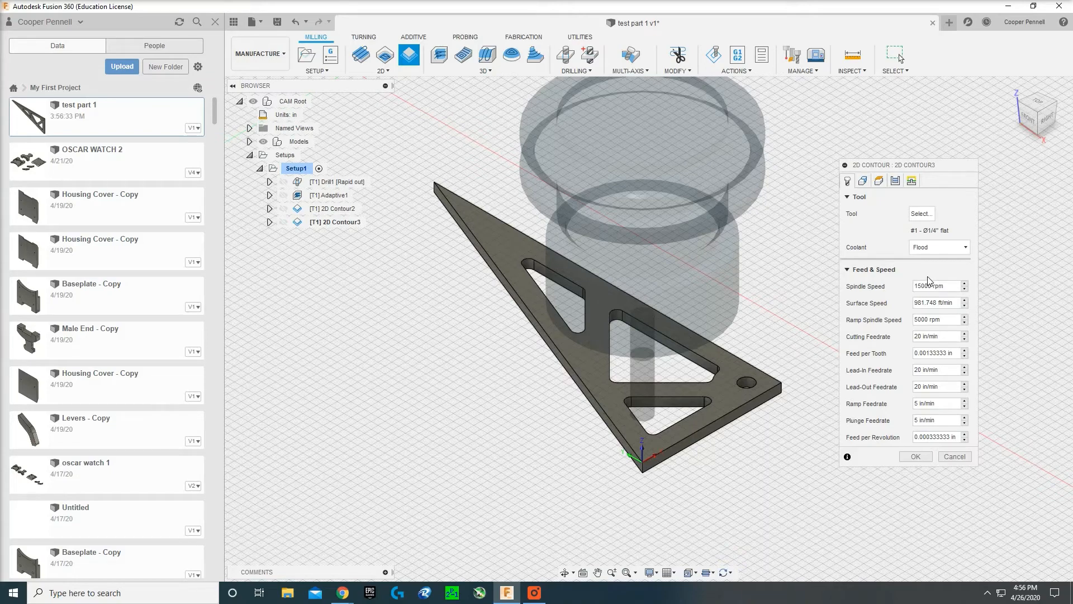
Step: Set the new 2D contour's cutting, lead-in and lead-out feedrates to 35 in/min
click(920, 336)
text(35)
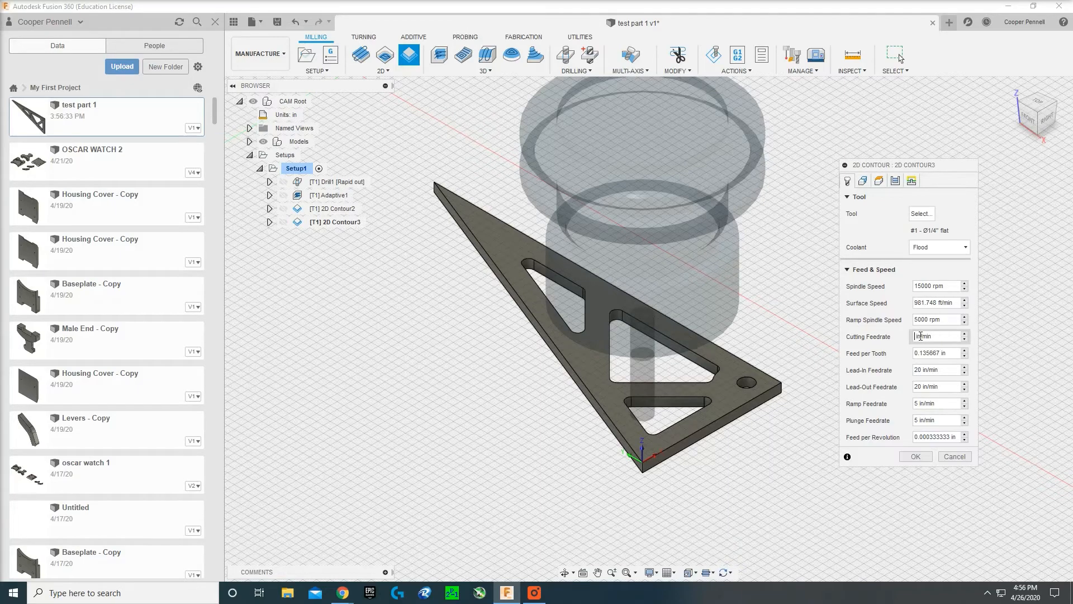
key(BackSpace)
key(BackSpace)
click(920, 369)
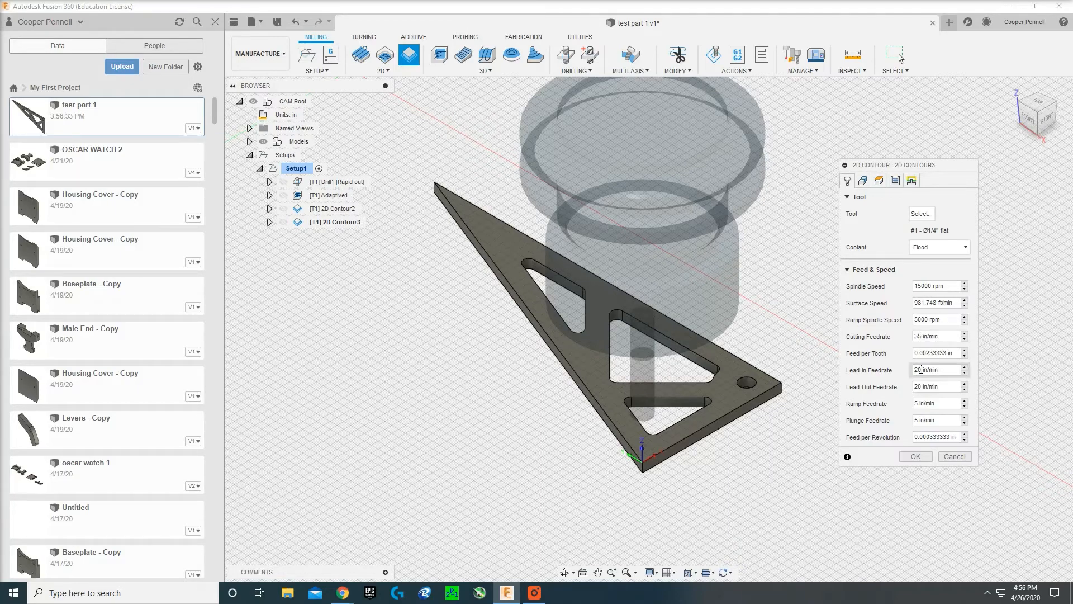
key(BackSpace)
key(BackSpace)
text(35)
click(919, 386)
key(BackSpace)
key(BackSpace)
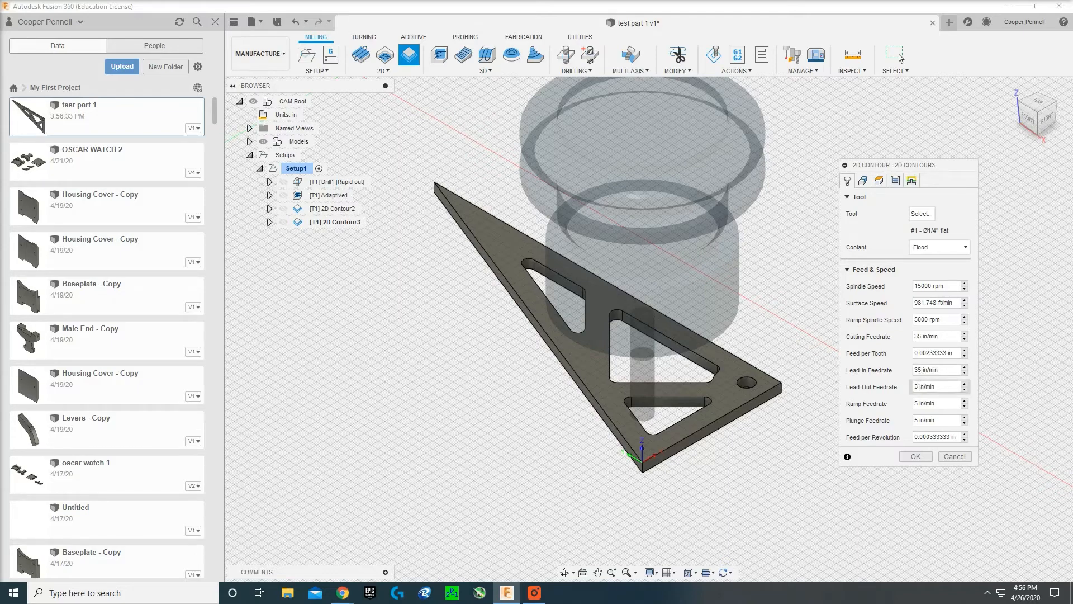
text(35)
Step: Select the outer edge loop on the part's top face as the contour to machine
click(863, 181)
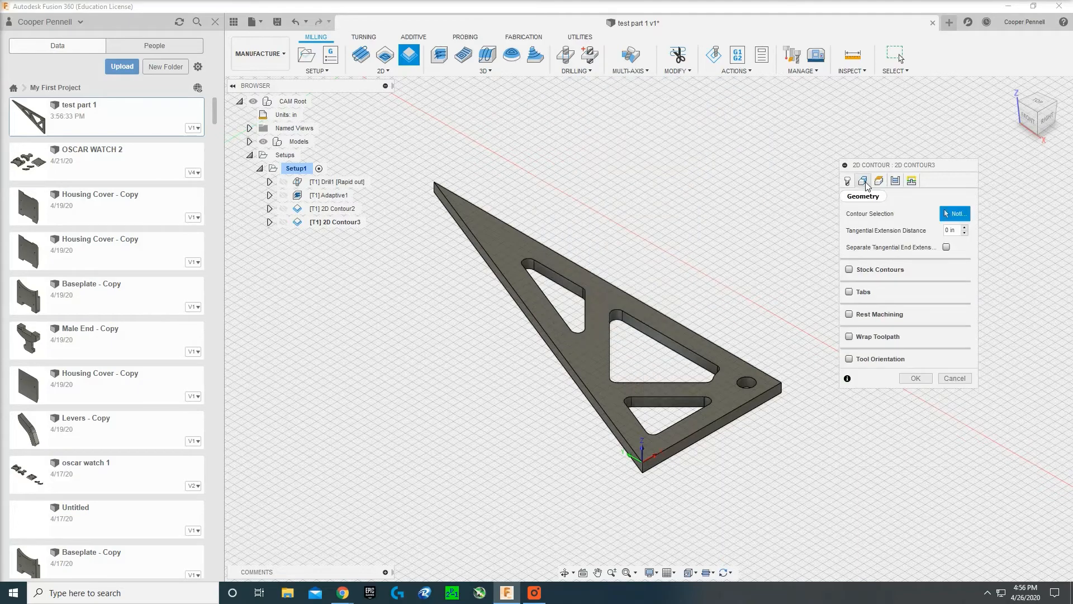
click(648, 308)
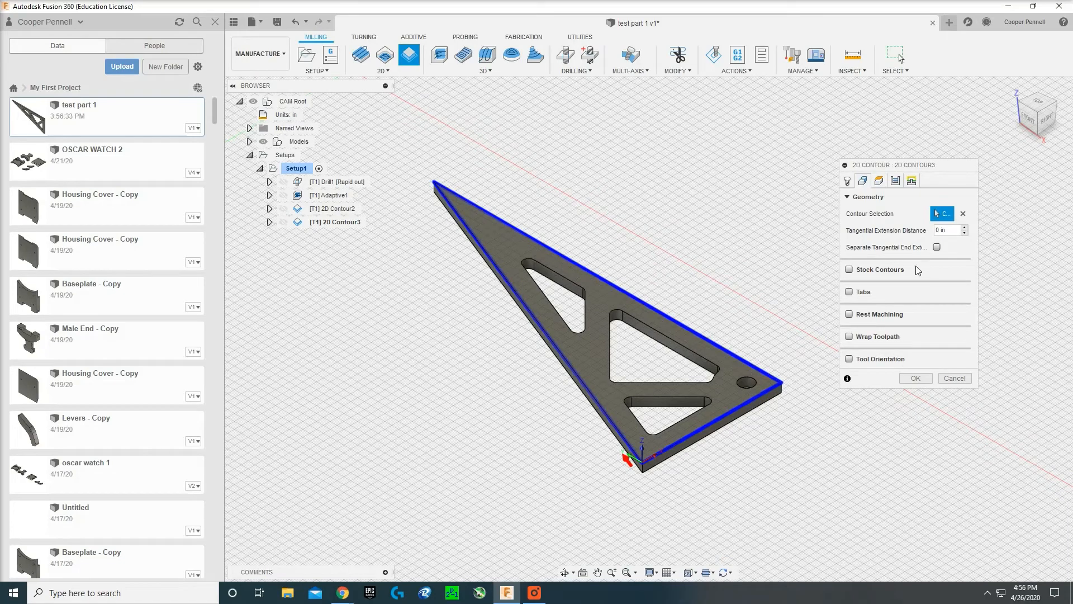
mouse_move(859, 301)
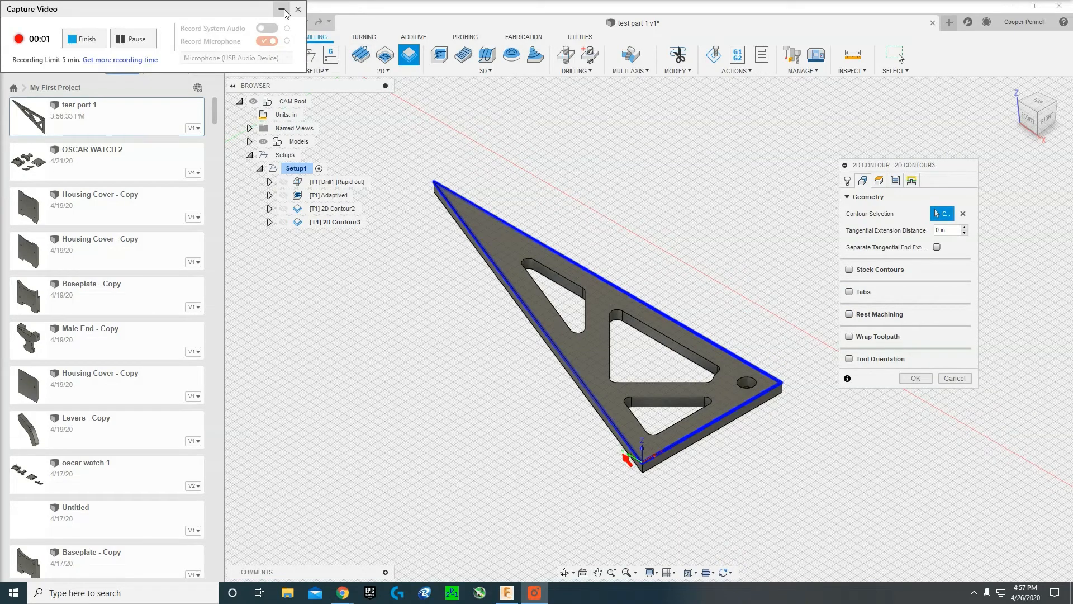
click(284, 11)
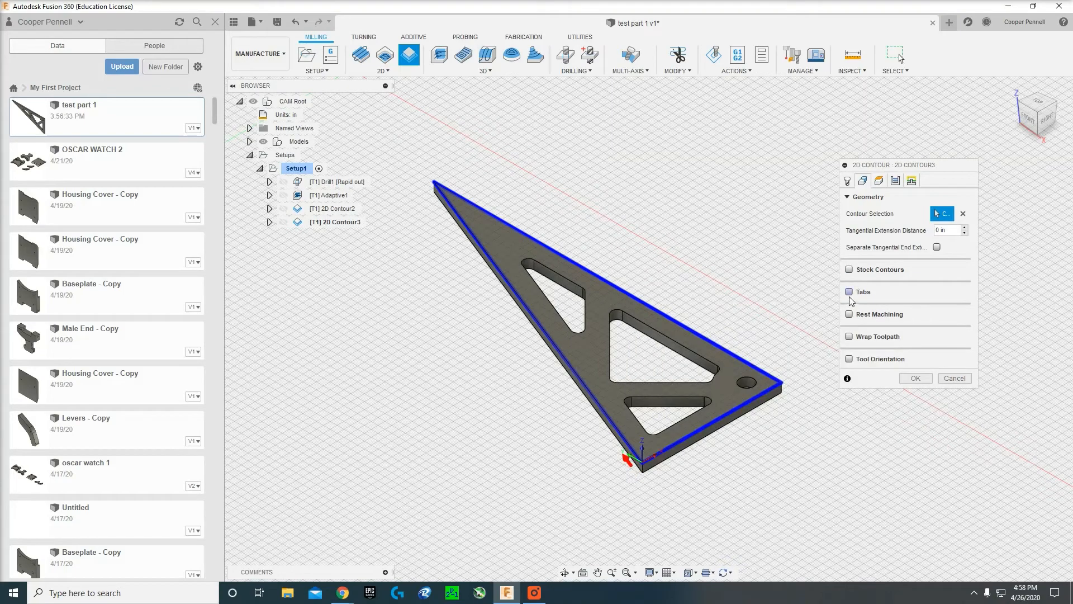
Step: Enable tabs for the contour and replace its selection with the outer edge loop on the part's bottom face
click(849, 293)
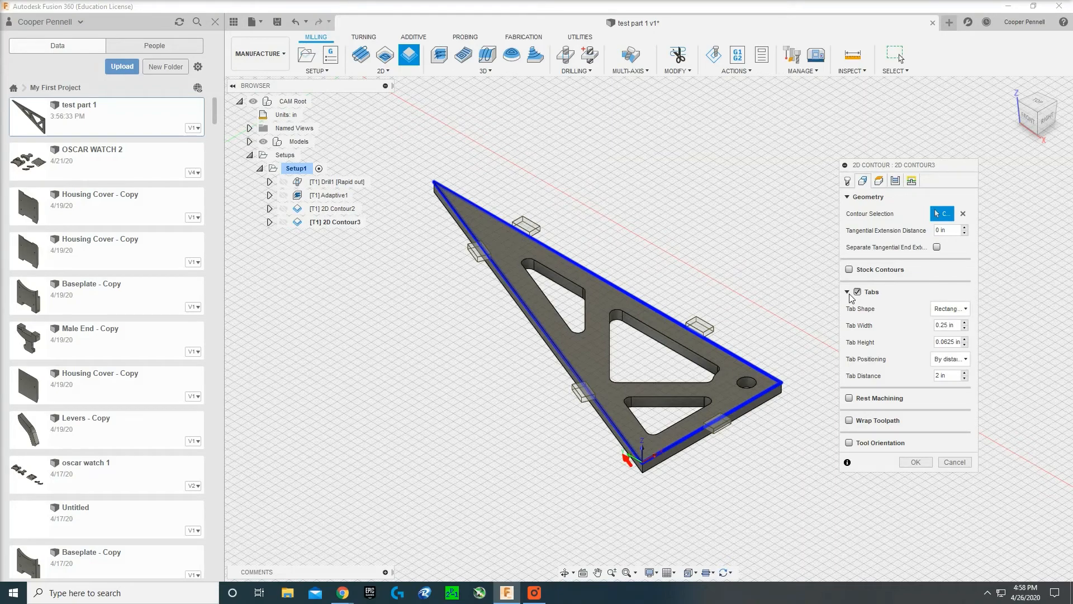
click(963, 214)
click(758, 411)
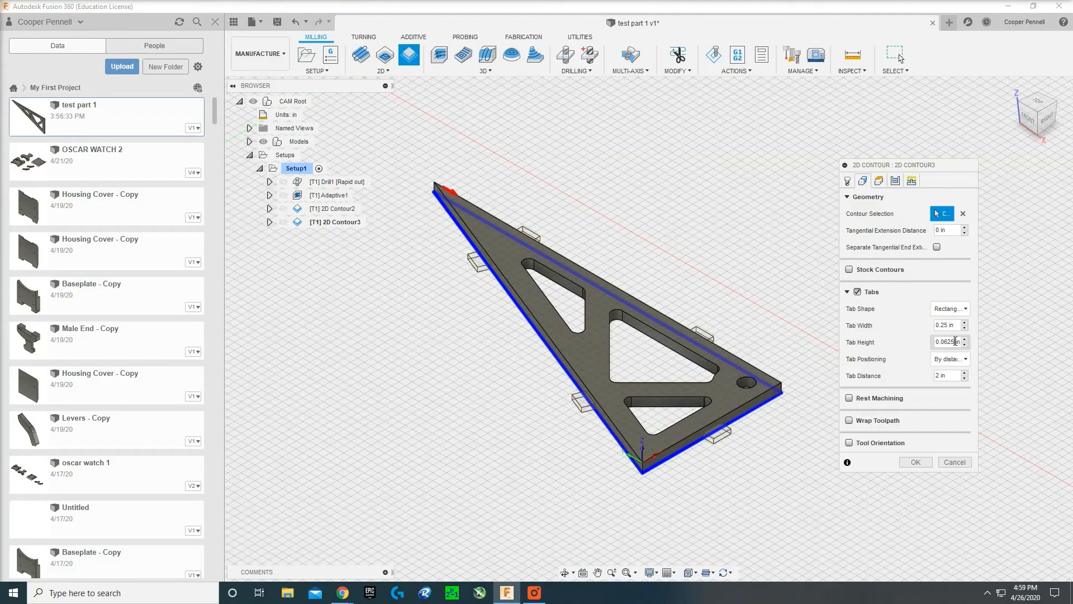
Step: Set the tab height to 0.04 in and the tab distance to 2.3 in, keeping the tabs positioned by distance
key(BackSpace)
key(BackSpace)
key(BackSpace)
text(4)
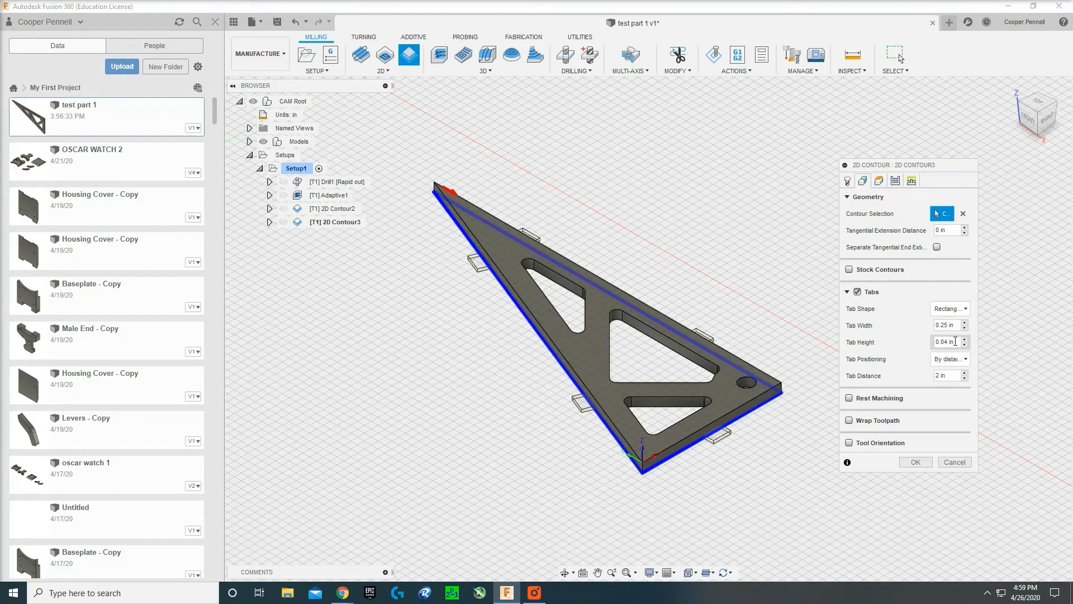
click(955, 361)
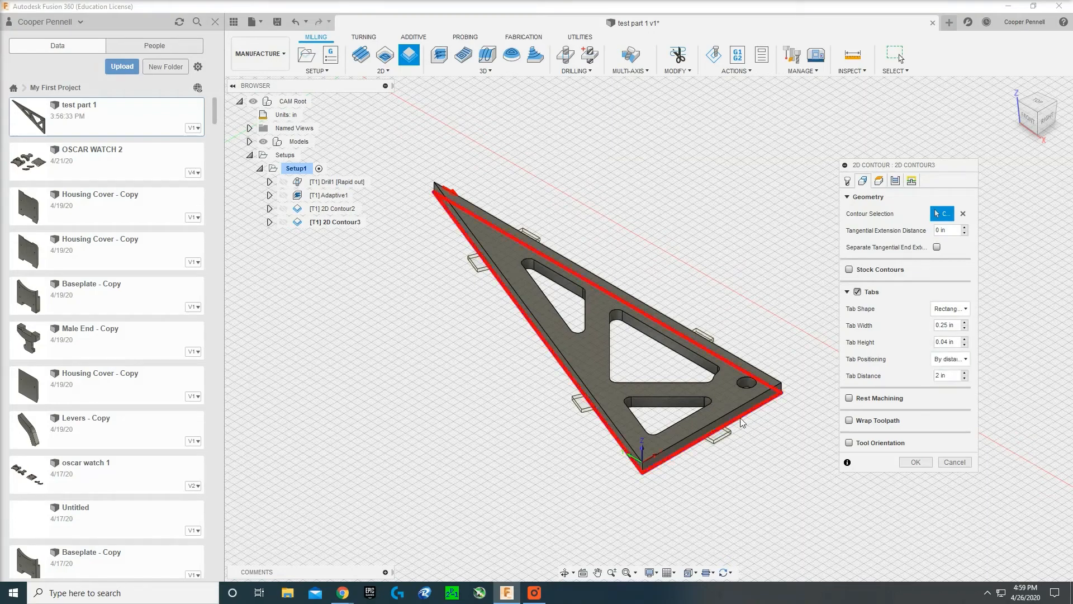
click(965, 375)
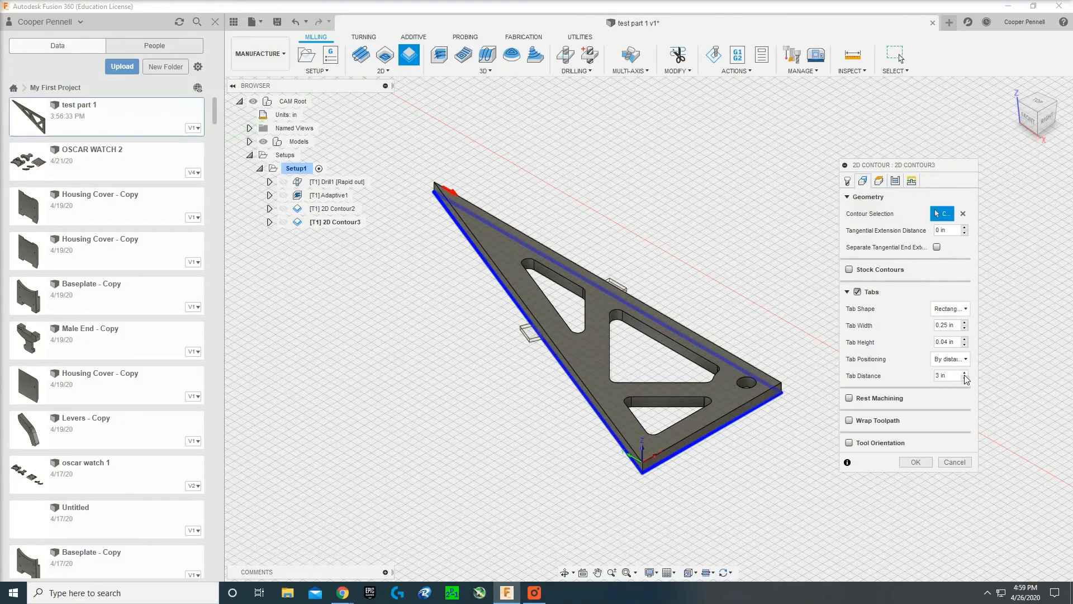
click(965, 378)
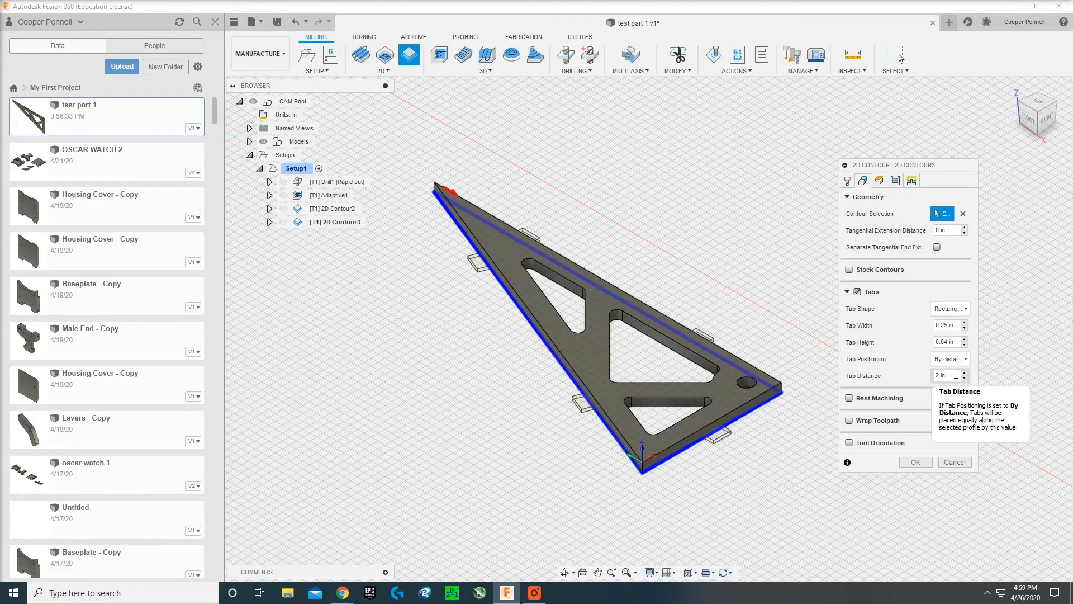
click(940, 374)
text(.5)
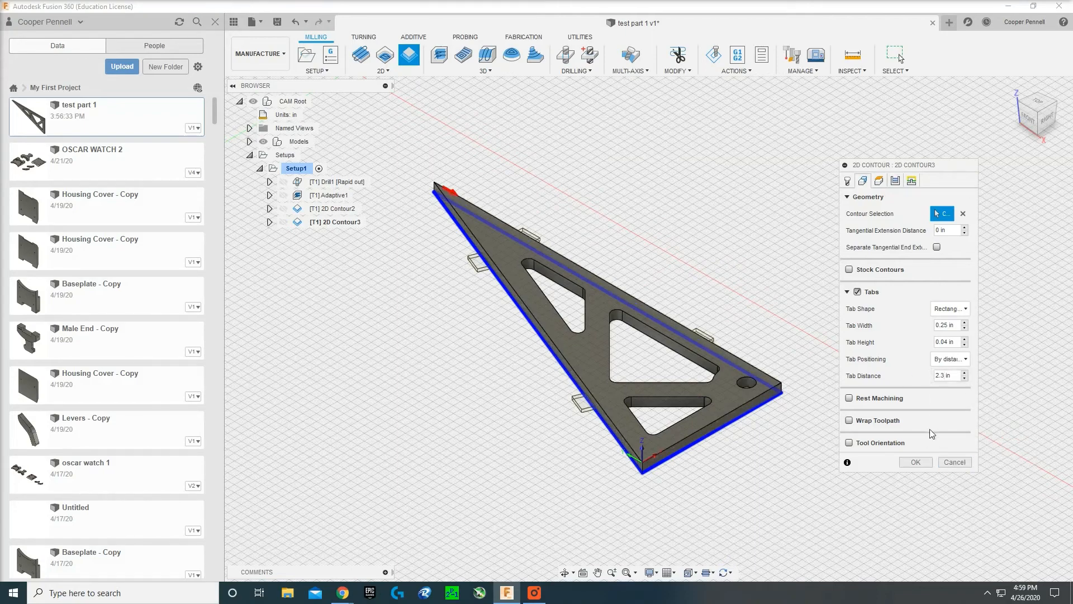
Step: Set the outer contour's top height to Model top and its bottom height to Model bottom with a -.01 in offset
click(879, 182)
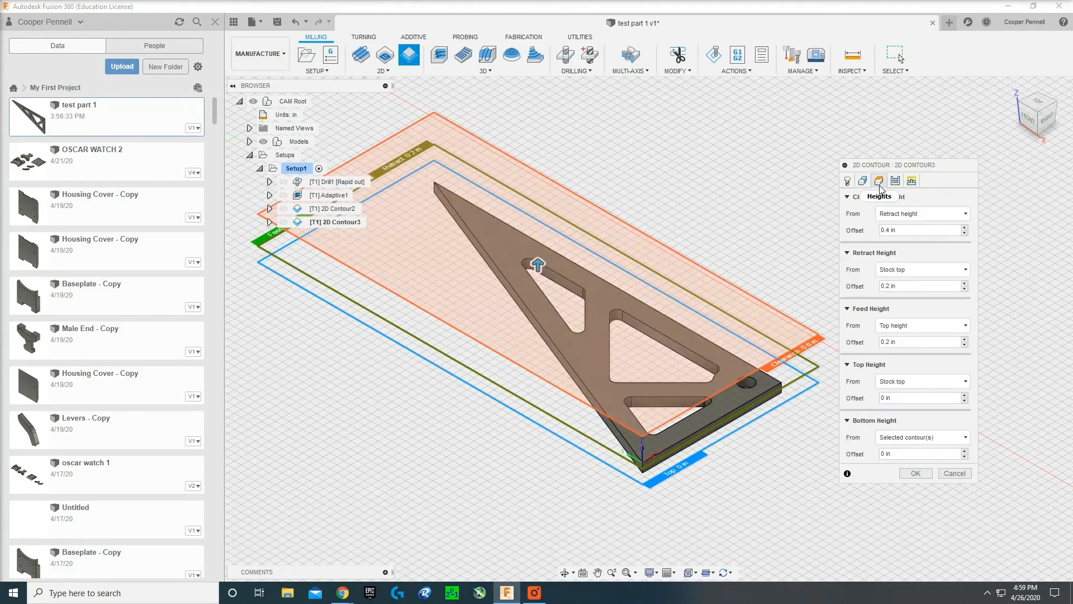
click(922, 383)
click(905, 446)
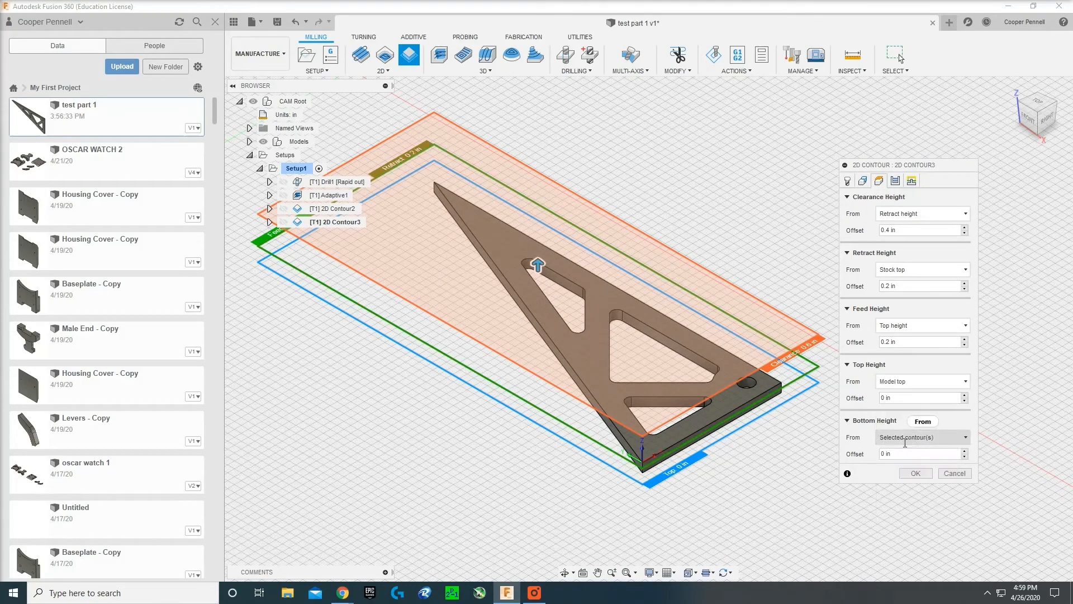
click(911, 437)
click(908, 362)
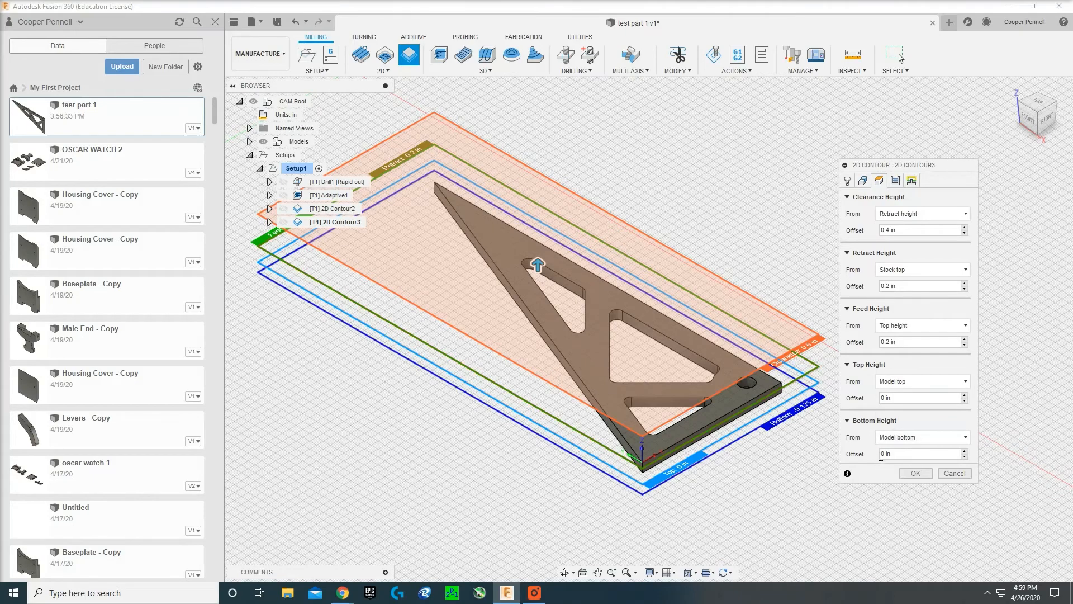
text(-0)
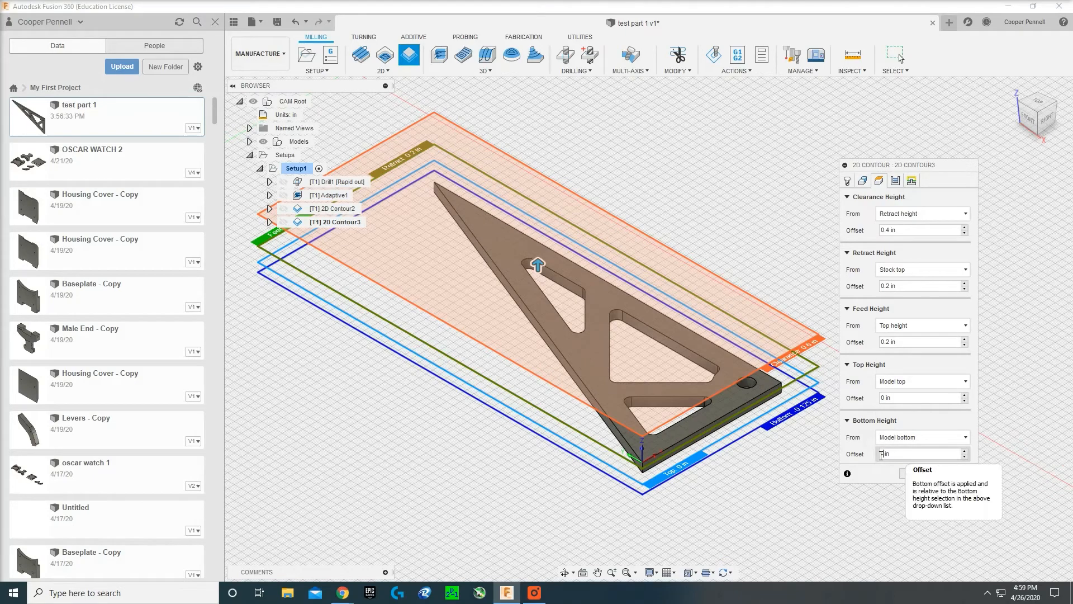
text(.135)
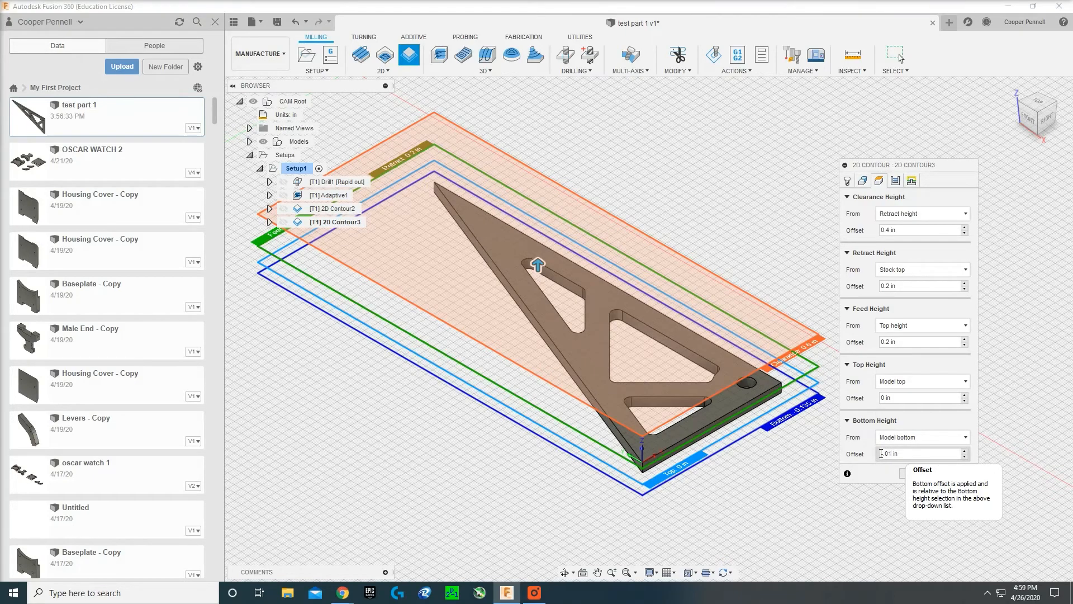
Step: Set the outer contour's sideways compensation to Right (conventional milling)
click(900, 181)
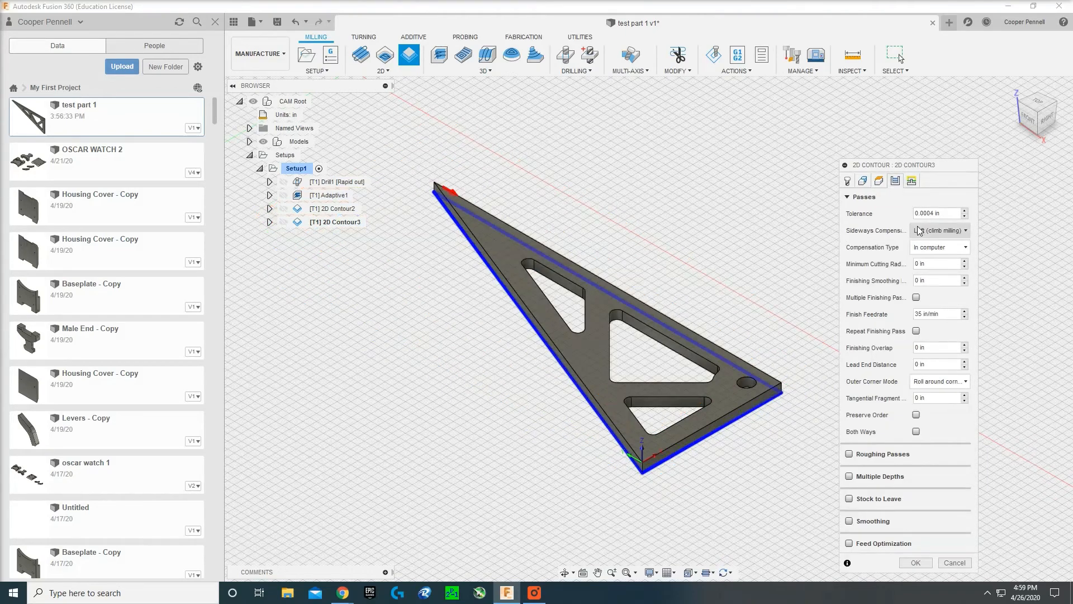
click(919, 231)
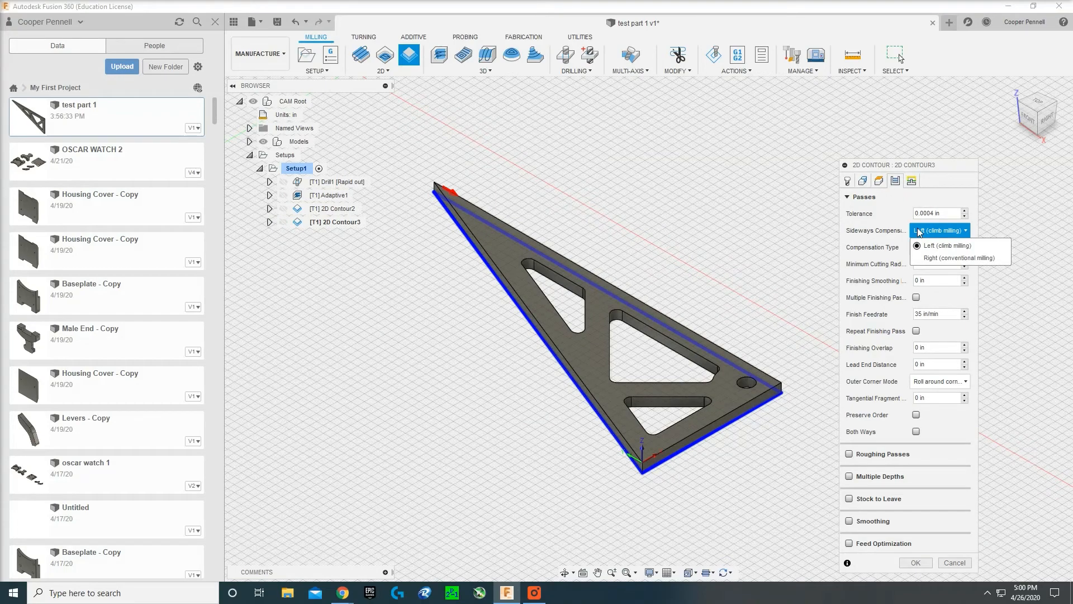
click(948, 258)
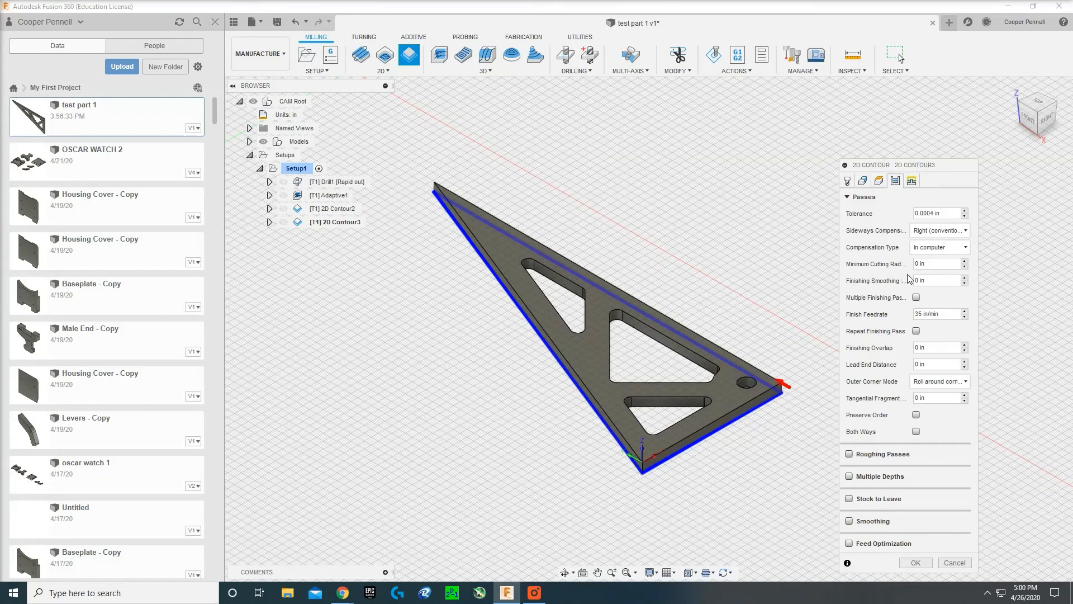
Step: Enable multiple depths for the outer contour with a maximum roughing stepdown of 0.025 in
click(850, 478)
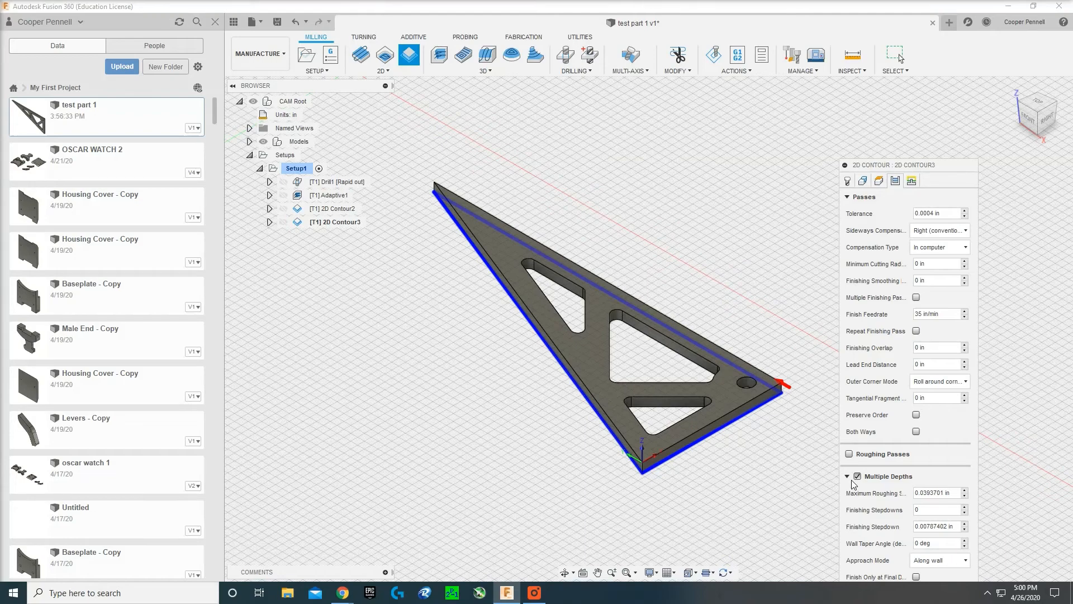
click(943, 493)
key(BackSpace)
key(BackSpace)
key(BackSpace)
key(BackSpace)
key(BackSpace)
key(BackSpace)
text(25)
click(533, 592)
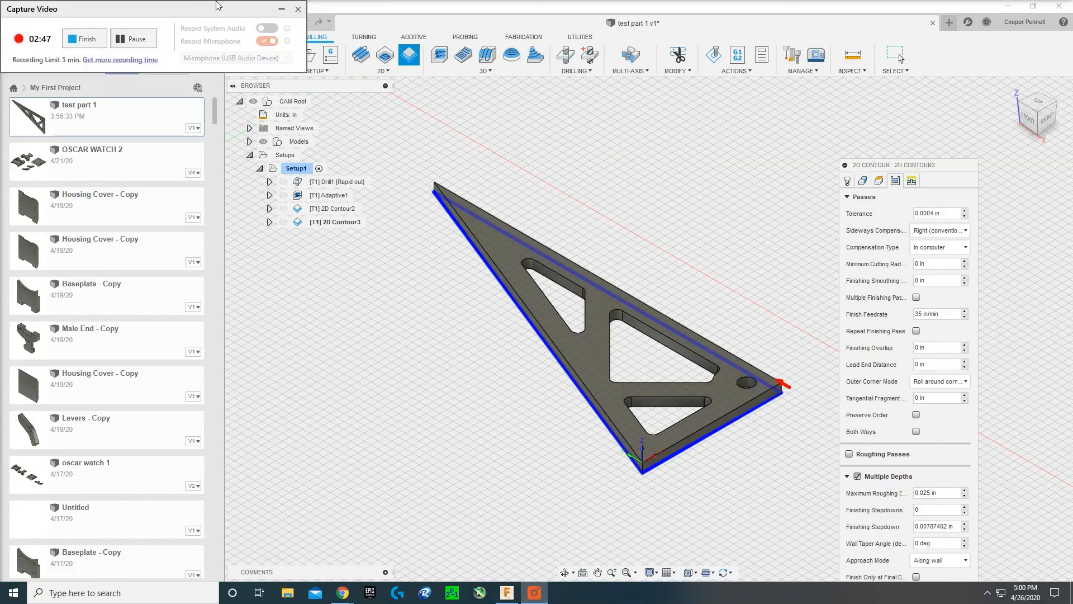
click(281, 10)
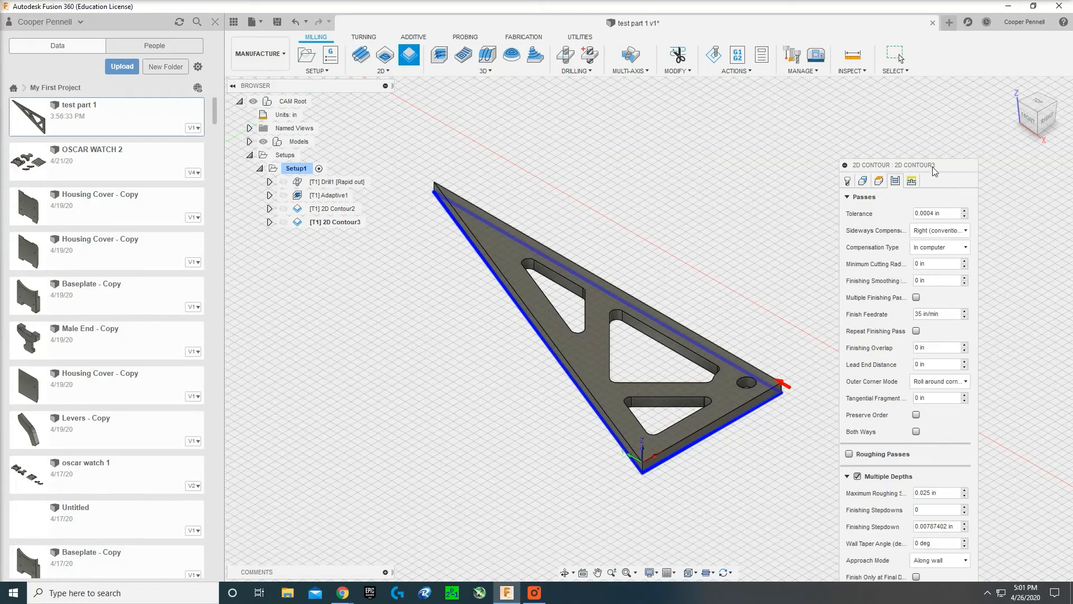
Step: Turn off the outer contour's lead-in and lead-out moves and finish the operation
mouse_move(933, 170)
mouse_down()
mouse_move(956, 53)
mouse_move(933, 132)
mouse_move(939, 163)
mouse_up()
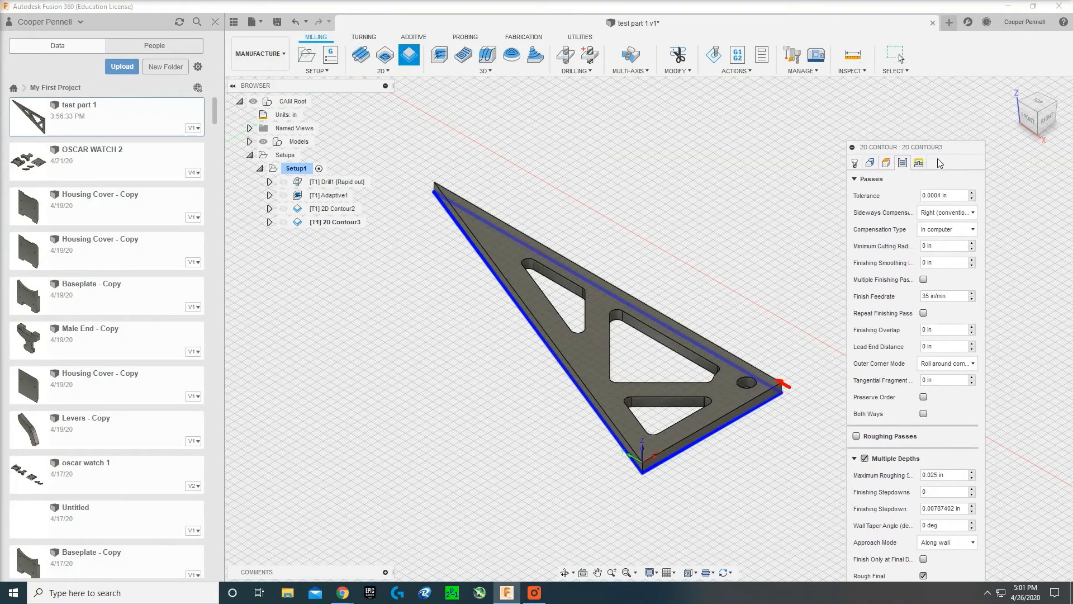
click(918, 163)
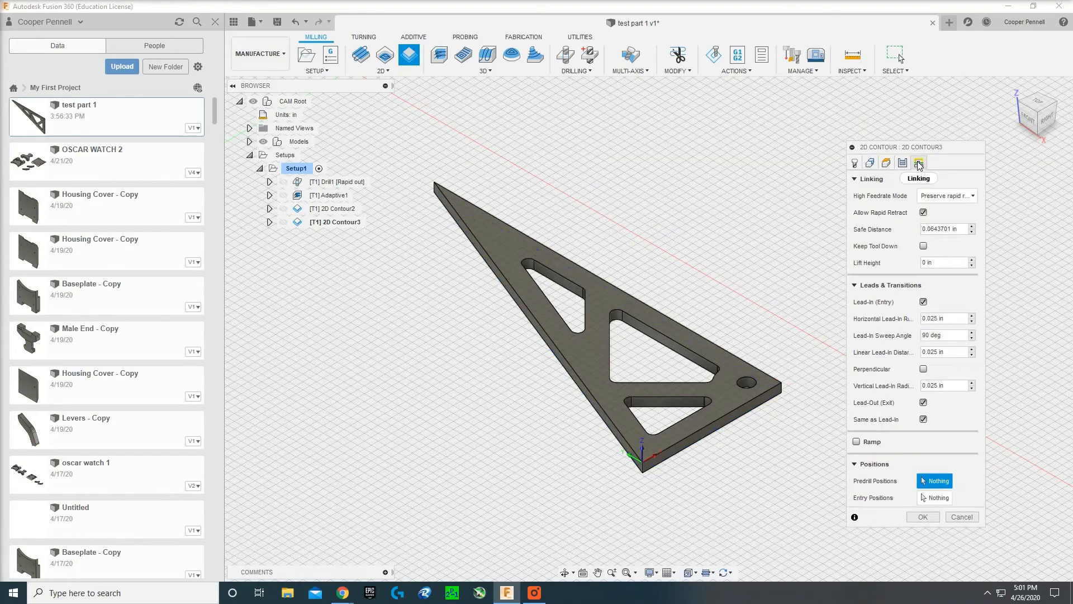
click(923, 302)
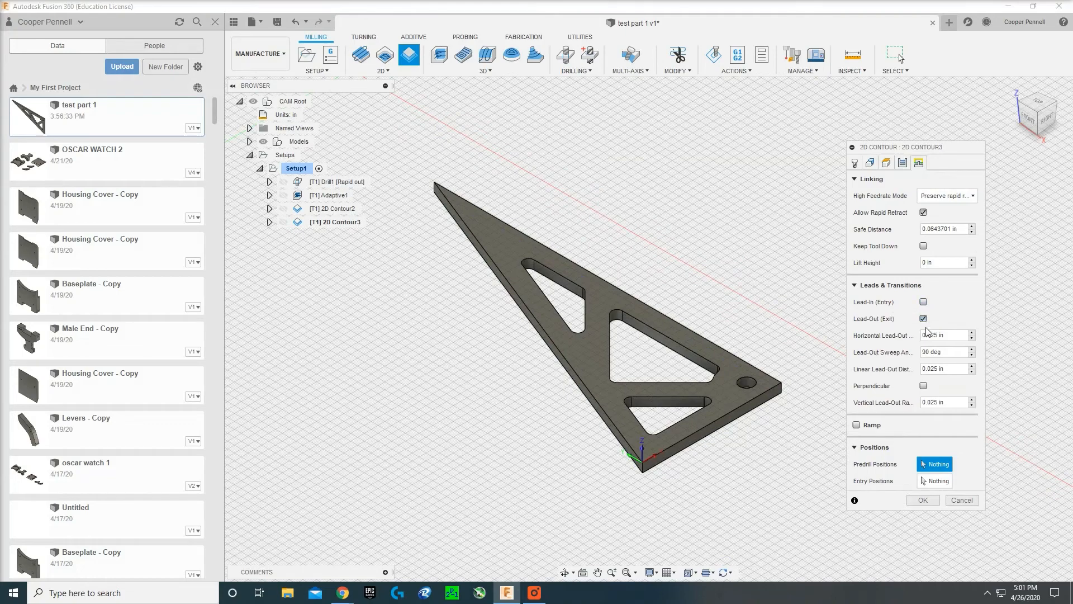
click(923, 318)
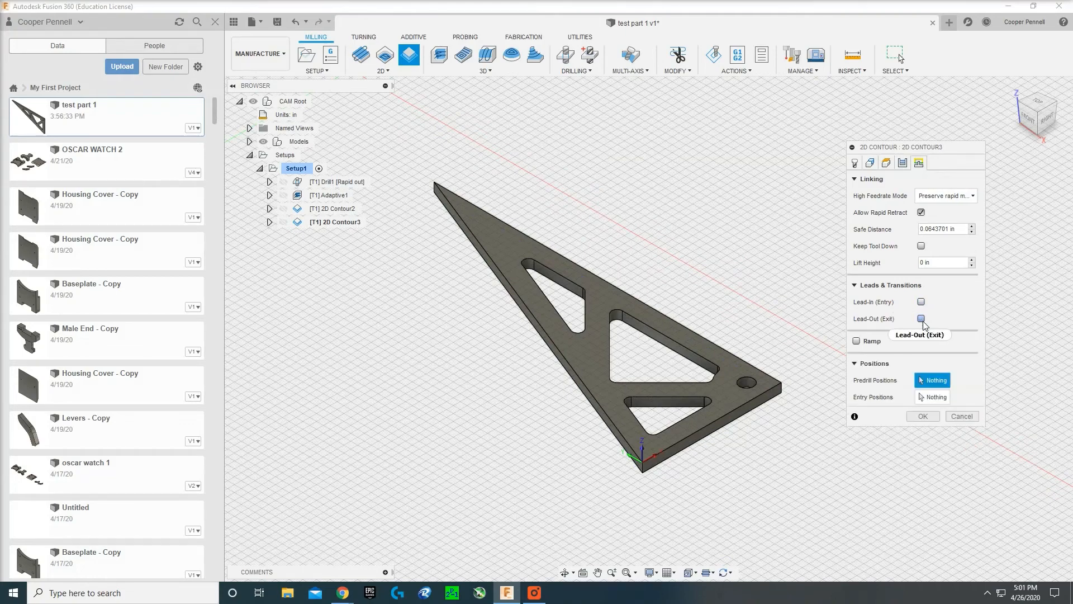
click(923, 417)
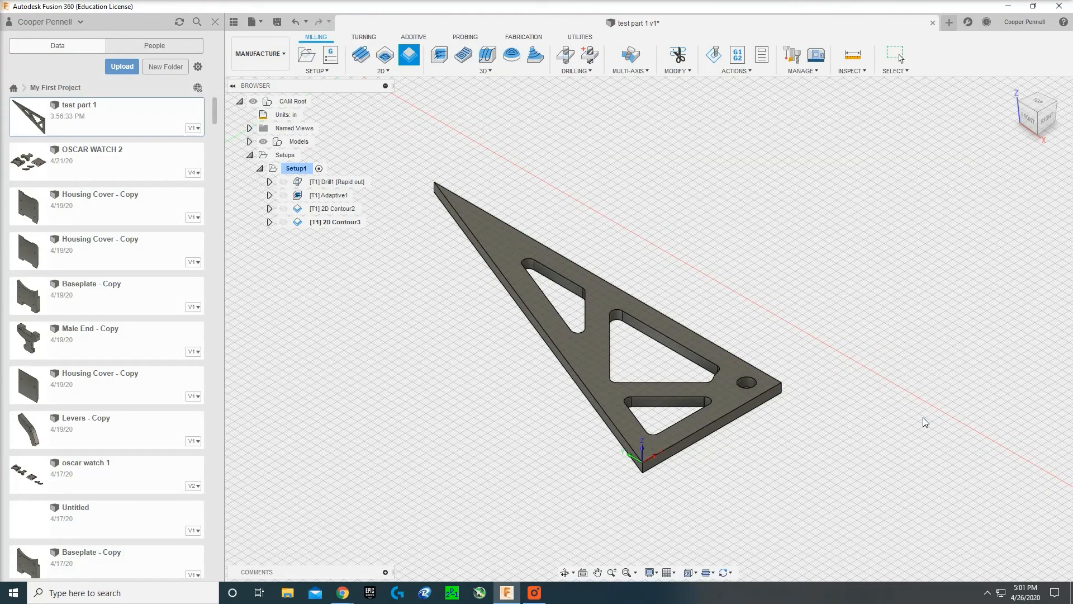
Step: Examine the outer contour's toolpath and its tab gaps around the part's perimeter
scroll(665, 391, up, 3)
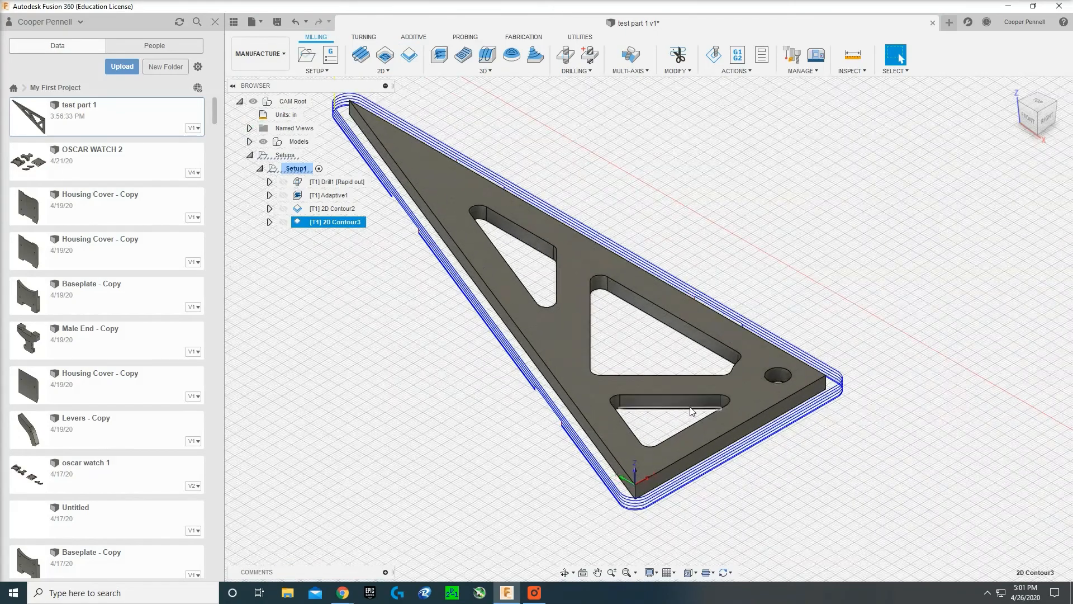
click(566, 573)
drag(667, 514, 687, 489)
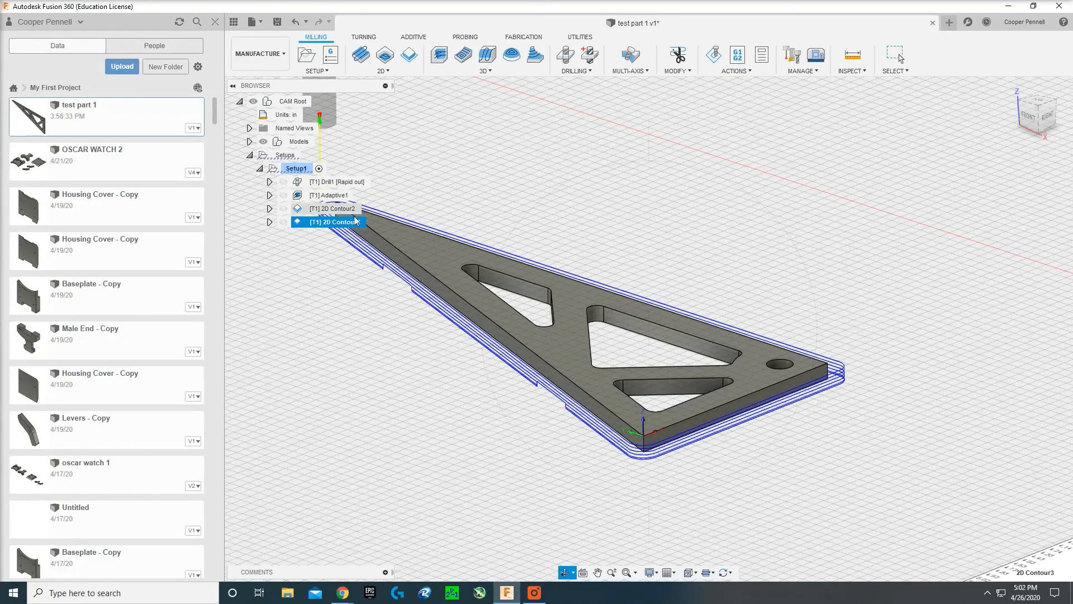
scroll(826, 266, down, 2)
middle_drag(624, 268, 538, 335)
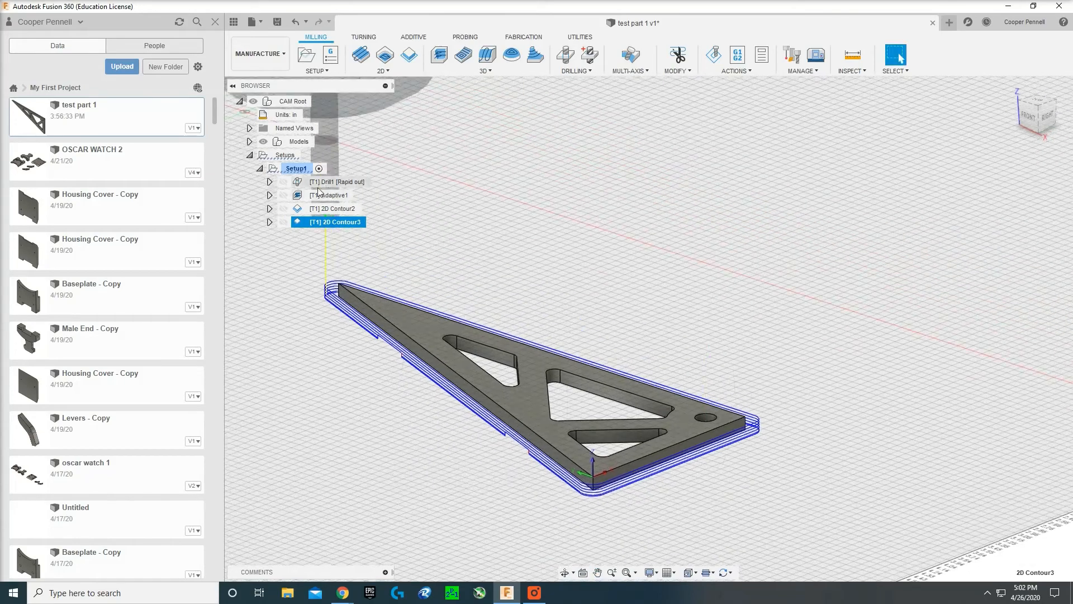
click(603, 246)
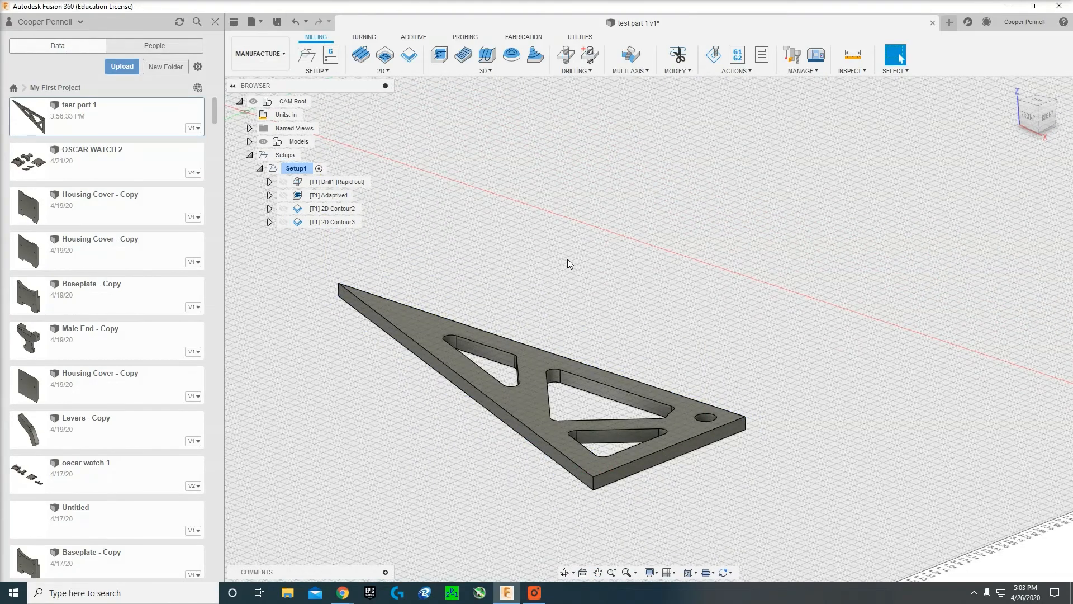
Step: Review the toolpaths of the drill, adaptive, pocket contour and outer contour operations in machining order
scroll(662, 263, down, 2)
middle_drag(666, 267, 642, 342)
click(335, 183)
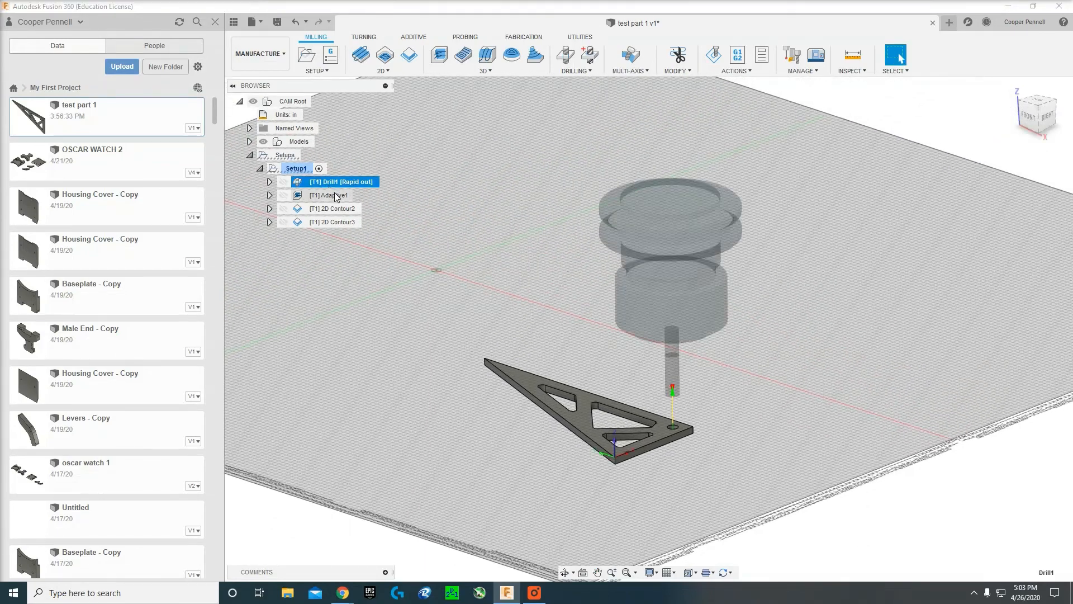
click(335, 196)
click(336, 208)
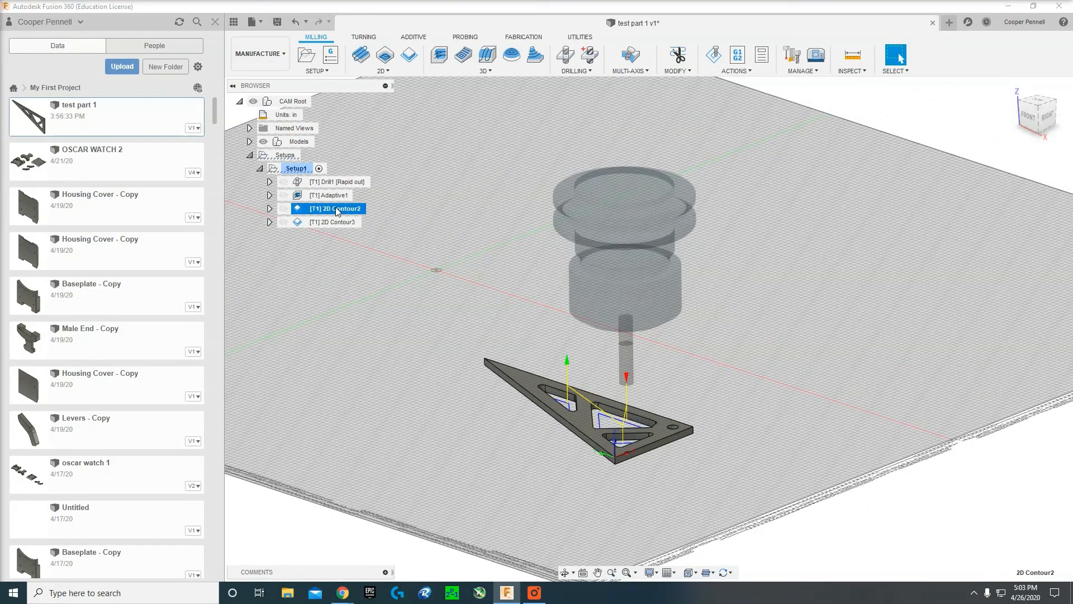
click(336, 221)
click(330, 182)
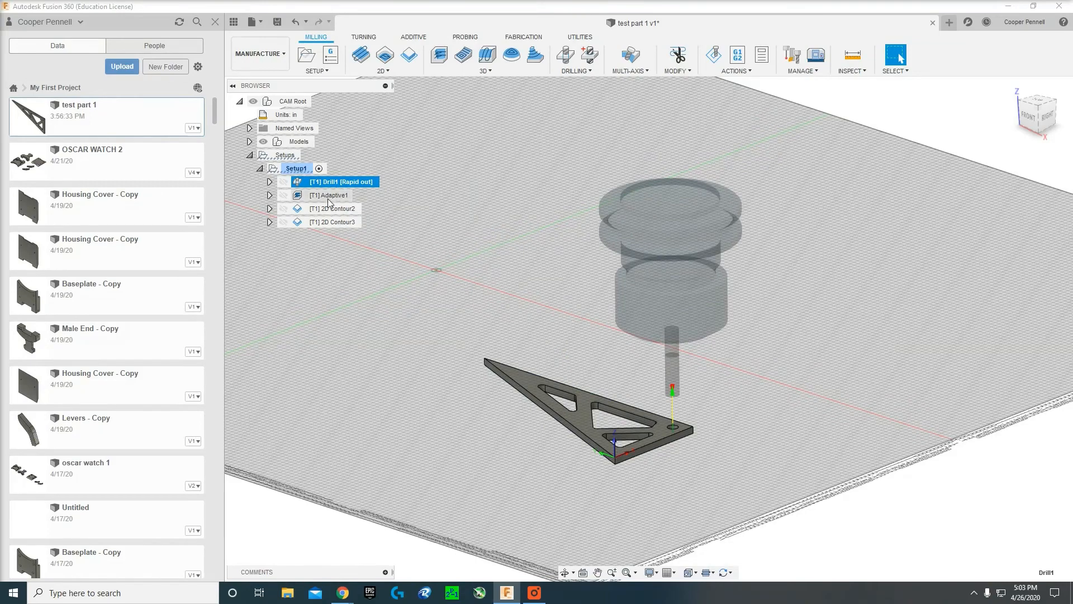
click(333, 196)
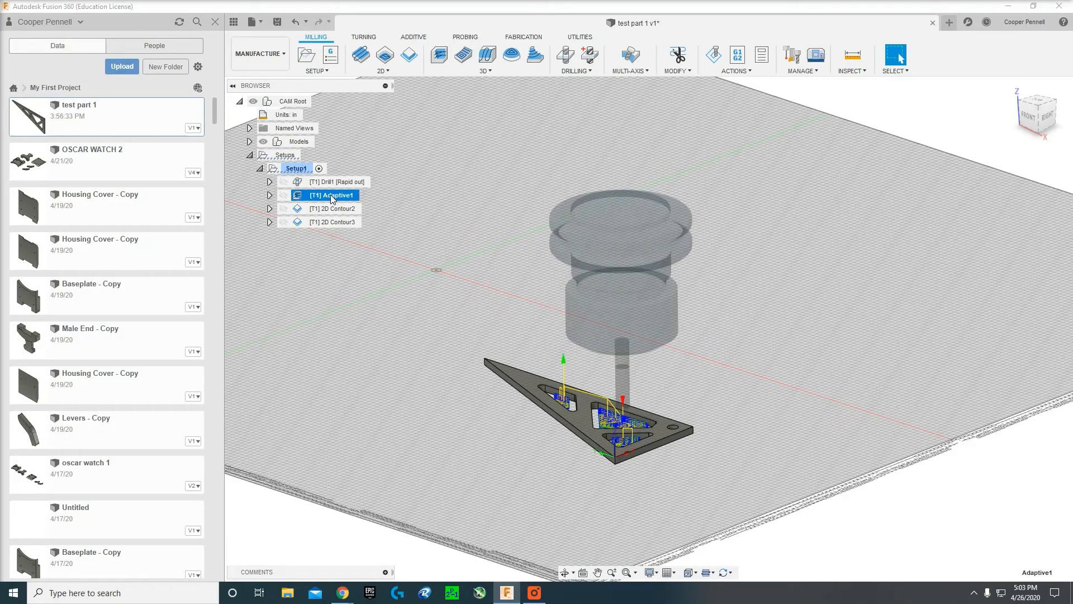
click(334, 209)
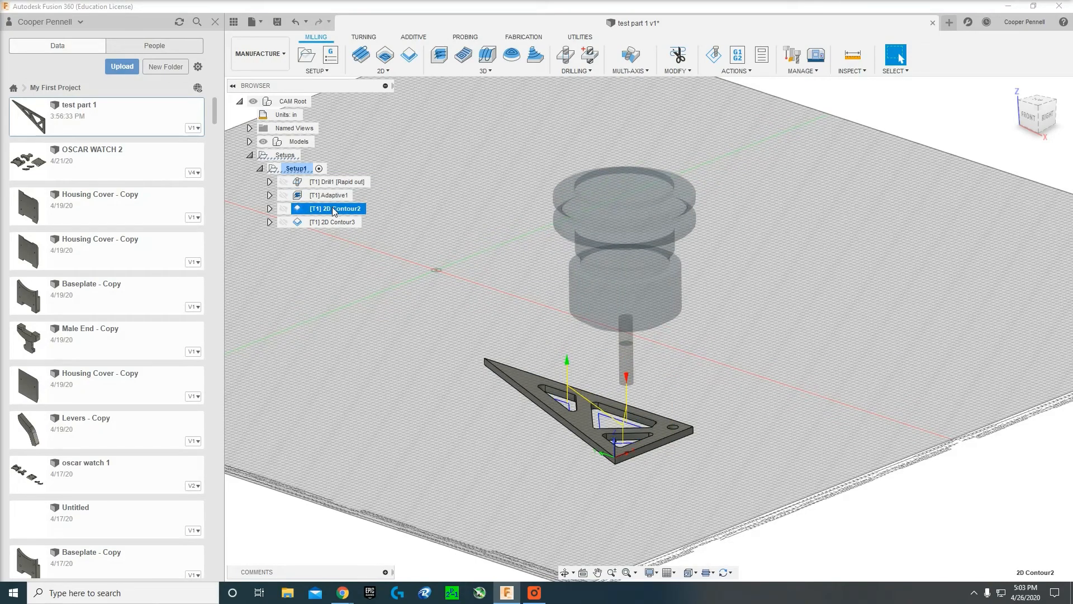
click(335, 221)
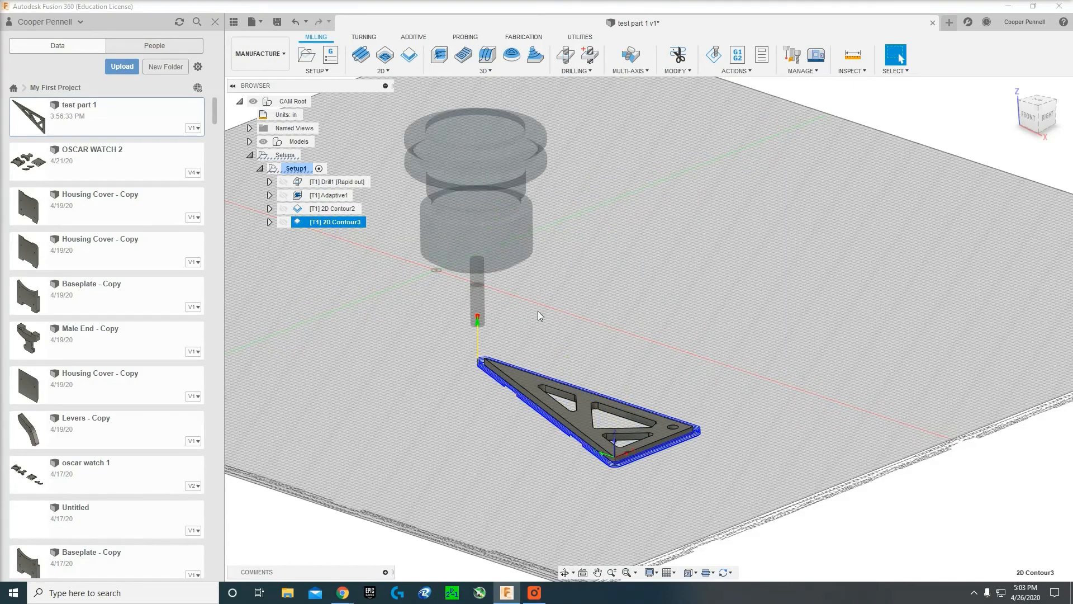
Step: Start simulating all of Setup1 with a transparent tool and the toolpath mode set to Tail
click(294, 169)
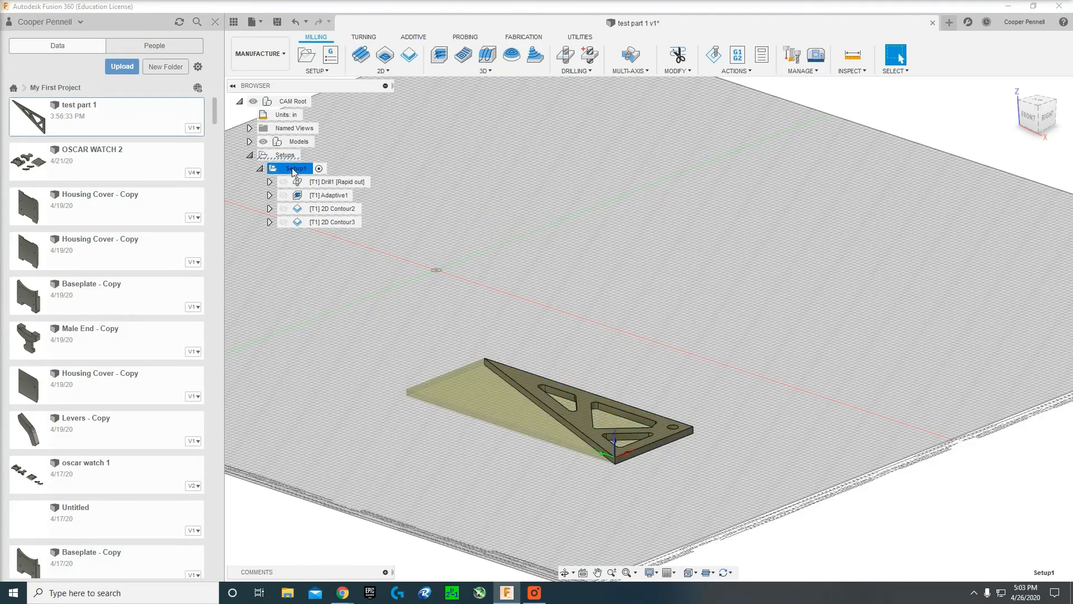
click(721, 58)
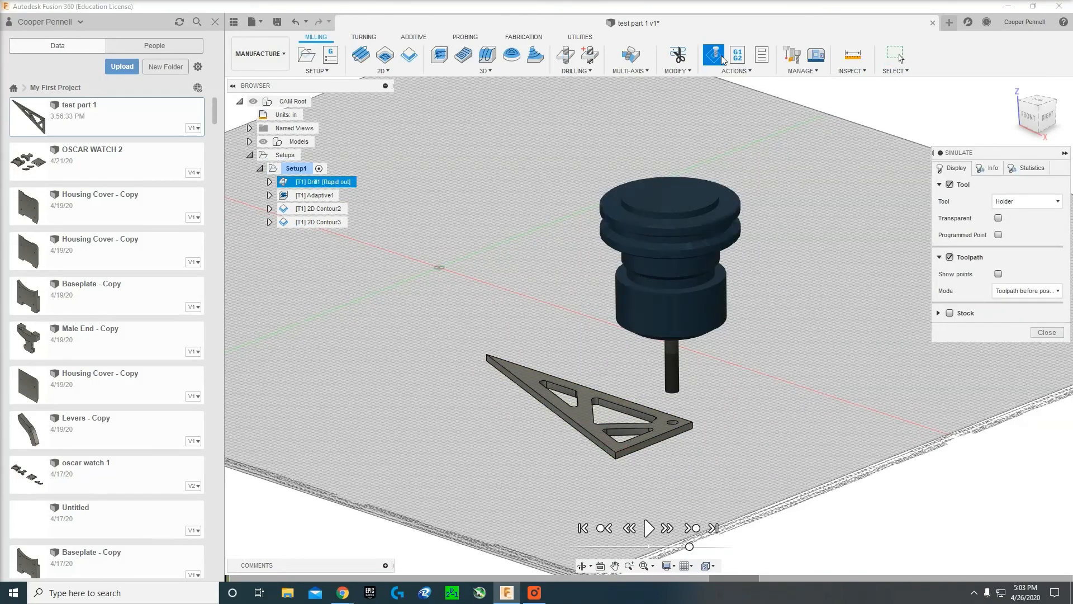
scroll(687, 387, up, 4)
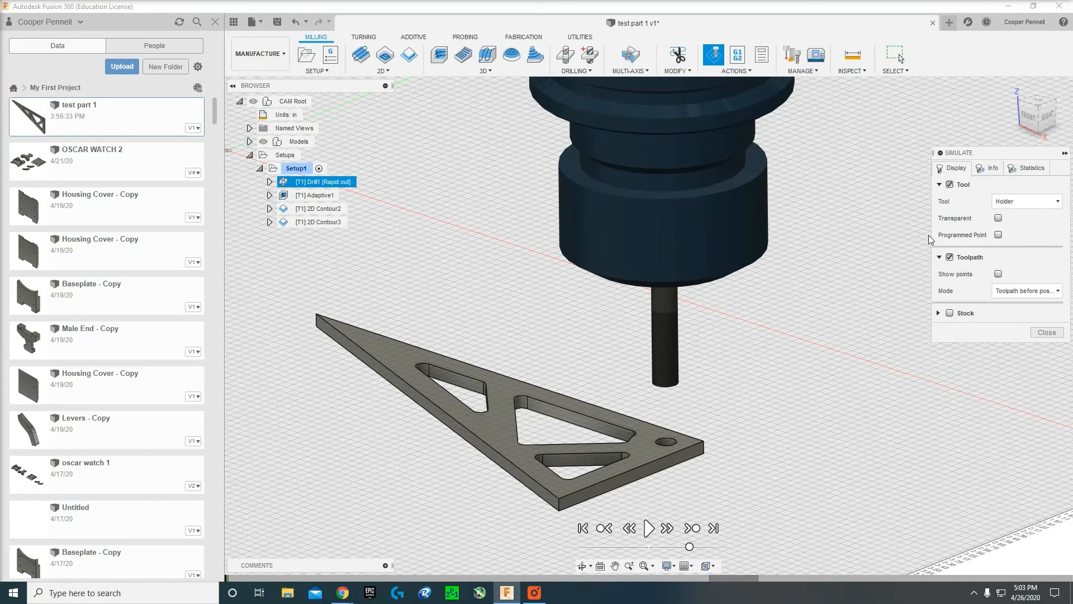
click(997, 218)
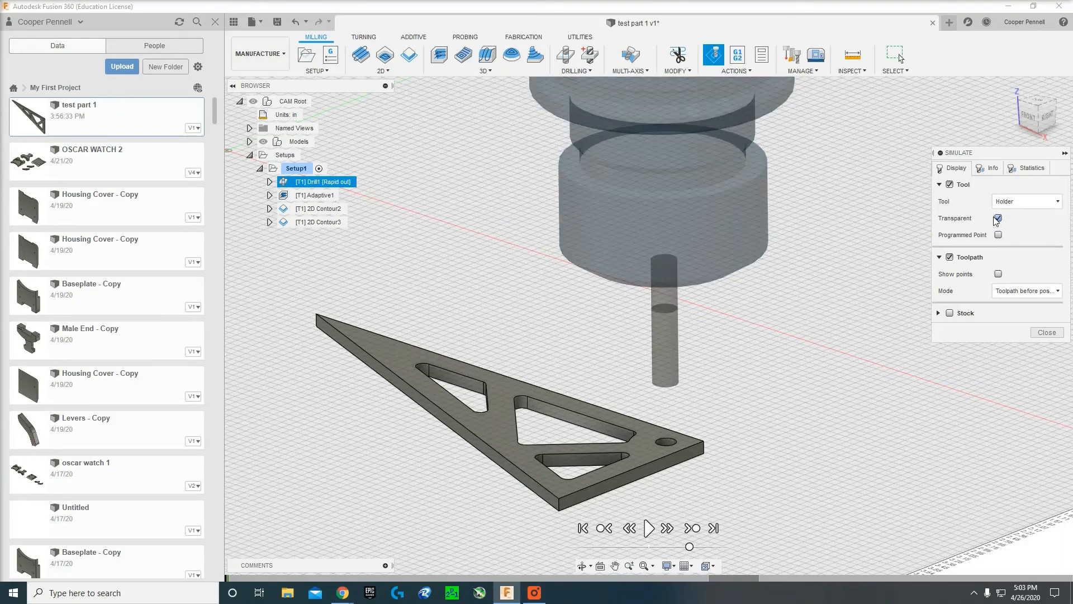
click(1003, 291)
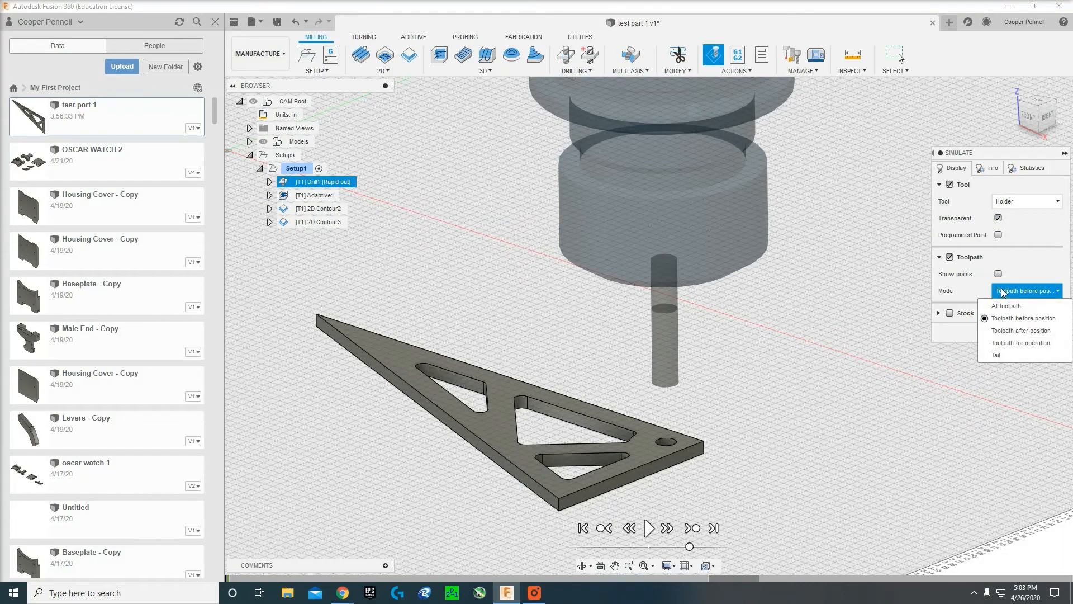
click(1002, 356)
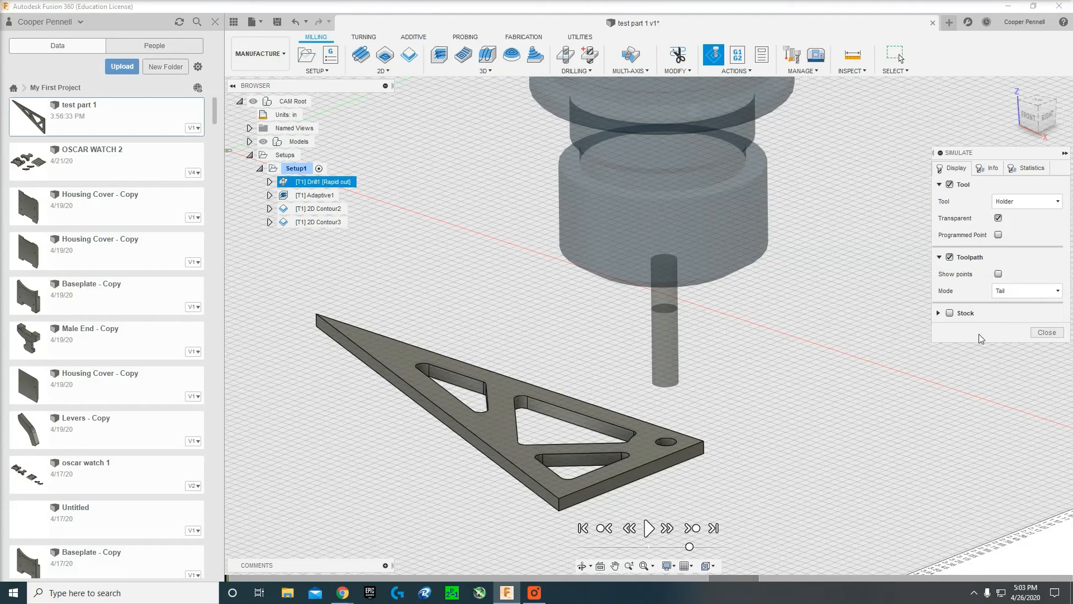
Step: Show the stock in the simulation and set its colorization to Comparison
click(950, 313)
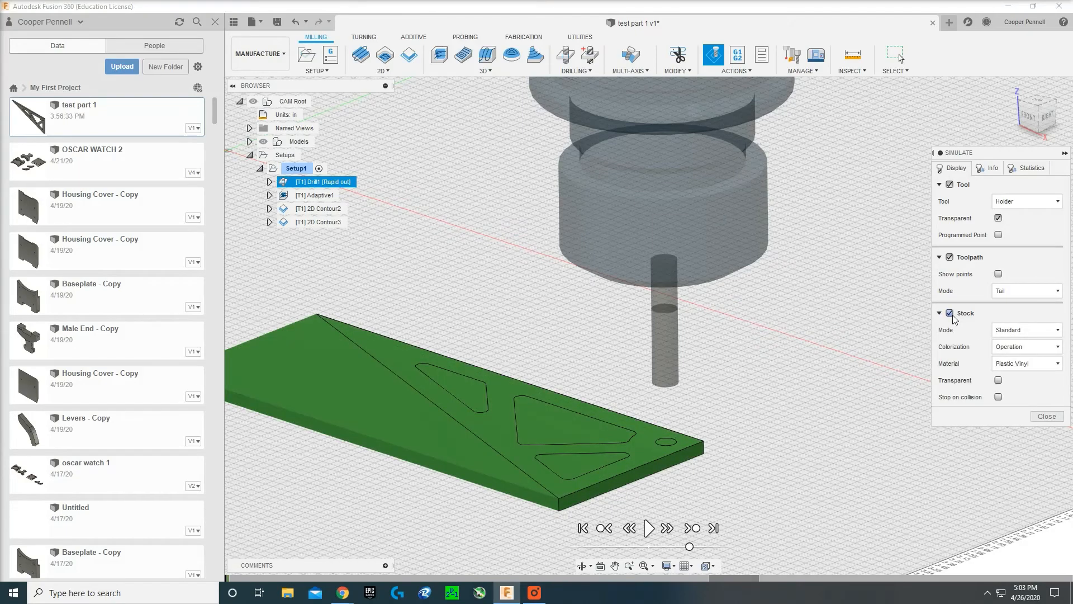
click(1020, 364)
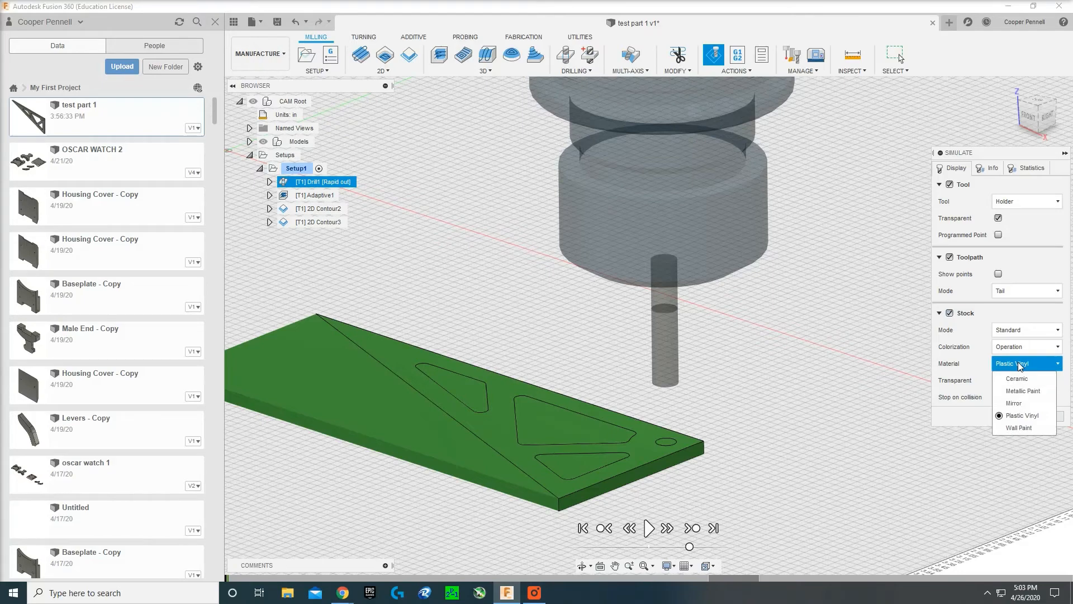
click(1020, 347)
click(1016, 399)
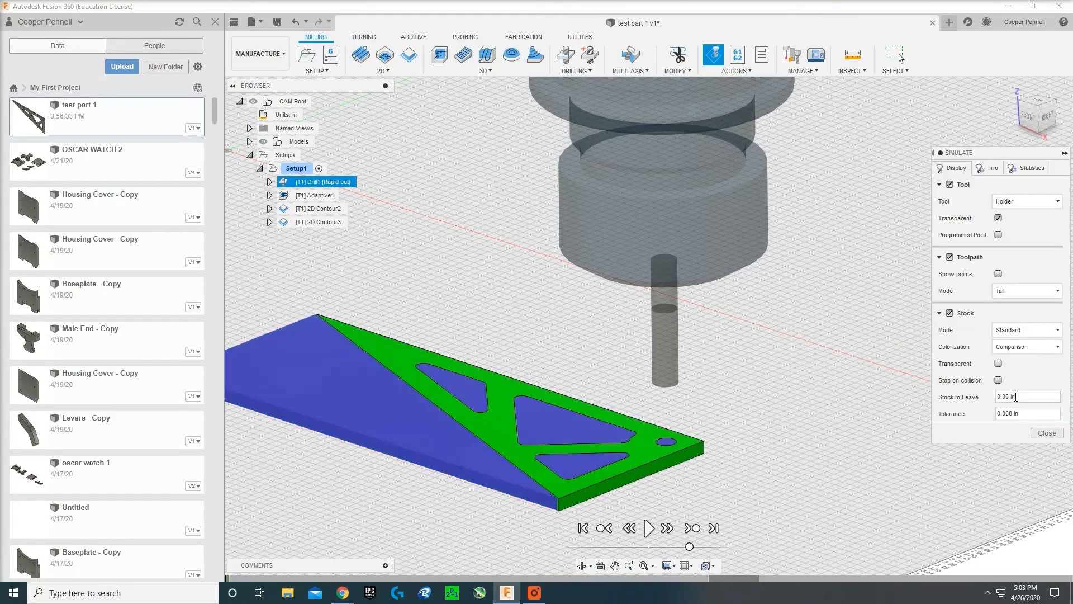
Step: Play the machining simulation through all operations, adjusting the playback speed along the way
scroll(521, 343, down, 3)
middle_drag(554, 340, 672, 342)
scroll(672, 342, up, 2)
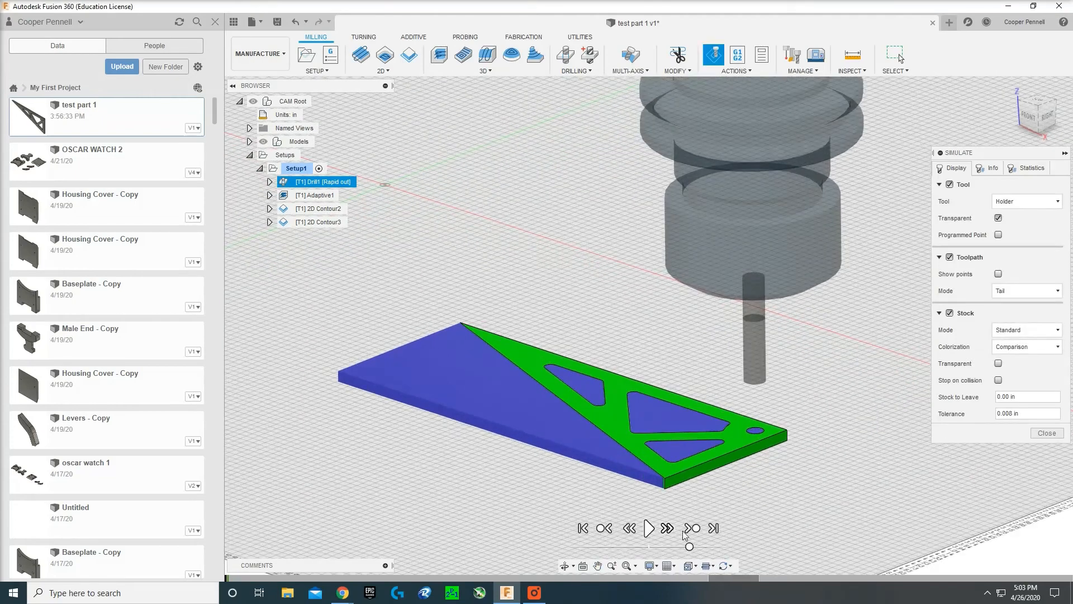
drag(689, 546, 683, 547)
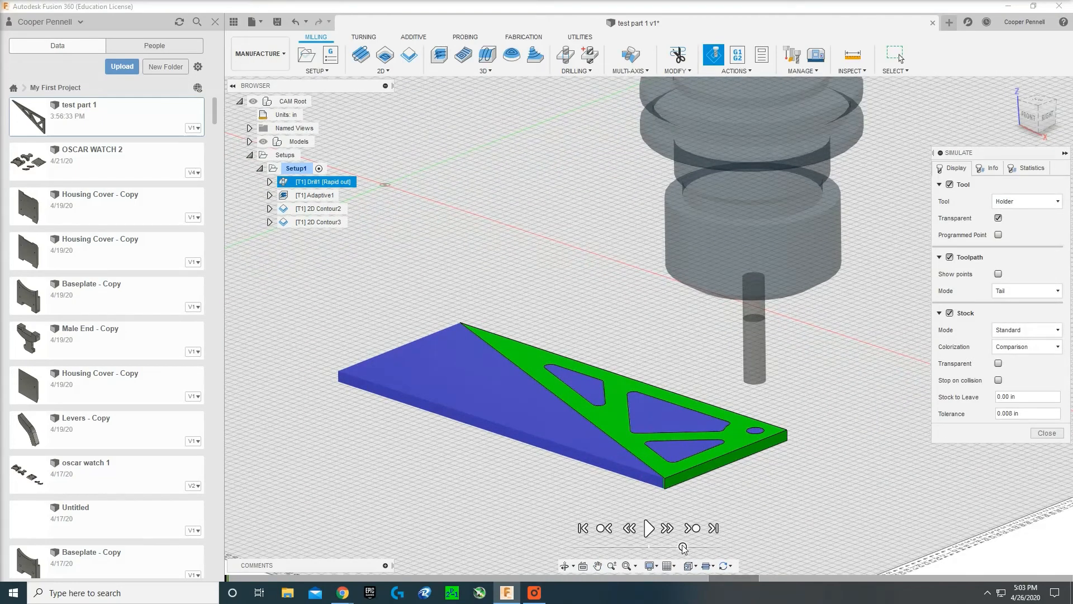
click(648, 528)
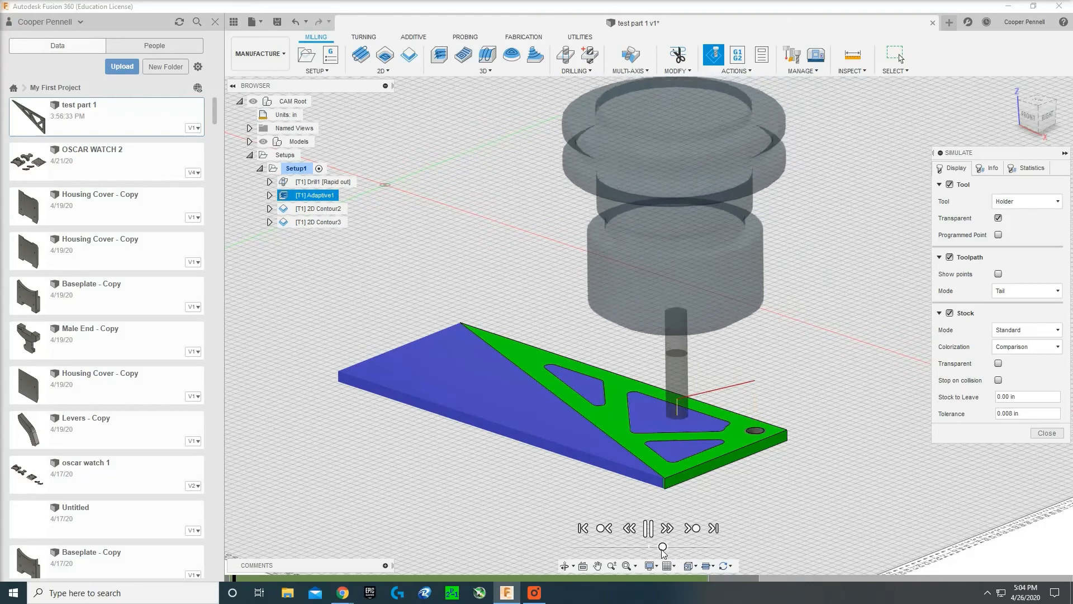
mouse_move(683, 547)
mouse_down()
mouse_move(717, 547)
mouse_move(703, 547)
mouse_up()
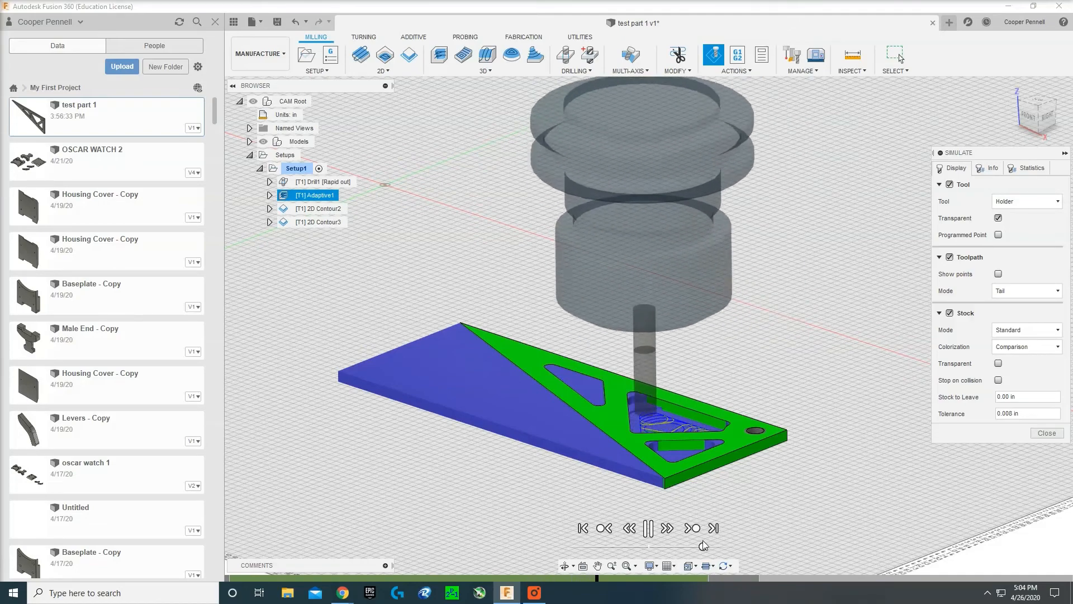
drag(703, 546, 709, 547)
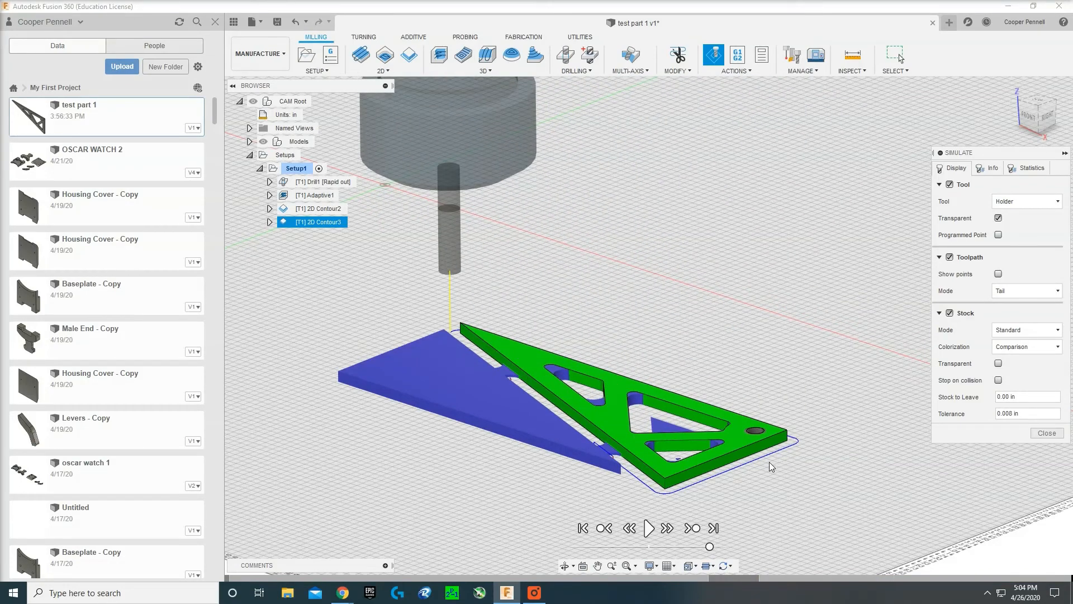
Step: Examine the machined pockets, corners and drilled hole in the finished comparison stock, and end the simulation
click(565, 565)
shift+middle_drag(646, 387, 715, 389)
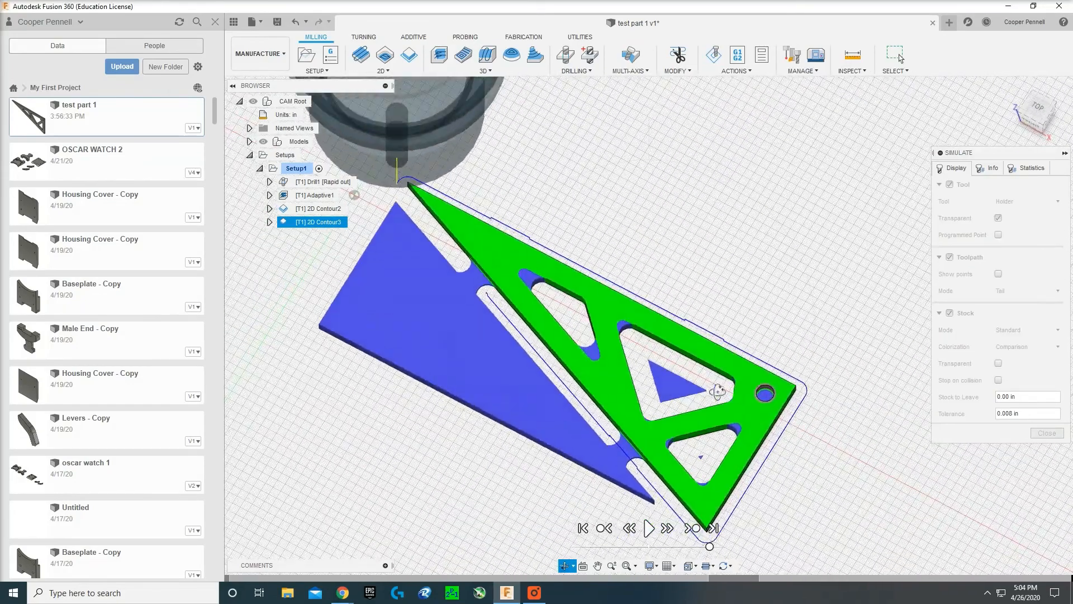
scroll(746, 433, up, 4)
scroll(746, 433, up, 6)
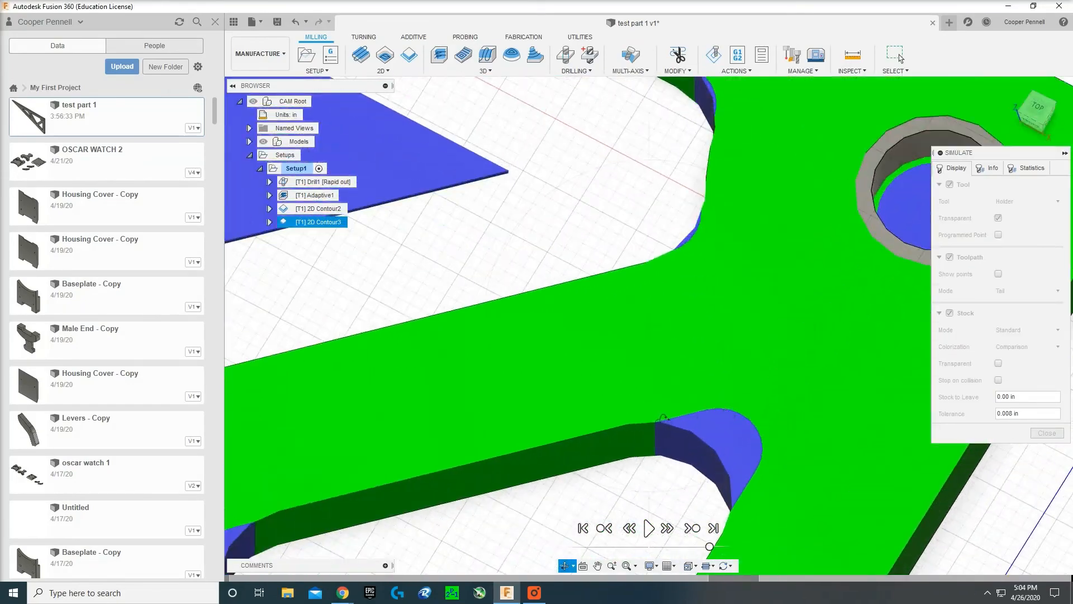
scroll(594, 343, down, 5)
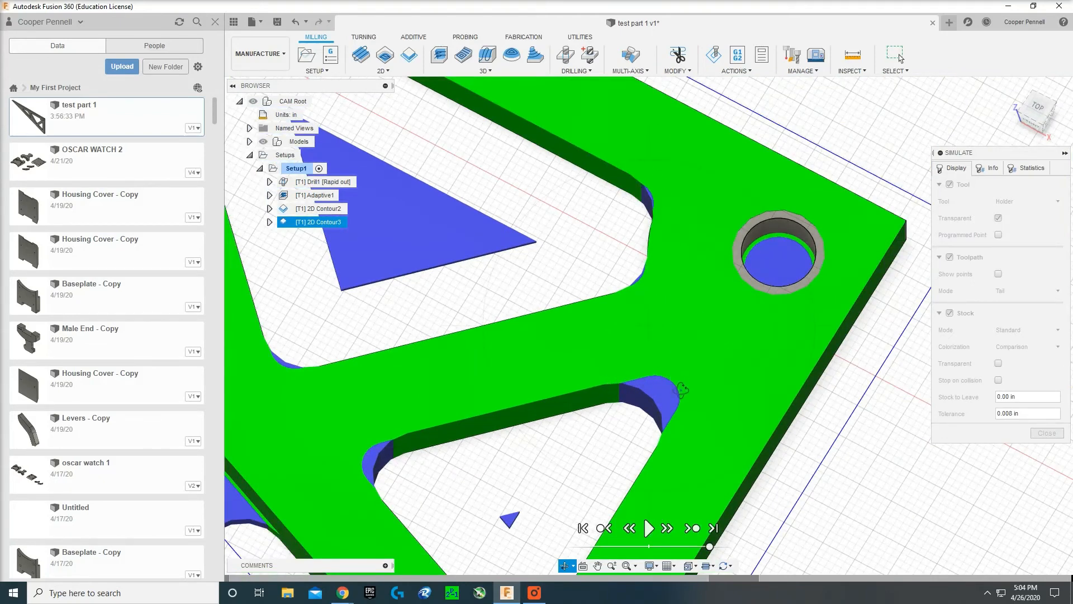
scroll(503, 275, down, 6)
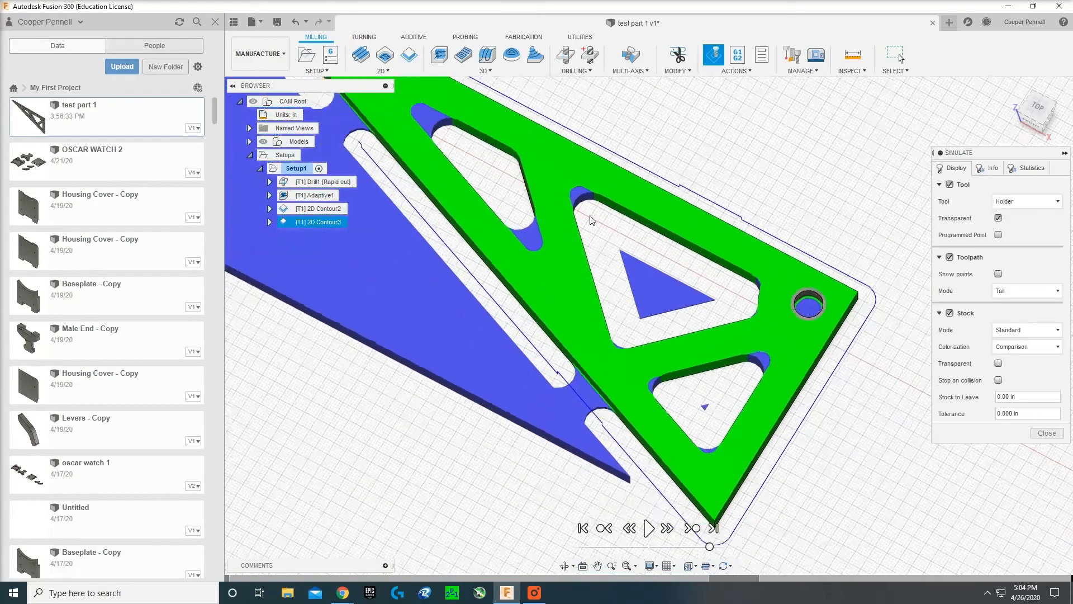
scroll(592, 219, down, 4)
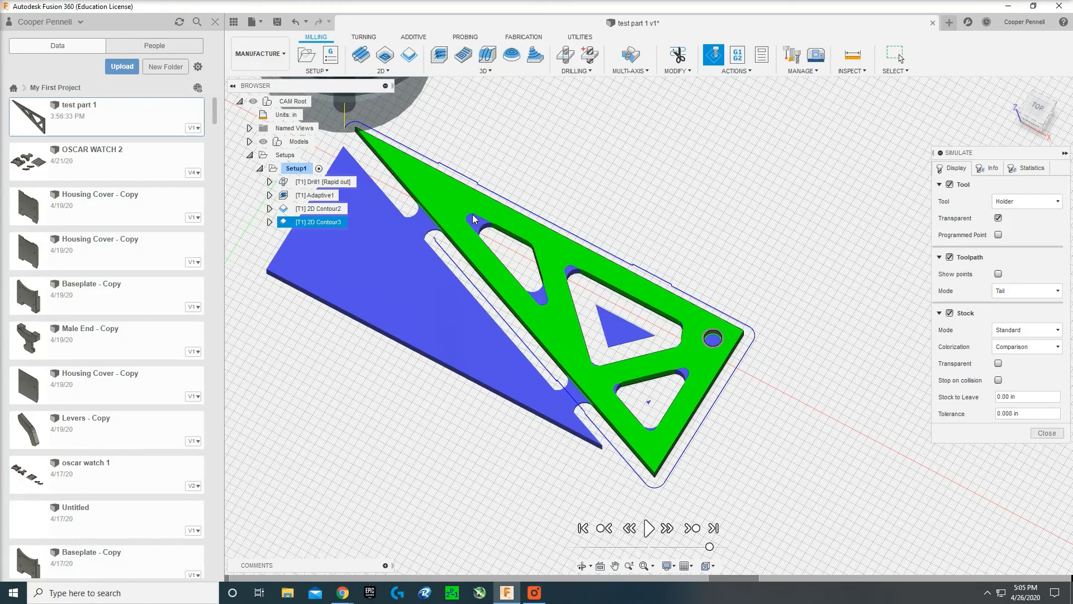
click(1046, 433)
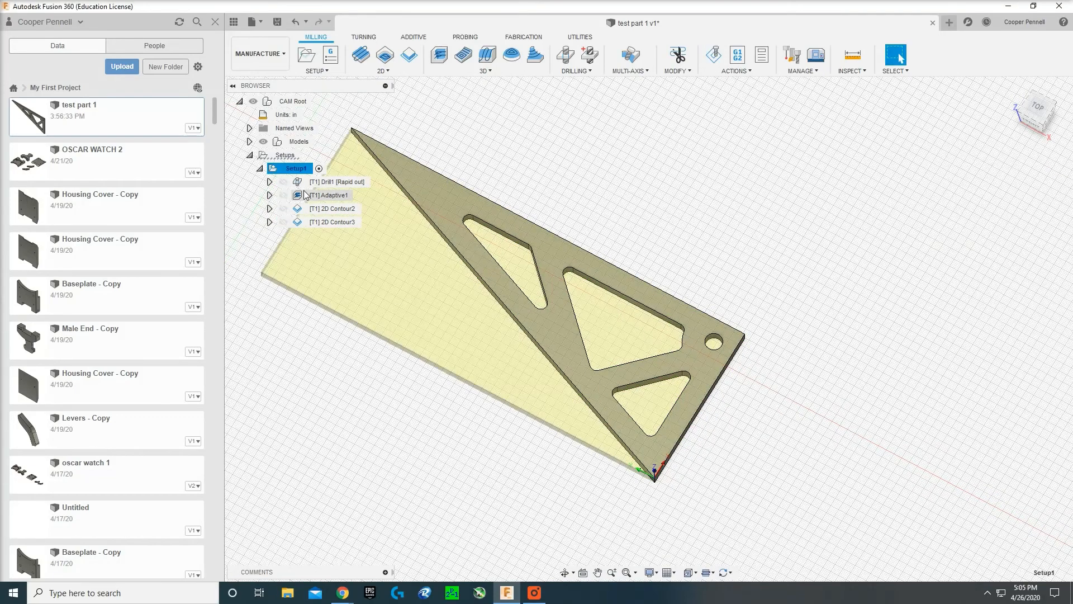
Step: Edit the passes settings of the Adaptive1 operation and regenerate its toolpath
click(320, 187)
click(326, 196)
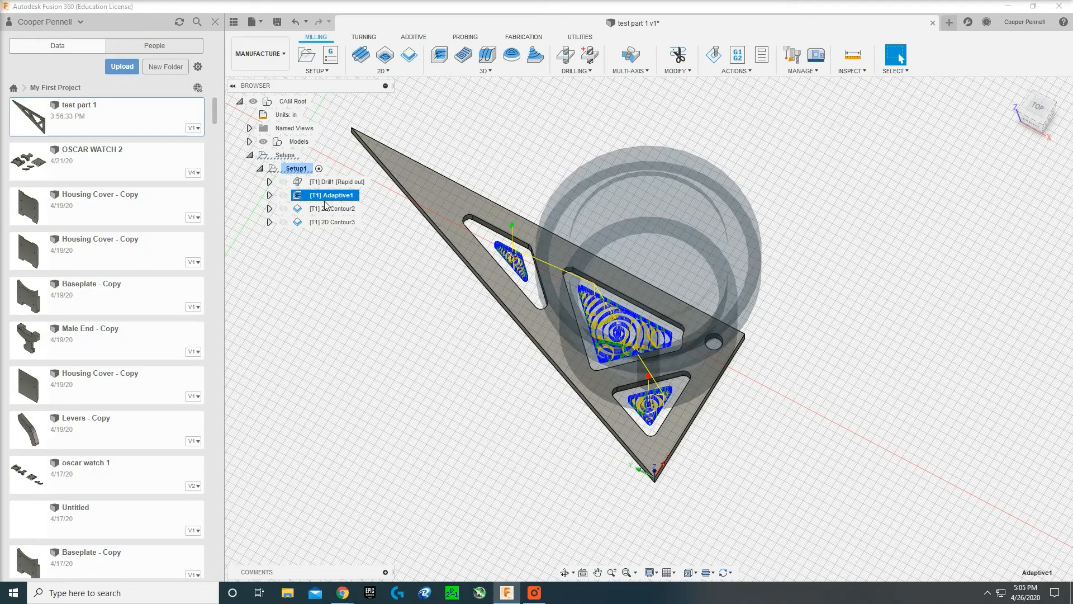
right_click(325, 204)
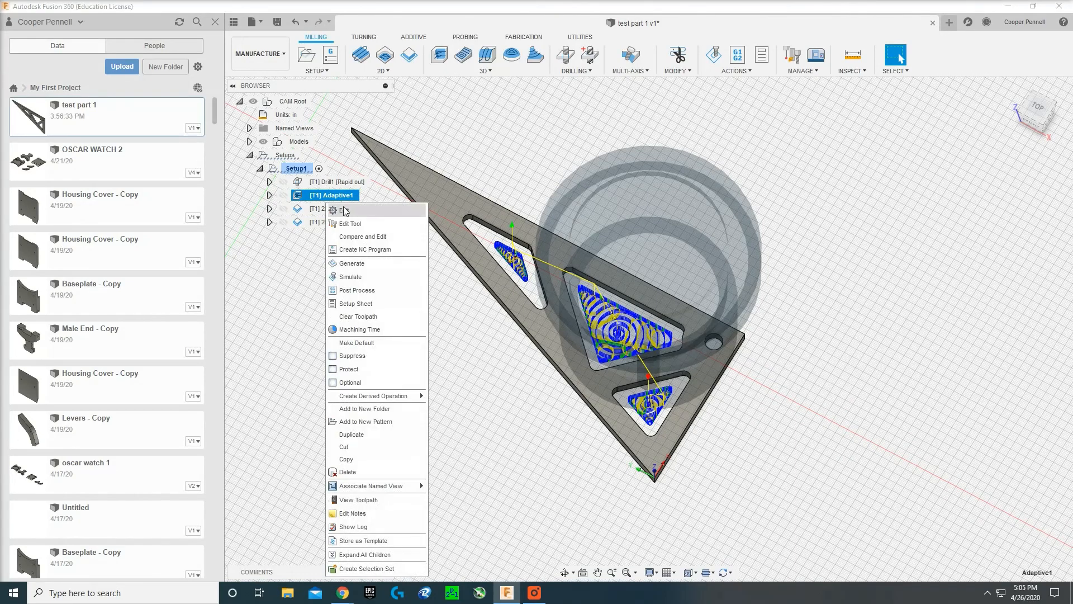
click(338, 210)
click(902, 163)
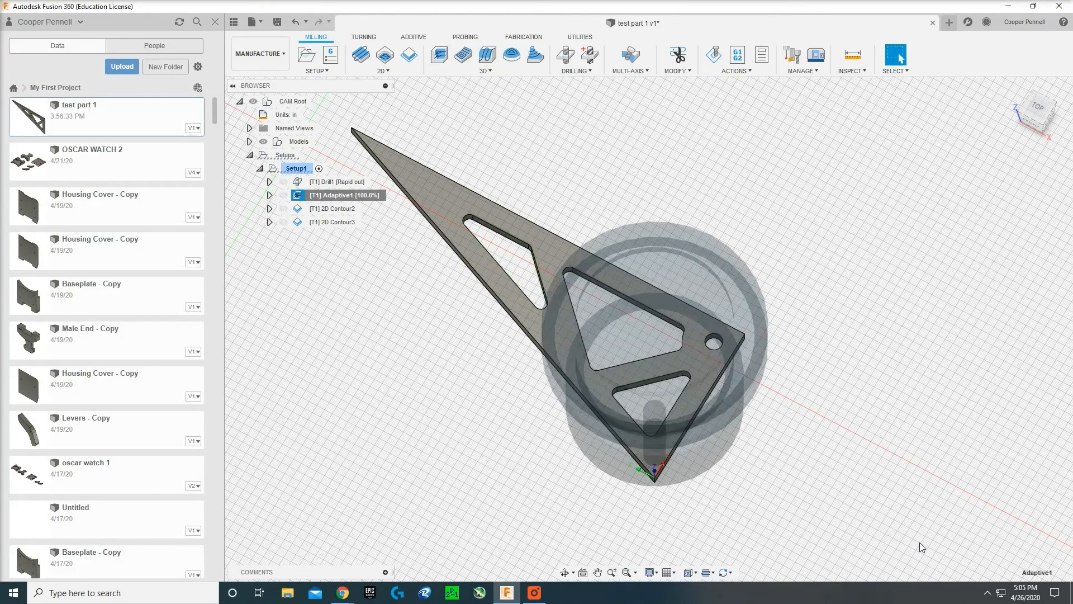
click(923, 539)
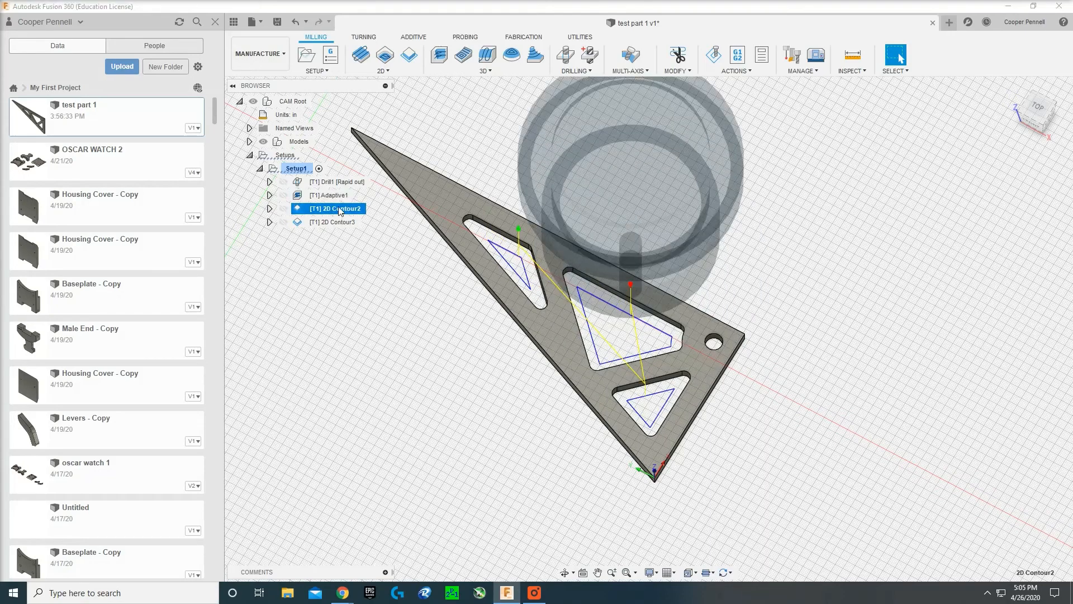
Step: Simulate all of Setup1 again and examine the leftover material in the corners of the triangular pockets
click(294, 169)
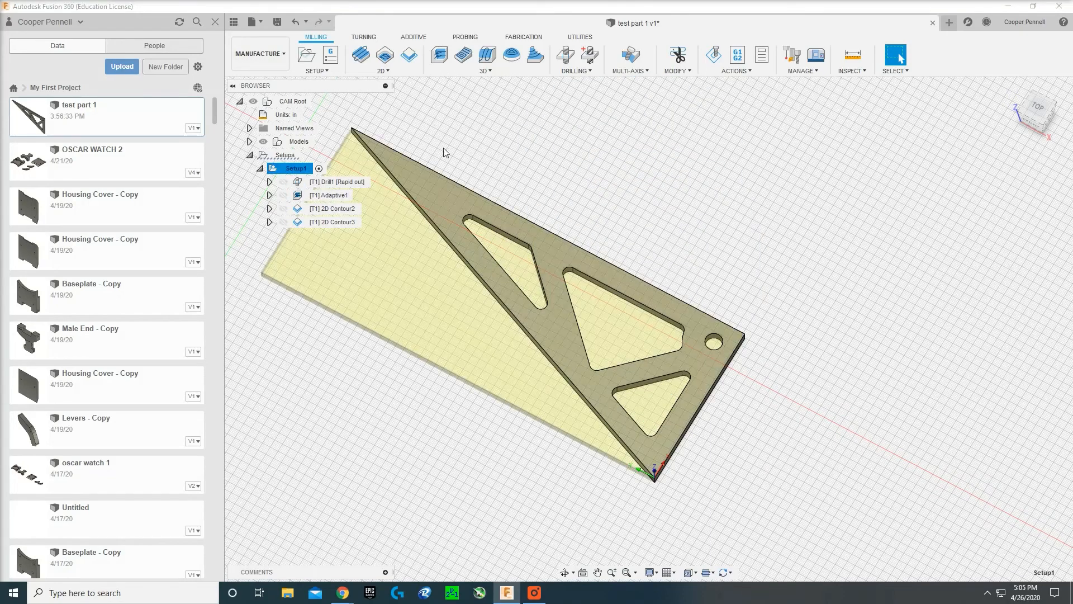
click(713, 54)
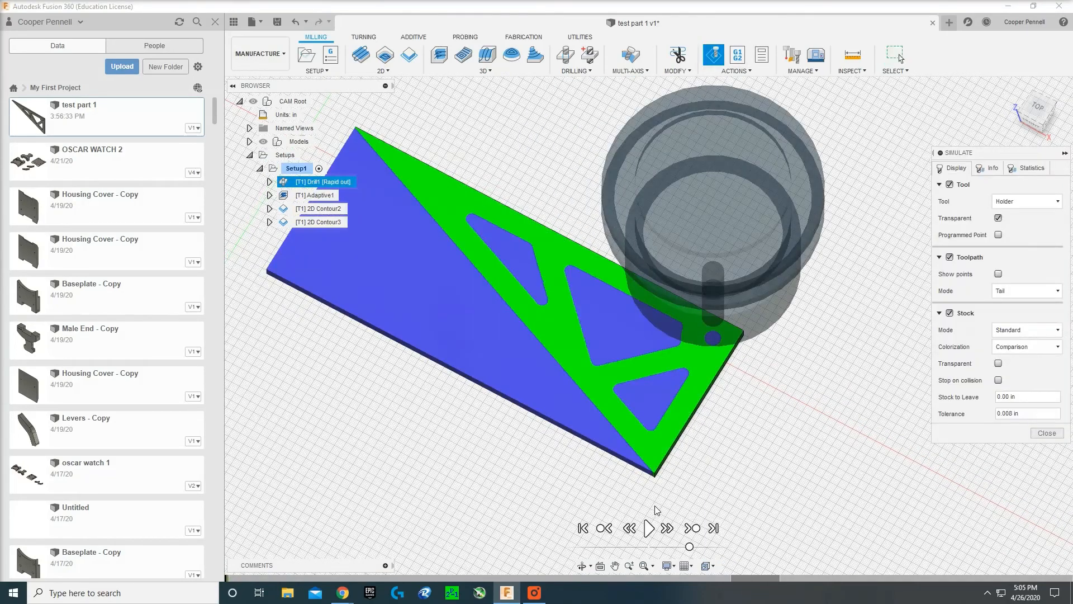
click(648, 528)
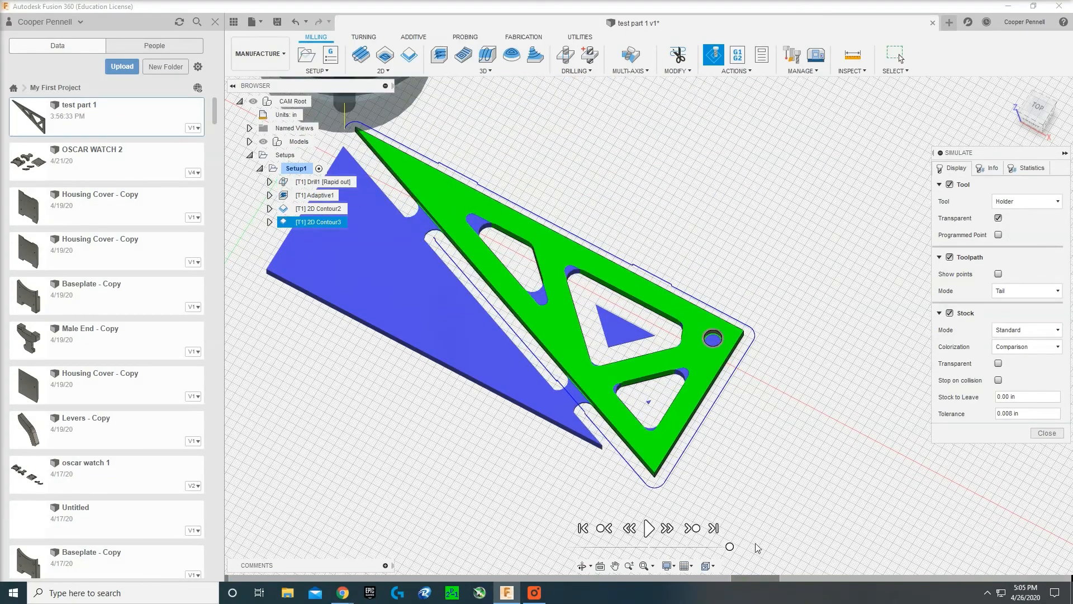
scroll(661, 362, up, 3)
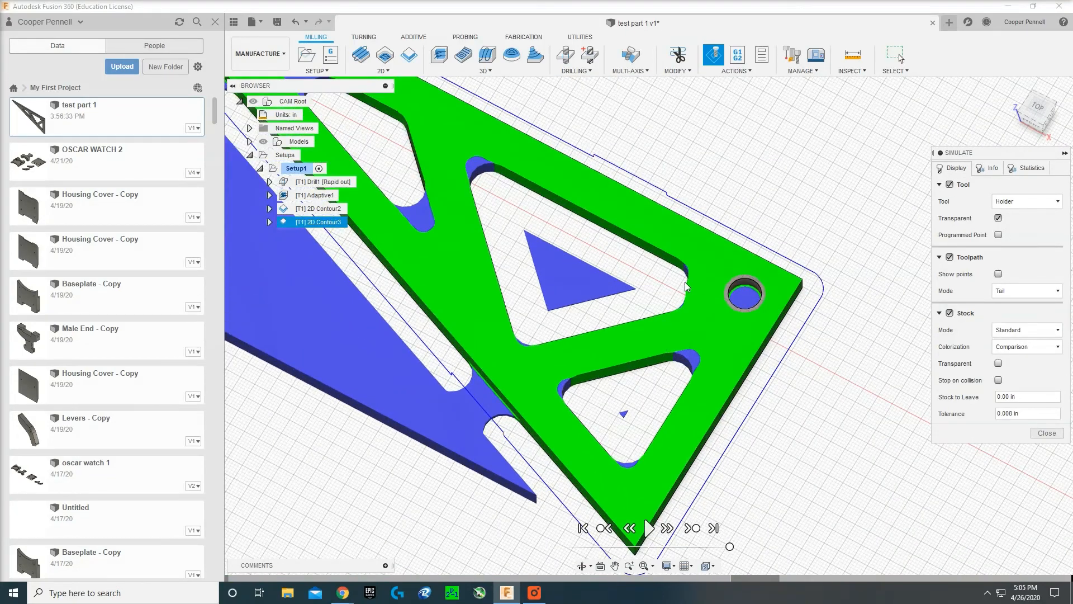
scroll(685, 282, down, 3)
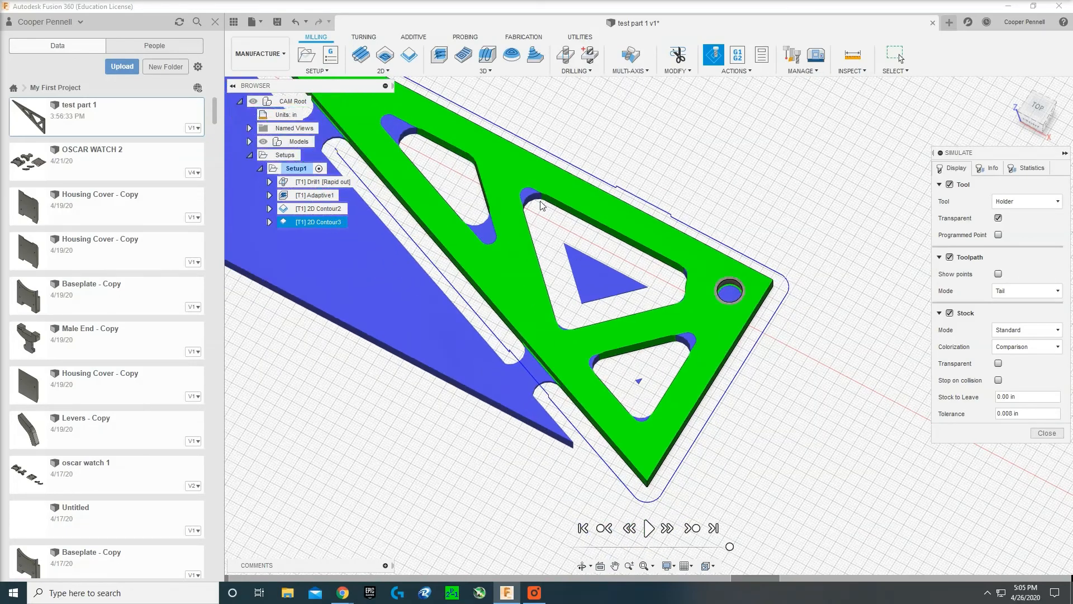
scroll(527, 204, up, 5)
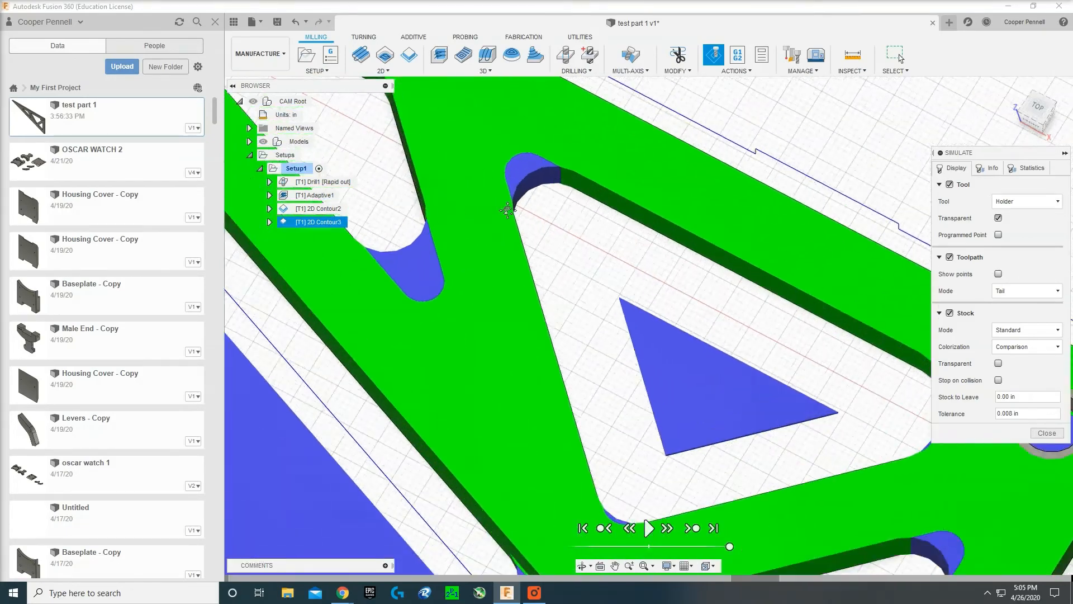
scroll(475, 283, down, 2)
scroll(475, 284, up, 4)
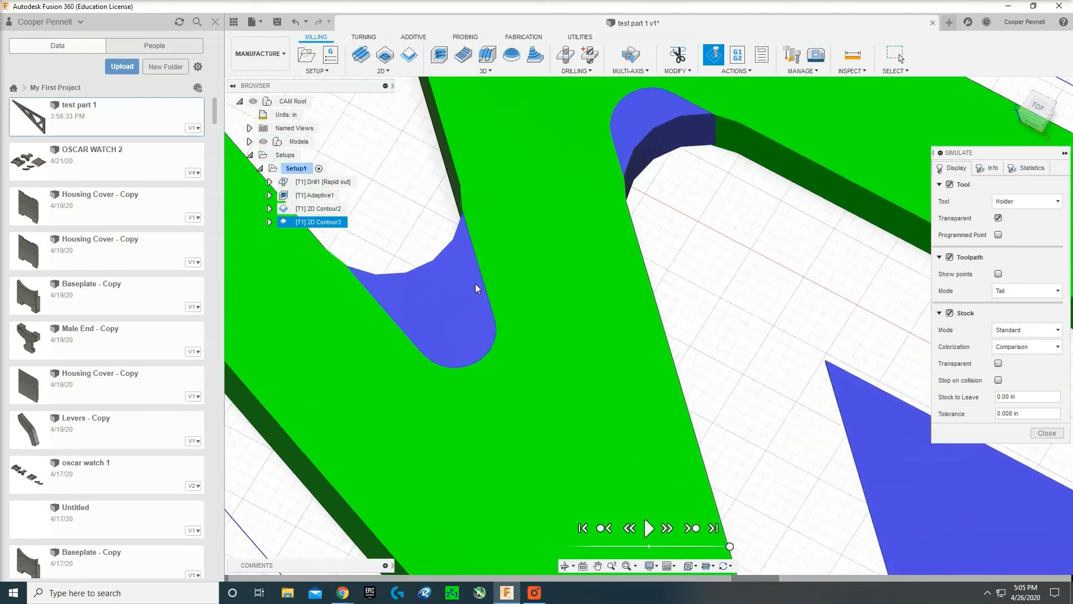
scroll(614, 262, down, 5)
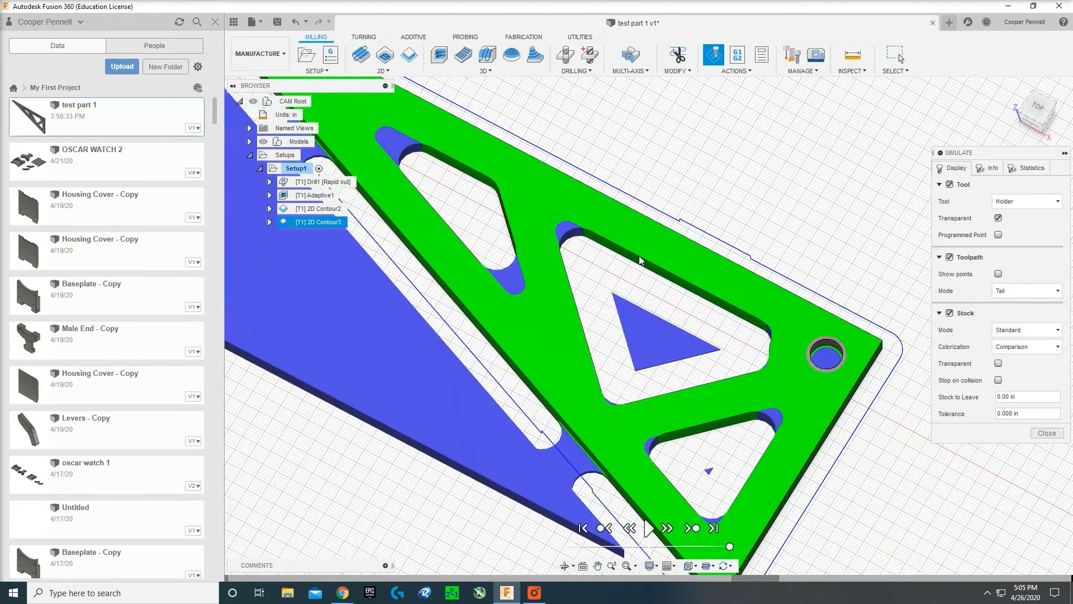
scroll(566, 238, down, 2)
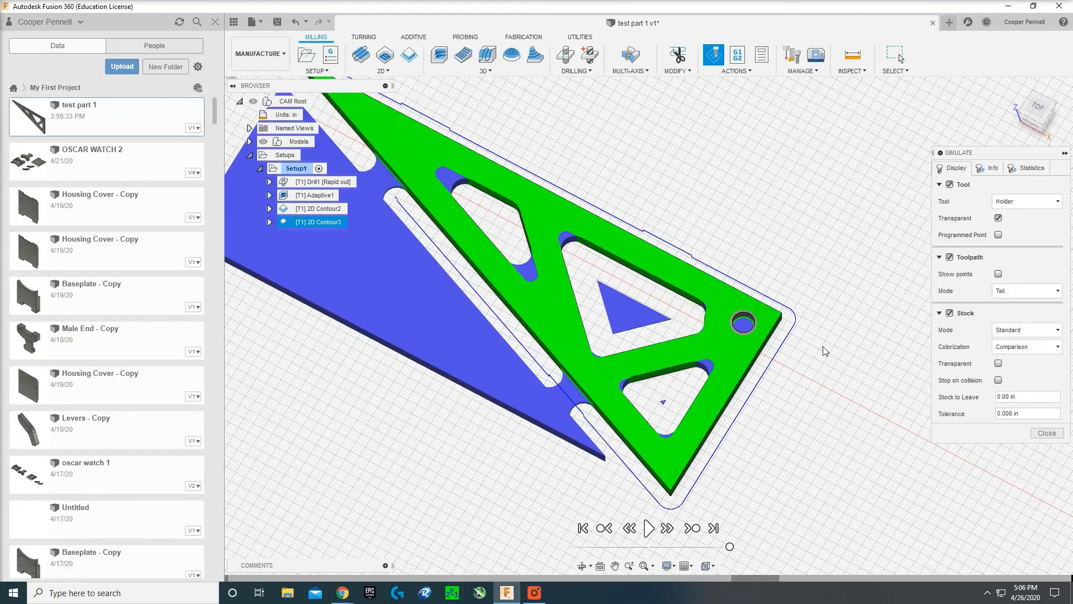
Step: Inspect the floor of the drilled hole in the simulated stock from another angle and end the simulation
click(582, 565)
drag(584, 492, 590, 445)
scroll(766, 339, up, 10)
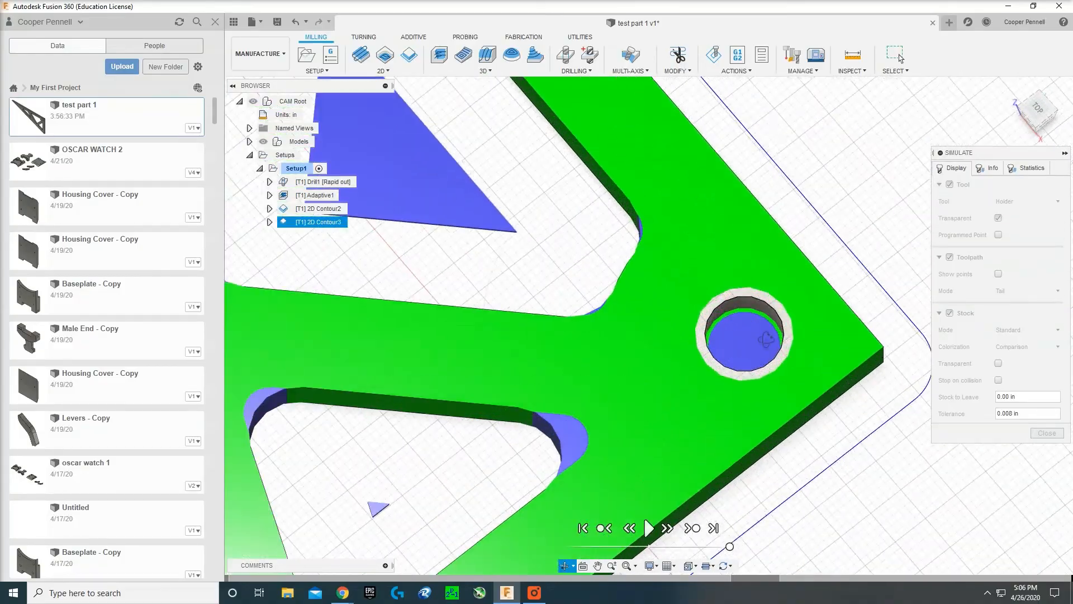
scroll(766, 339, down, 10)
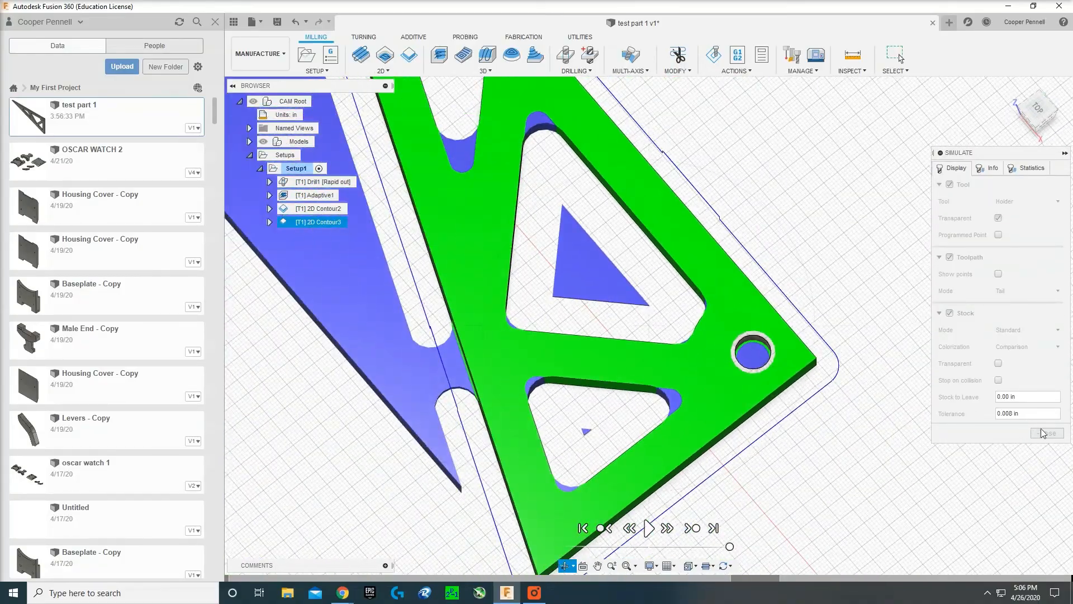
click(1045, 434)
Step: Adjust the Drill1 operation's bottom height offset from Model bottom so the hole cuts through, and regenerate the operation
click(327, 182)
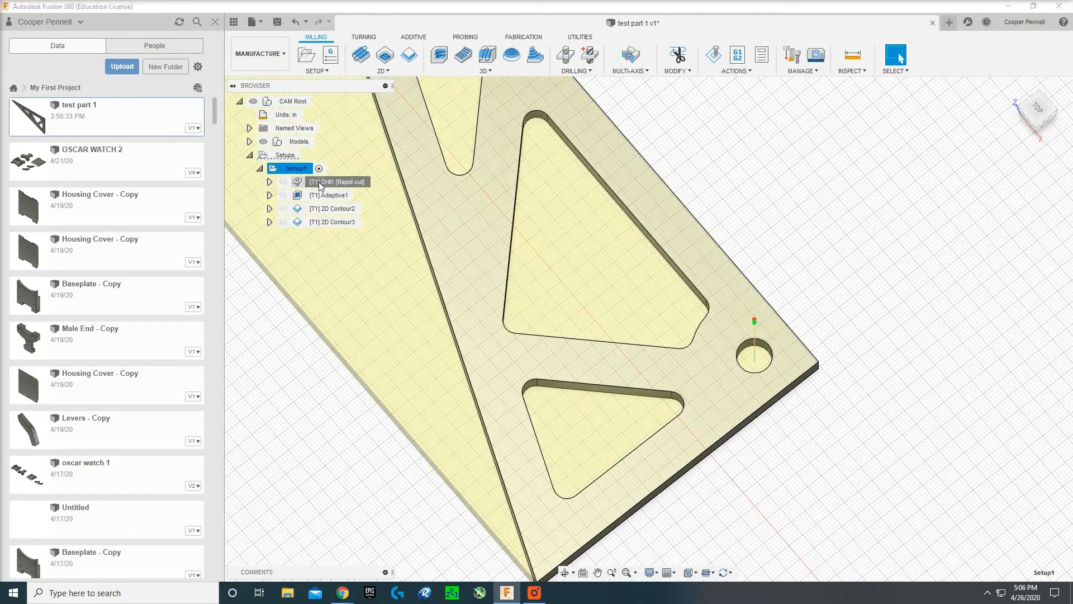
right_click(323, 183)
click(338, 192)
click(885, 163)
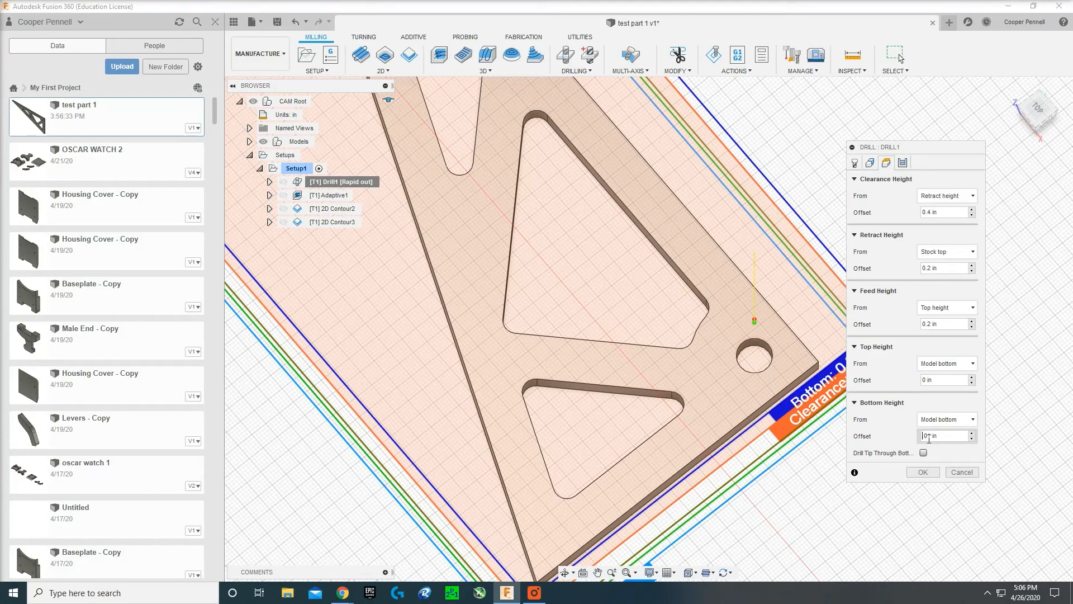
click(923, 472)
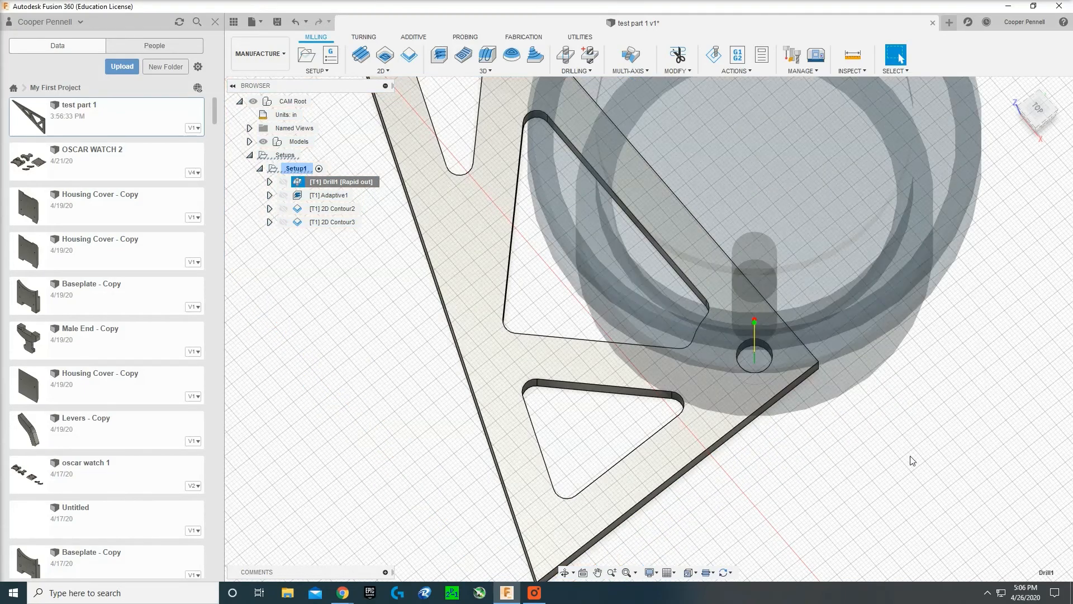
Step: Rerun the Setup1 simulation to check that the drilled hole goes through the stock, and end the simulation
click(299, 169)
click(713, 54)
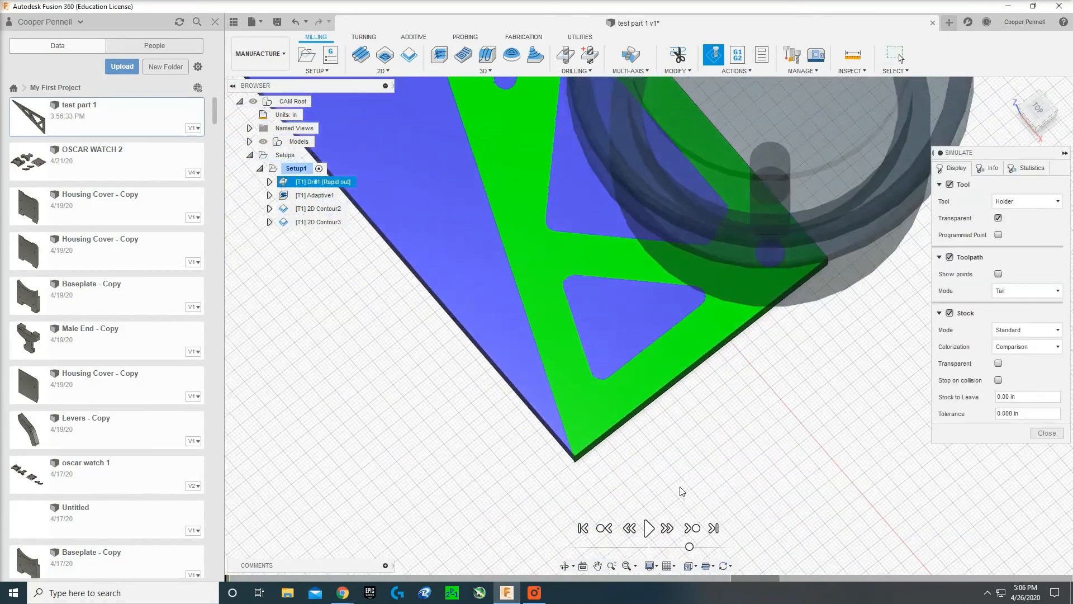
click(648, 528)
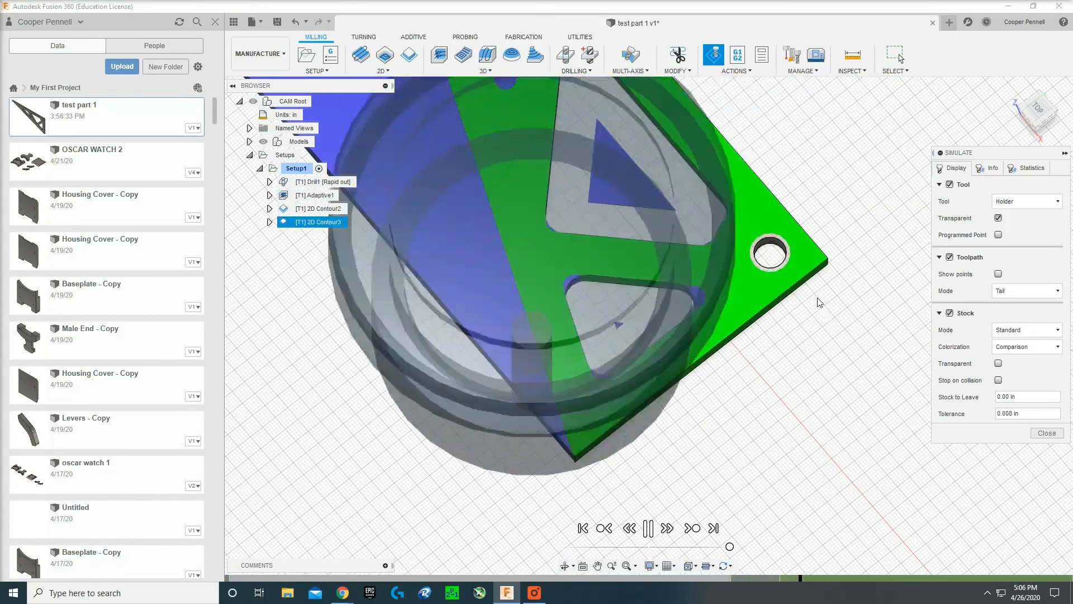
middle_drag(854, 205, 835, 237)
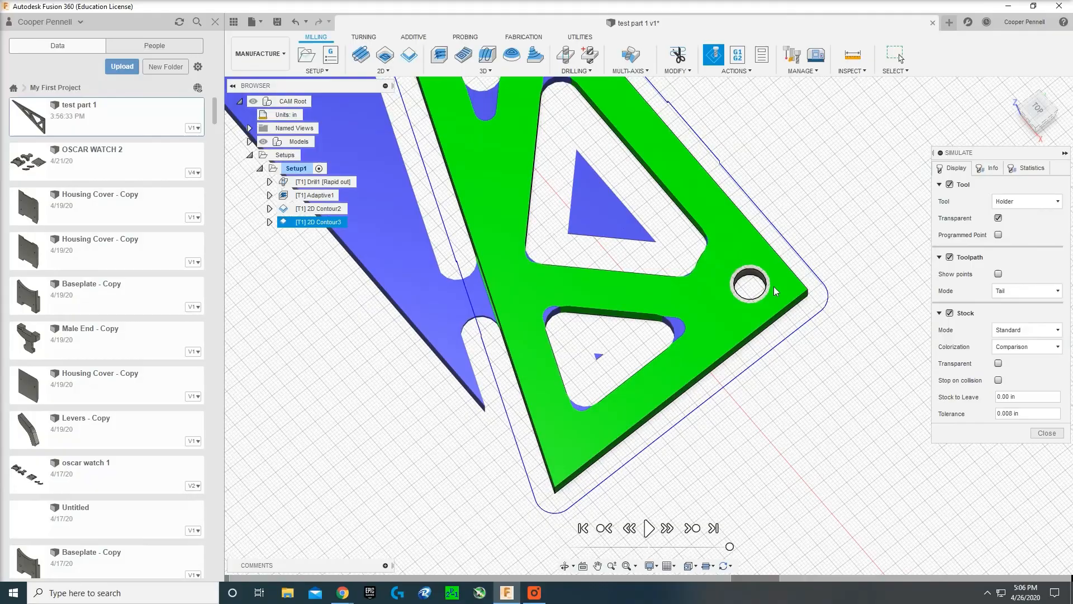
click(565, 565)
drag(601, 472, 607, 393)
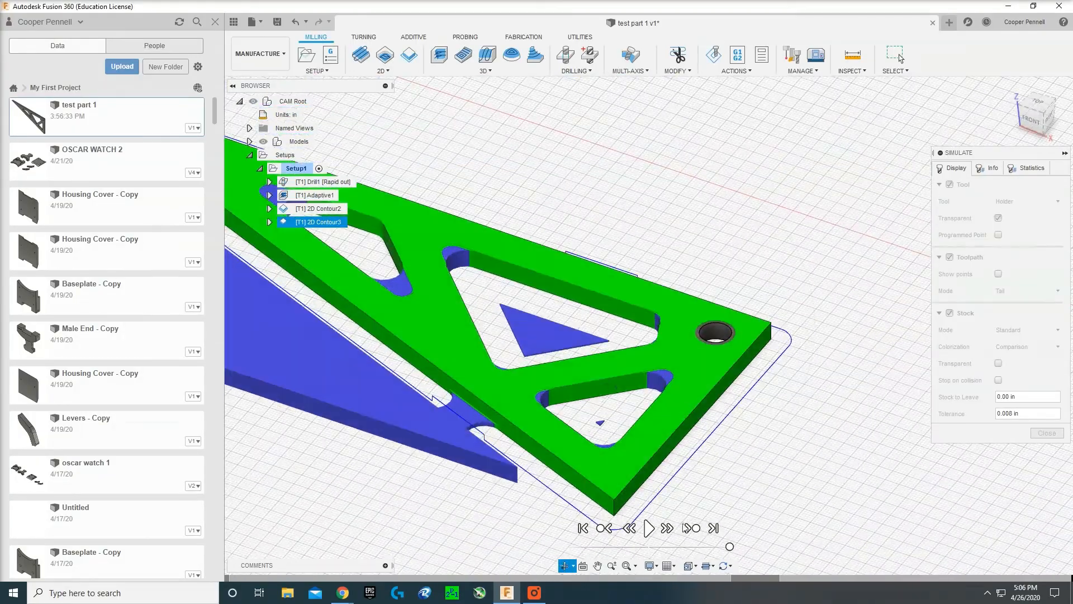
key(Escape)
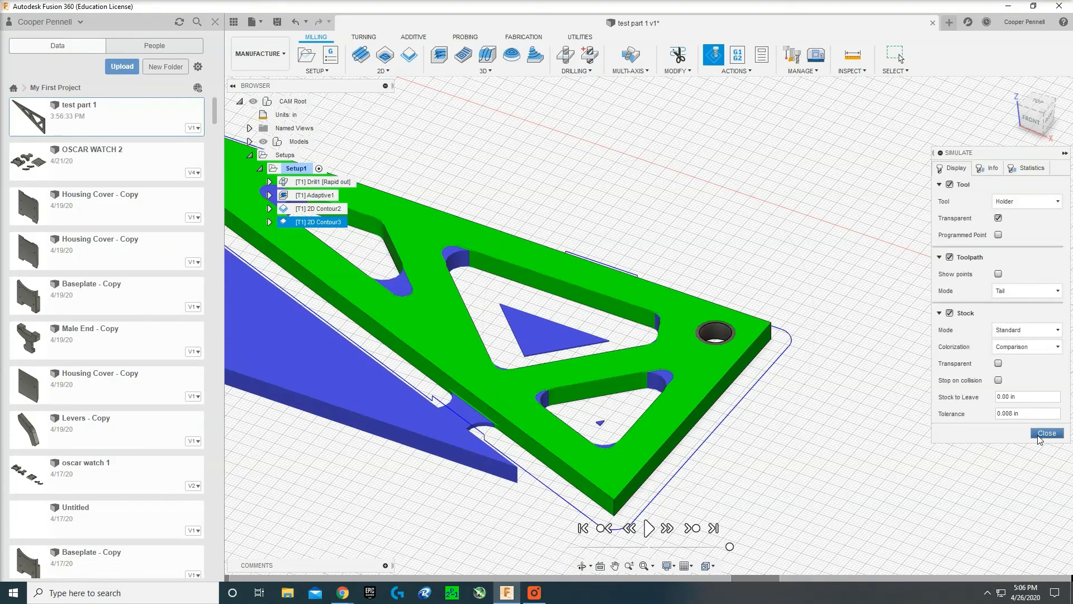
click(1046, 434)
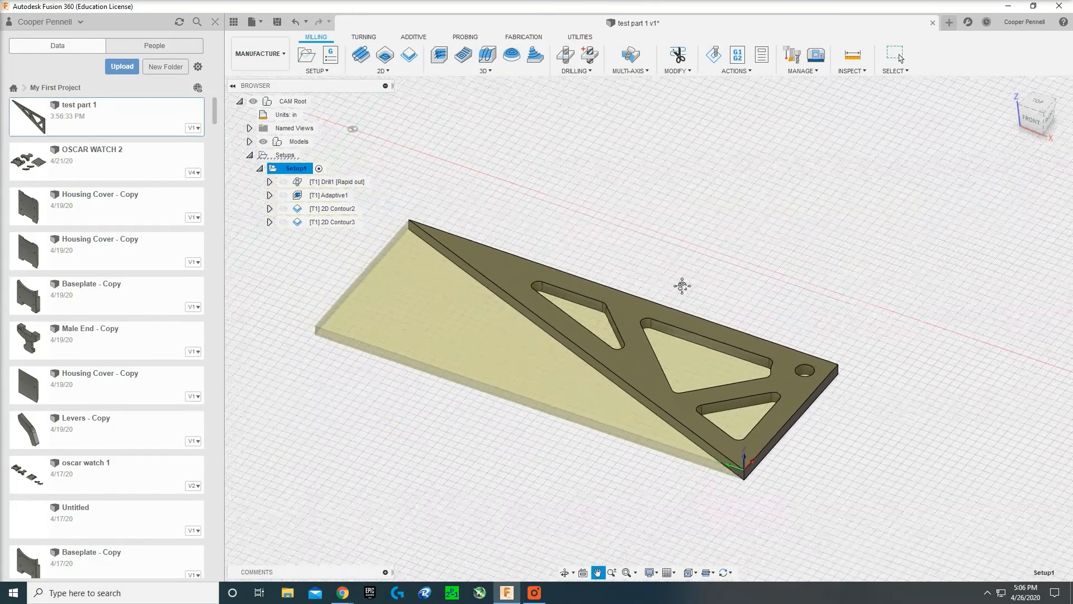
click(534, 593)
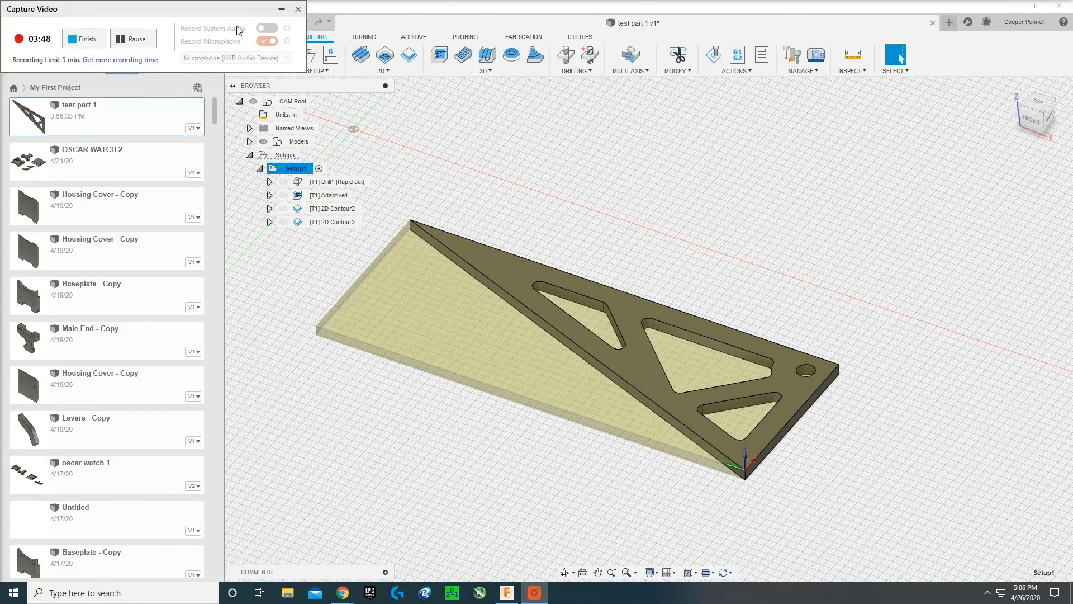
click(282, 10)
Step: Review the Drill1, Adaptive1 and 2D Contour2 toolpaths once more and select Setup1 as a whole
click(339, 182)
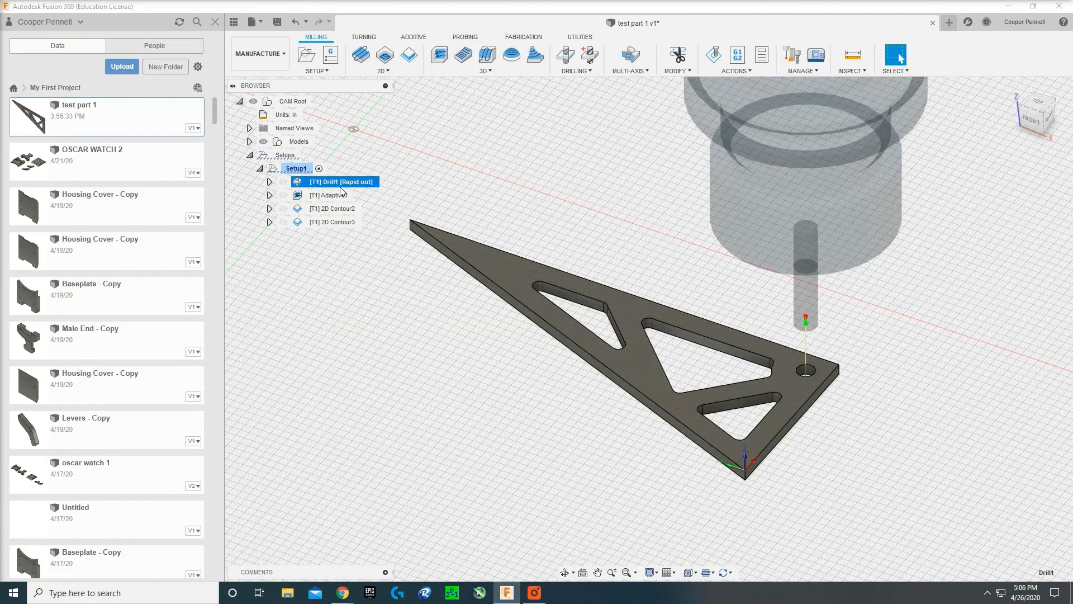
click(329, 195)
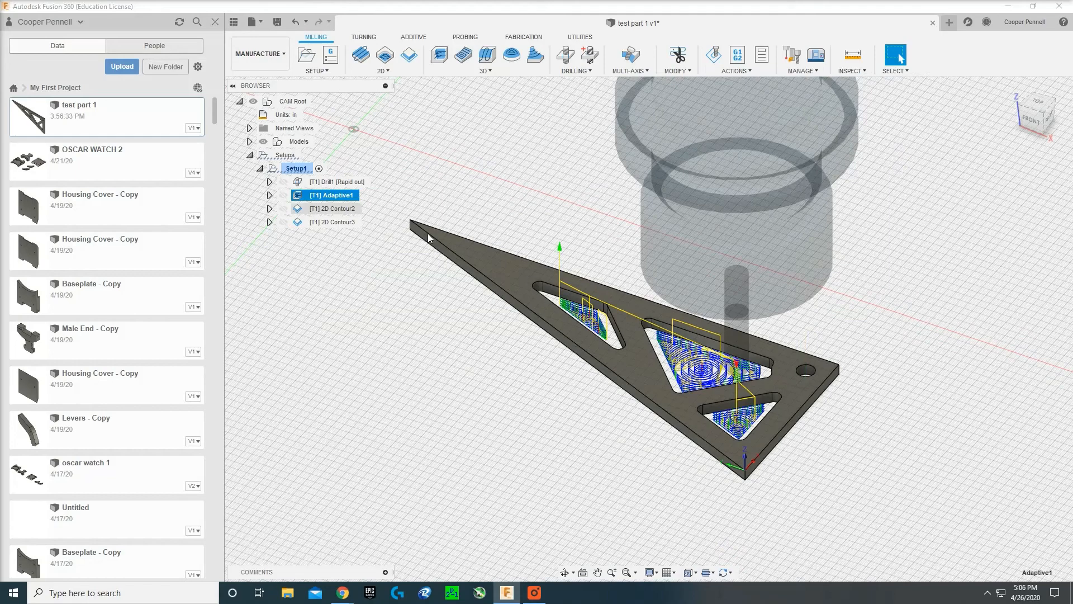
click(335, 208)
click(316, 183)
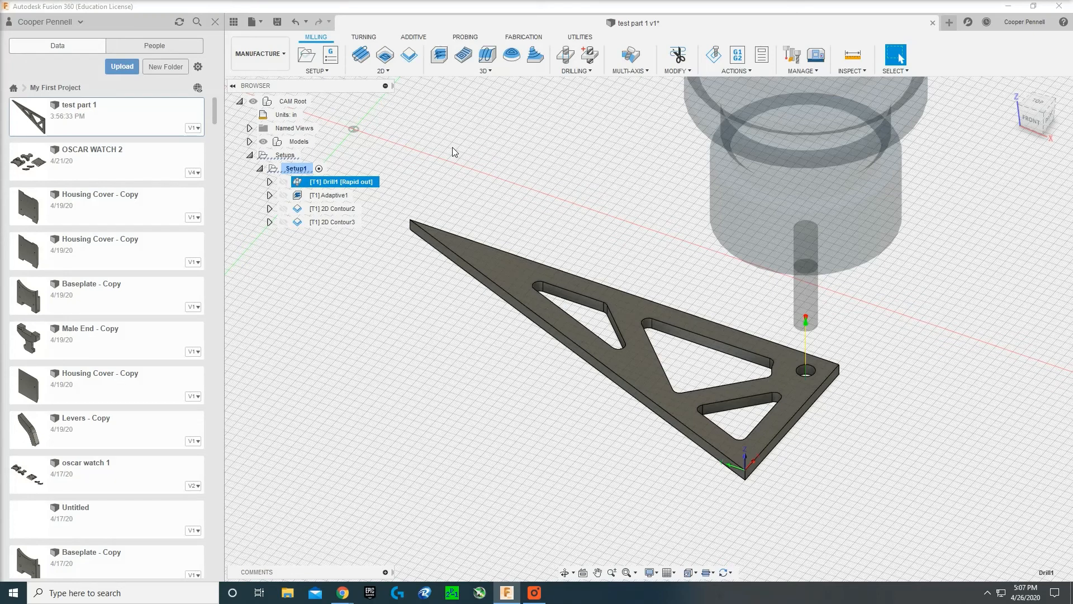
click(294, 168)
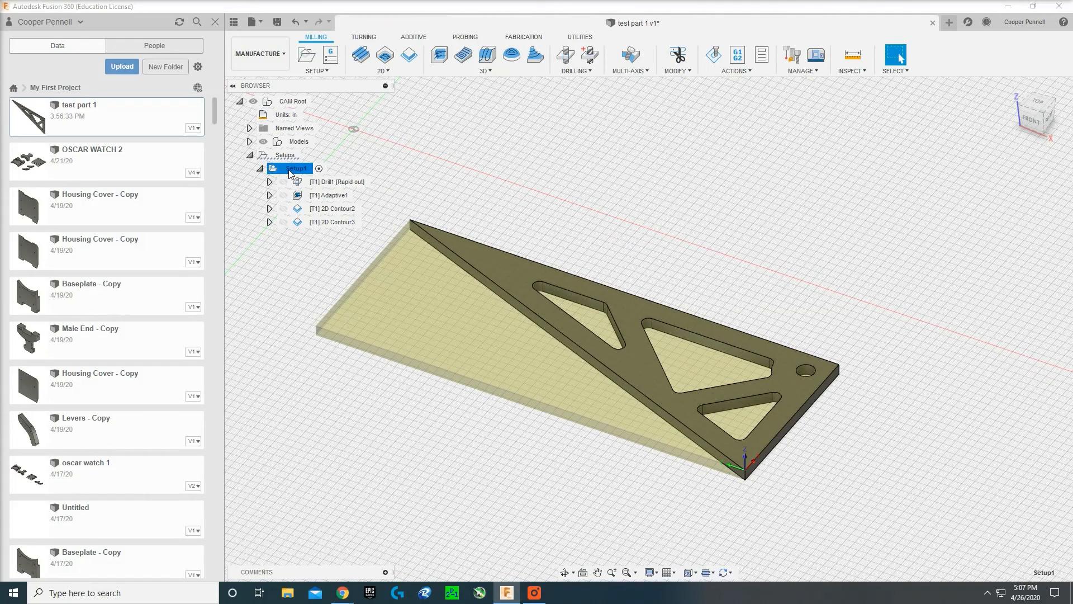
Step: Highlight the Drill1 and Adaptive1 operations together to review their toolpaths, and clear the selection
click(328, 182)
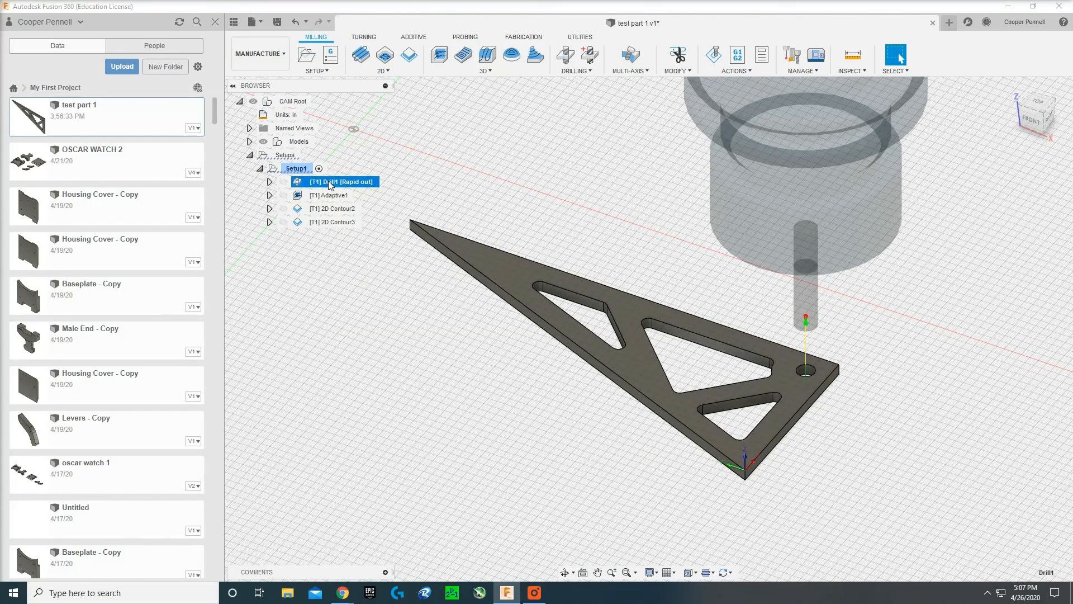
click(330, 184)
key(Return)
ctrl+click(332, 196)
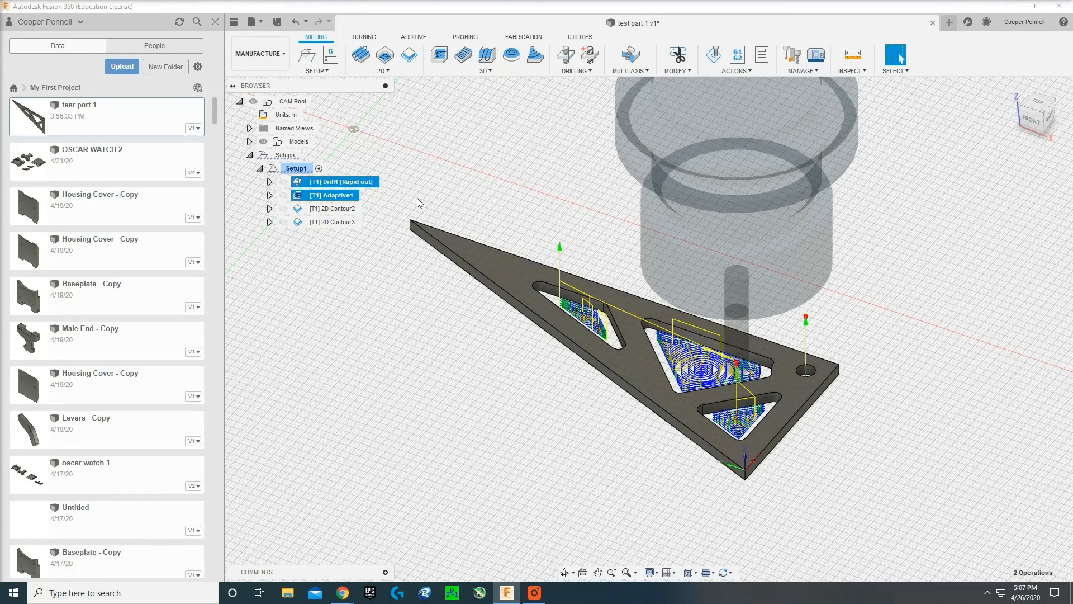
click(417, 198)
Step: Start post processing for the whole Setup1, using the LinuxCNC (EMC2) post configuration and the .ngc extension
click(297, 169)
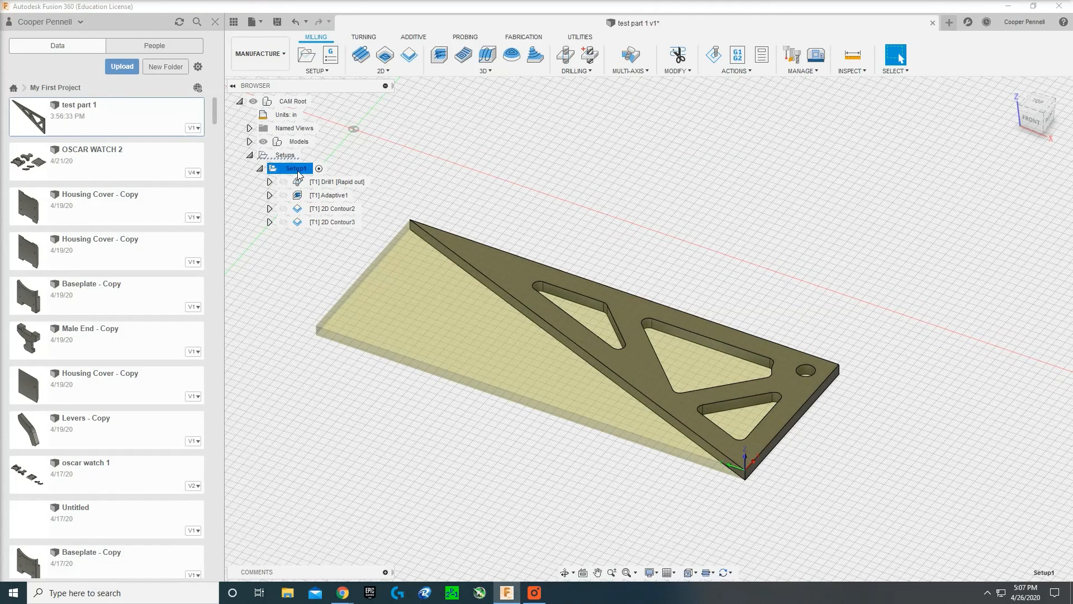
click(737, 56)
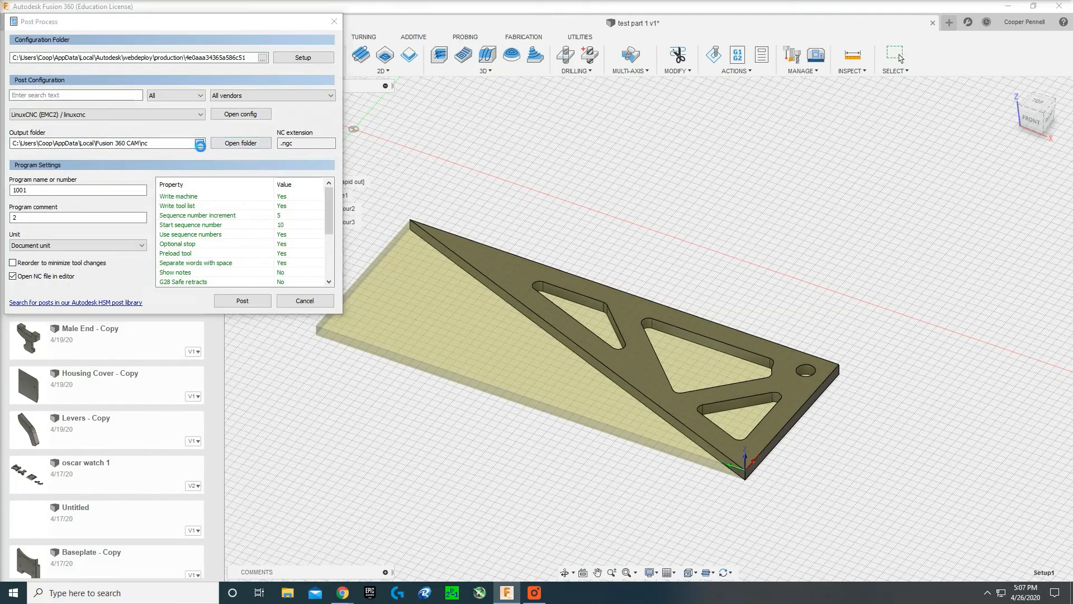
click(199, 144)
click(527, 37)
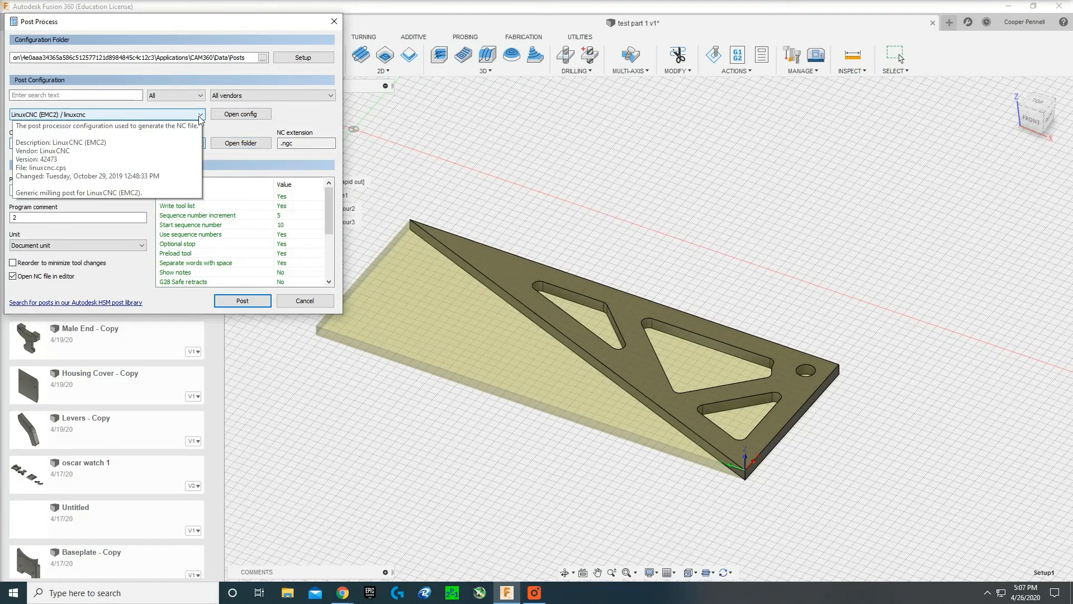
click(97, 118)
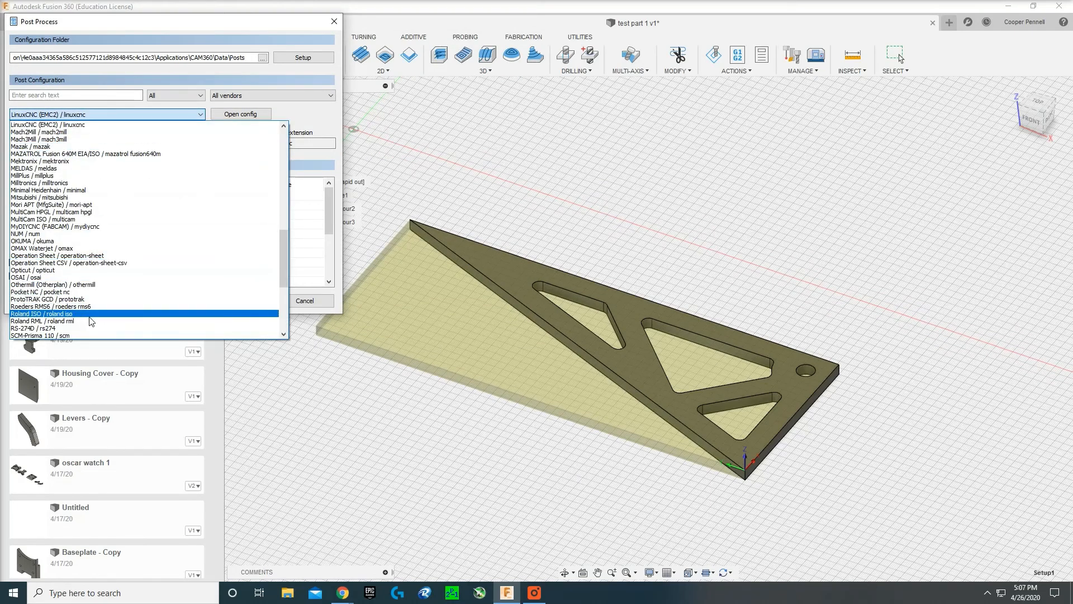
click(42, 125)
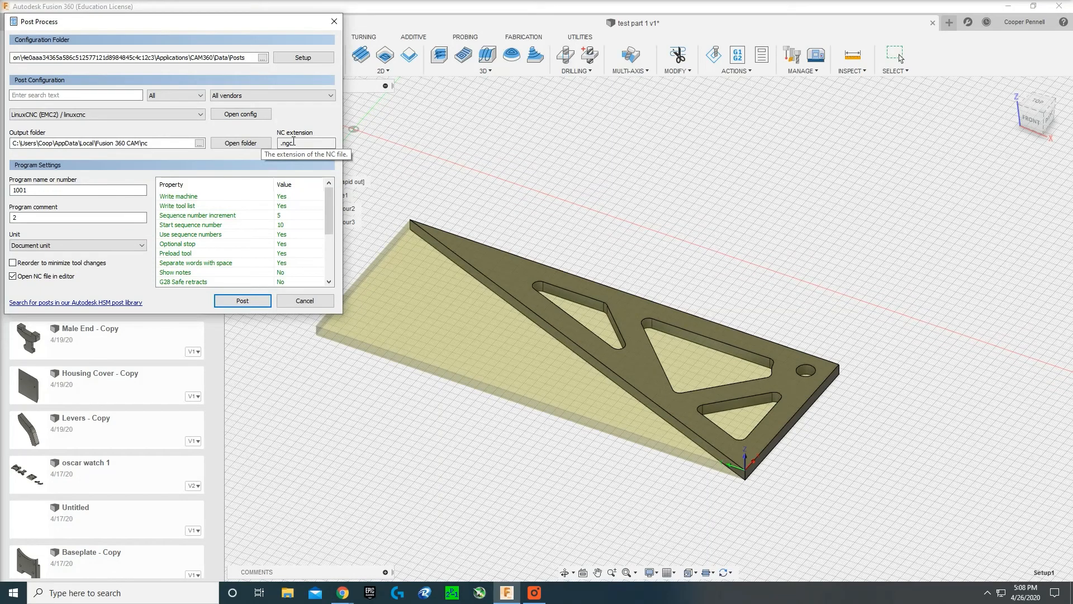
click(291, 140)
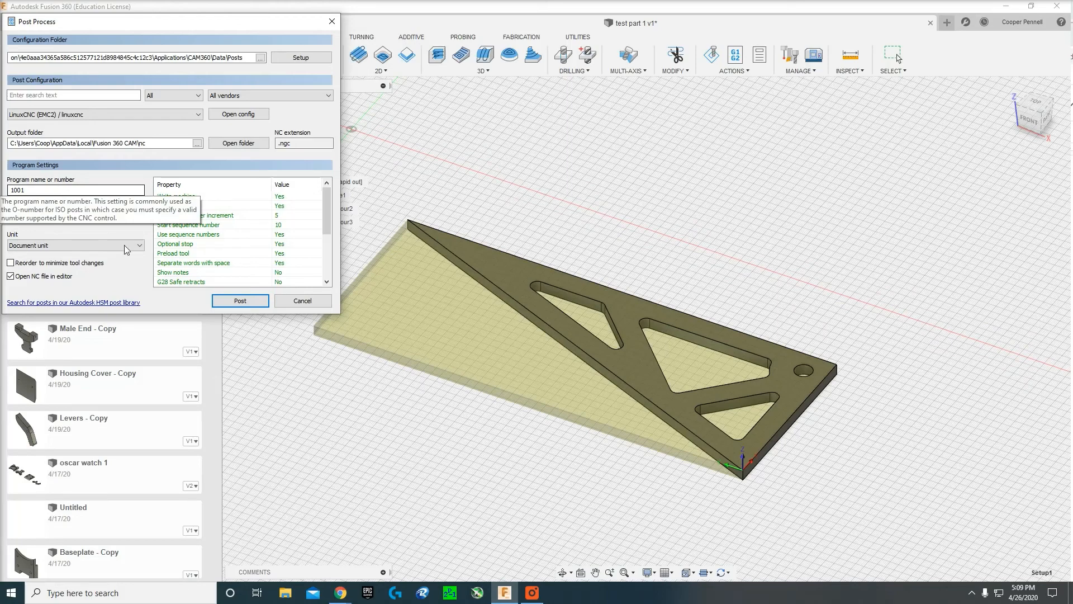
Step: Post the program and name the output file "test part 1 full cutout"
click(240, 300)
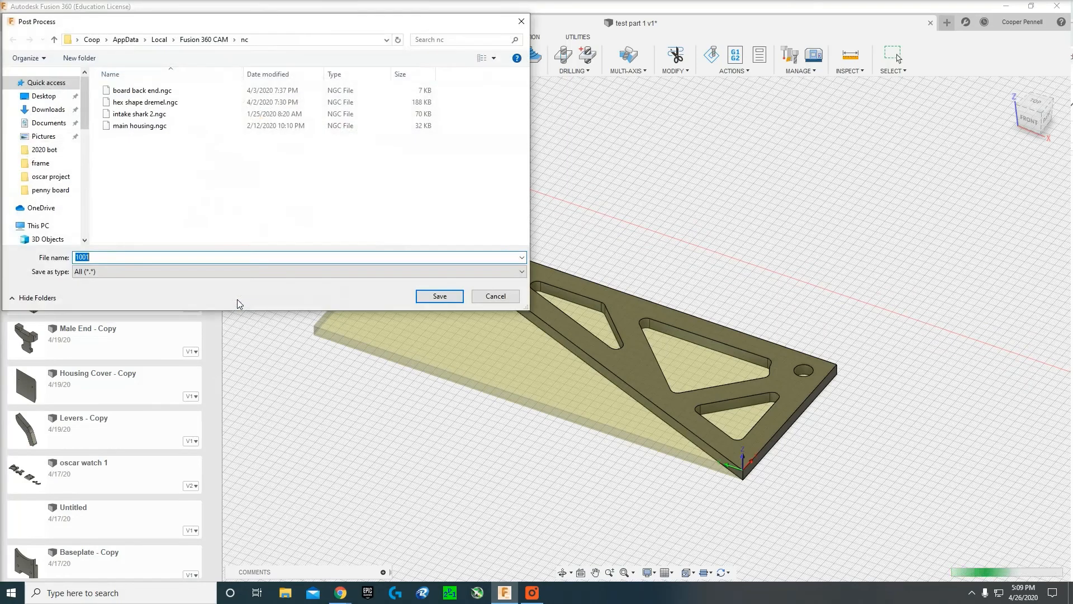
click(134, 256)
key(BackSpace)
key(BackSpace)
key(BackSpace)
key(BackSpace)
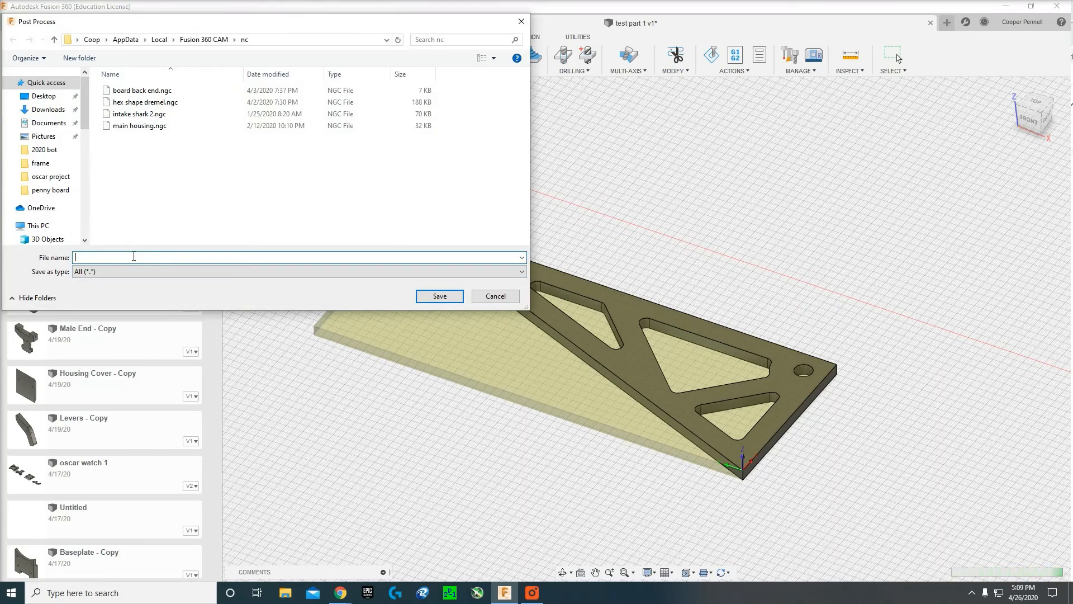
text(test part 1 full cuttout)
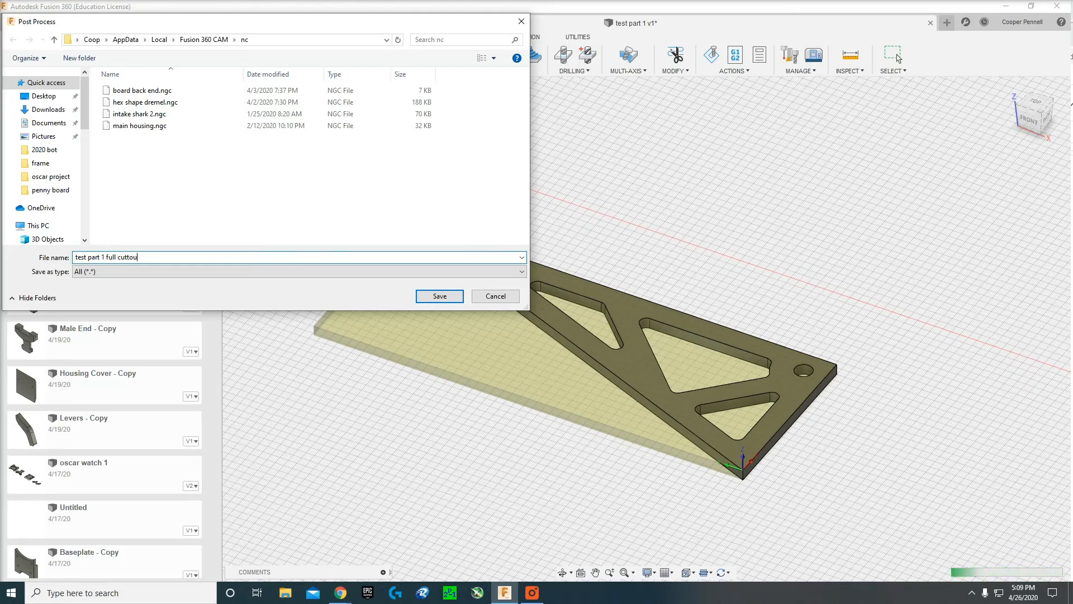
key(BackSpace)
key(BackSpace)
key(BackSpace)
key(BackSpace)
key(BackSpace)
text(tout)
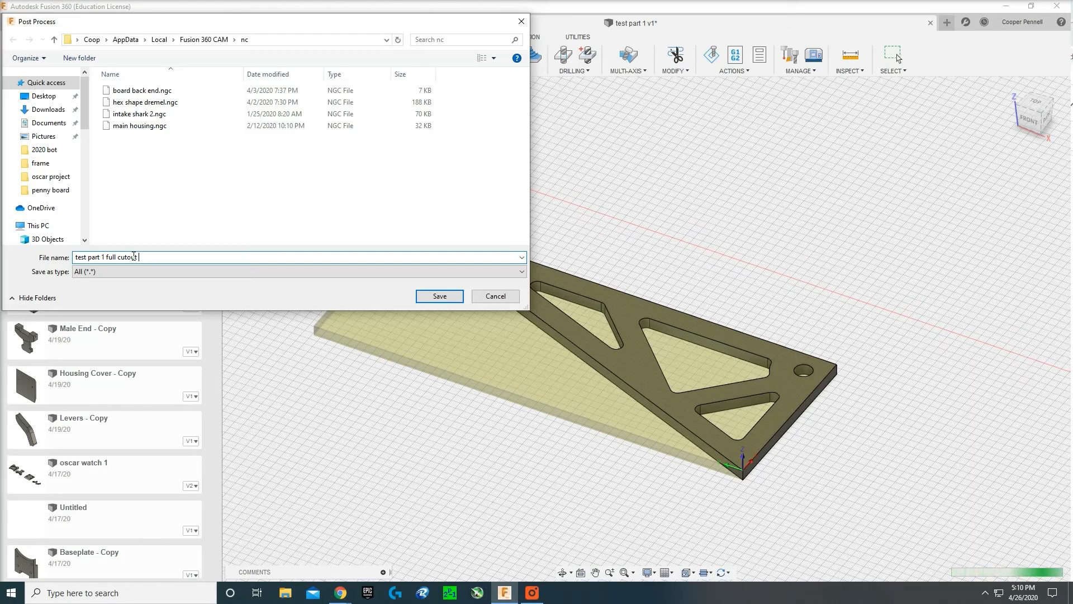
Step: Save the NC file to the PERSONAL (F:) drive
scroll(42, 160, down, 6)
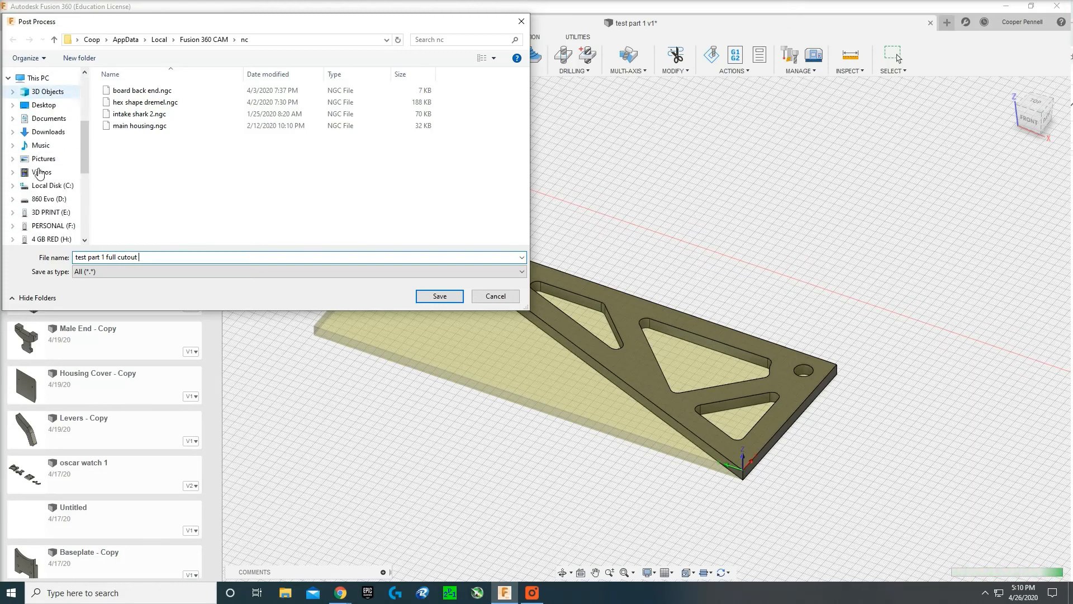
click(40, 144)
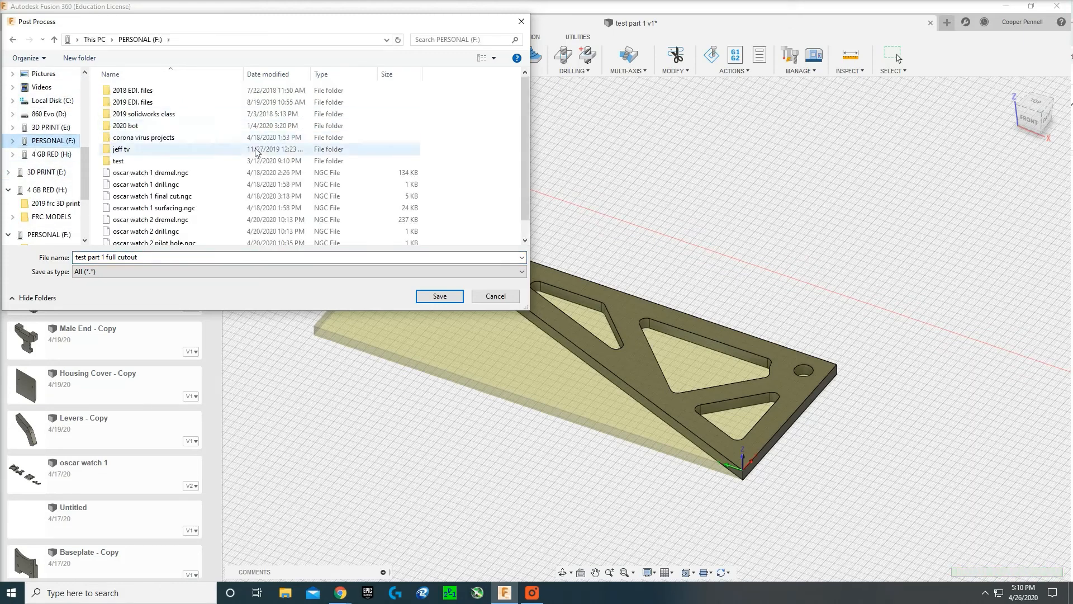
scroll(284, 162, down, 1)
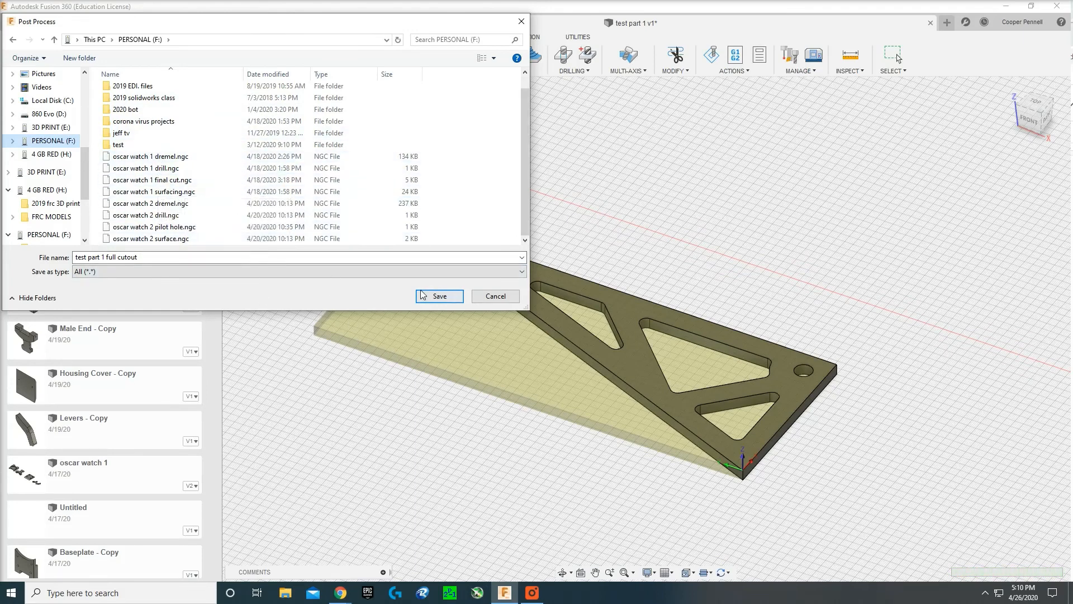
click(440, 297)
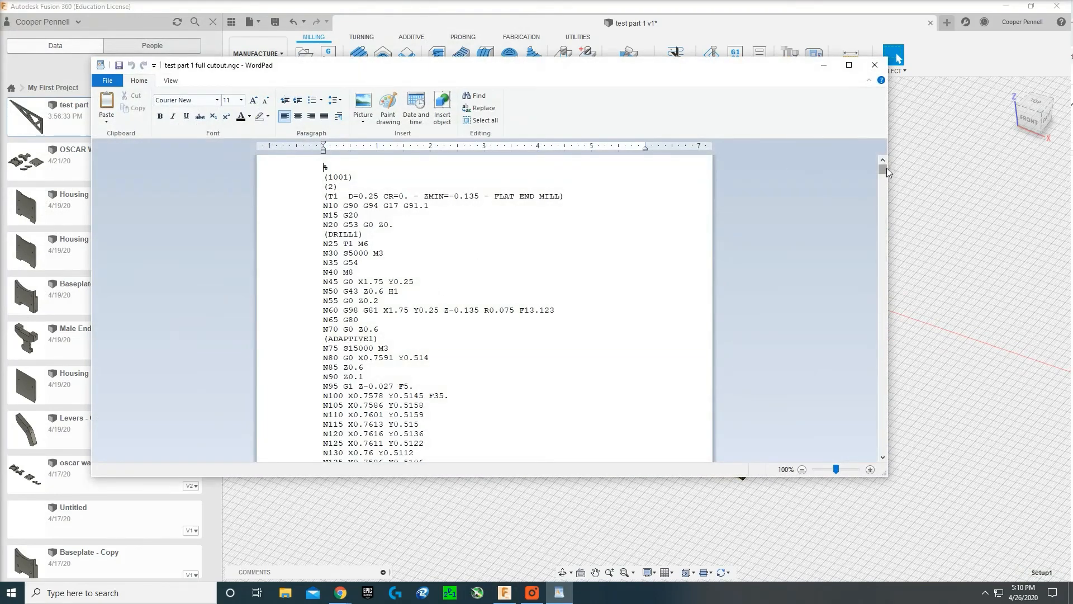
Step: Look through the generated G-code from start to end in the text editor, and close it
drag(886, 168, 883, 451)
scroll(720, 288, down, 6)
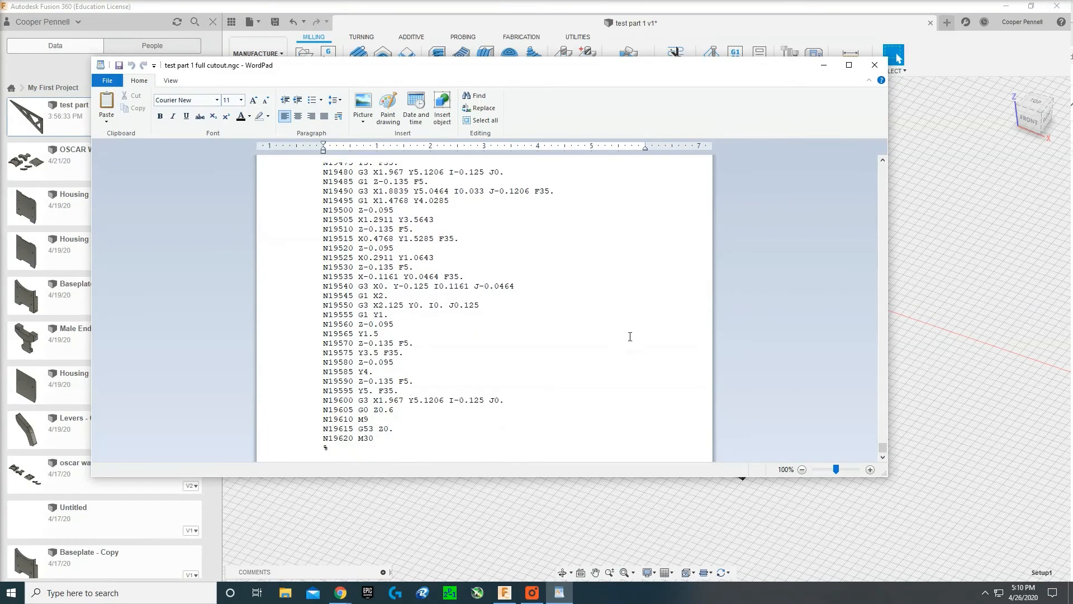
drag(883, 448, 886, 176)
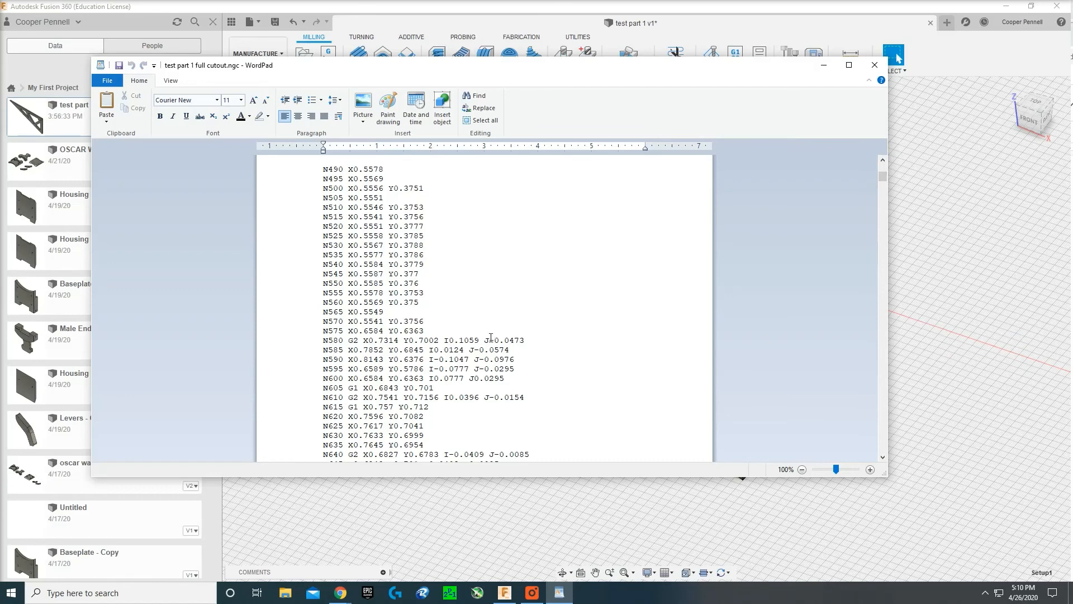
drag(490, 338, 418, 340)
click(418, 340)
click(882, 191)
drag(882, 179, 702, 225)
drag(881, 182, 880, 161)
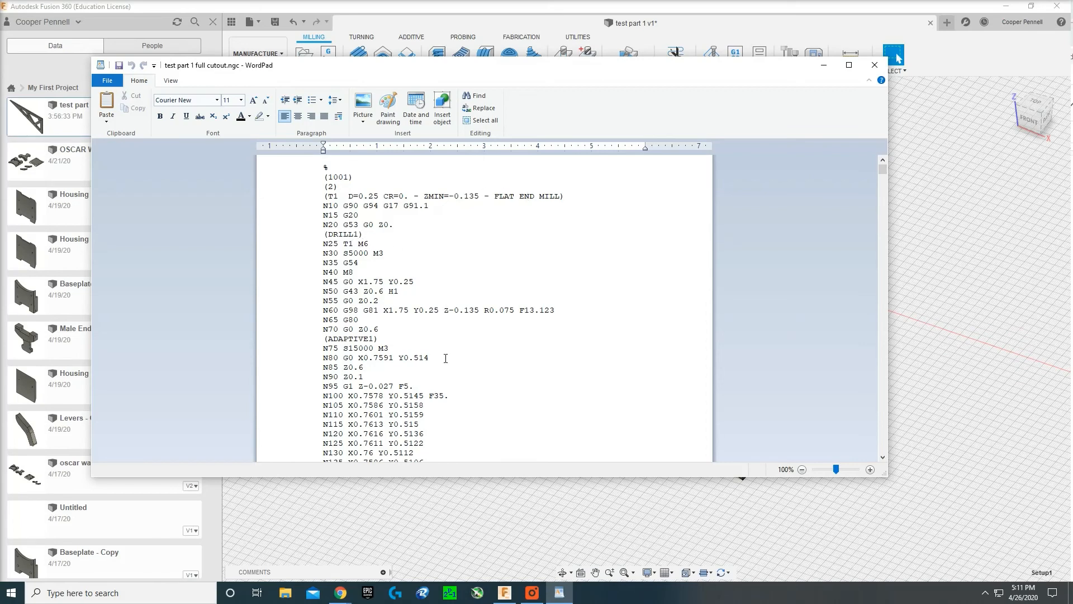
click(876, 68)
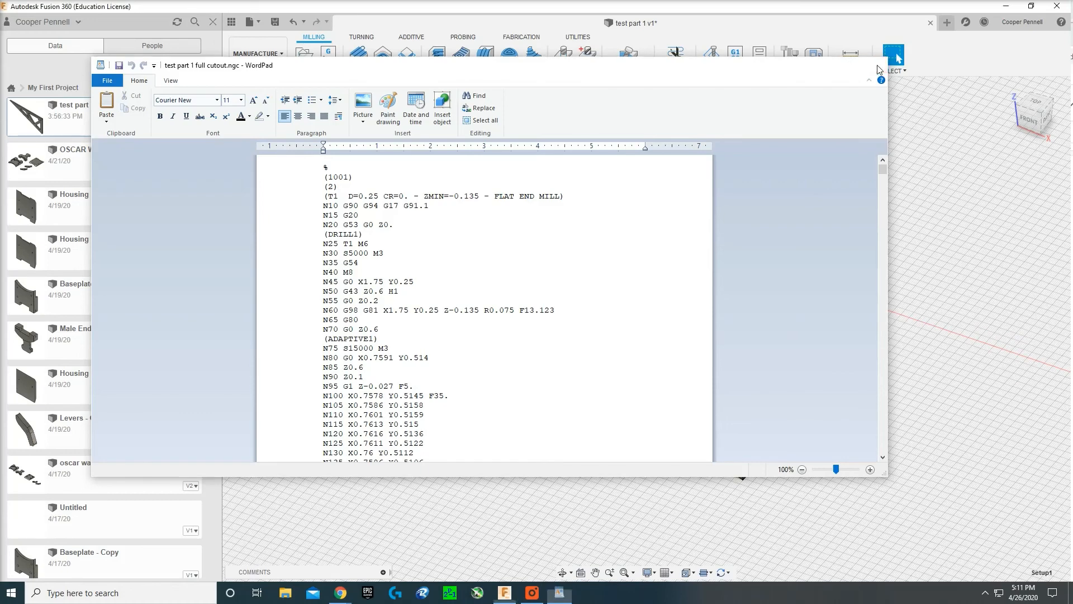
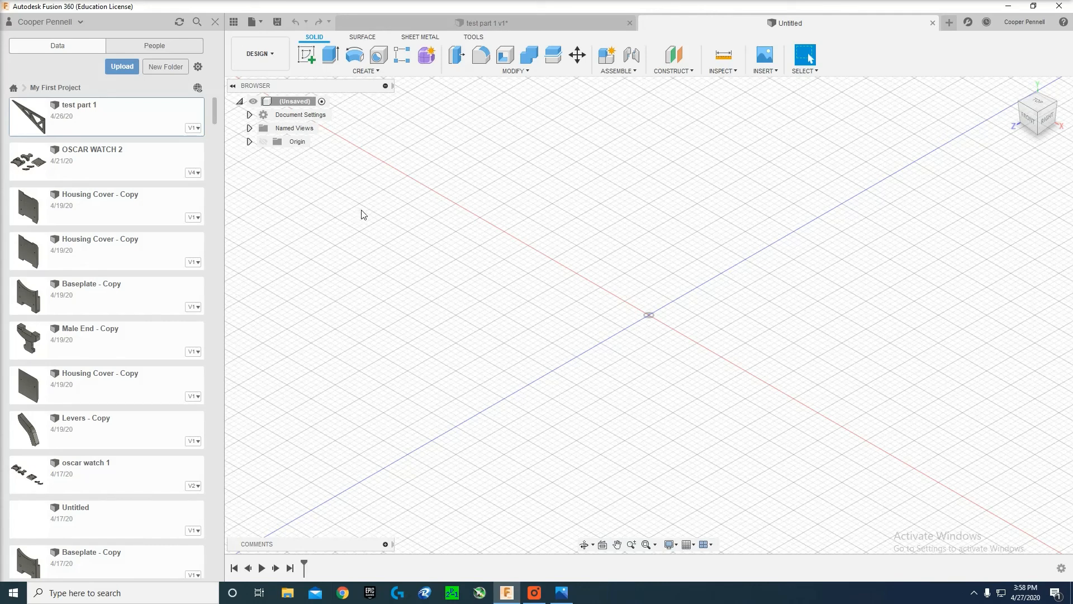
Step: Open the first Housing Cover - Copy design and rotate its Body1 so the plate lies flat
click(111, 211)
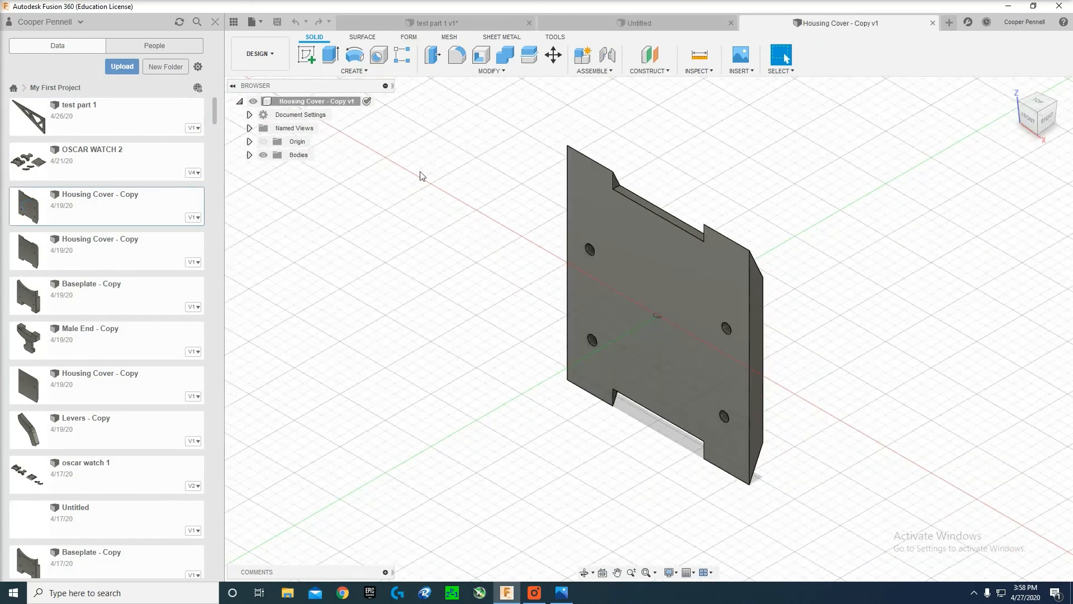
click(249, 155)
right_click(288, 170)
click(324, 186)
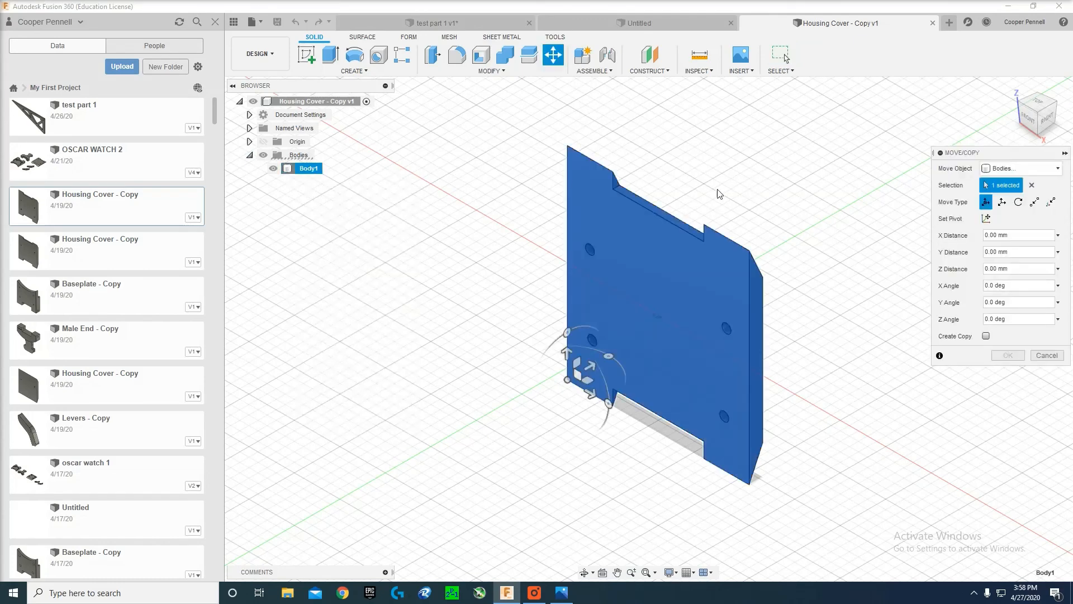
drag(562, 342, 528, 433)
click(1006, 356)
scroll(659, 282, down, 3)
middle_drag(660, 288, 630, 174)
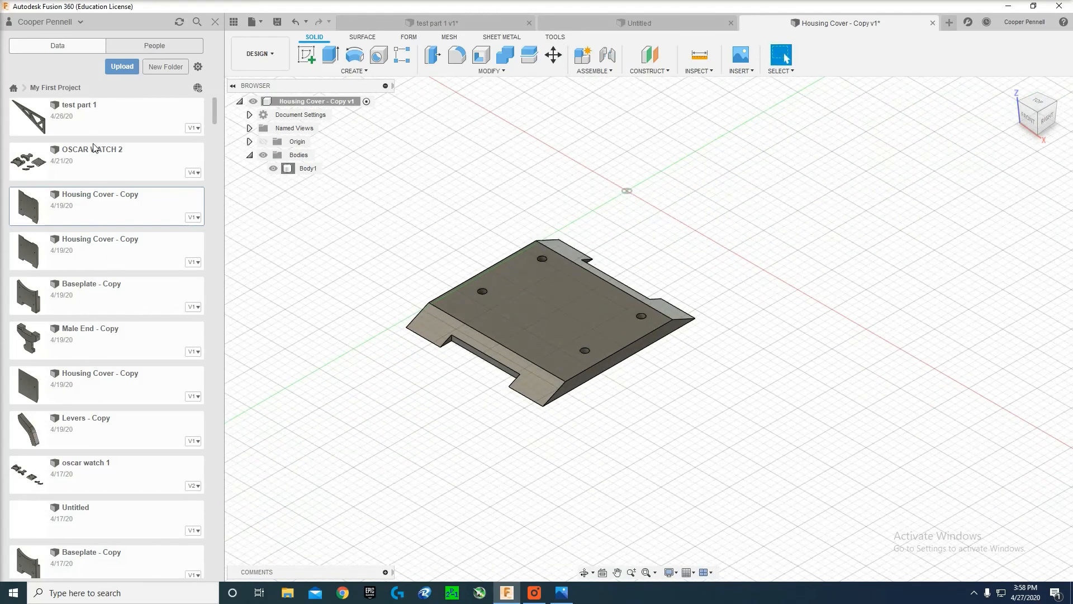
Step: Insert Baseplate - Copy into the current housing cover design as a component, keeping its default placement
click(119, 67)
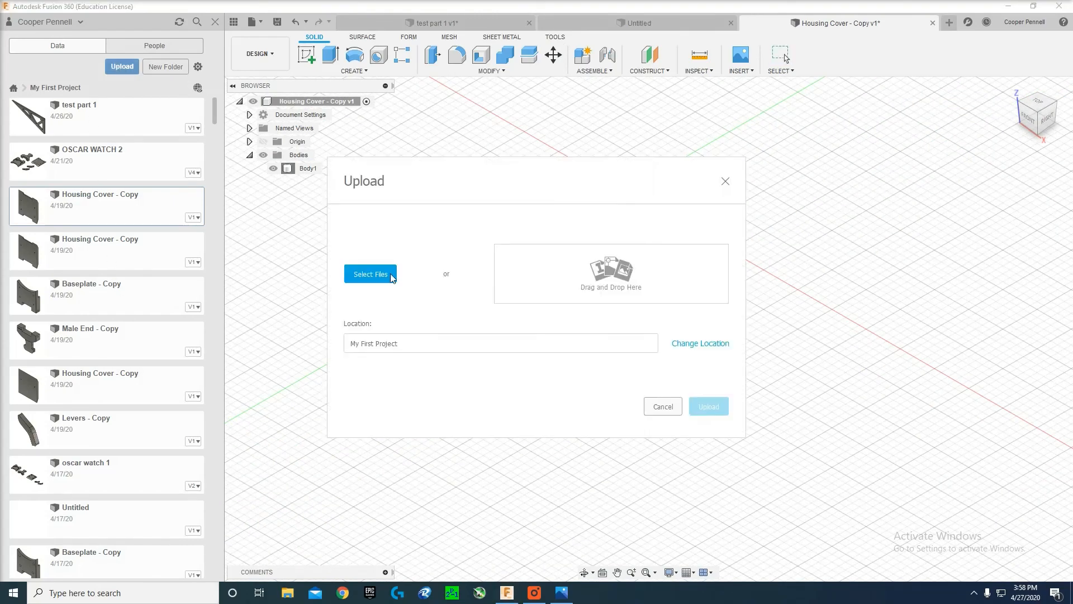
click(725, 183)
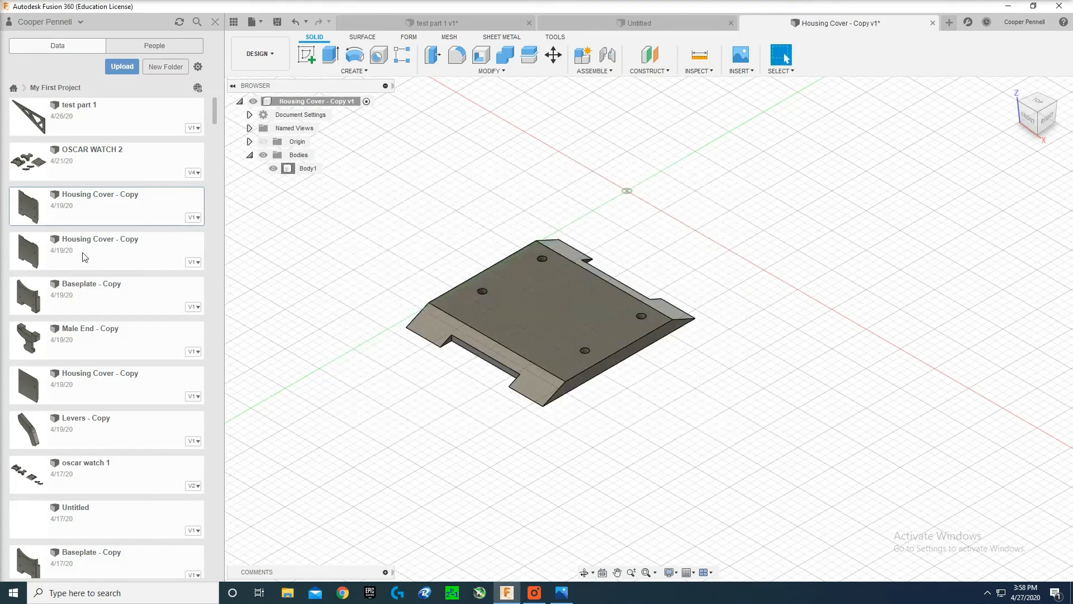
right_click(116, 306)
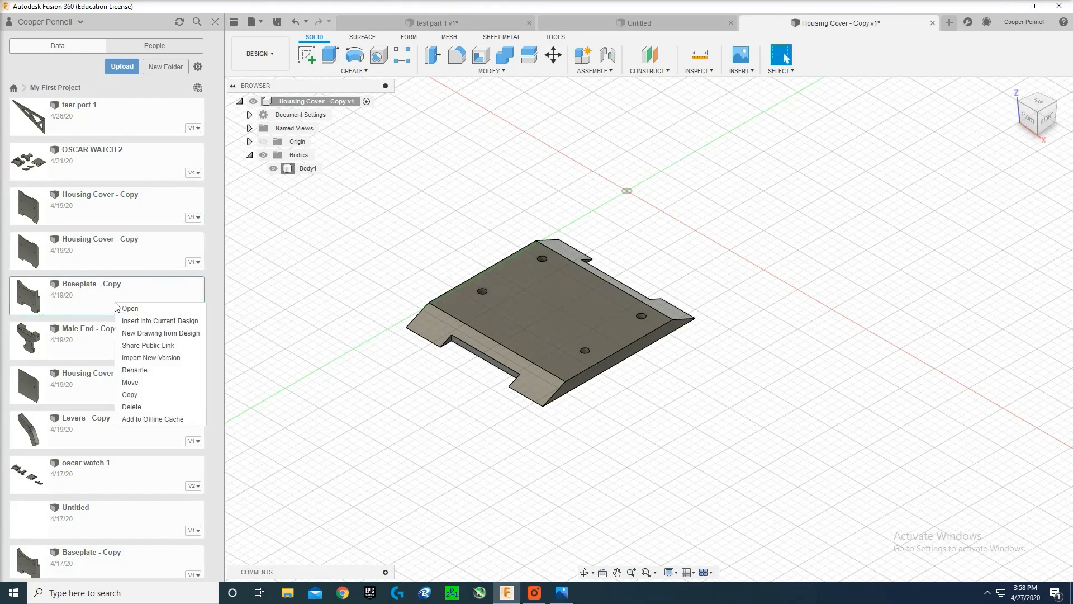
click(149, 325)
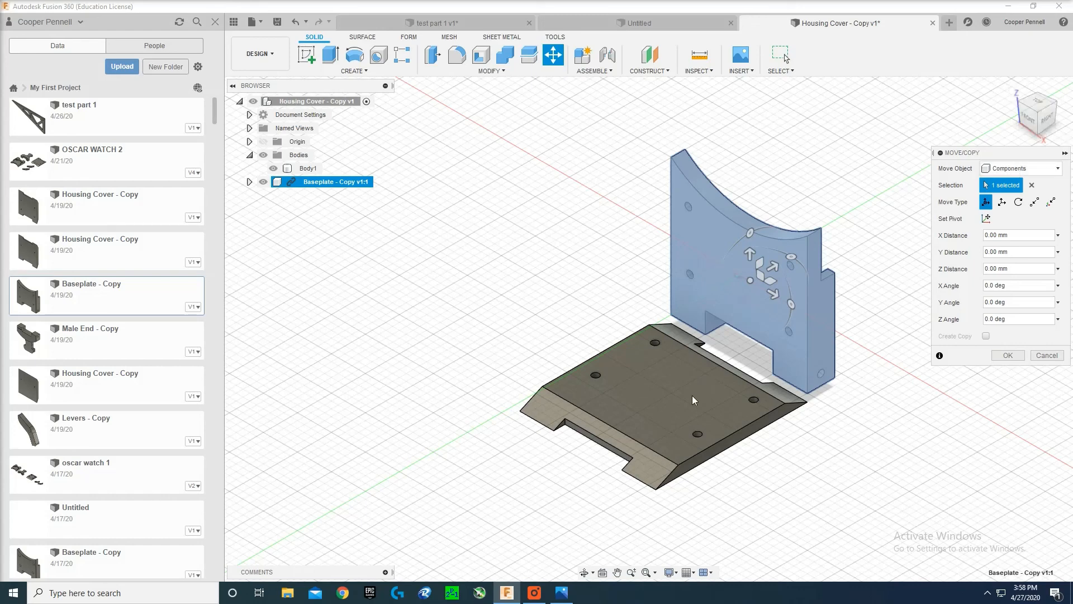
click(1021, 168)
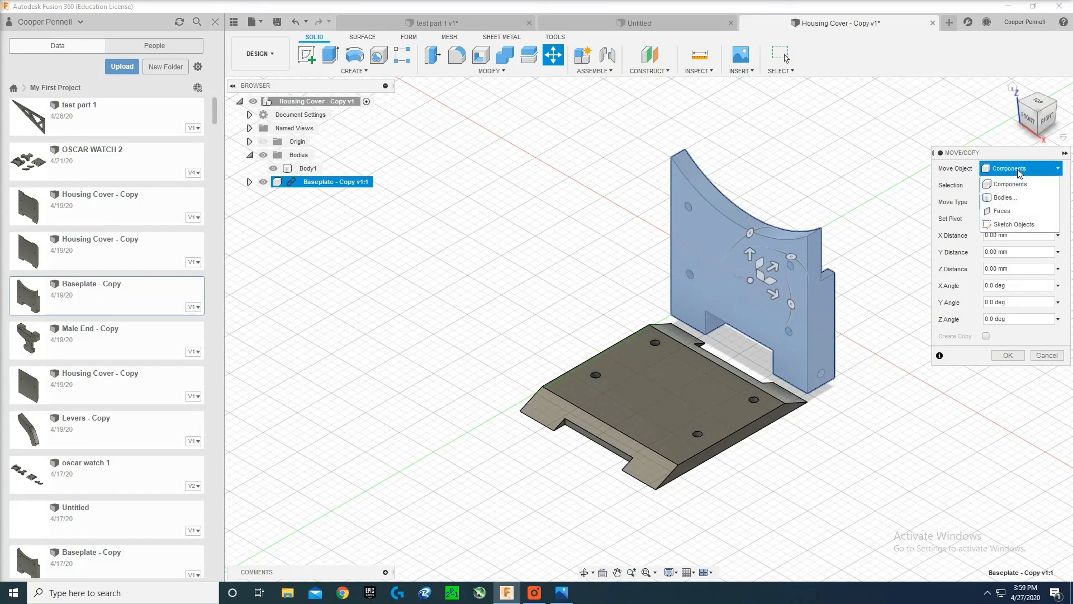
click(1010, 184)
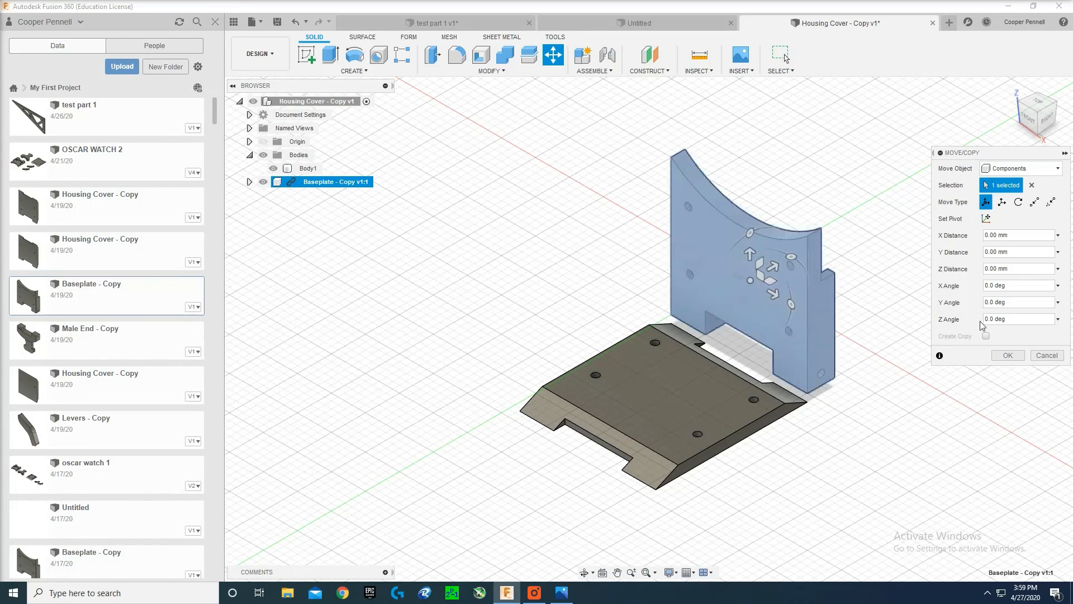
click(1020, 356)
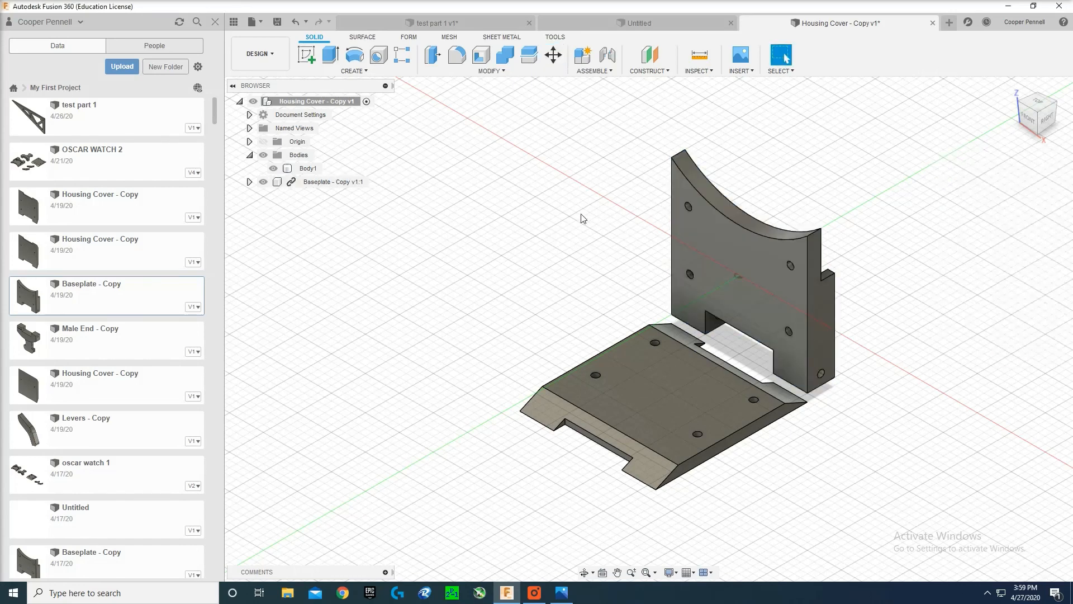
Step: Rotate the Baseplate - Copy component 90 degrees about the X axis so it lies flat
click(553, 54)
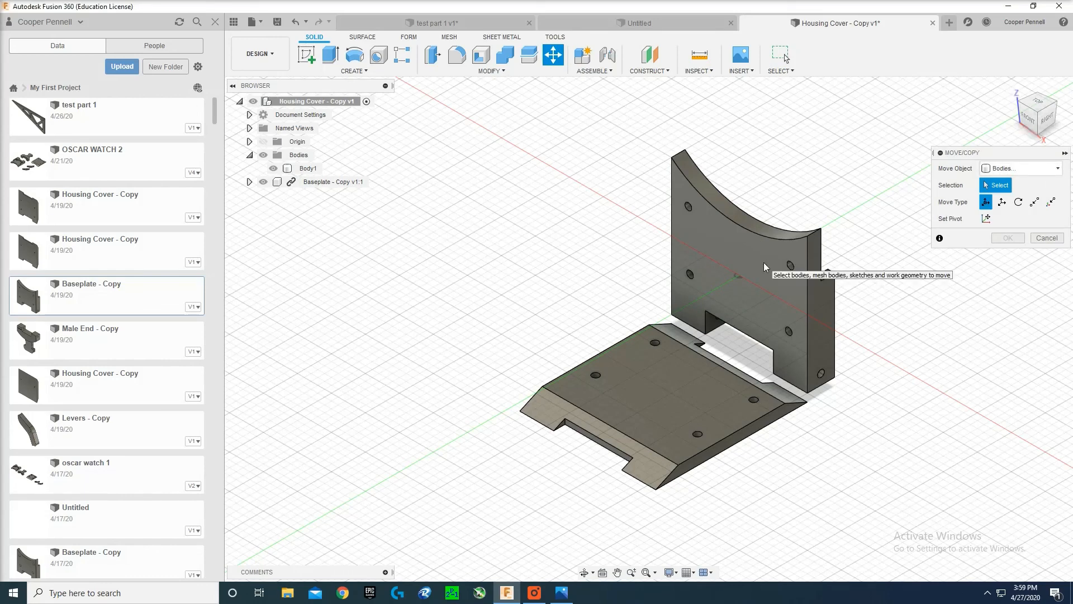
click(1022, 168)
click(1001, 182)
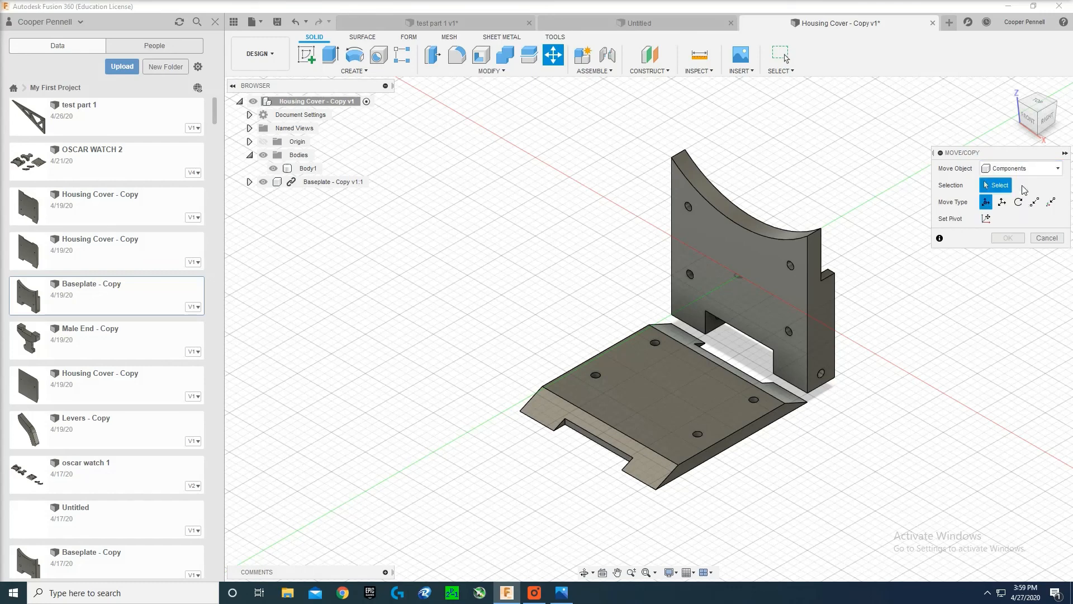
click(767, 252)
click(749, 250)
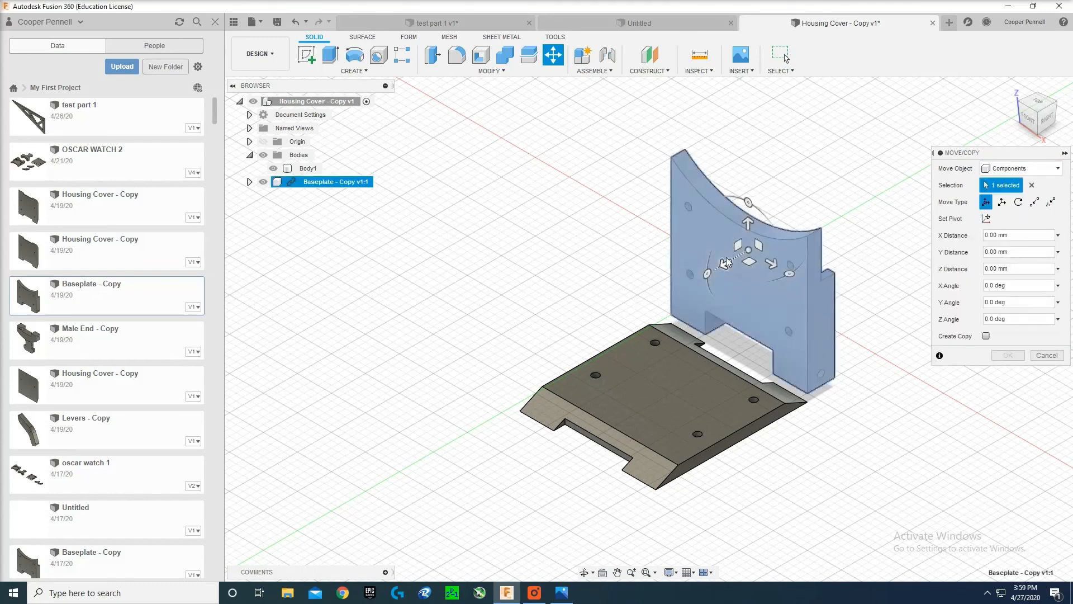
drag(746, 210, 749, 323)
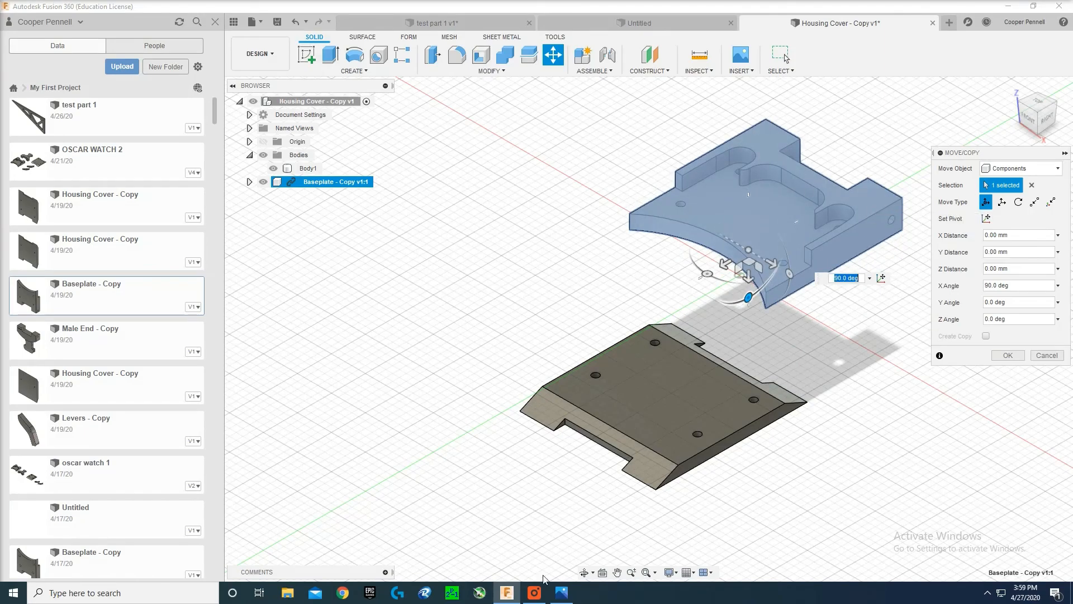
click(584, 572)
drag(641, 498, 642, 451)
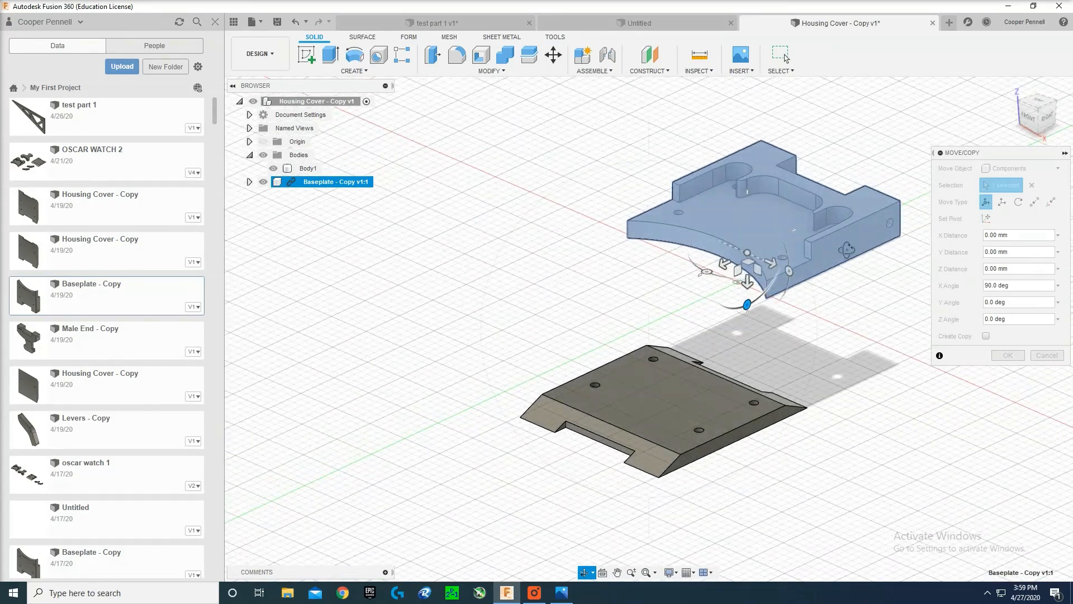
key(Escape)
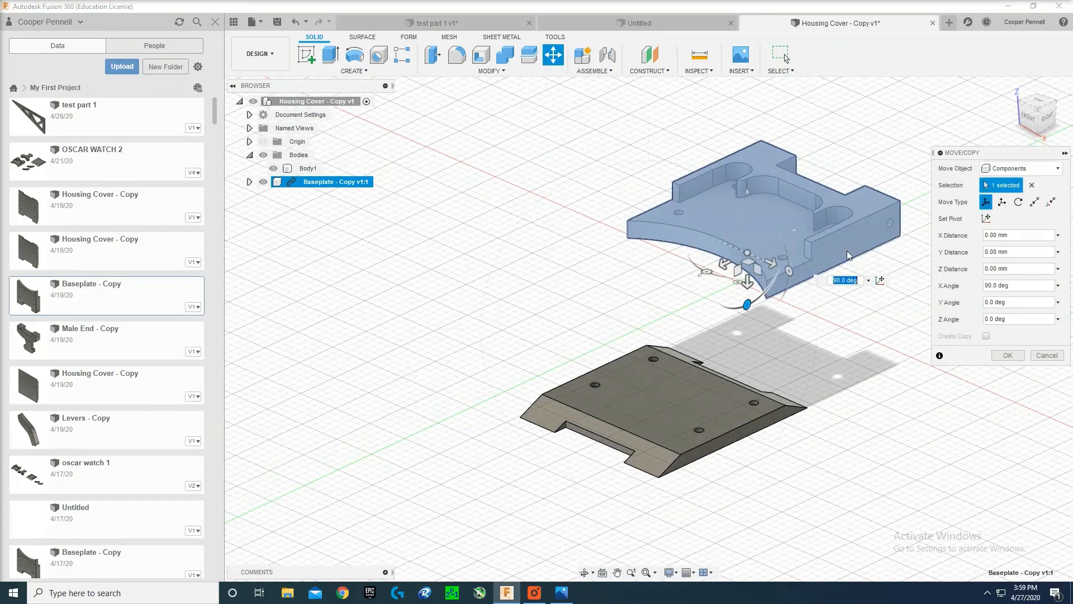
Step: Move the baseplate component point to point from its lower front corner to the housing cover's corner, and shift it away to leave a gap
click(1034, 202)
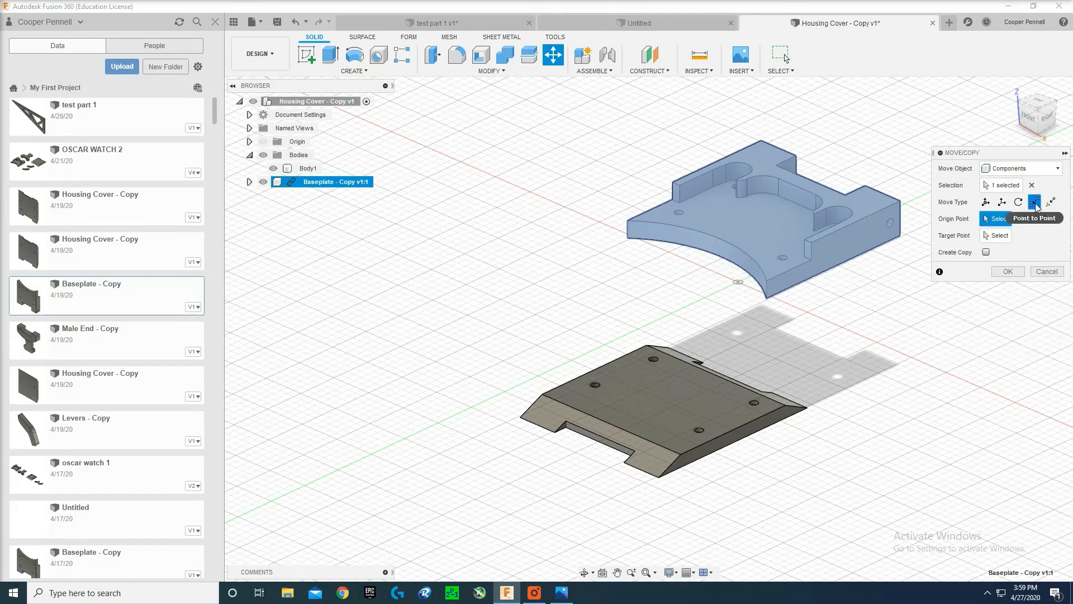
click(768, 300)
click(806, 407)
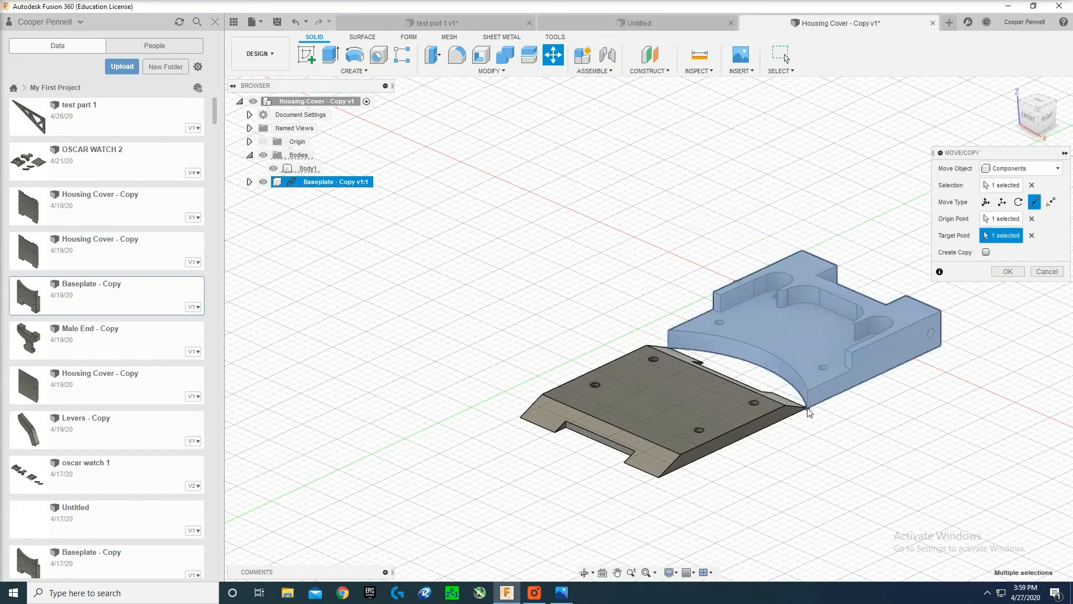
click(1001, 201)
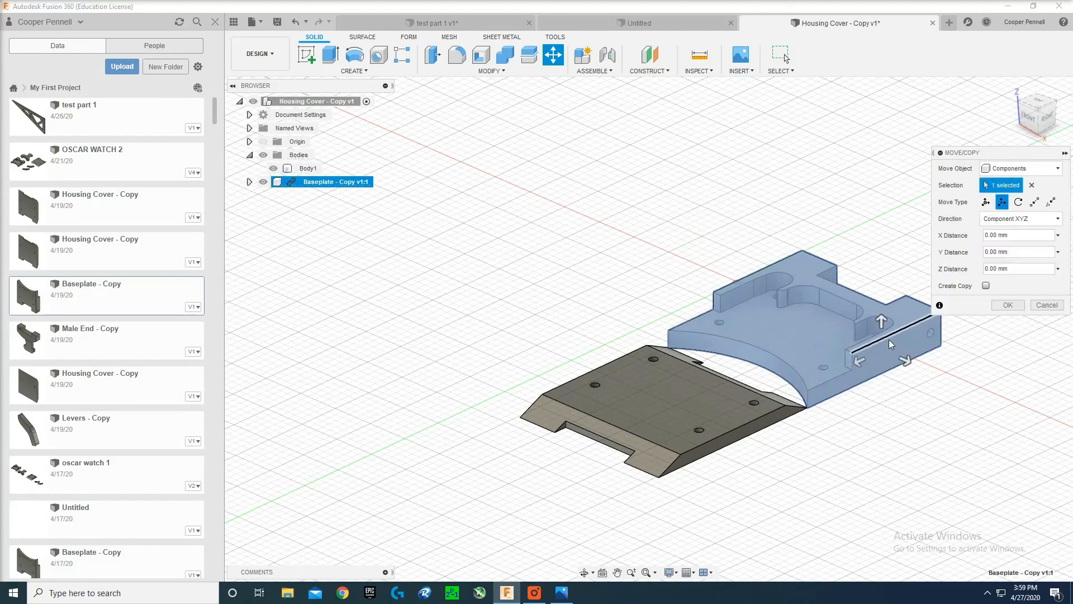
drag(888, 340, 936, 319)
click(1008, 304)
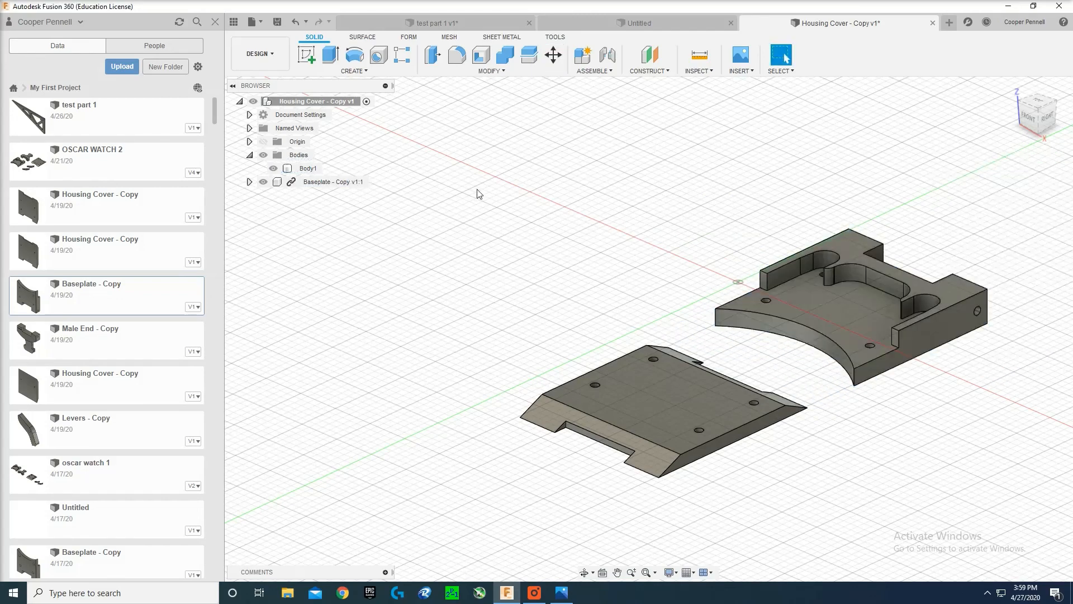
scroll(604, 188, down, 3)
middle_drag(626, 190, 388, 264)
scroll(559, 233, up, 1)
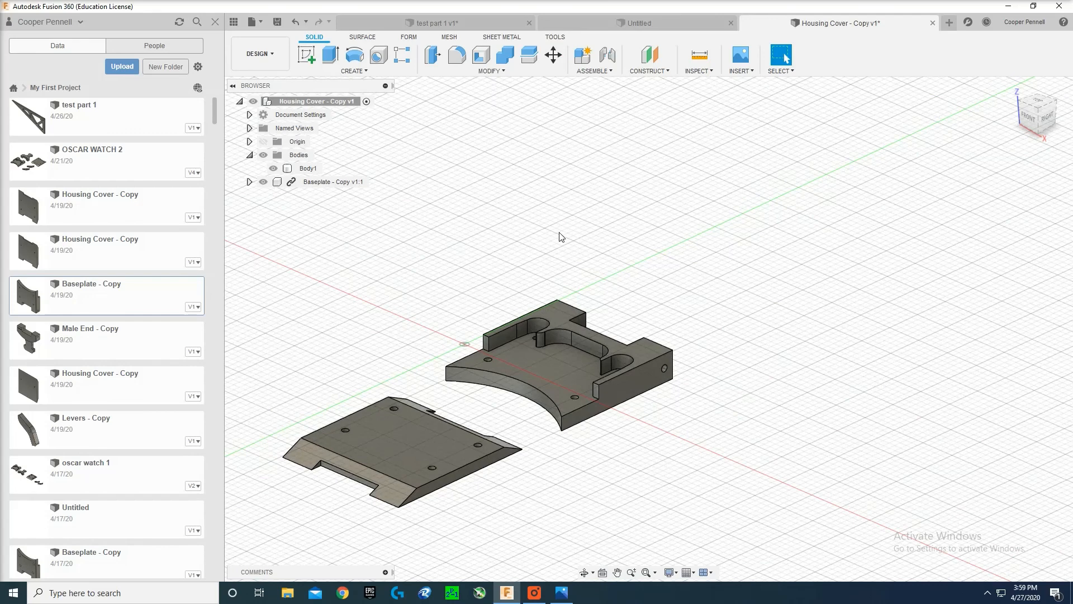
Step: Switch to the test part 1 document with its milling setup
click(485, 25)
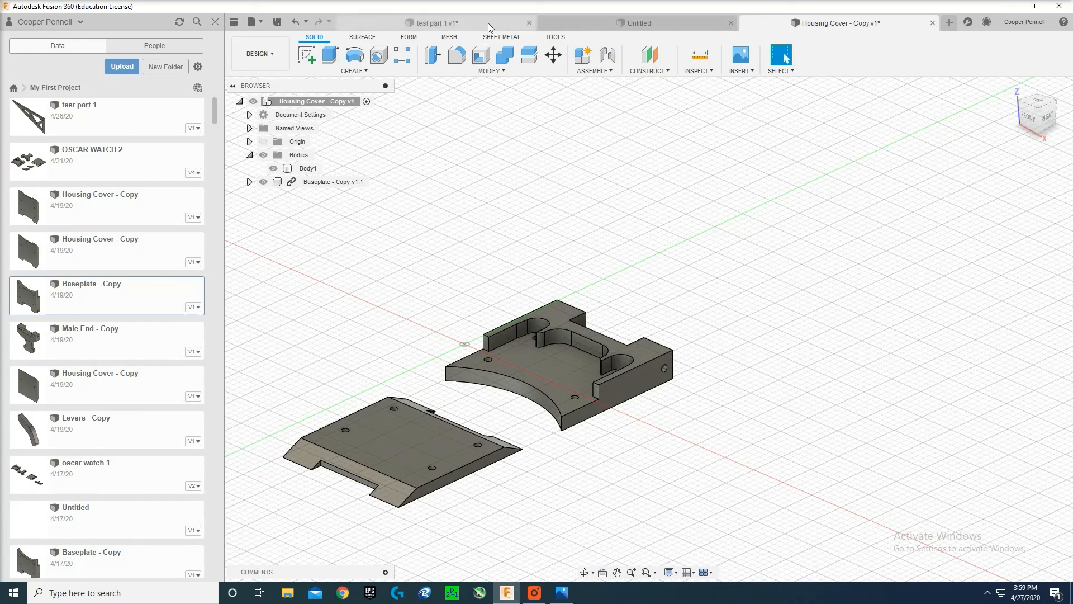
middle_drag(658, 217, 599, 218)
scroll(615, 242, up, 1)
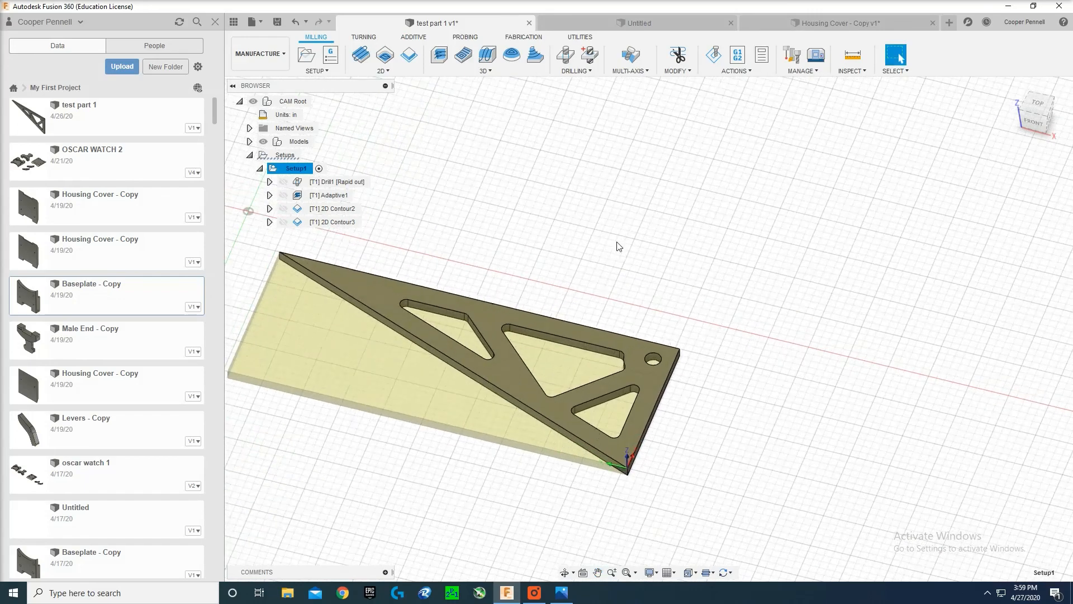
click(565, 571)
shift+middle_drag(562, 389, 561, 358)
middle_drag(571, 191, 770, 161)
scroll(808, 185, up, 1)
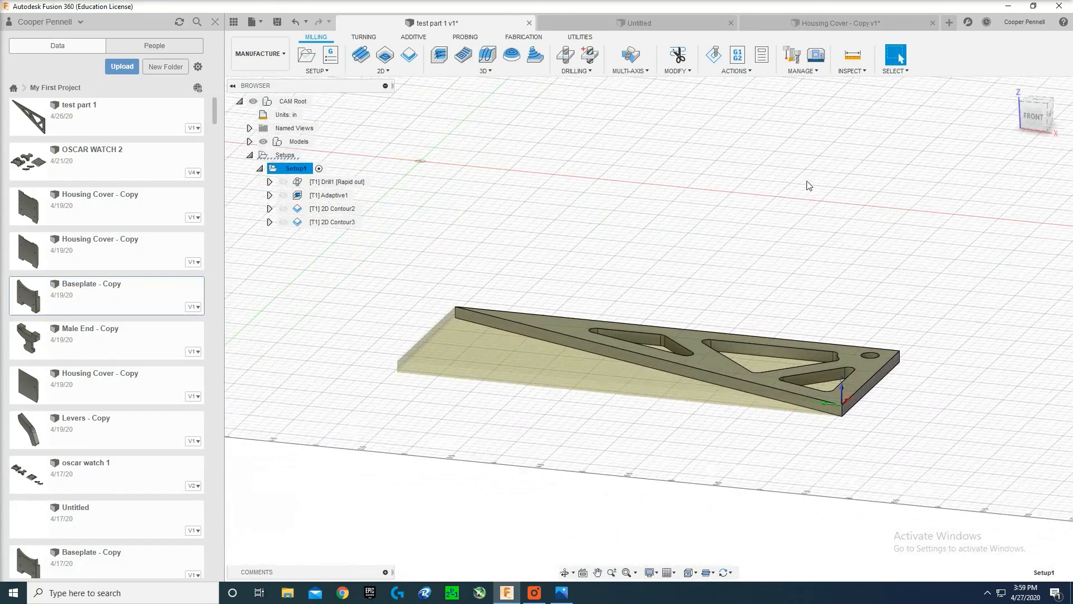
Step: Create a Face operation around the triangular part's top outline with lead-in and lead-out turned off, and delete that operation
click(361, 54)
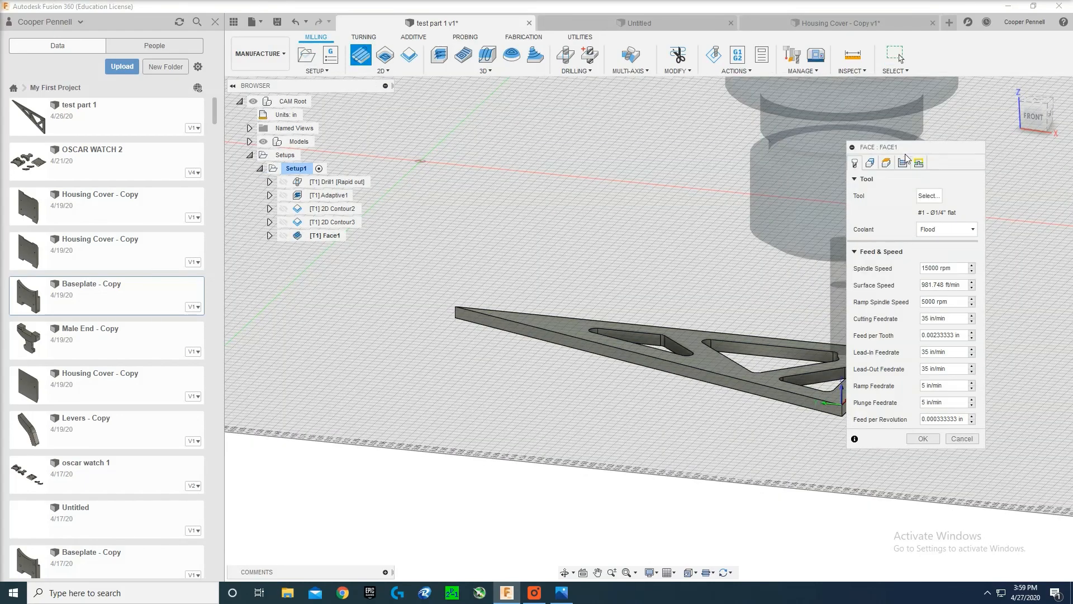
click(869, 163)
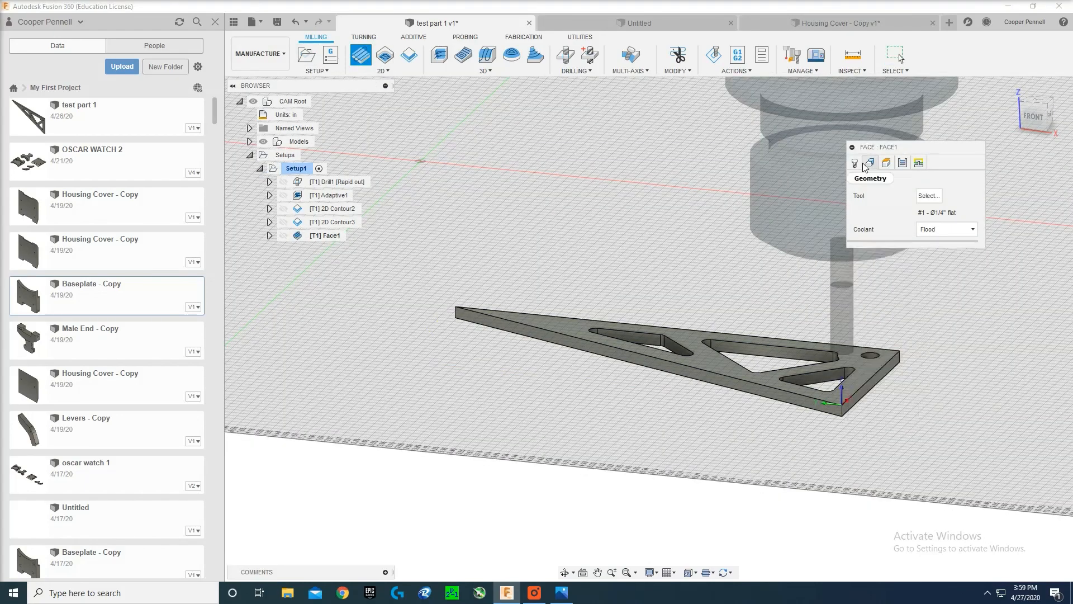
click(853, 347)
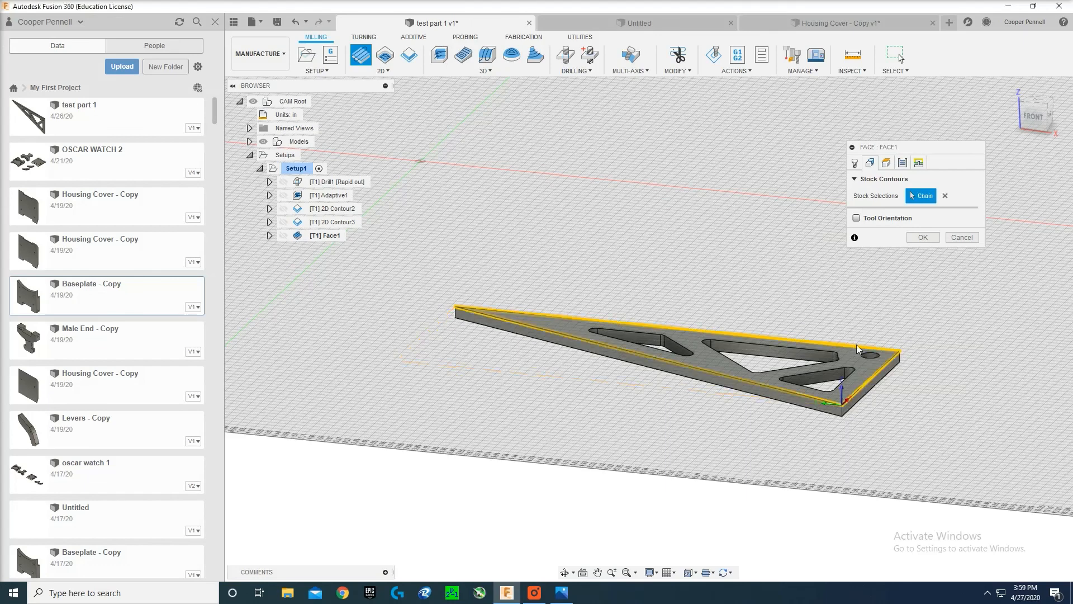
click(886, 163)
click(902, 163)
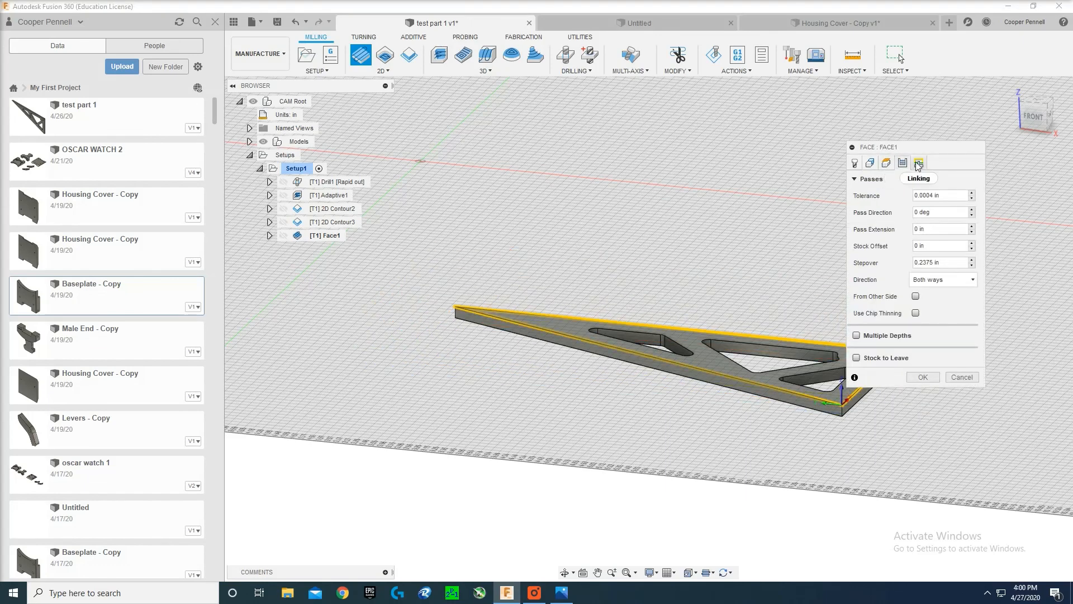
click(918, 164)
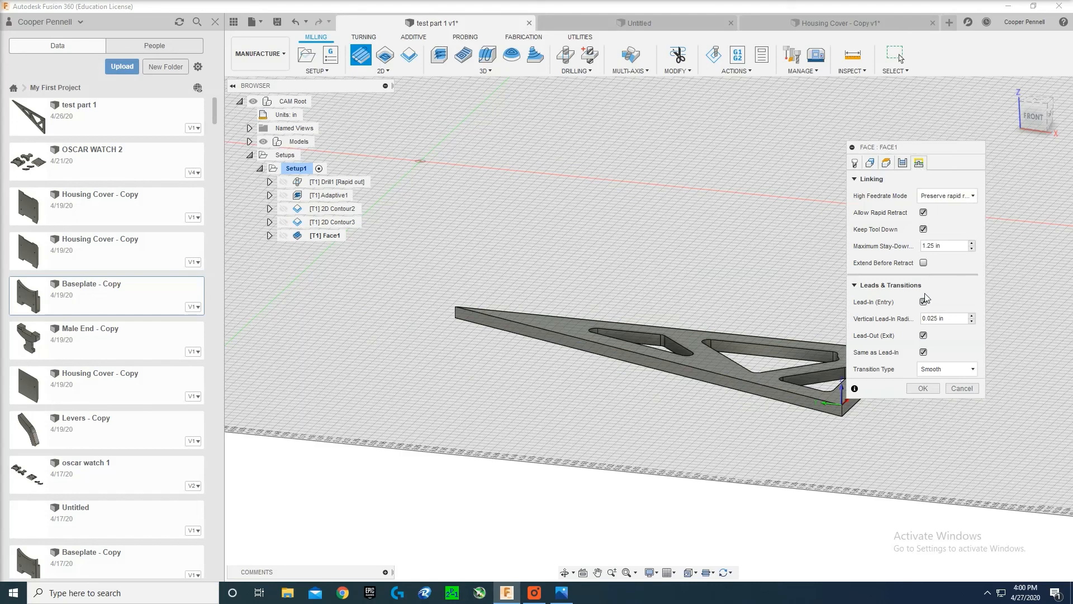
click(924, 302)
click(923, 319)
click(922, 355)
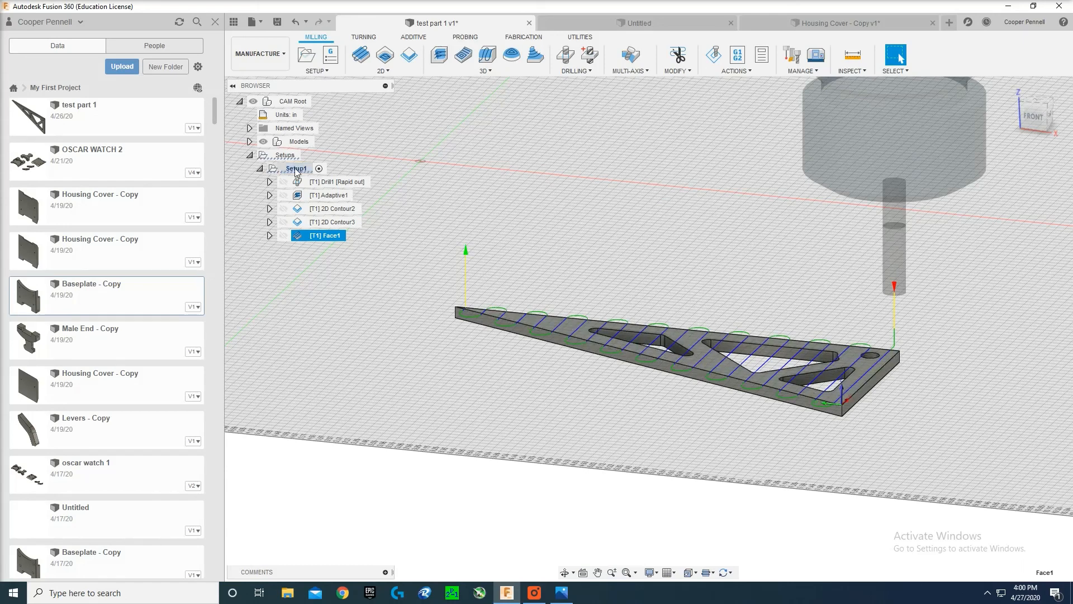
right_click(322, 237)
click(345, 271)
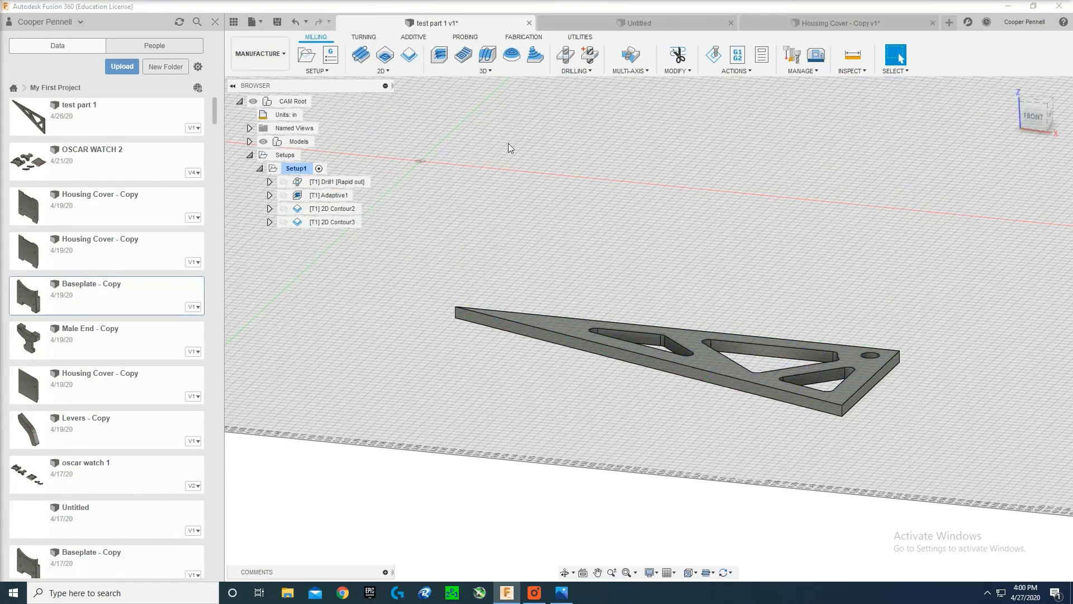
Step: Simulate all toolpaths of Setup1 and check the machining statistics
click(296, 168)
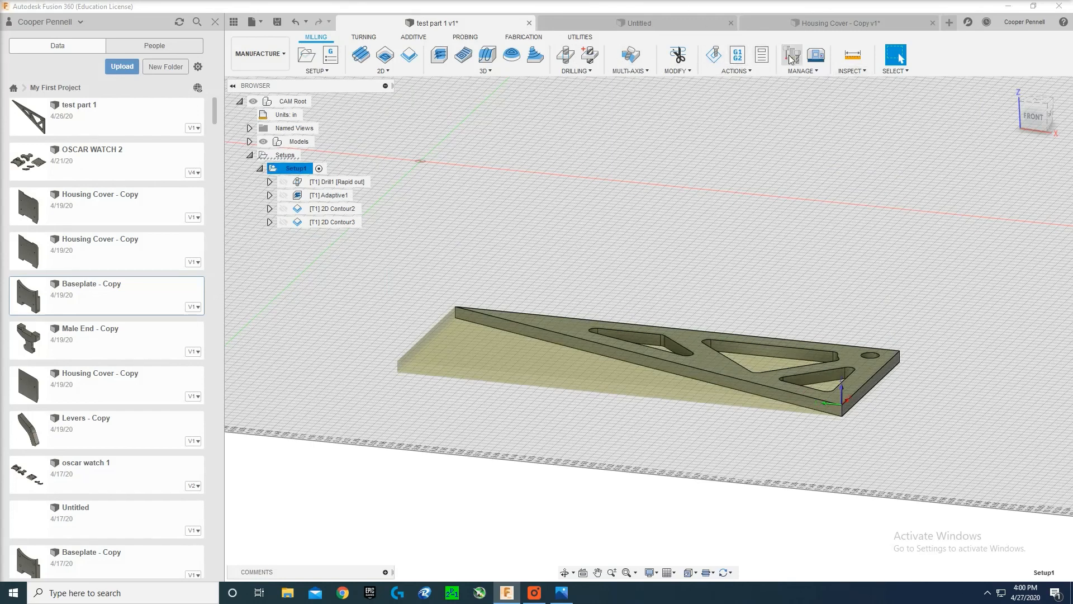
click(713, 54)
click(989, 168)
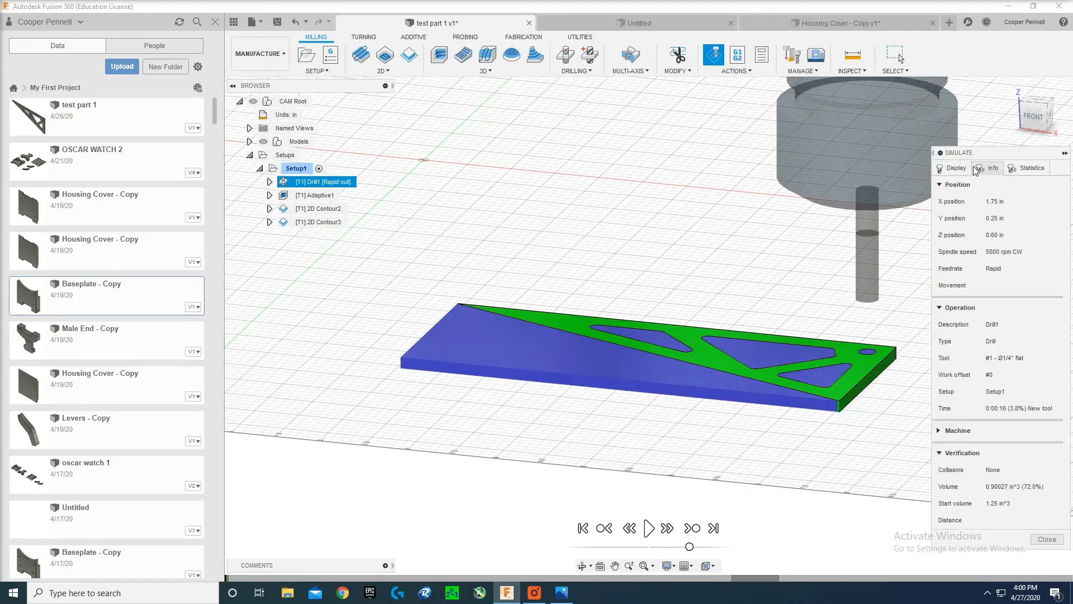
click(1022, 168)
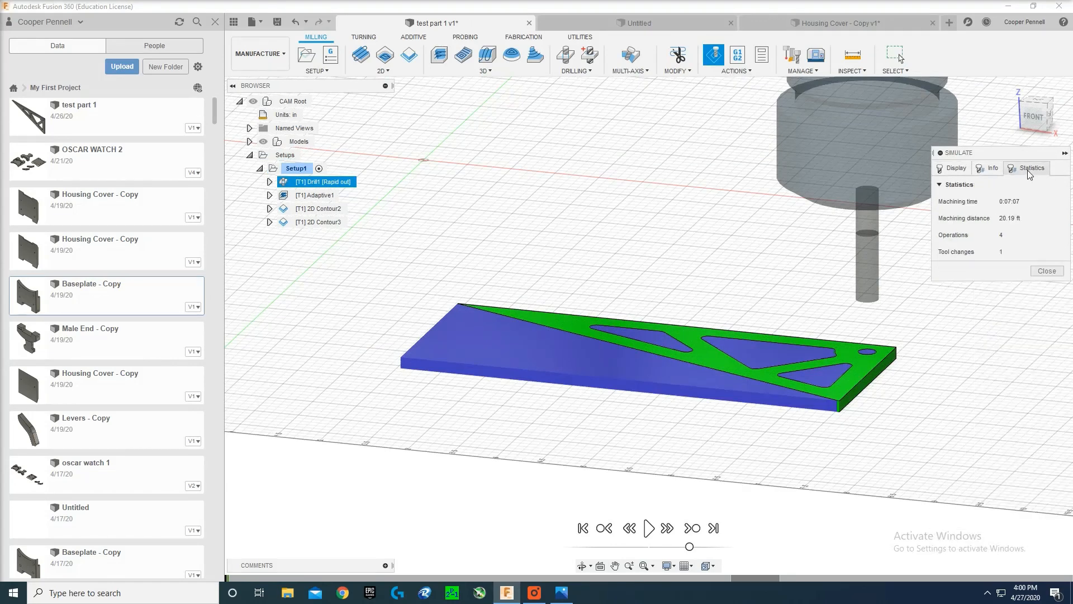